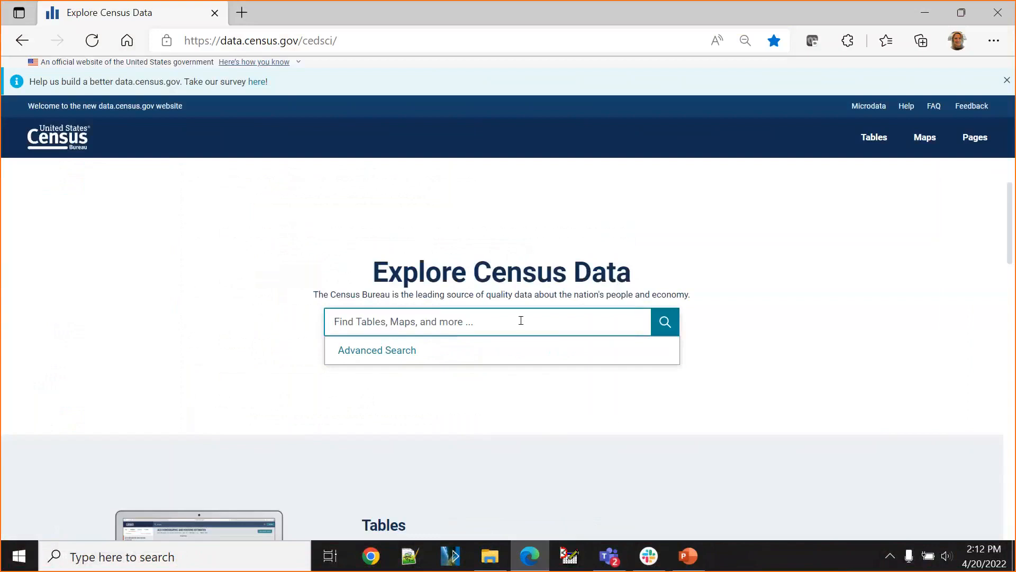
# Search the Census data for "Laredo, TX".
pyautogui.write('L')
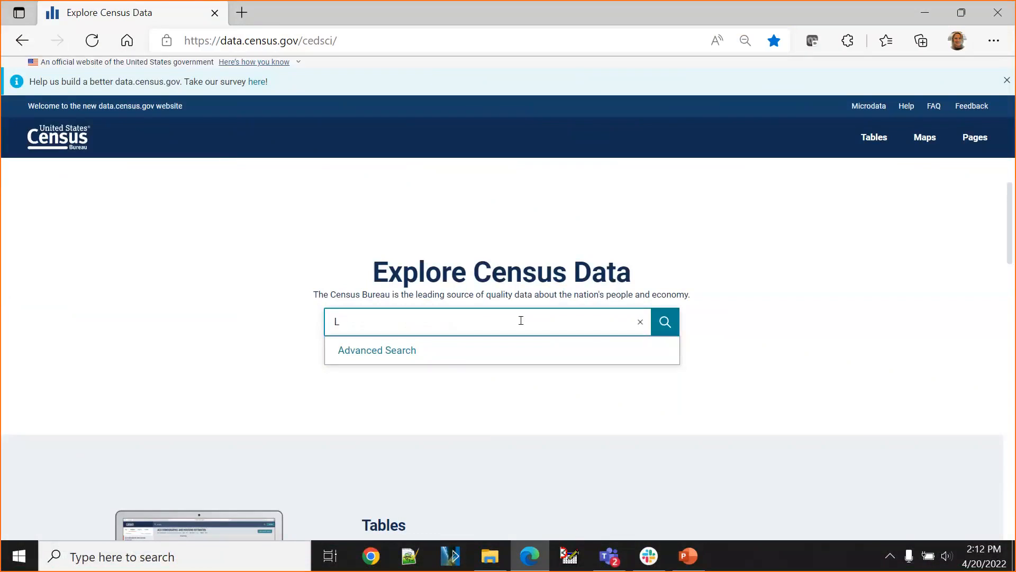
pyautogui.write('aredo')
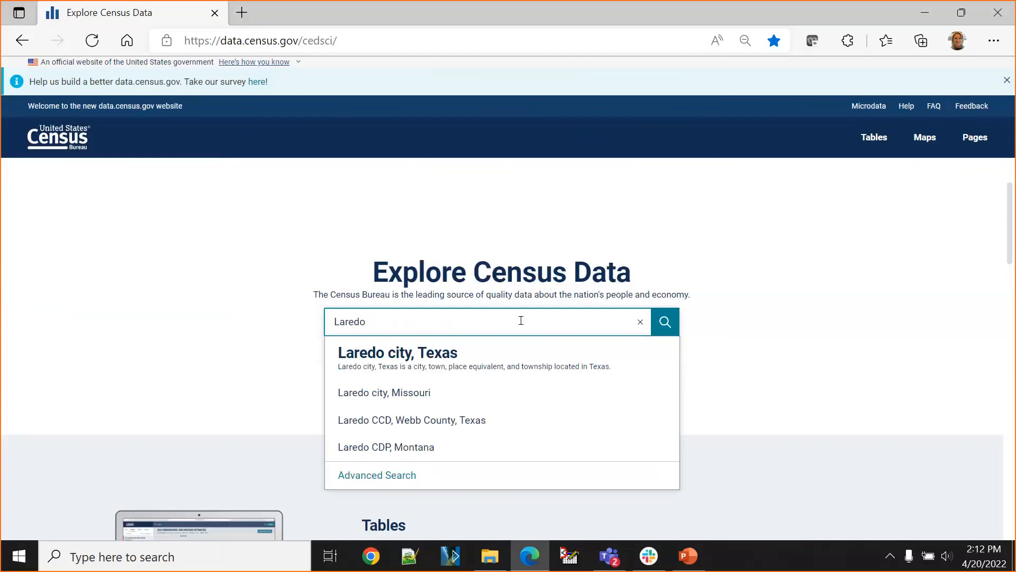
pyautogui.write(', TX')
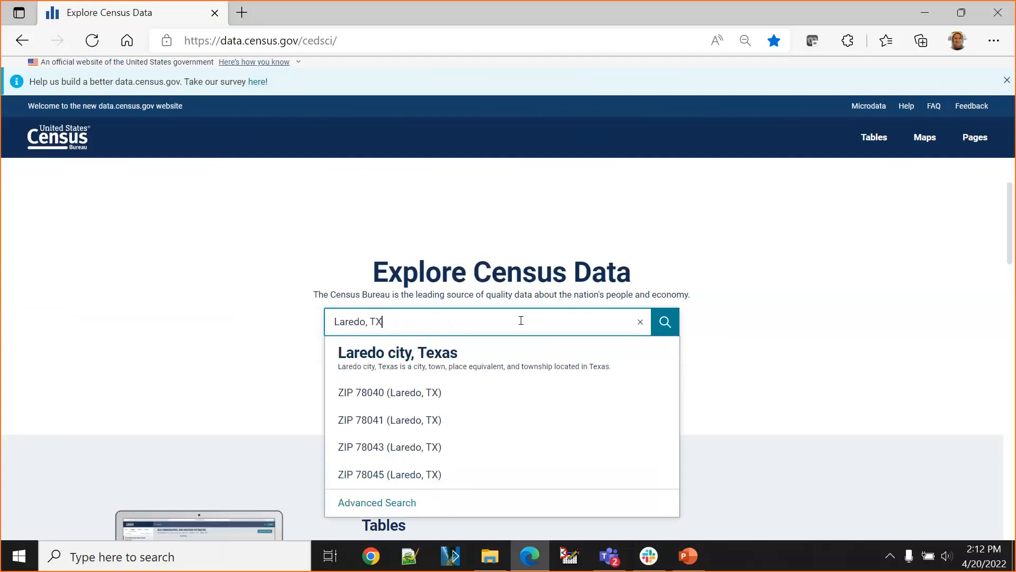
pyautogui.press('Return')
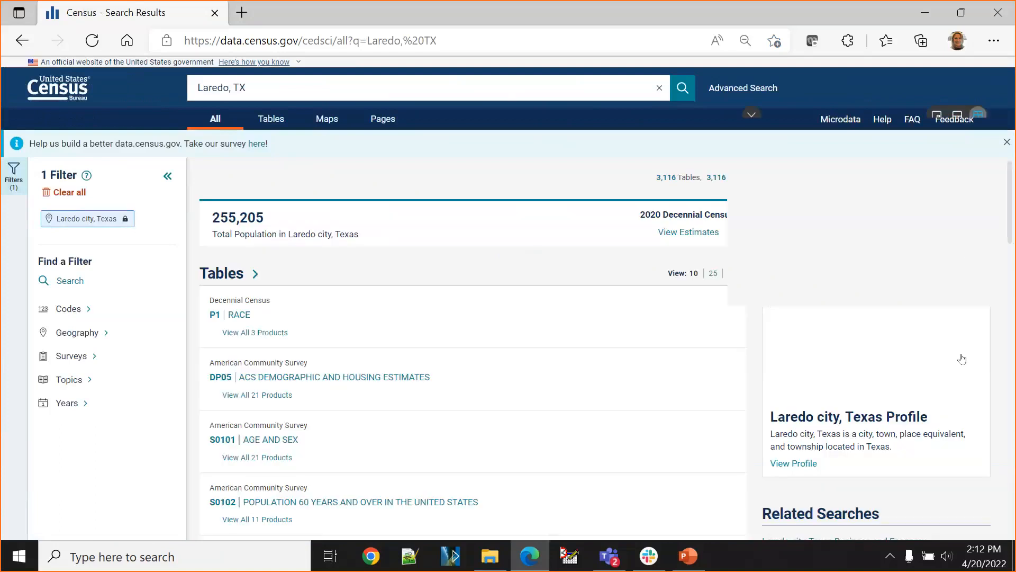
# Look through the tables, related searches and geographic profile offered in the Laredo results.
pyautogui.scroll(-5, 1010, 176)
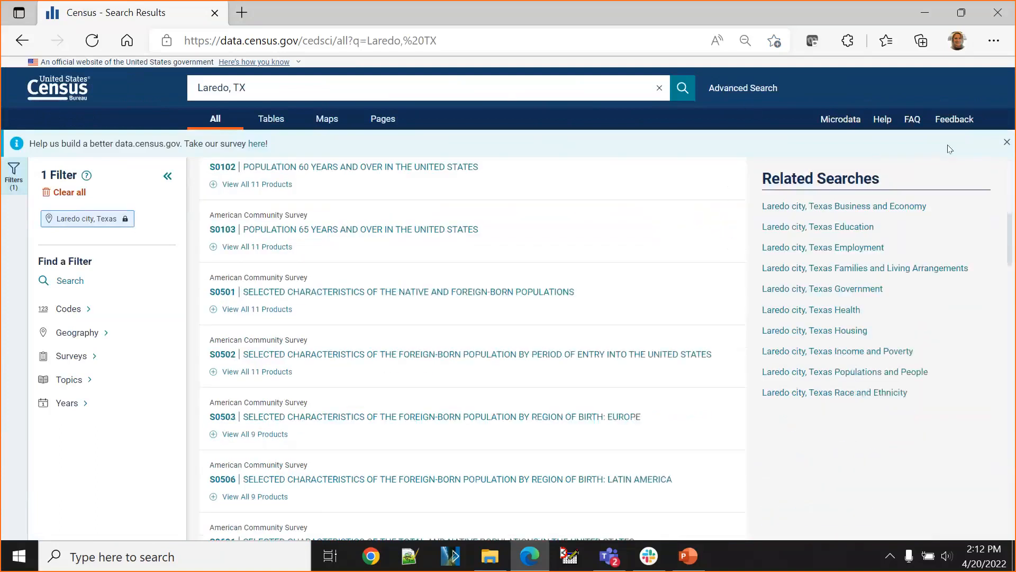
pyautogui.scroll(5, 619, 347)
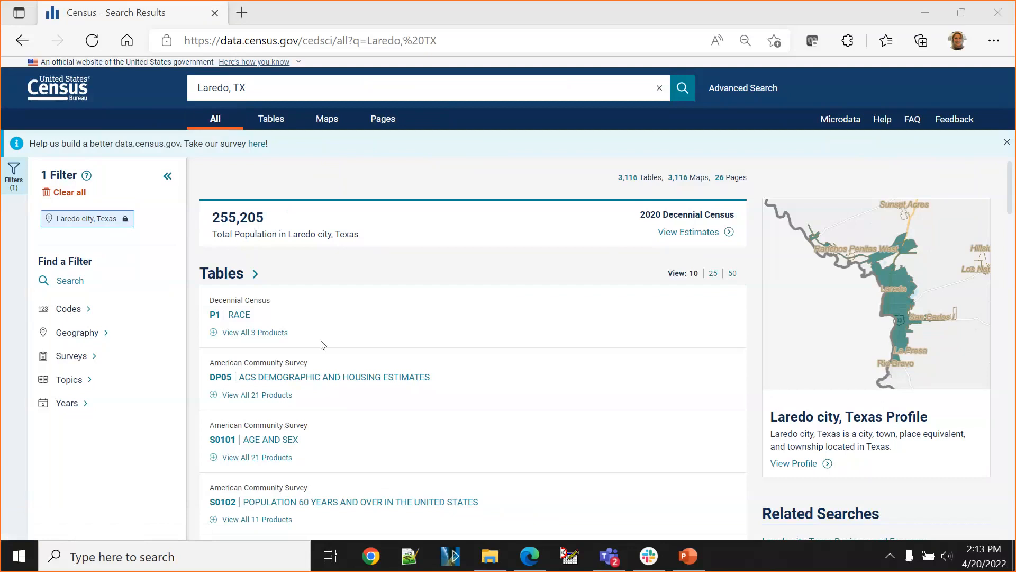
pyautogui.scroll(-4, 291, 323)
pyautogui.scroll(-4, 299, 337)
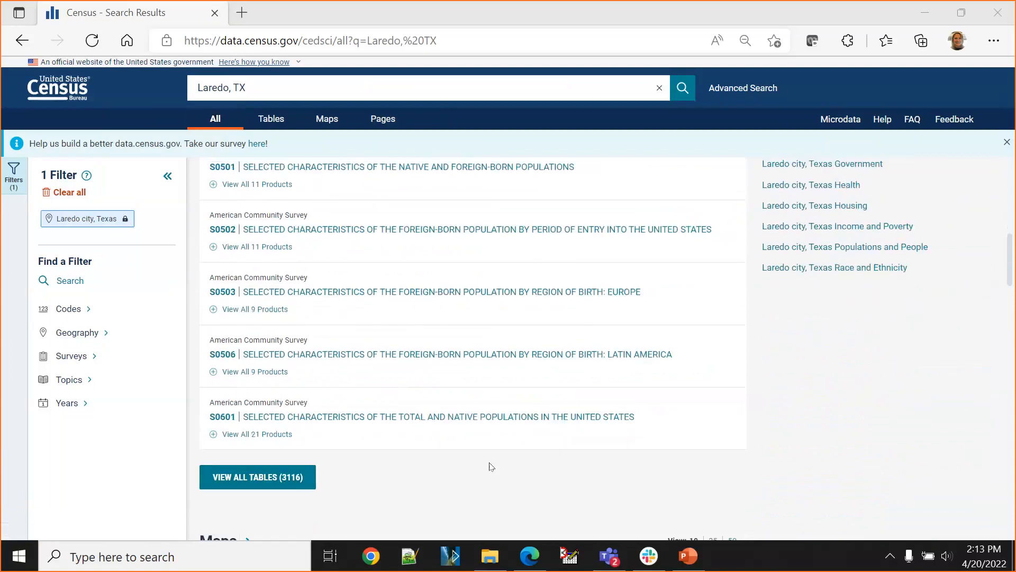
pyautogui.scroll(-2, 497, 447)
pyautogui.scroll(7, 498, 446)
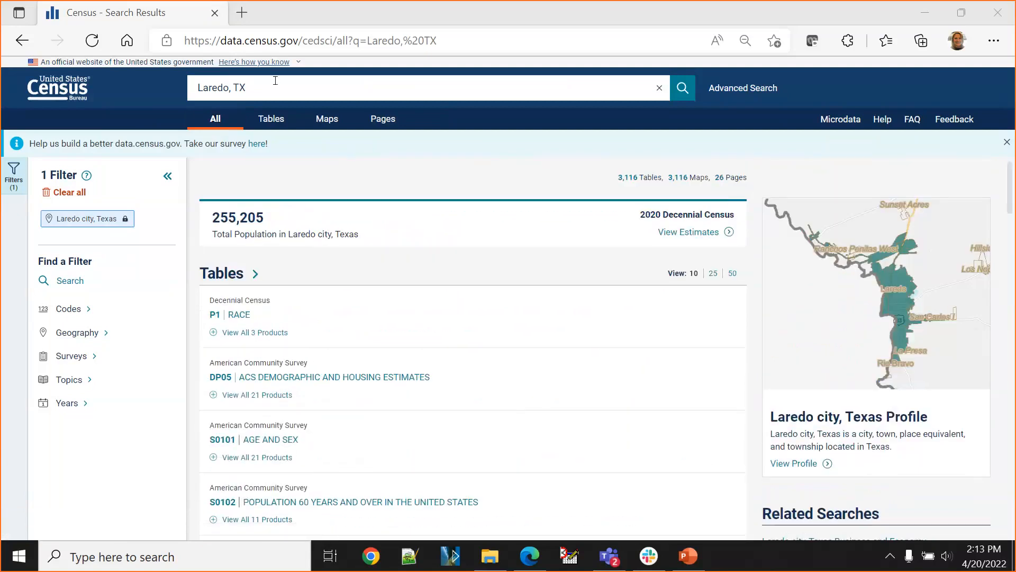
# Refine the search to "Laredo, TX population" and look through the resulting list of tables.
pyautogui.click(274, 88)
pyautogui.write('population')
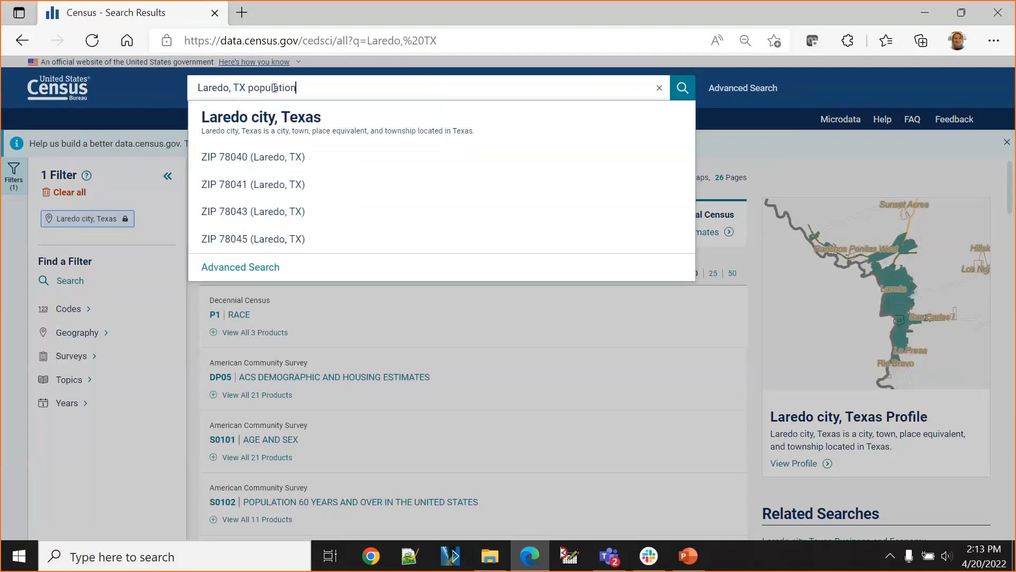
pyautogui.press('Return')
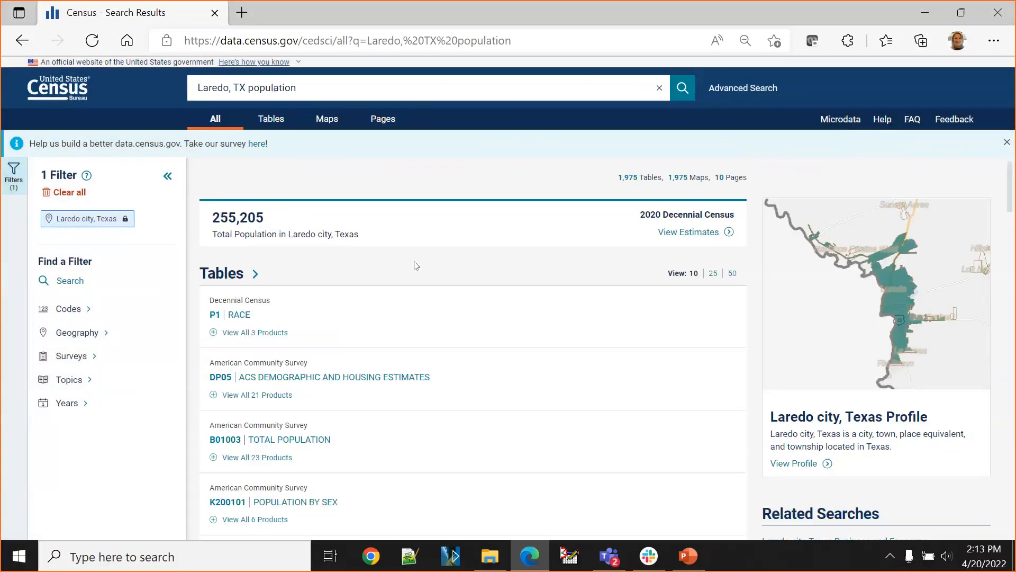
pyautogui.scroll(-3, 409, 294)
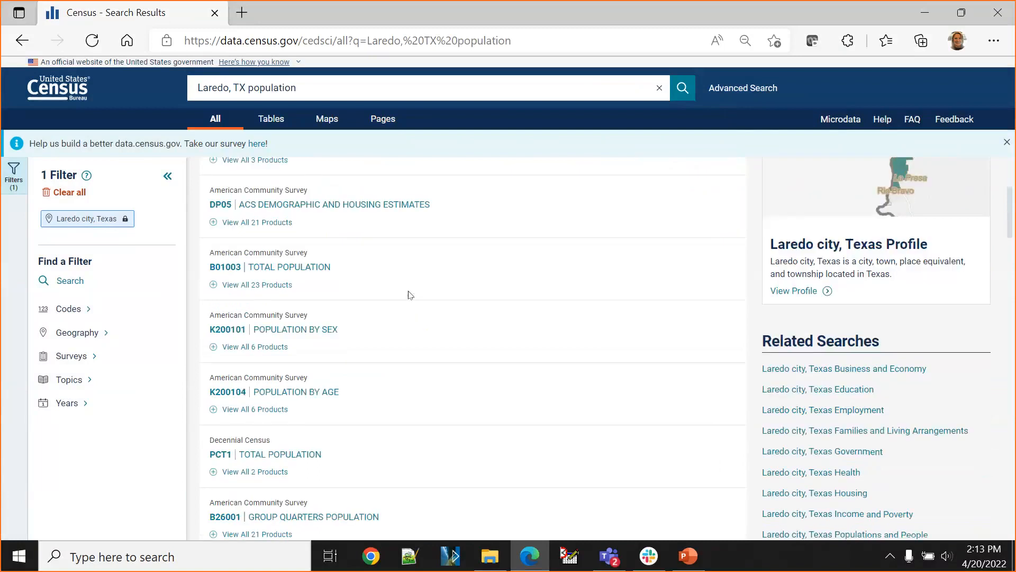
pyautogui.scroll(3, 321, 309)
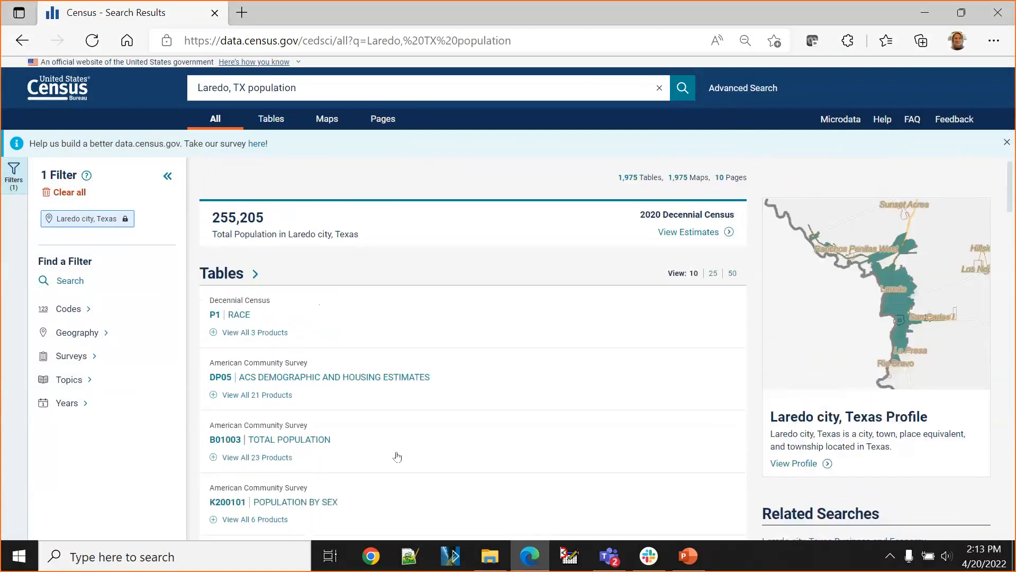
pyautogui.scroll(-7, 394, 447)
pyautogui.scroll(-3, 384, 412)
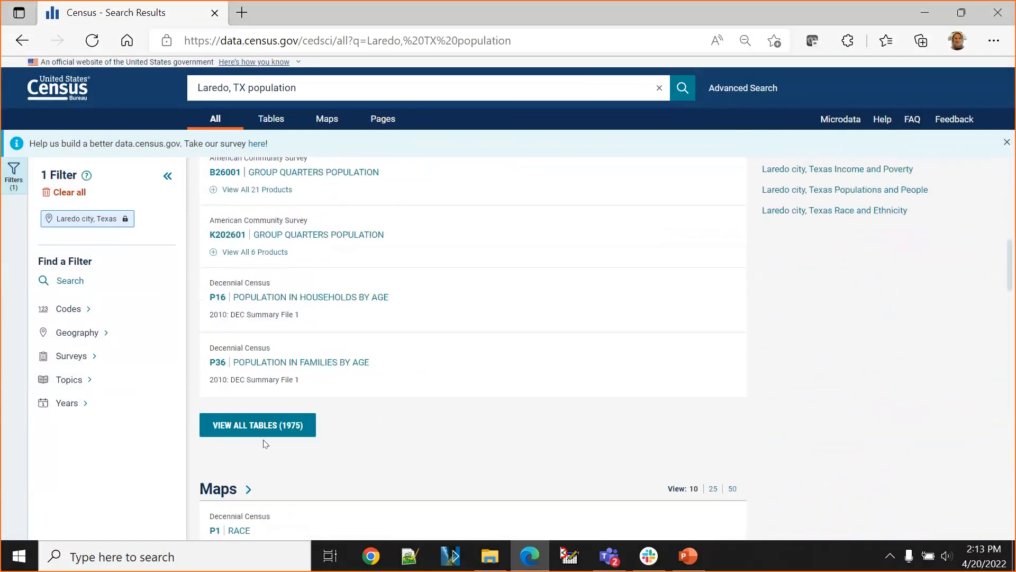
pyautogui.scroll(10, 440, 410)
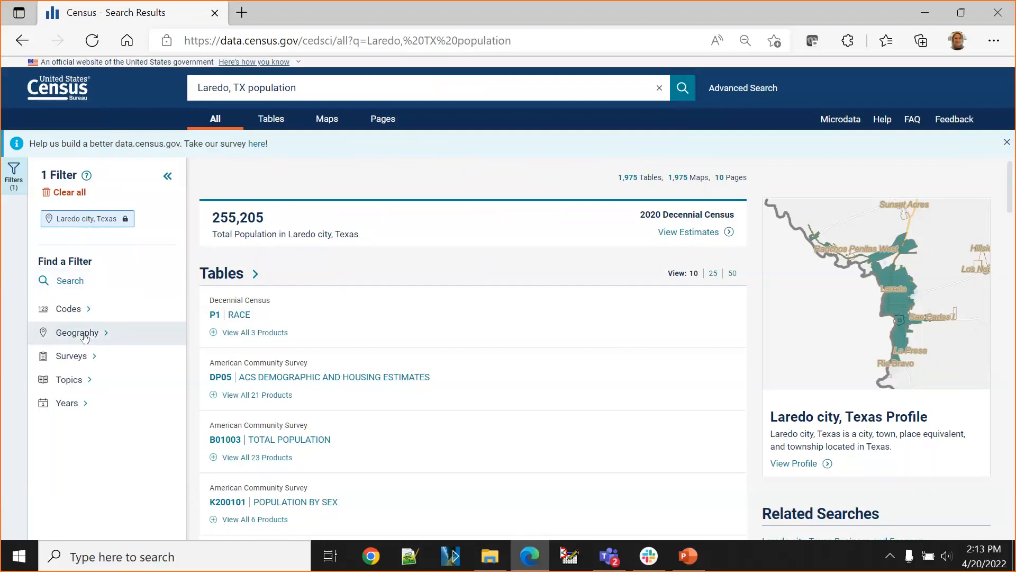
# Filter the results by the Health Insurance topic within Health, and remove that filter again.
pyautogui.click(74, 379)
pyautogui.click(212, 310)
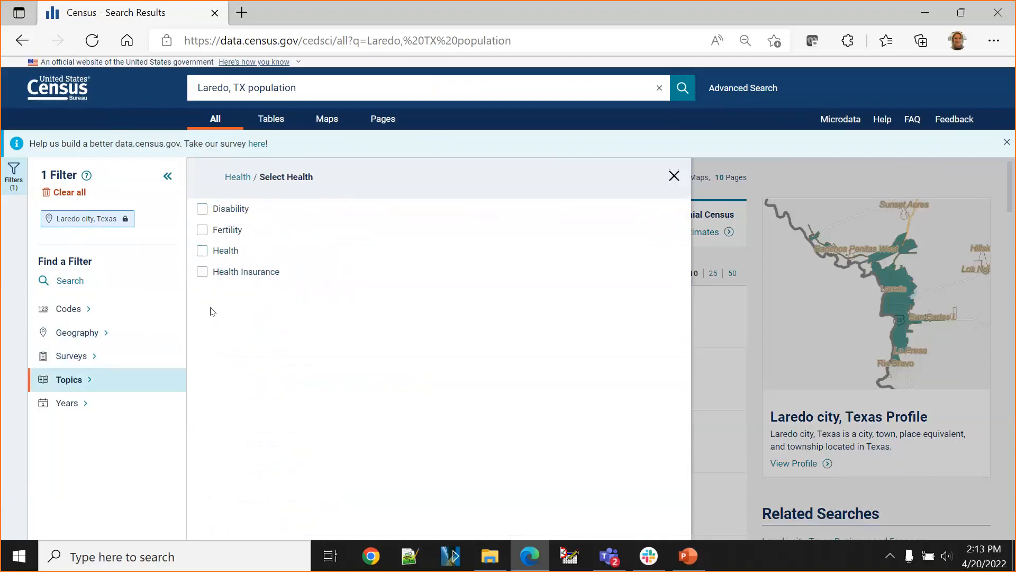
pyautogui.click(202, 271)
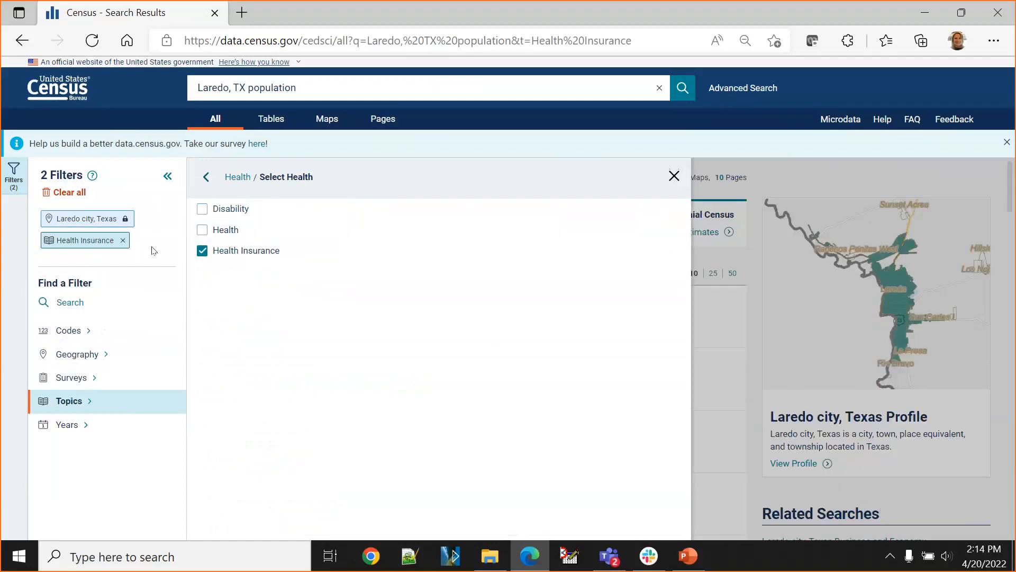
pyautogui.click(674, 176)
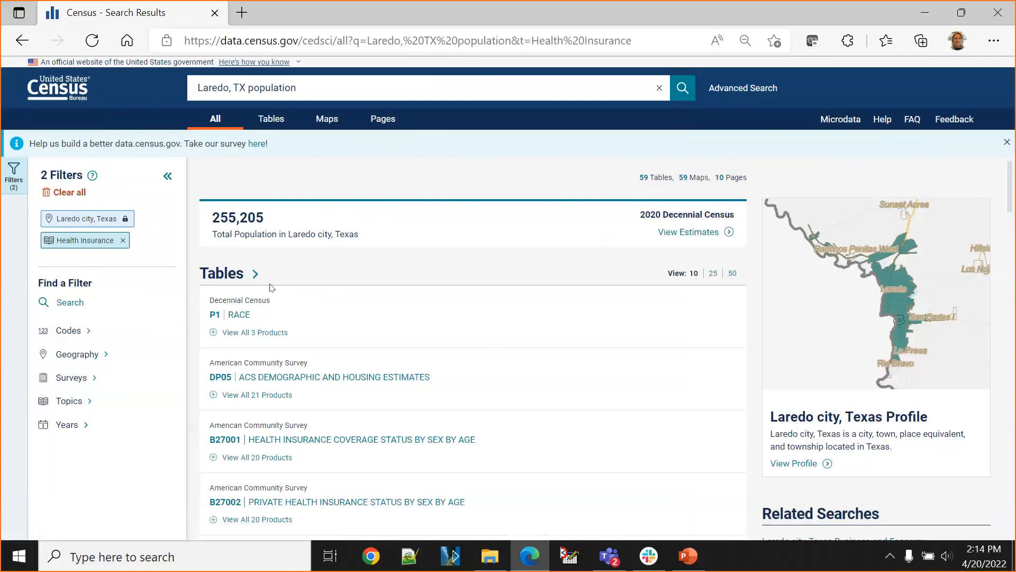
pyautogui.click(123, 241)
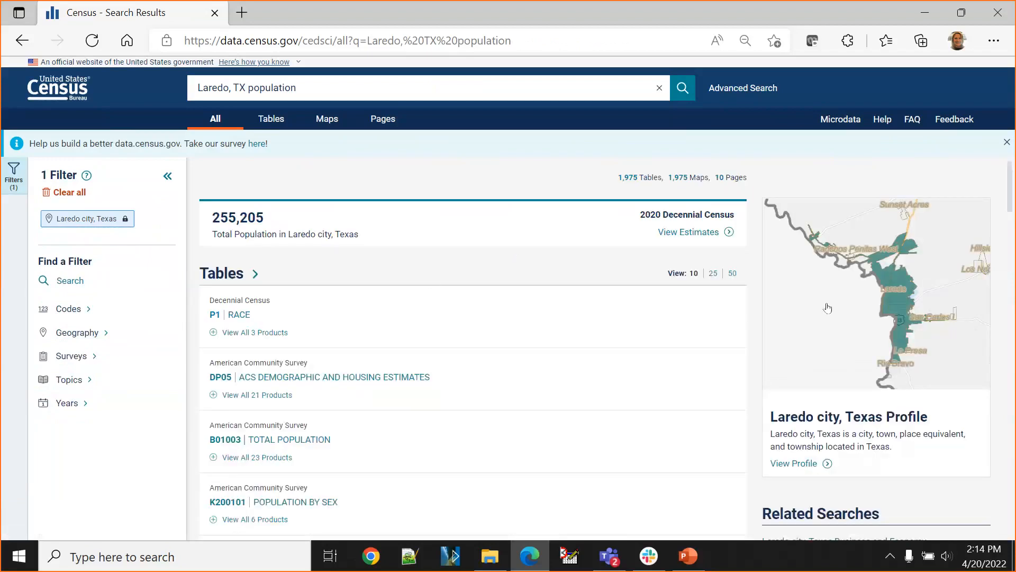
# Open the Laredo city, Texas profile and review its headline statistics.
pyautogui.click(861, 421)
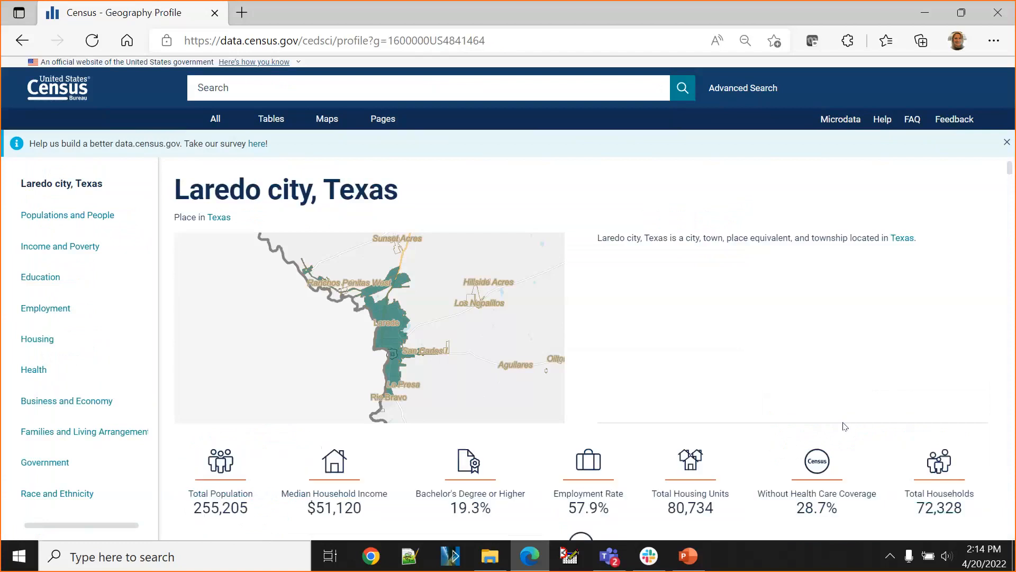
pyautogui.scroll(-1, 945, 297)
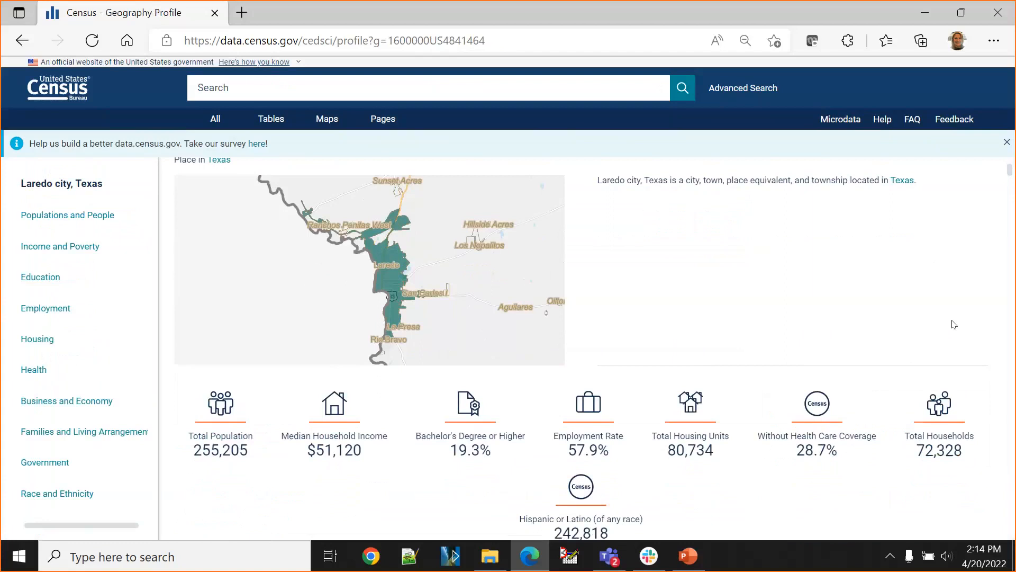
pyautogui.scroll(-2, 954, 323)
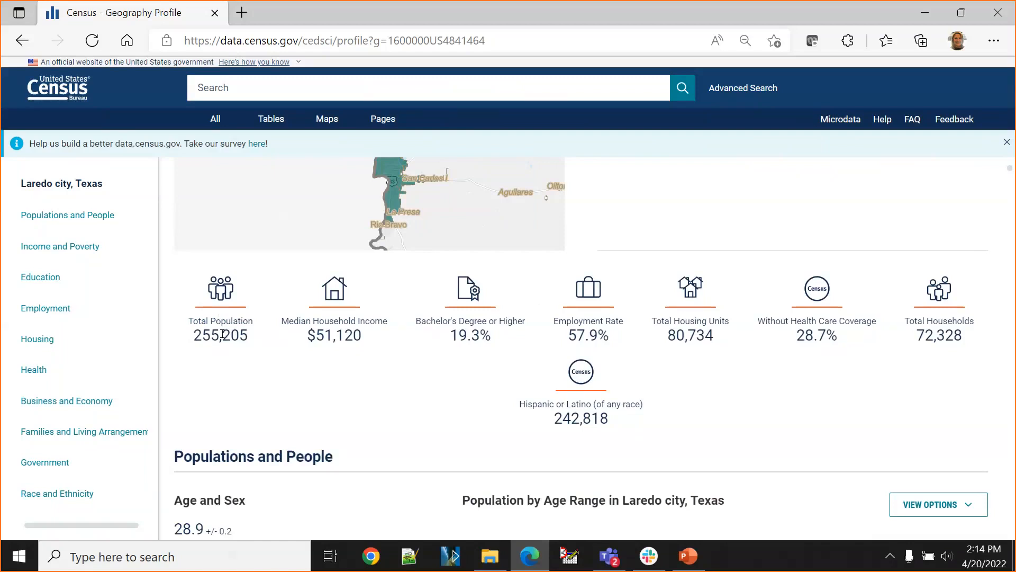
pyautogui.scroll(-2, 784, 399)
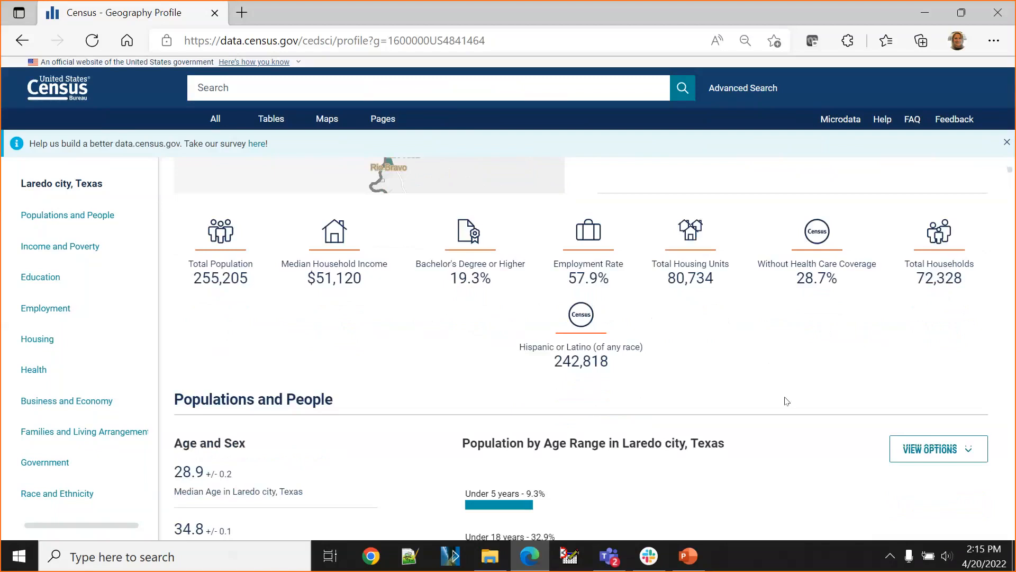
# Examine the median age figures and the Population by Age Range chart in the Populations and People section.
pyautogui.scroll(-2, 787, 400)
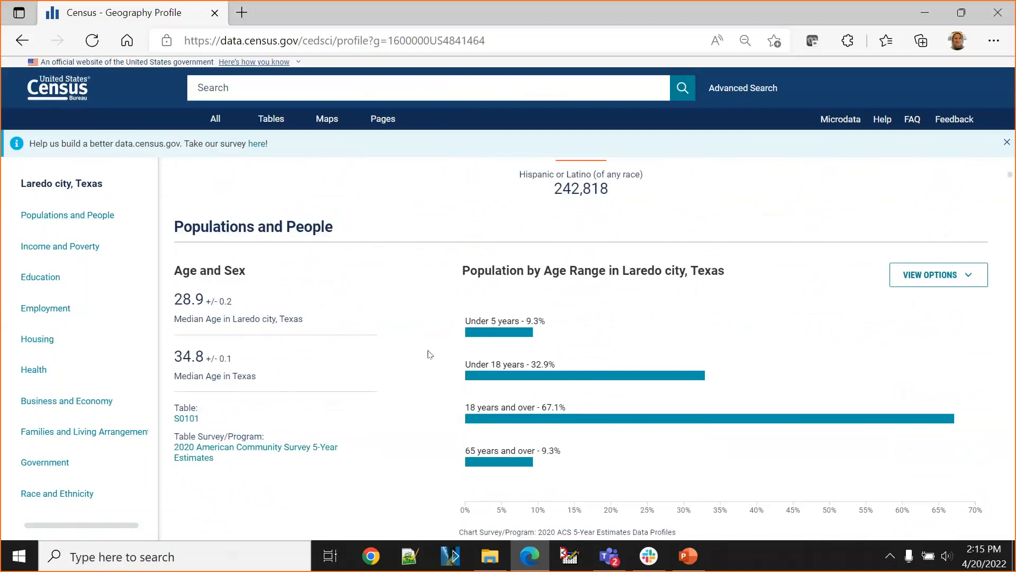
pyautogui.scroll(-2, 430, 354)
pyautogui.scroll(3, 430, 354)
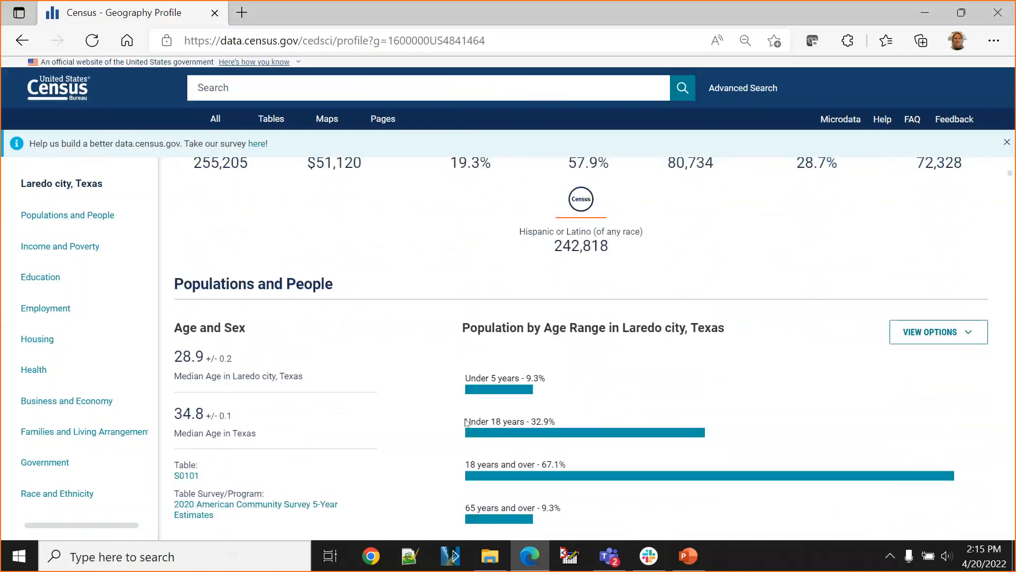
pyautogui.scroll(-1, 426, 352)
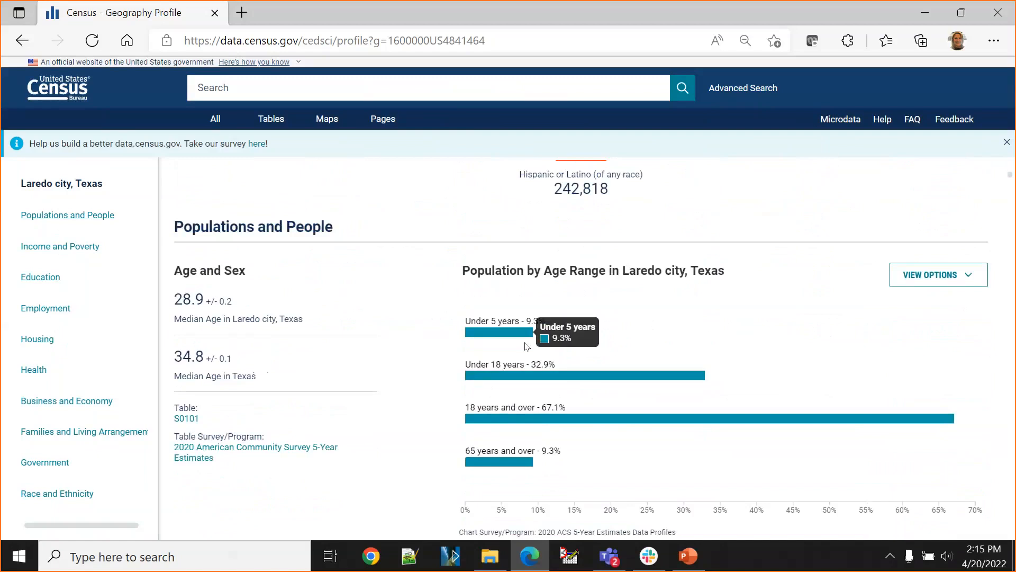
pyautogui.moveTo(647, 425)
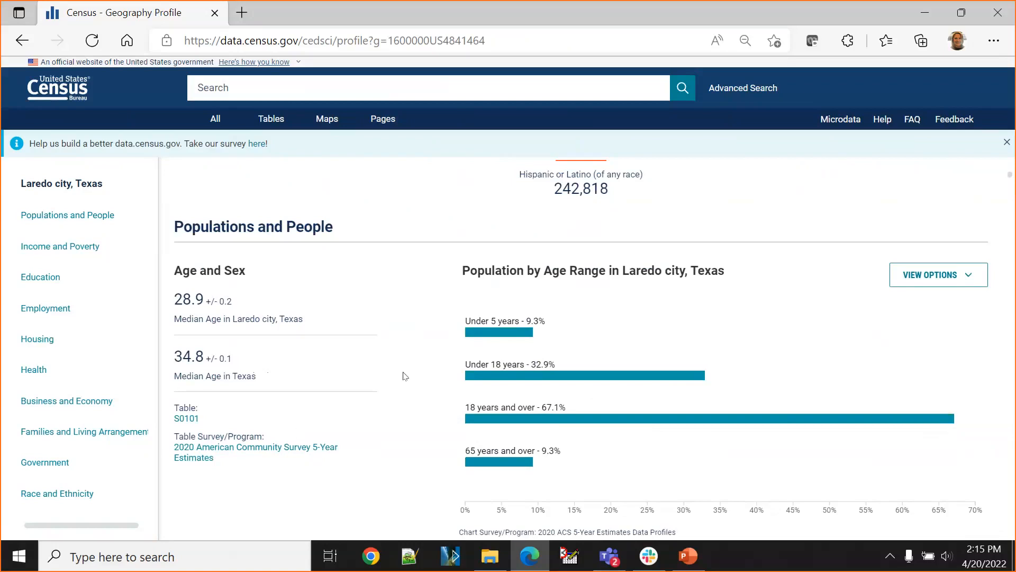
pyautogui.scroll(-1, 347, 427)
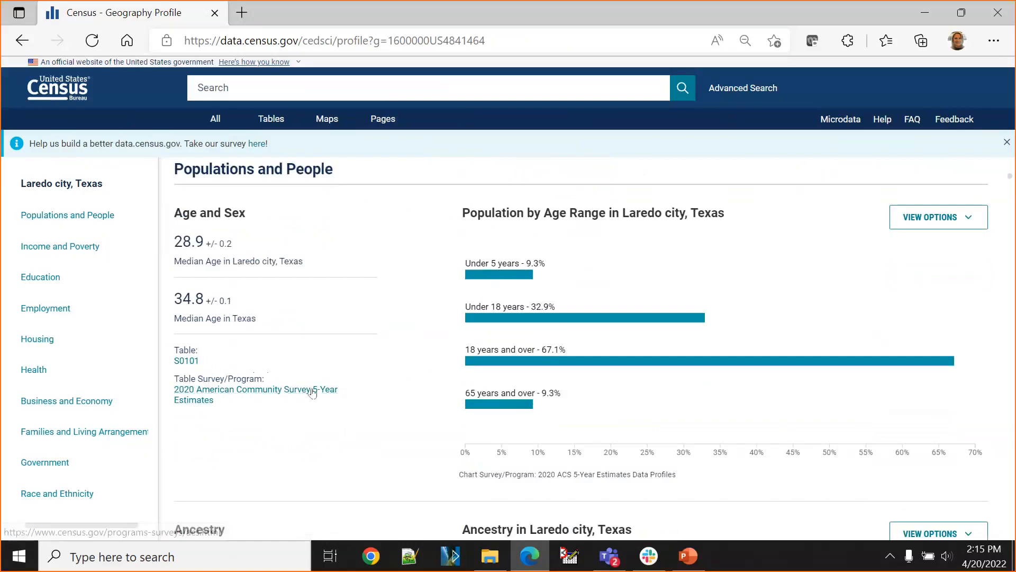
# View the 2020 American Community Survey 5-Year Estimates source page and return to the Laredo profile.
pyautogui.click(295, 391)
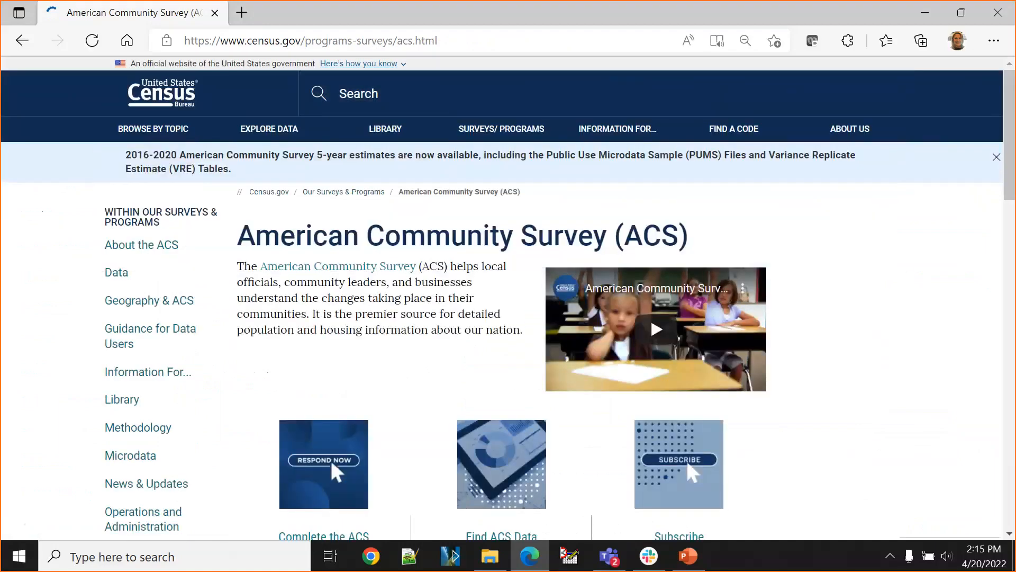
pyautogui.click(13, 41)
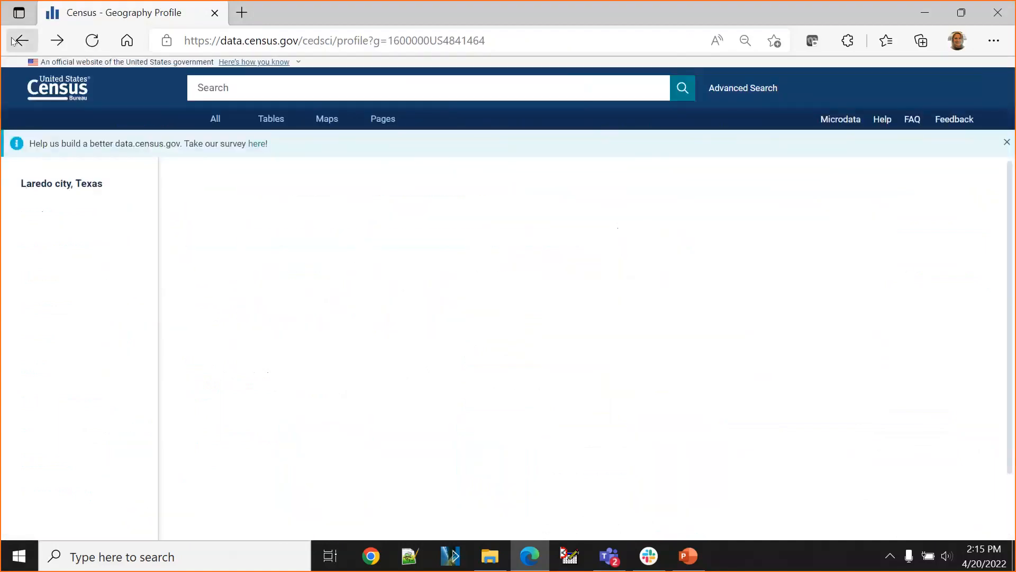
# Open the source table S0101 for the Age and Sex data in the Laredo profile.
pyautogui.scroll(-3, 837, 379)
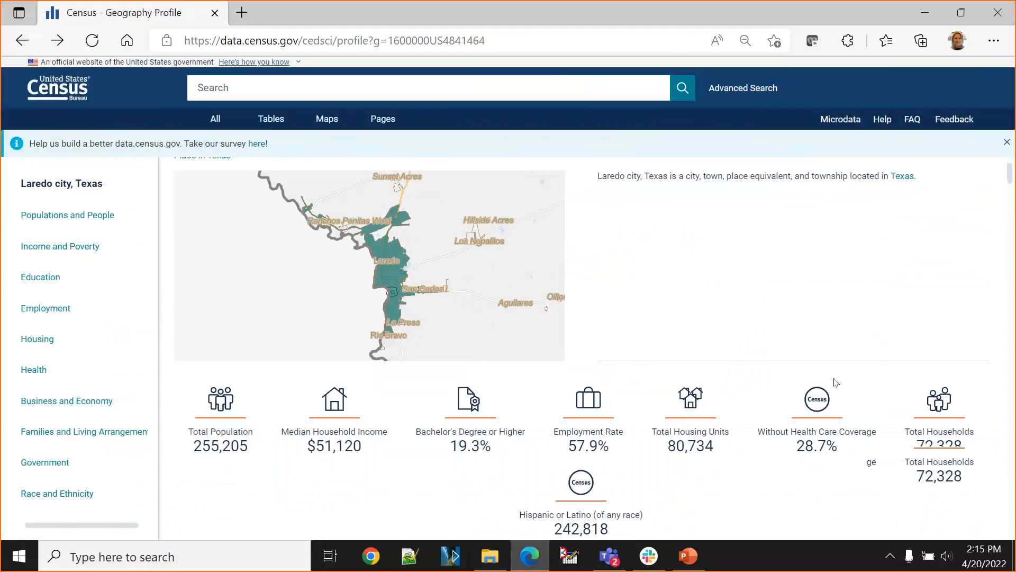
pyautogui.scroll(-5, 818, 365)
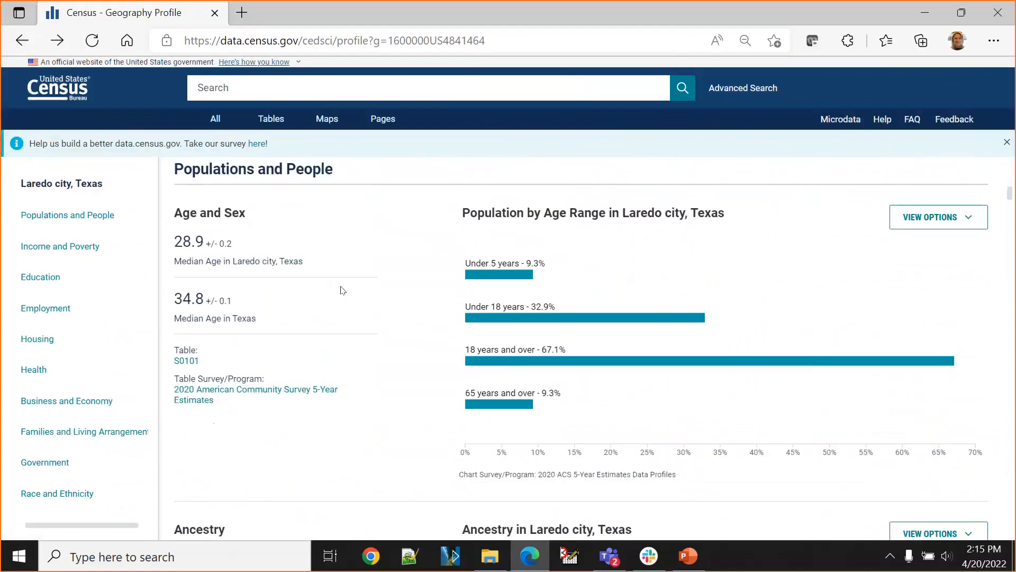
pyautogui.click(181, 361)
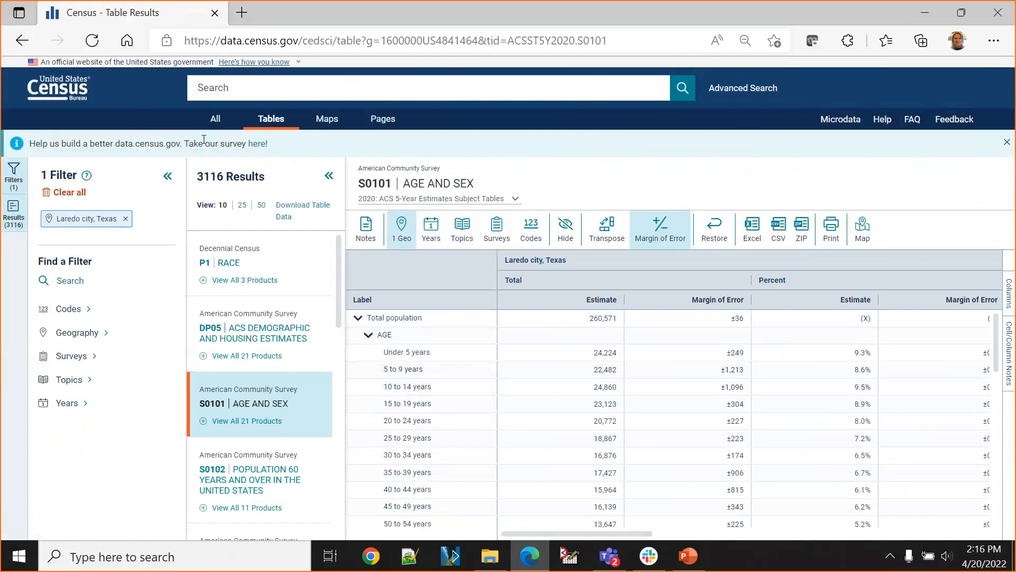
# View the Laredo data as maps and as pages, and return to the overview of all results.
pyautogui.click(327, 120)
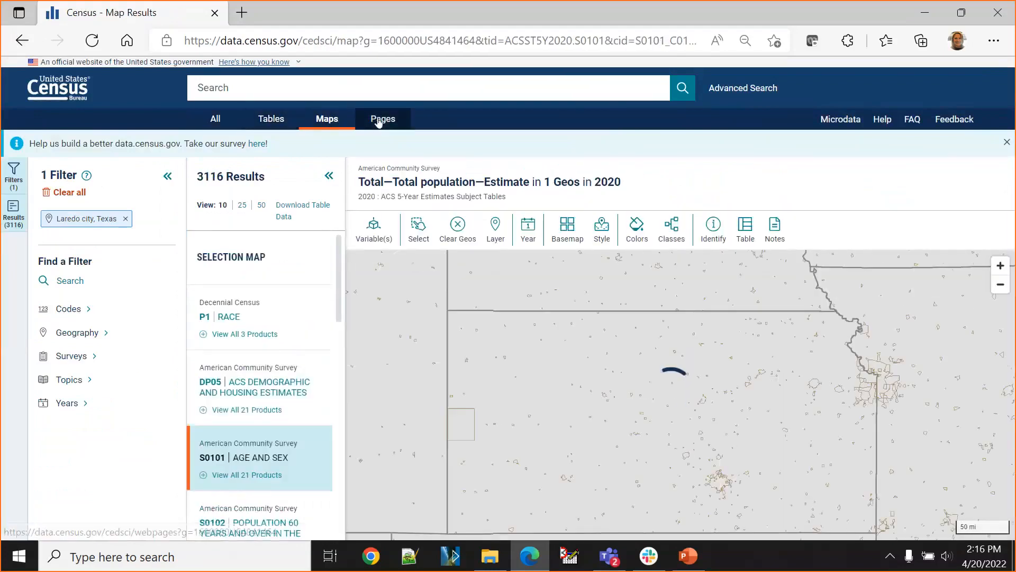
pyautogui.click(379, 121)
pyautogui.click(213, 120)
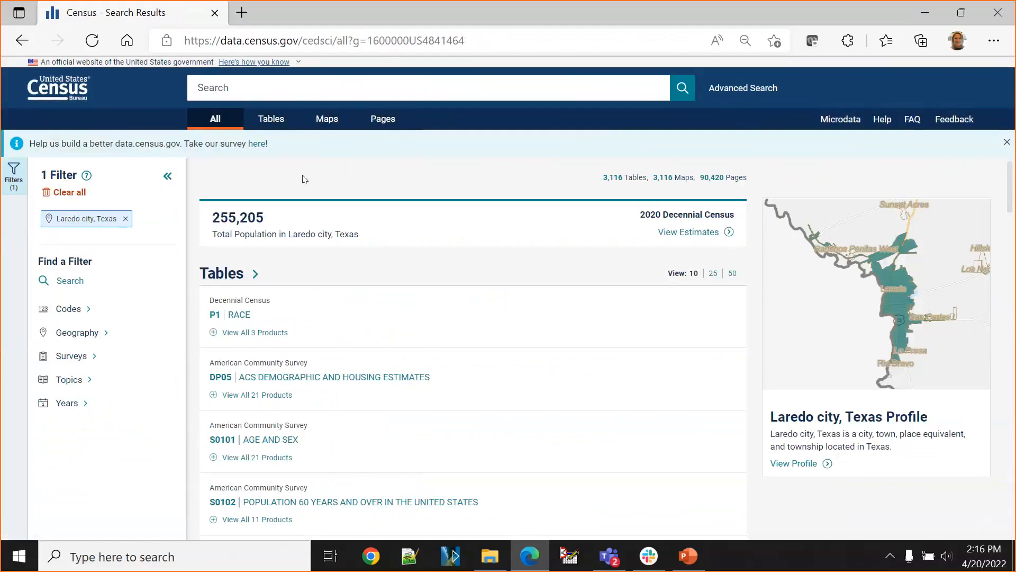
# Switch to the PowerPoint presentation with the data.census.gov Demo agenda.
pyautogui.click(690, 560)
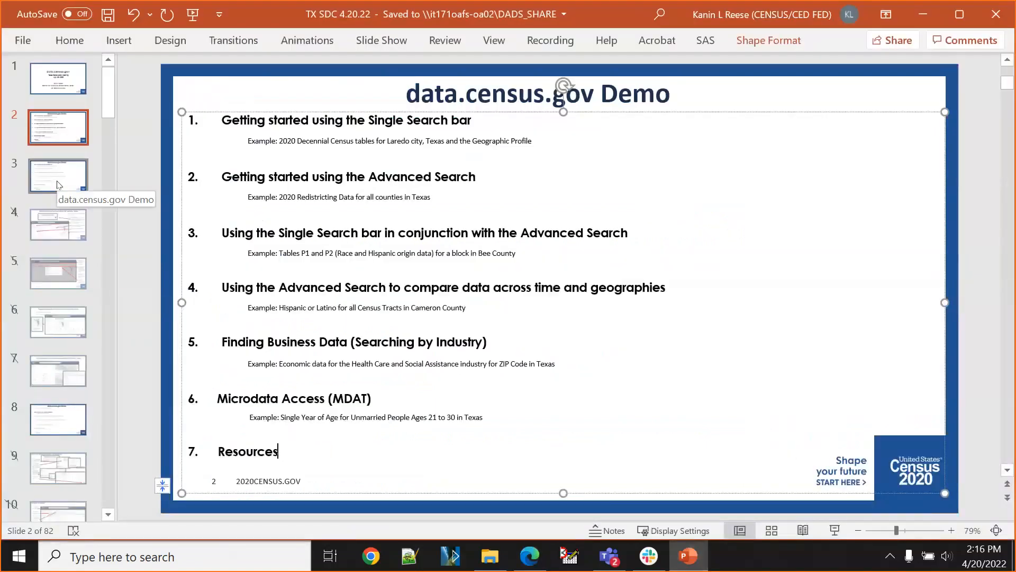
# Show the agenda slide highlighting Getting started using the Advanced Search, and switch back to the data.census.gov browser window.
pyautogui.click(62, 428)
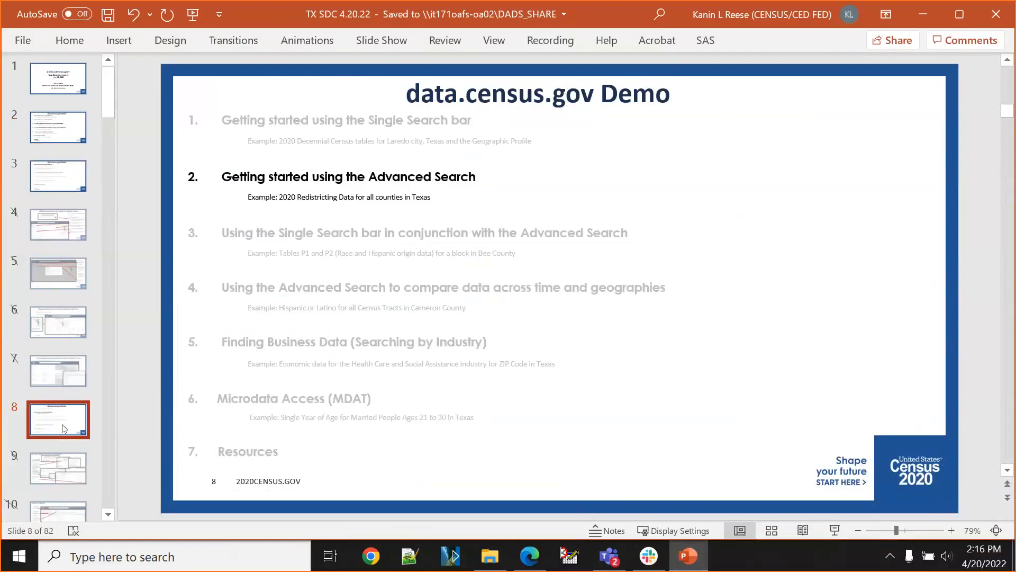
pyautogui.click(530, 556)
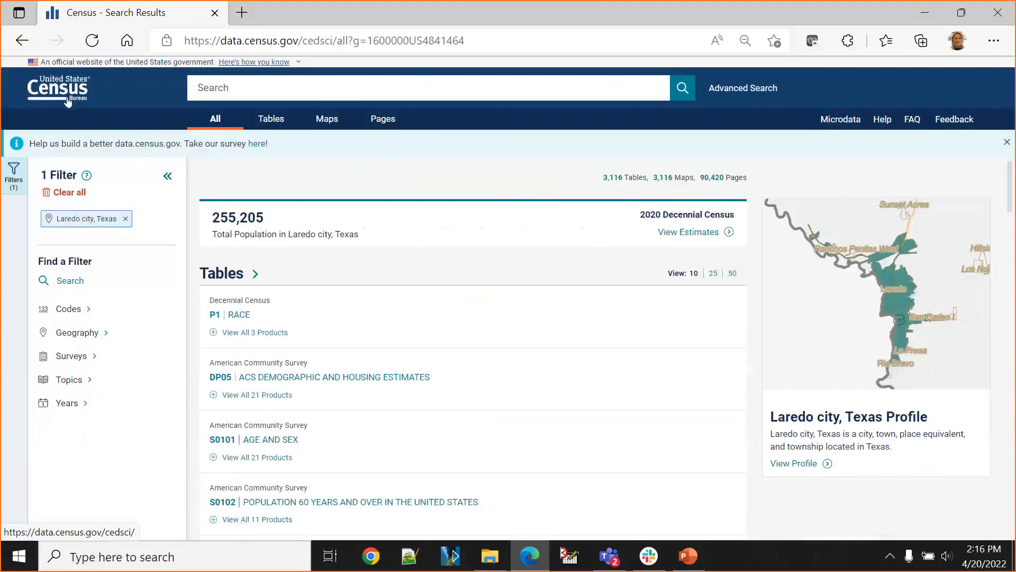
# Return to the data.census.gov home page and open the Advanced Search.
pyautogui.click(67, 101)
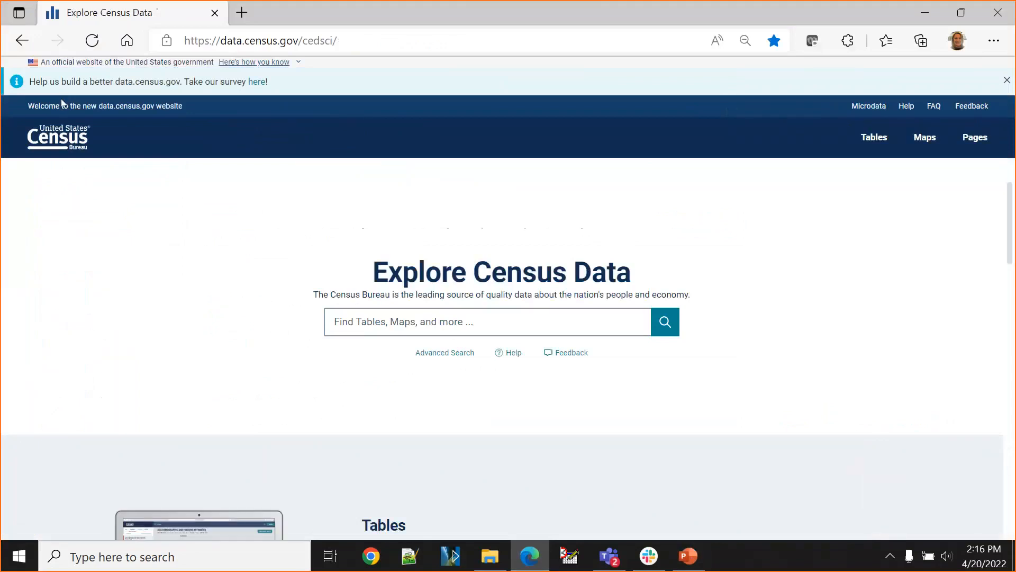
pyautogui.click(365, 330)
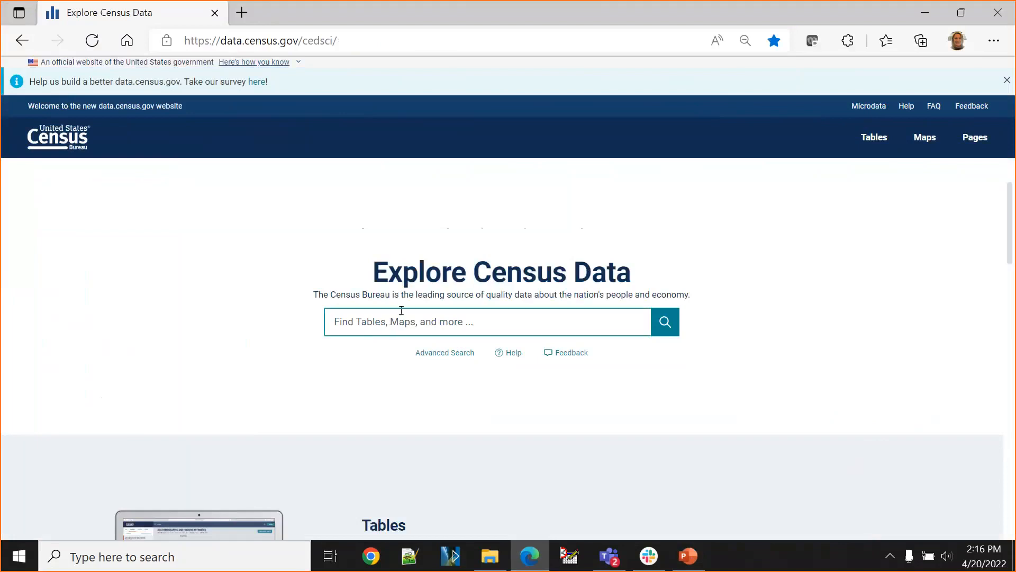
pyautogui.click(443, 356)
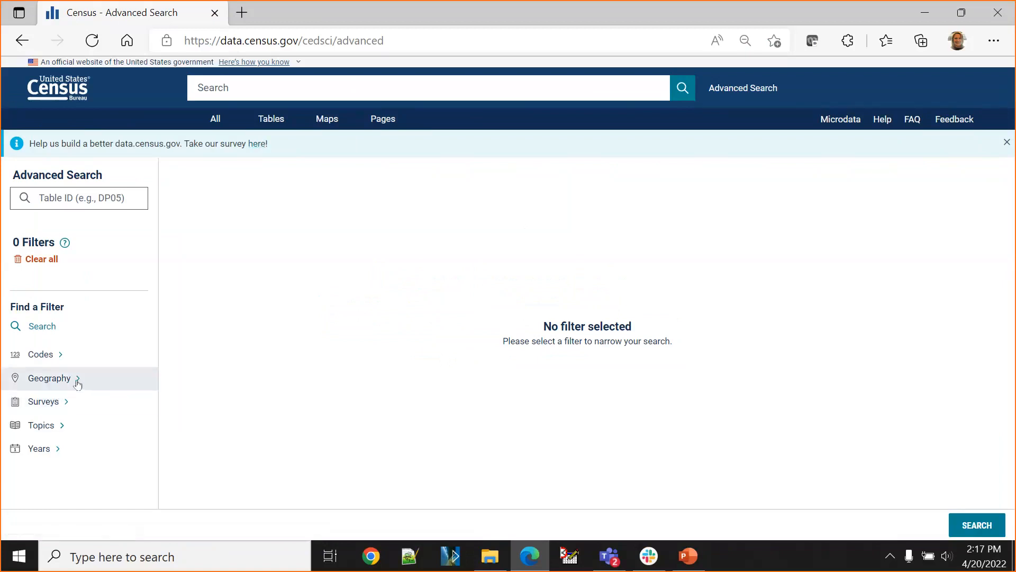
# Open the Geography filter and examine its choices by geographic entities and by summary levels.
pyautogui.click(45, 386)
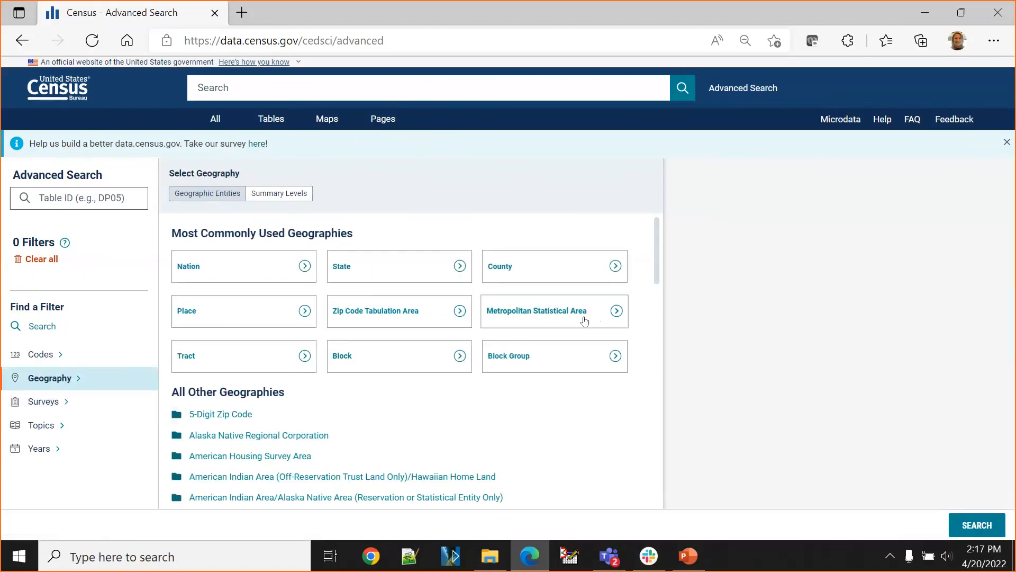
pyautogui.scroll(-2, 488, 423)
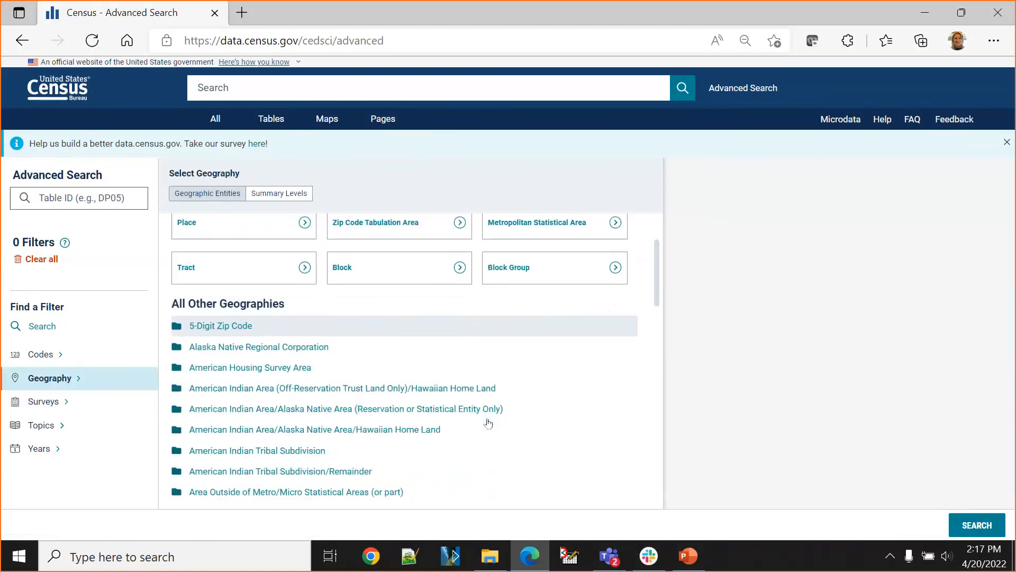
pyautogui.scroll(-3, 487, 424)
pyautogui.scroll(-3, 487, 423)
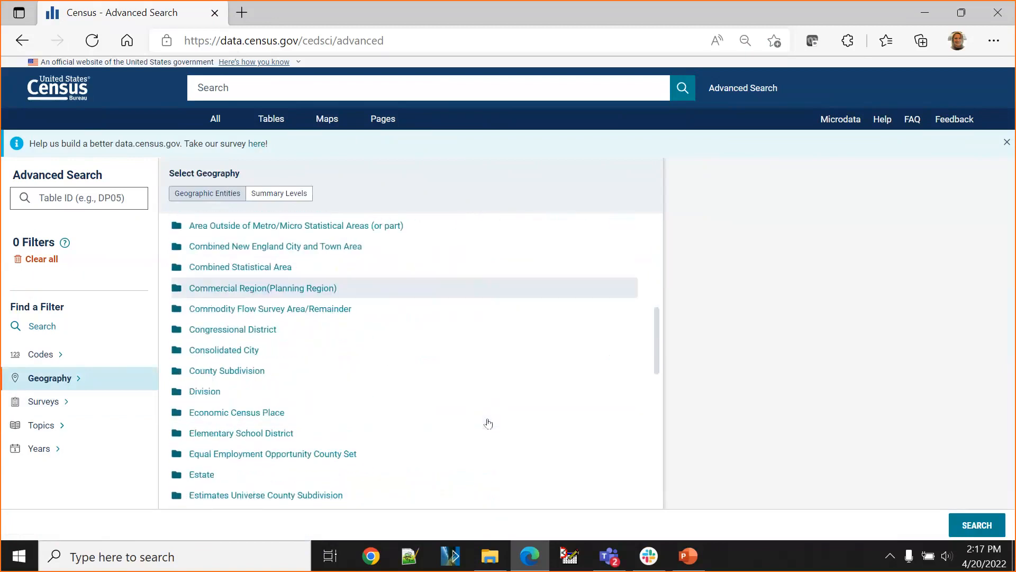
pyautogui.scroll(6, 487, 423)
pyautogui.scroll(2, 488, 424)
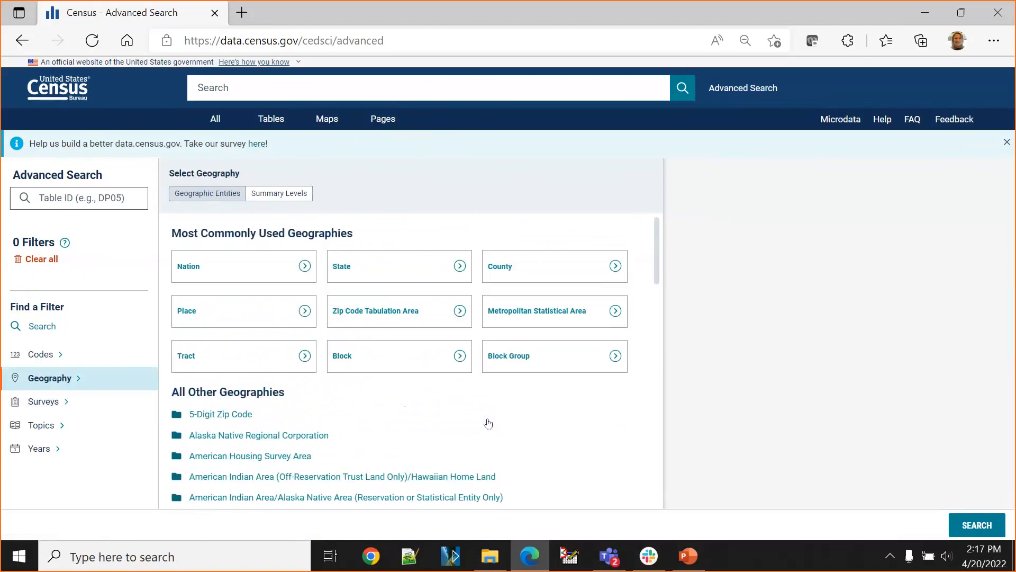
pyautogui.click(269, 195)
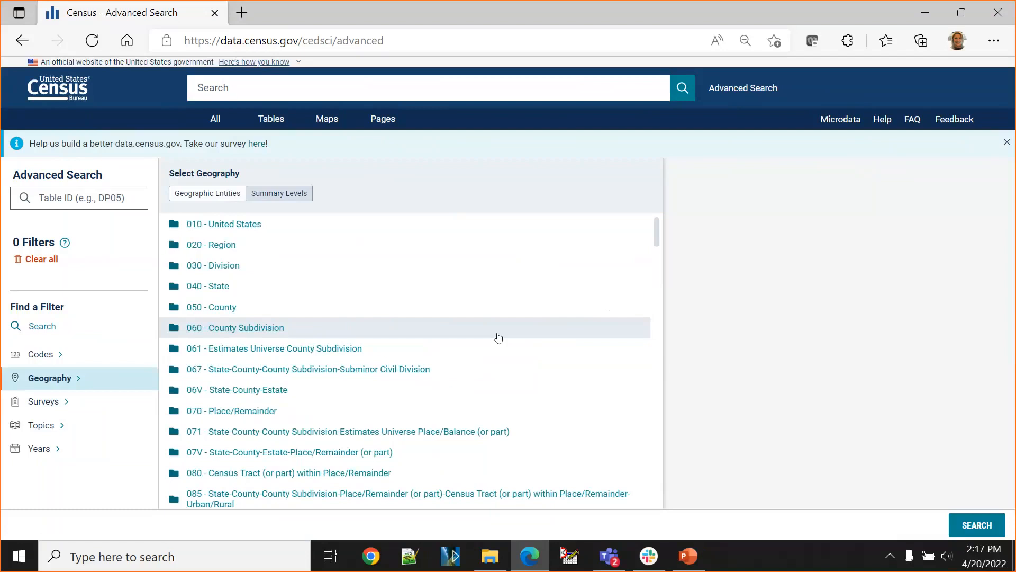
pyautogui.click(201, 195)
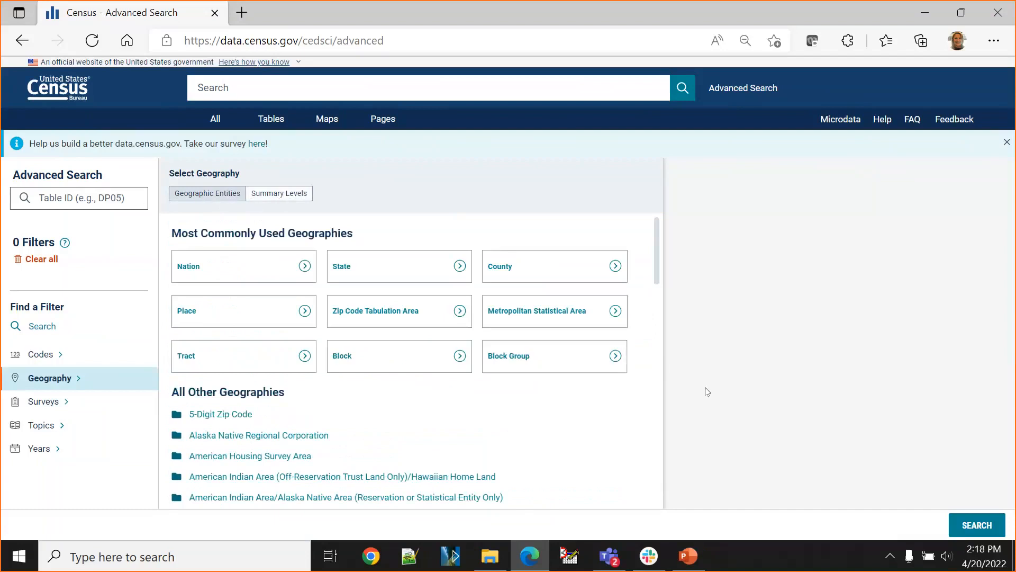
# Add a county-level geography filter for All Counties within Texas.
pyautogui.click(541, 276)
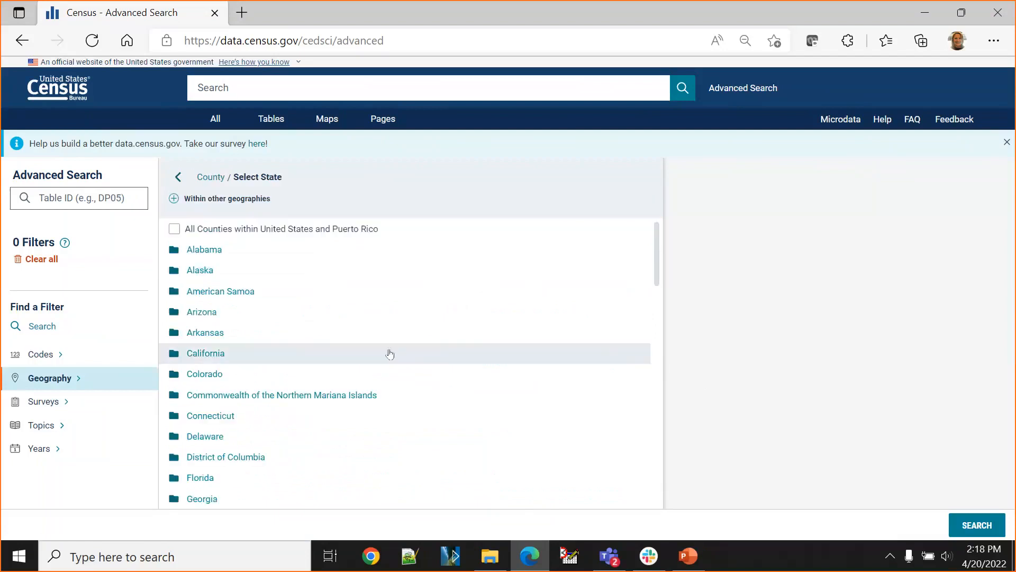
pyautogui.scroll(-12, 390, 354)
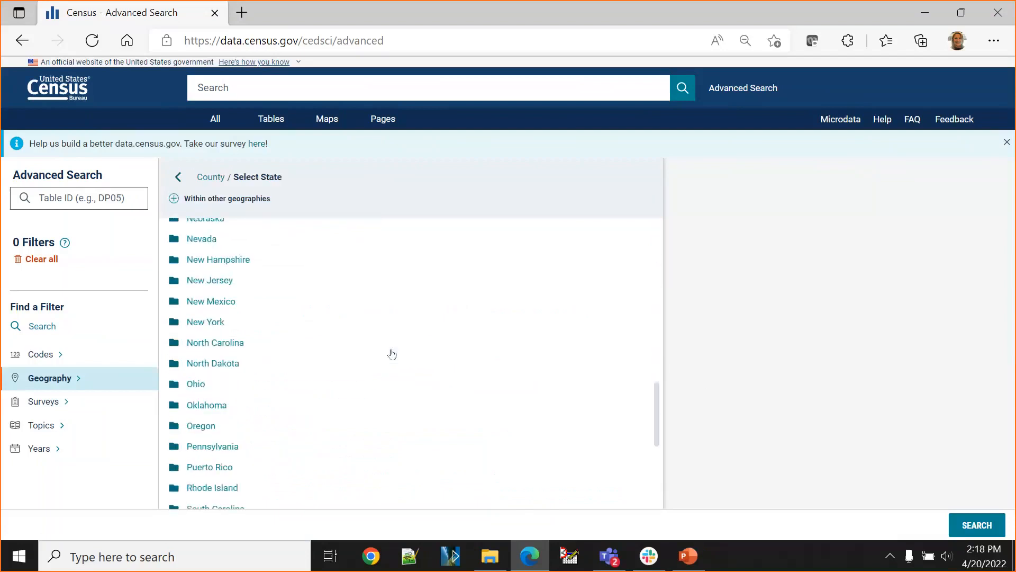
pyautogui.scroll(-4, 392, 354)
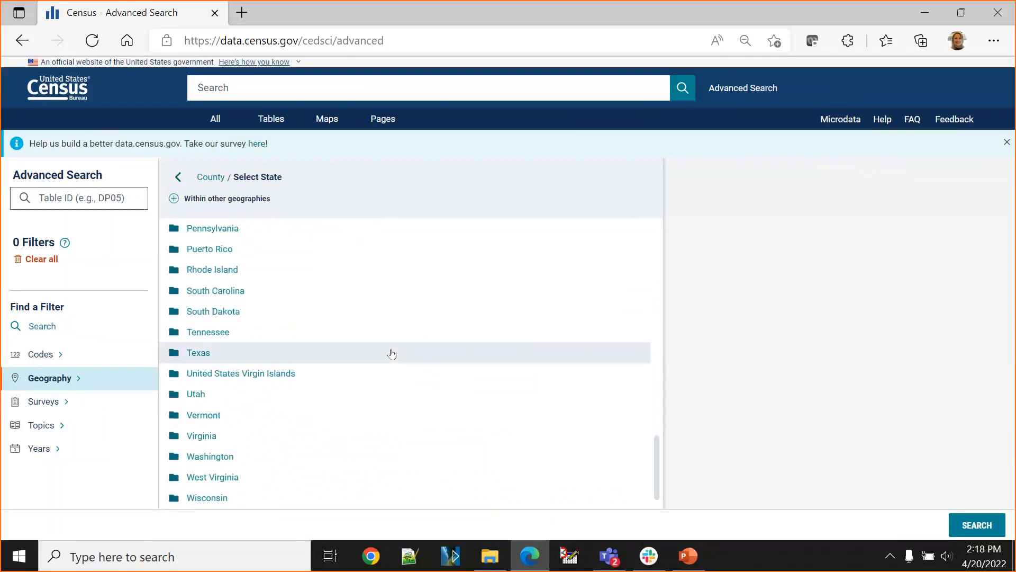
pyautogui.click(188, 353)
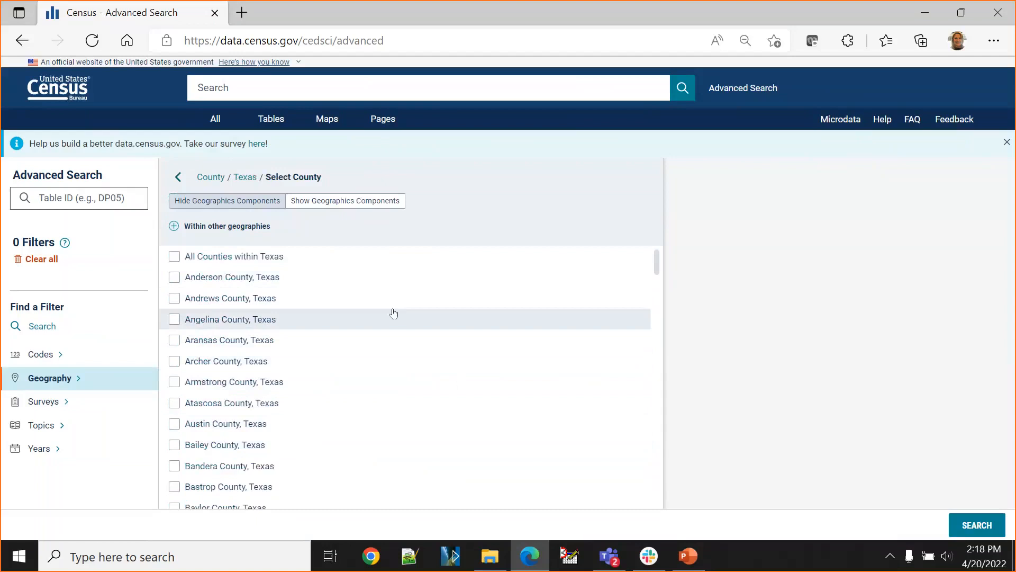
pyautogui.click(173, 263)
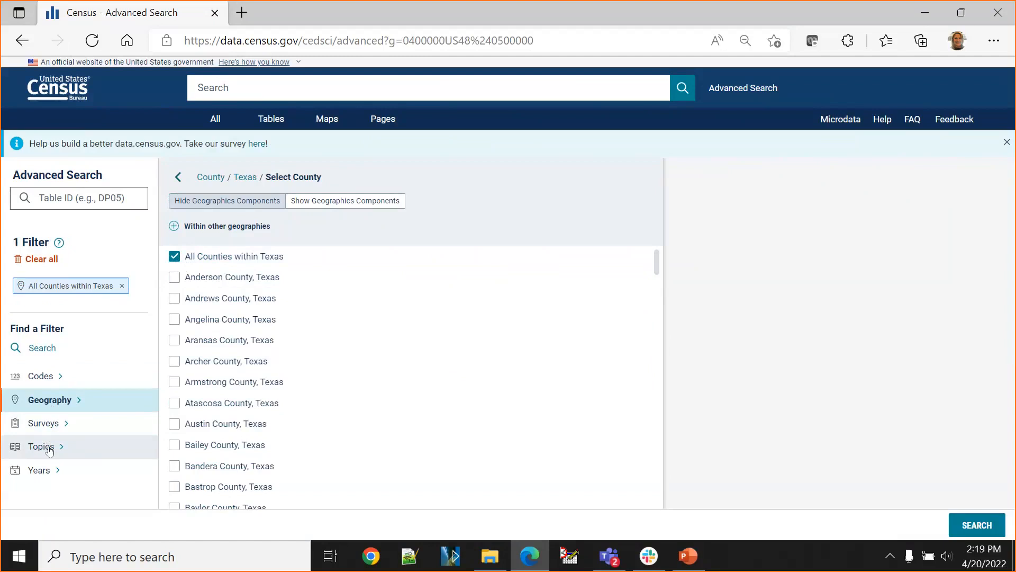
# View the Decennial Census options available in the survey filter.
pyautogui.click(48, 430)
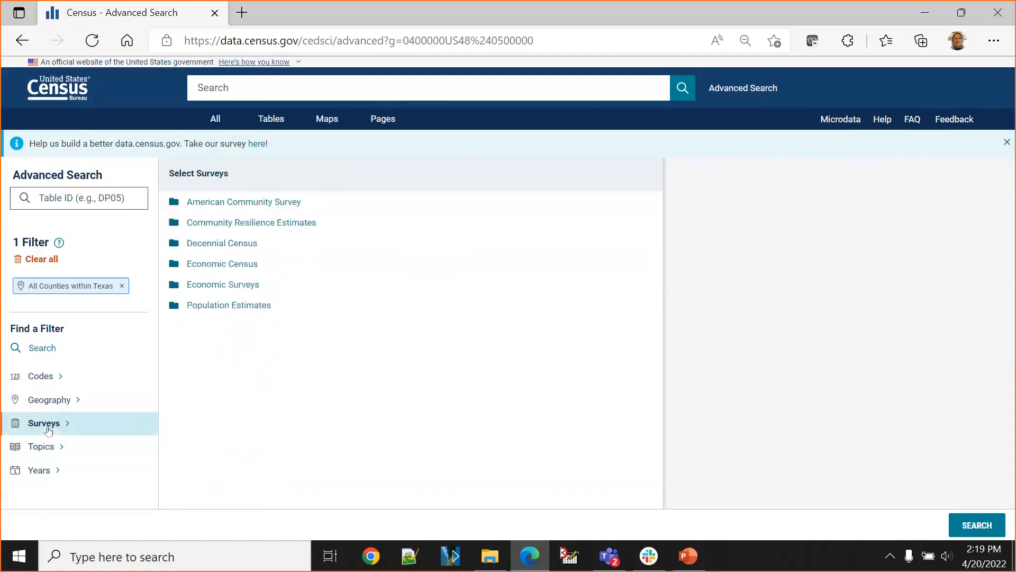
pyautogui.click(222, 243)
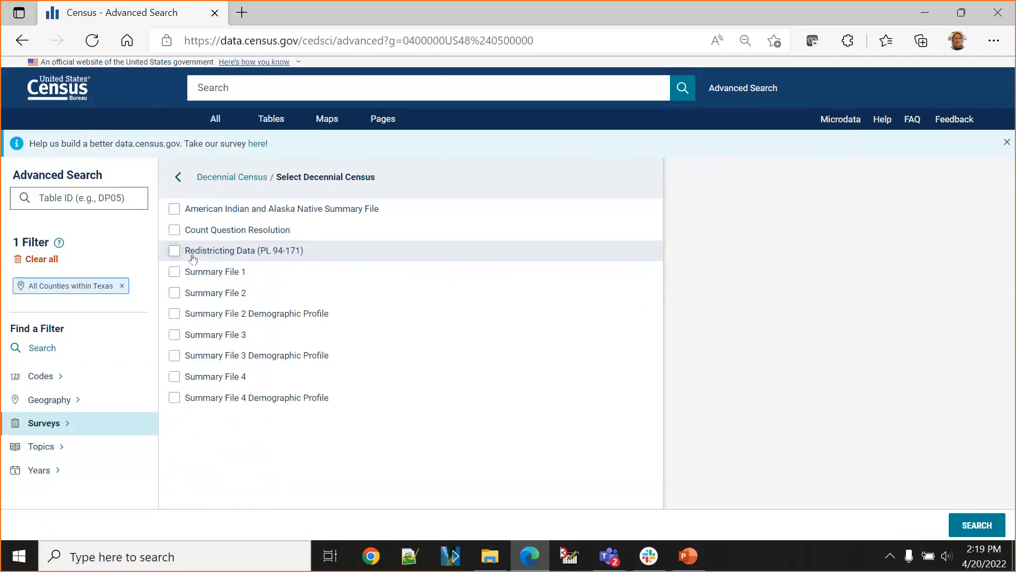
# Add the Redistricting topic from the Government category as a second filter.
pyautogui.click(42, 448)
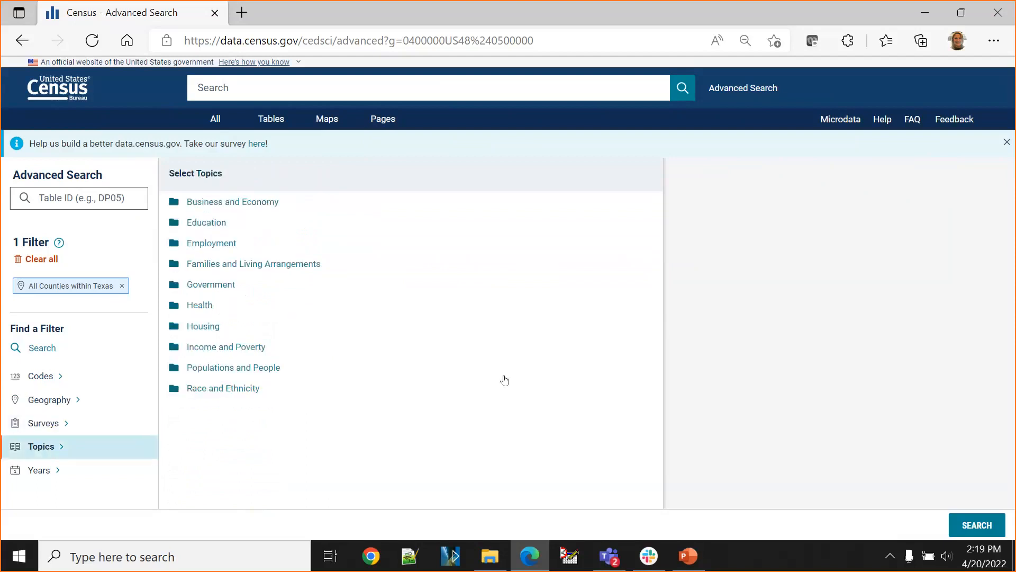
pyautogui.click(222, 286)
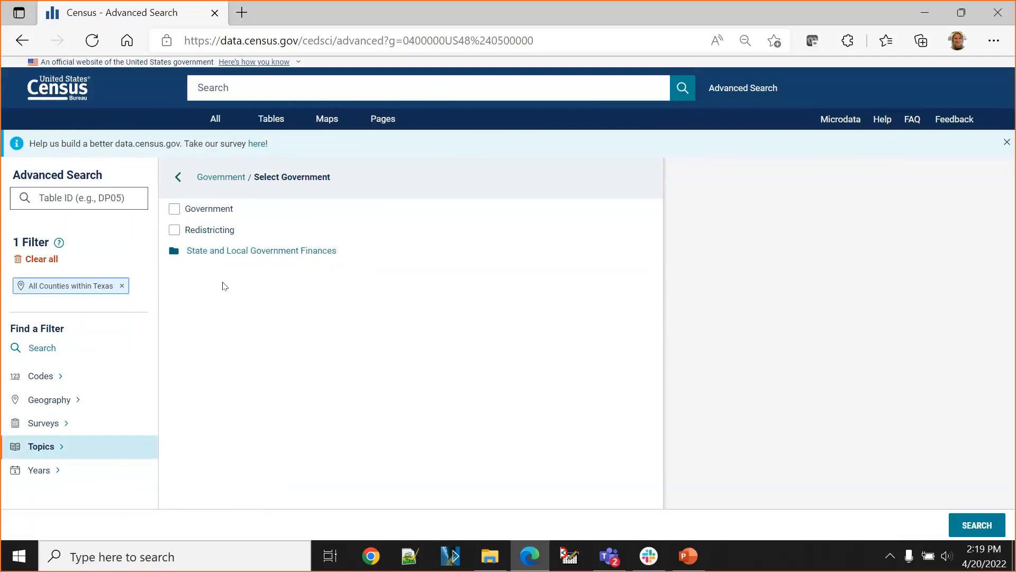
pyautogui.click(174, 230)
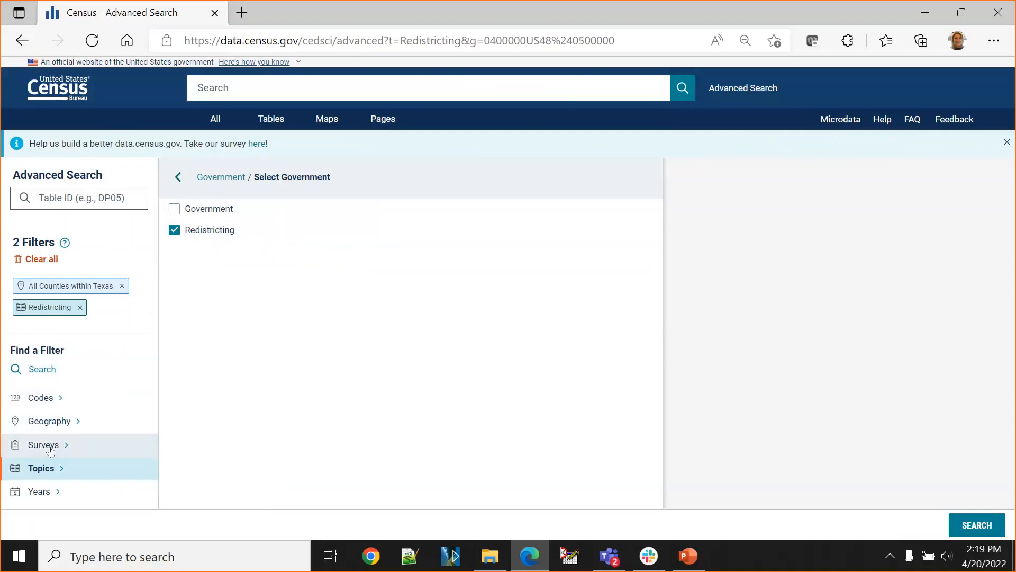
# Compare the available years with and without the Redistricting filter, and add the filter again.
pyautogui.click(46, 493)
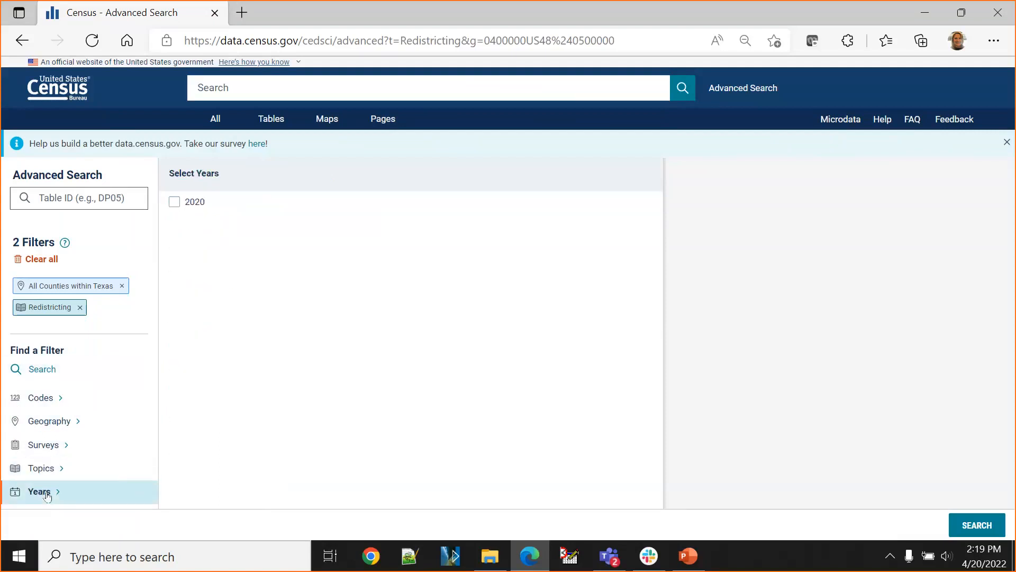
pyautogui.click(79, 308)
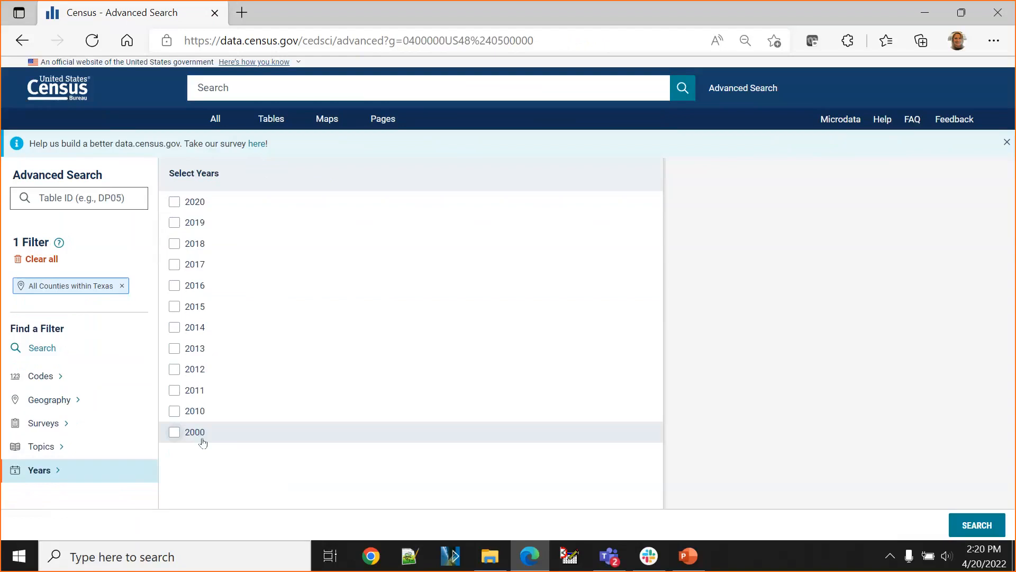
pyautogui.click(44, 447)
pyautogui.click(174, 230)
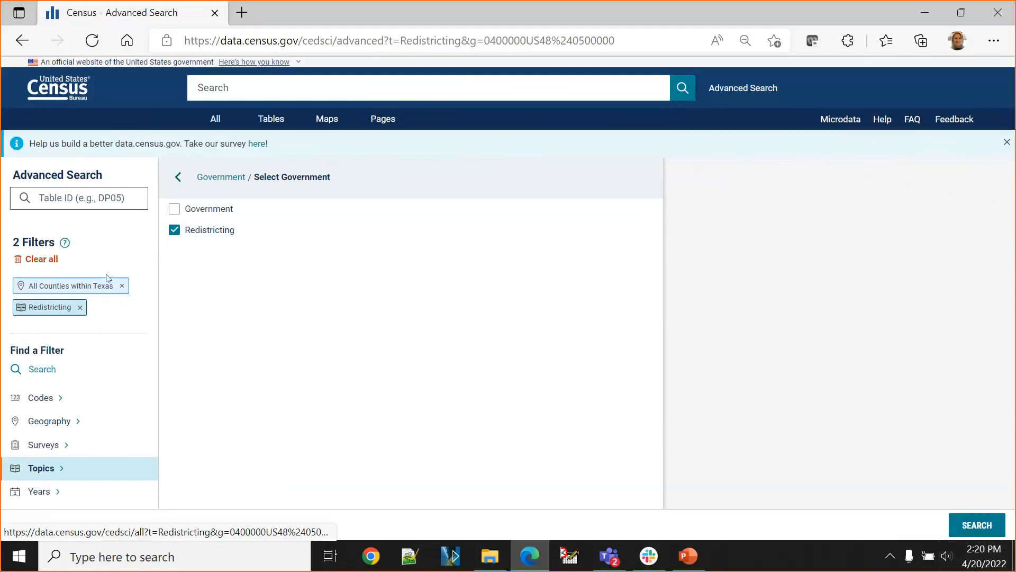
# Run the search with the Texas counties and Redistricting filters and review the resulting list of tables.
pyautogui.click(981, 536)
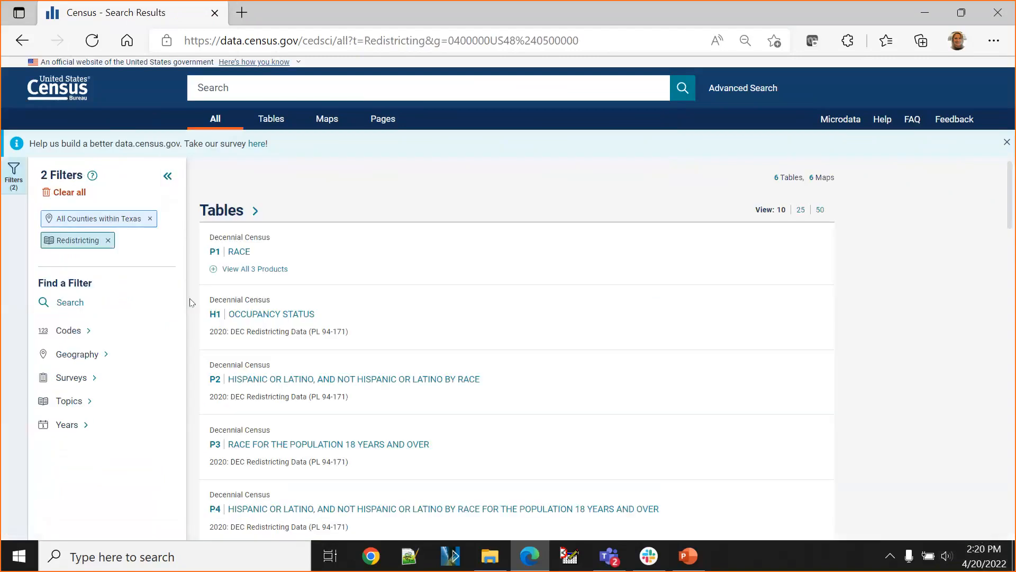
pyautogui.scroll(-1, 511, 245)
pyautogui.scroll(-2, 510, 245)
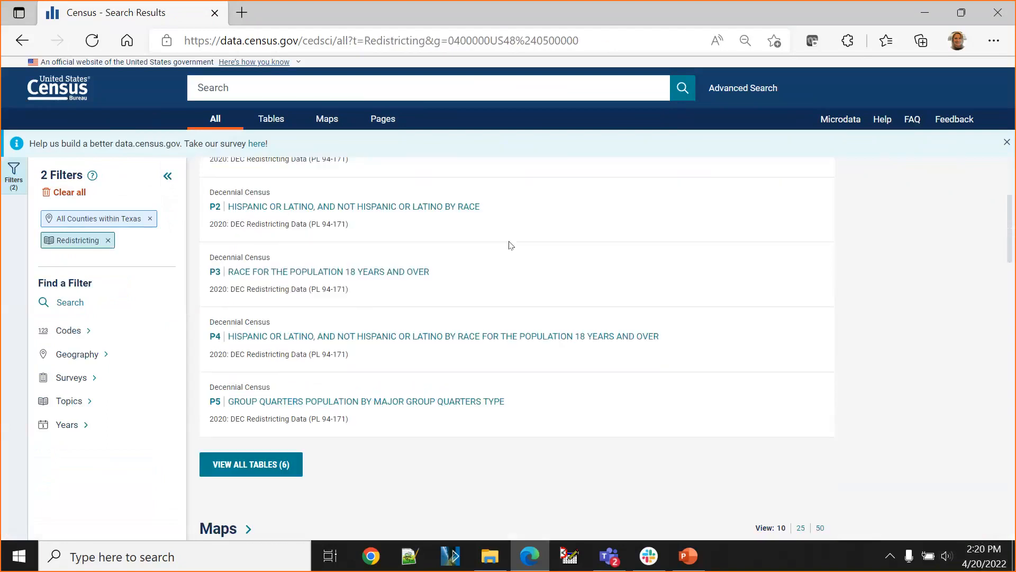
pyautogui.scroll(3, 572, 434)
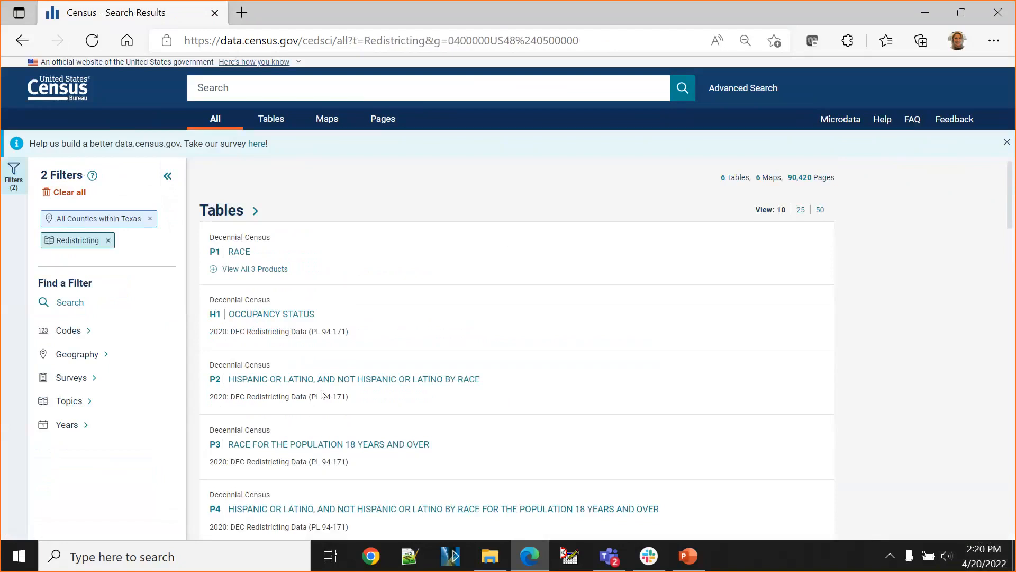
# Open table P1 RACE, preview tables H1 and P2, and return to P1.
pyautogui.click(242, 252)
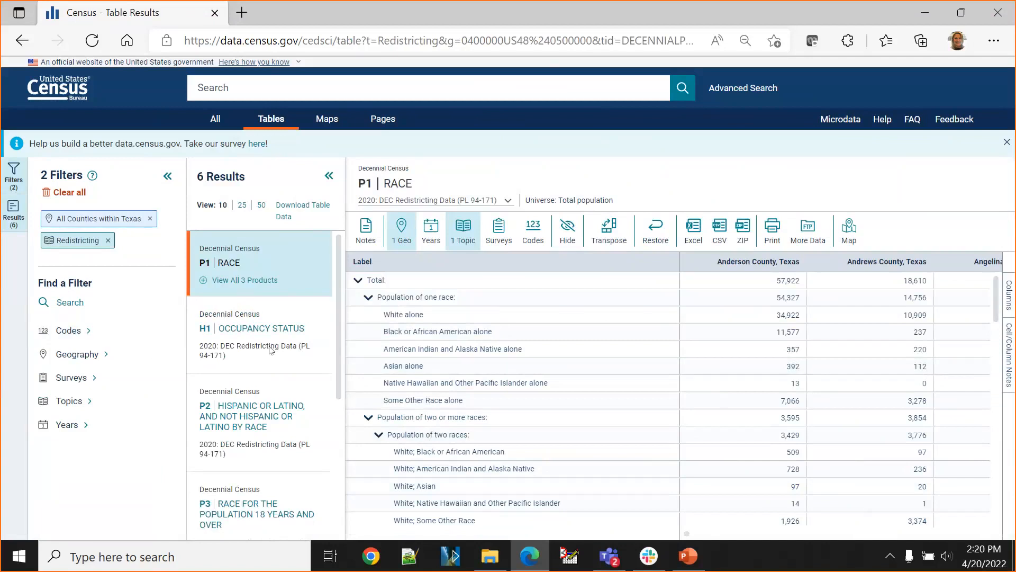
pyautogui.click(216, 329)
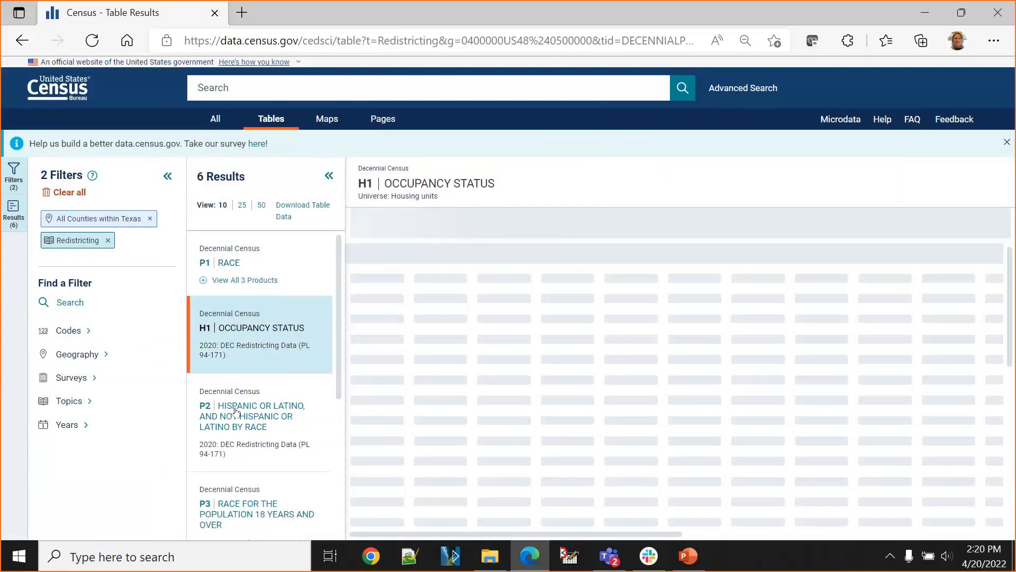
pyautogui.click(235, 411)
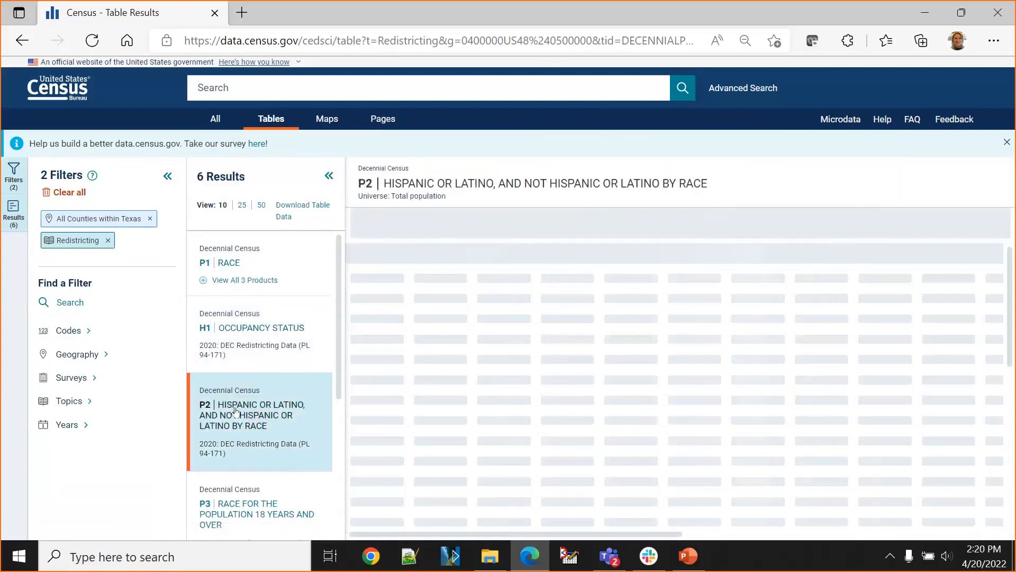
pyautogui.click(224, 269)
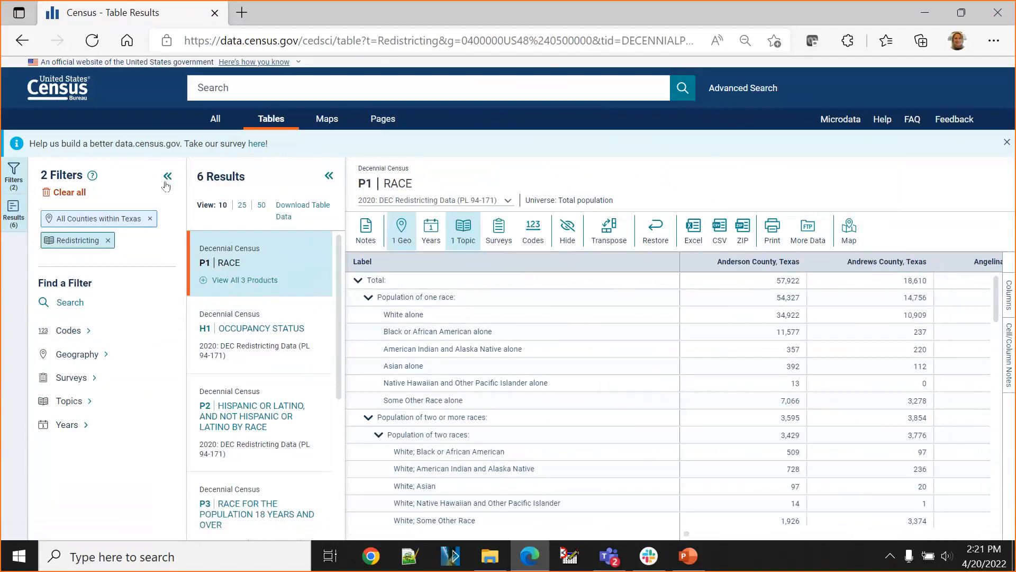
# Hide the filters and results lists to widen table P1, and restore only the results list to browse its tables.
pyautogui.click(167, 176)
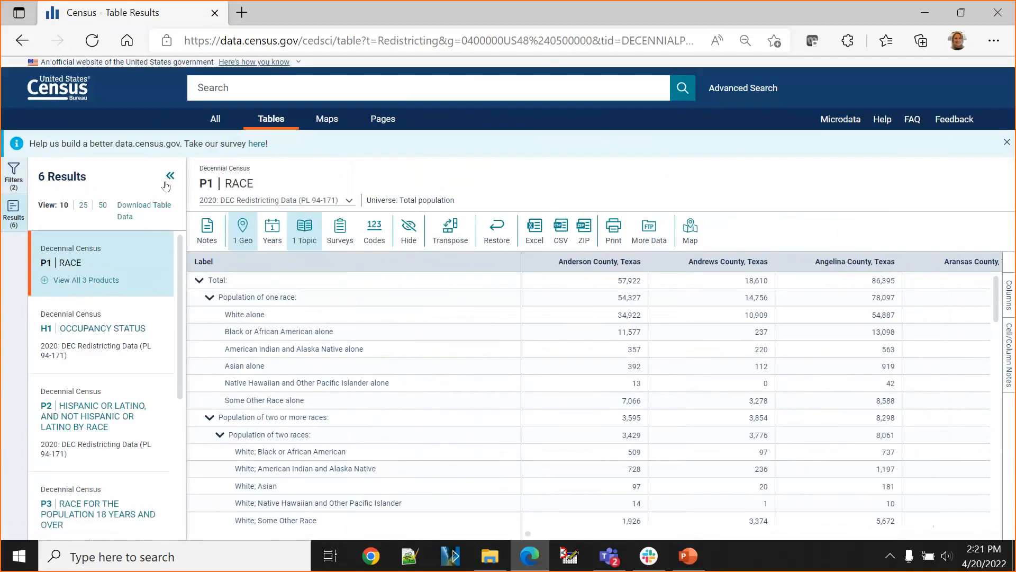
pyautogui.click(169, 176)
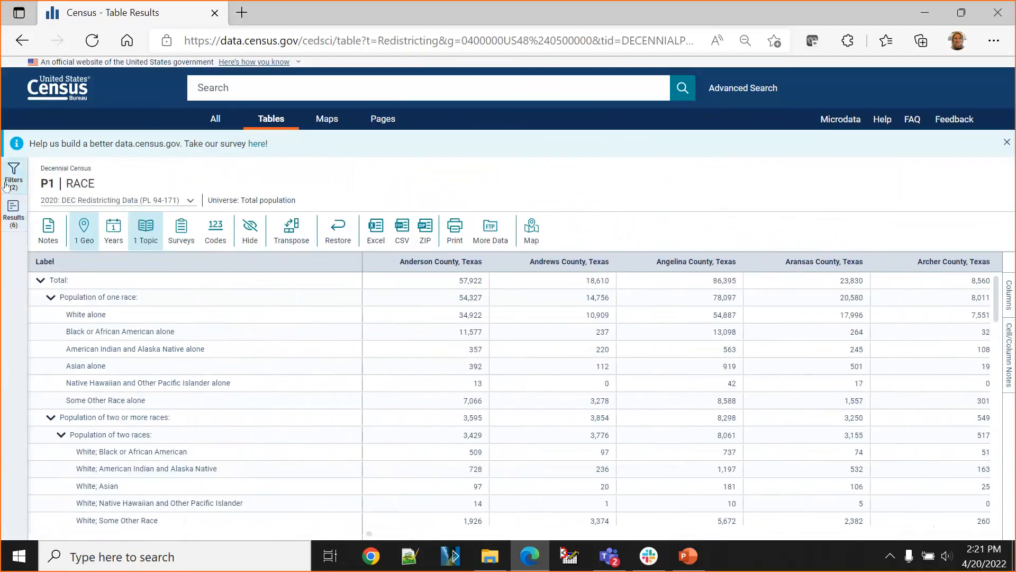
pyautogui.click(6, 185)
pyautogui.click(165, 179)
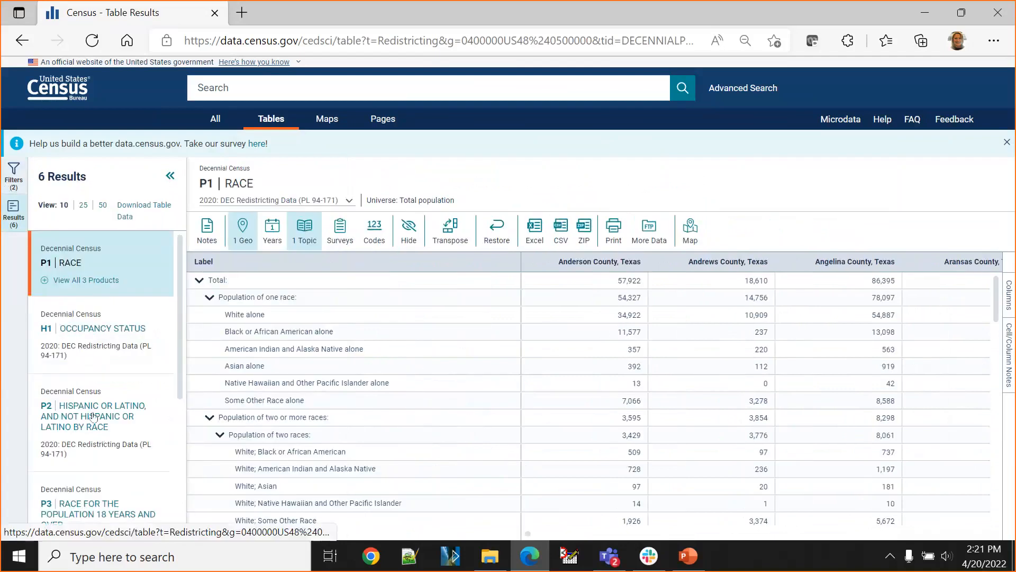
pyautogui.scroll(-3, 100, 435)
pyautogui.scroll(3, 97, 417)
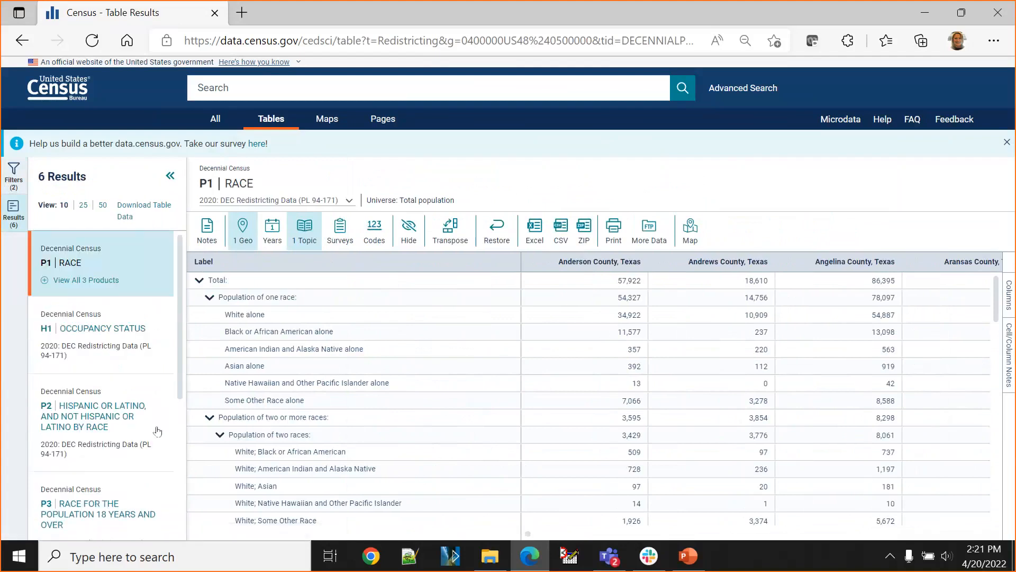
# Hide the results list to scan the county columns of table P1, view its data on the map, and return to the table.
pyautogui.click(170, 175)
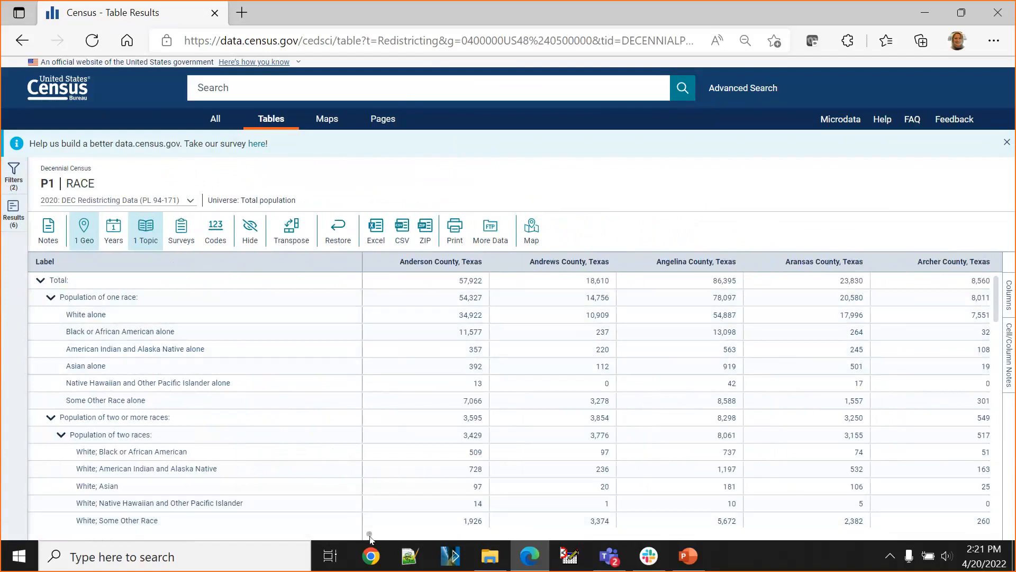
pyautogui.moveTo(370, 536)
pyautogui.mouseDown()
pyautogui.moveTo(408, 534)
pyautogui.moveTo(367, 532)
pyautogui.moveTo(383, 533)
pyautogui.mouseUp()
pyautogui.click(335, 120)
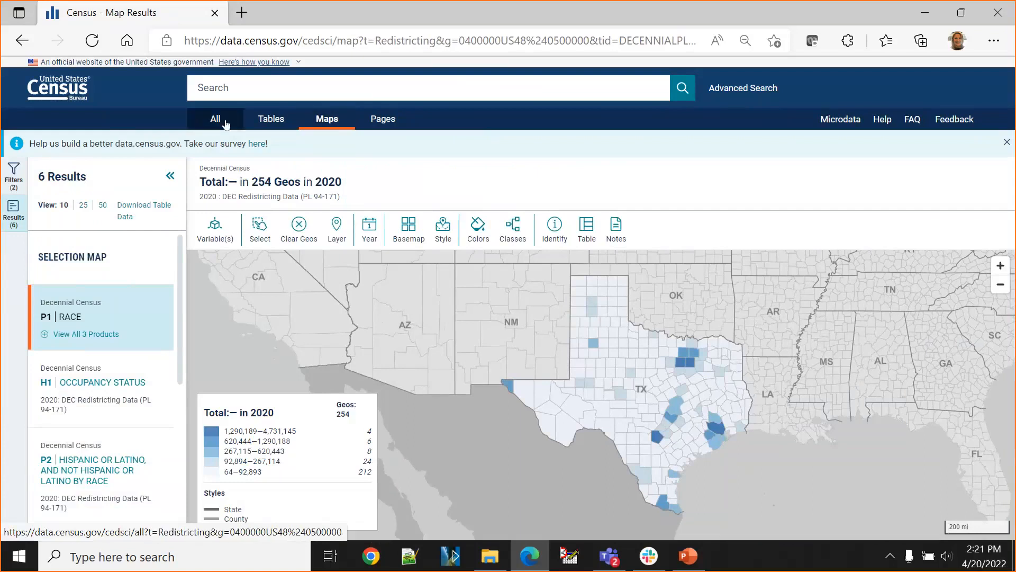
pyautogui.click(277, 122)
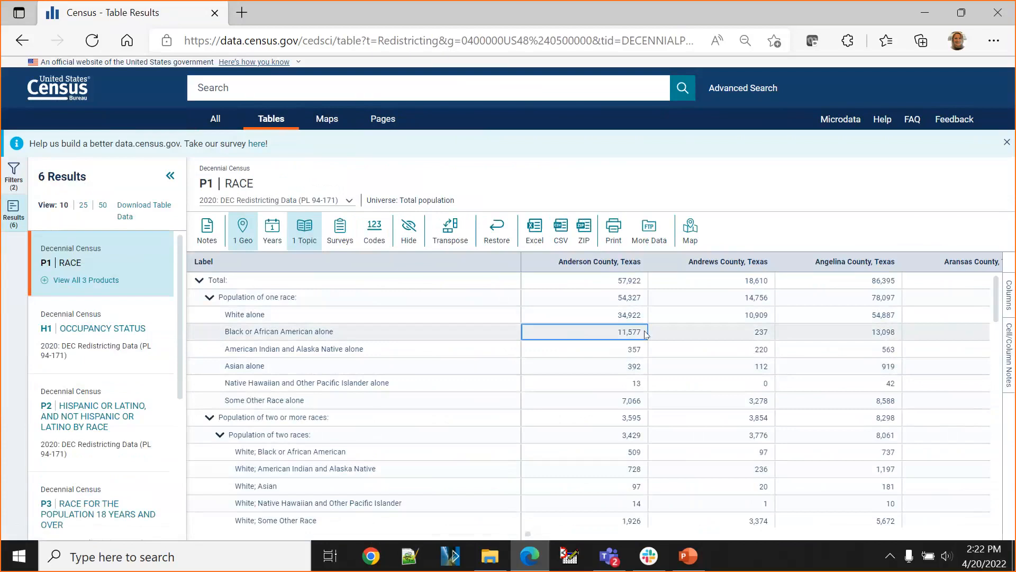
# Browse across the Texas county columns of table P1 and open table P2 on Hispanic or Latino by race.
pyautogui.press('Right')
pyautogui.press('Right')
pyautogui.press('Right')
pyautogui.press('Right')
pyautogui.press('Right')
pyautogui.press('Left')
pyautogui.press('Left')
pyautogui.press('Left')
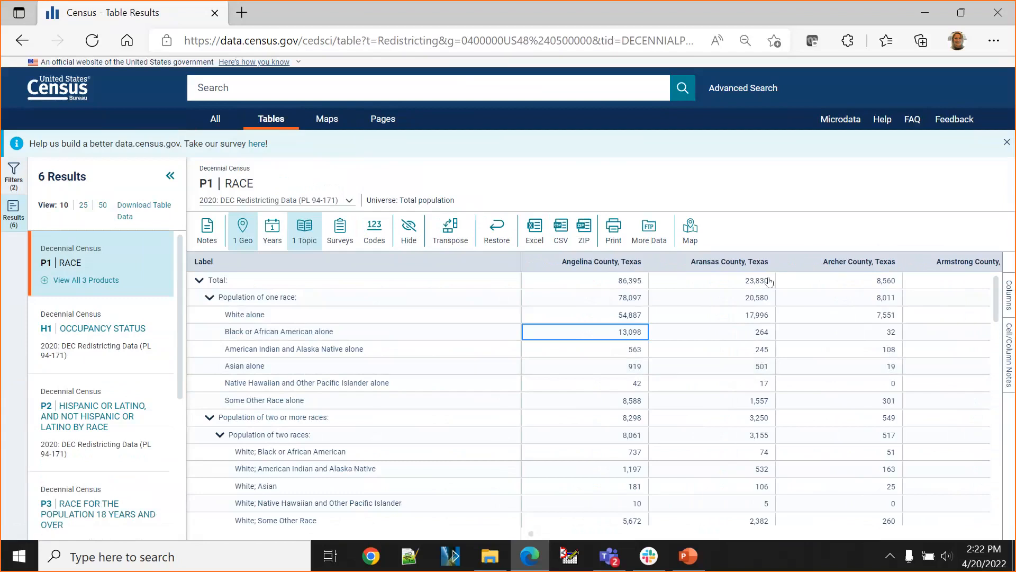
pyautogui.click(93, 414)
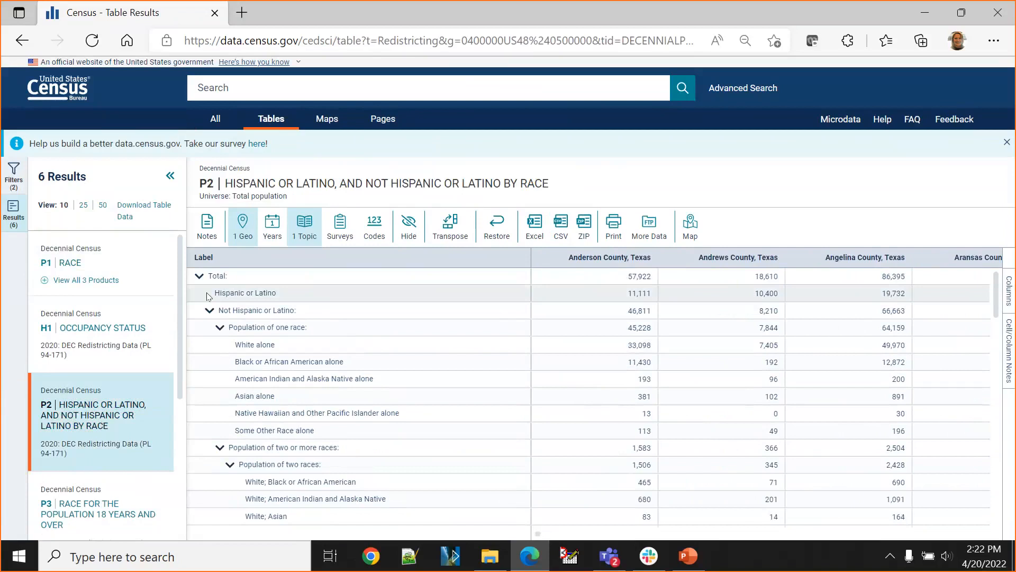
# Start a new search from the site's home page for "P1 P2" and show its map results.
pyautogui.click(54, 92)
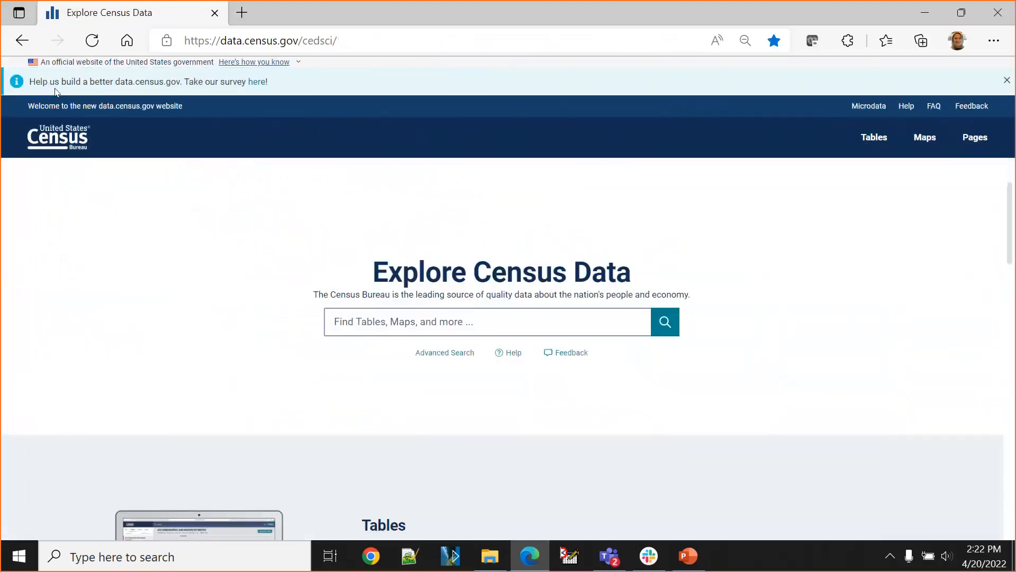
pyautogui.click(451, 318)
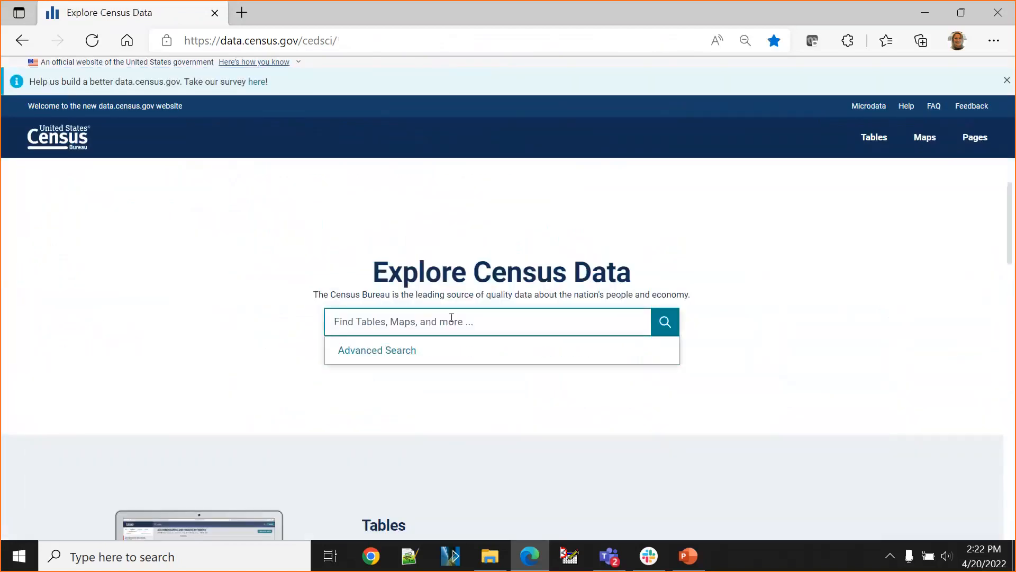
pyautogui.write('P1 P2')
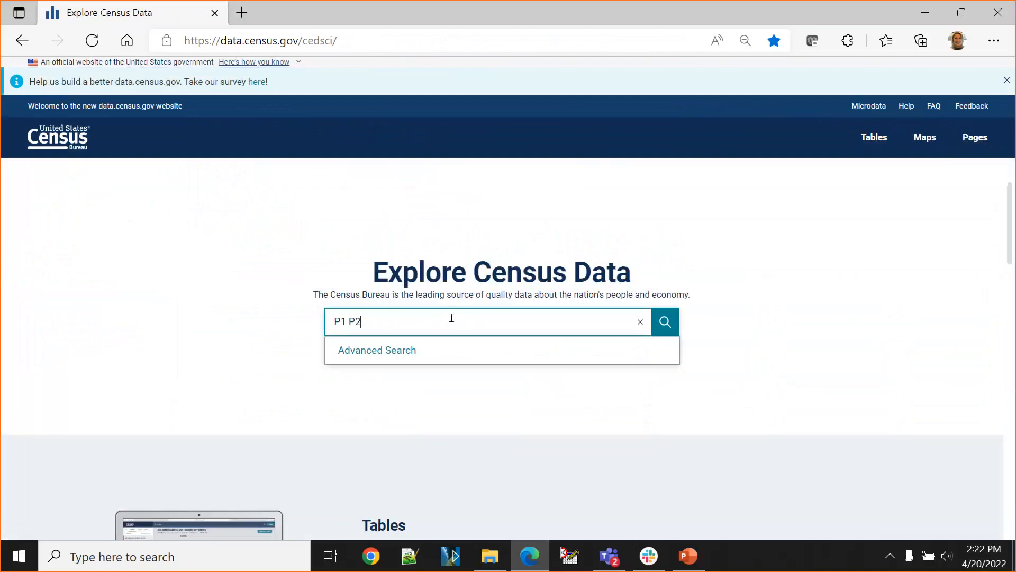
pyautogui.press('Return')
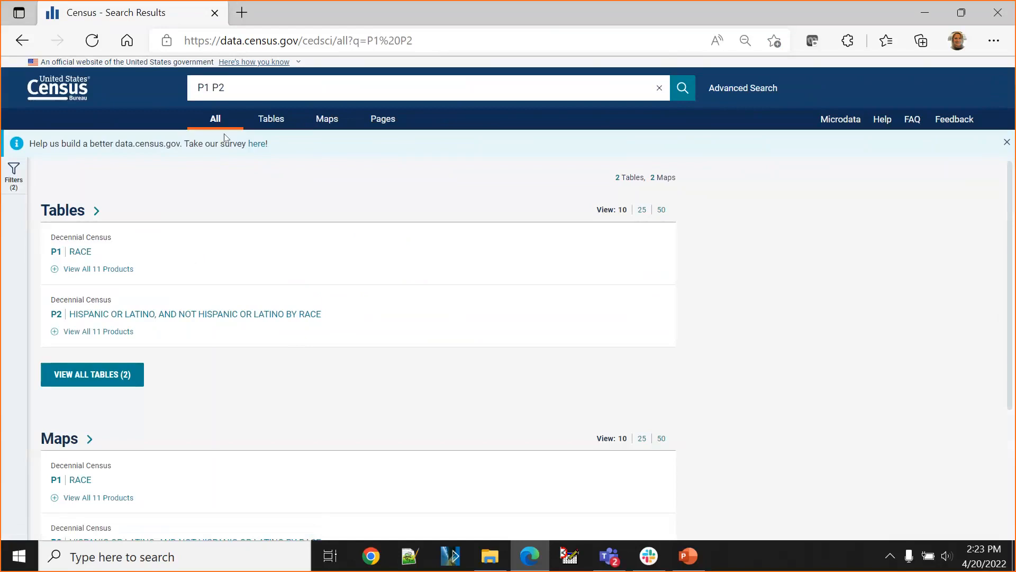
pyautogui.click(326, 118)
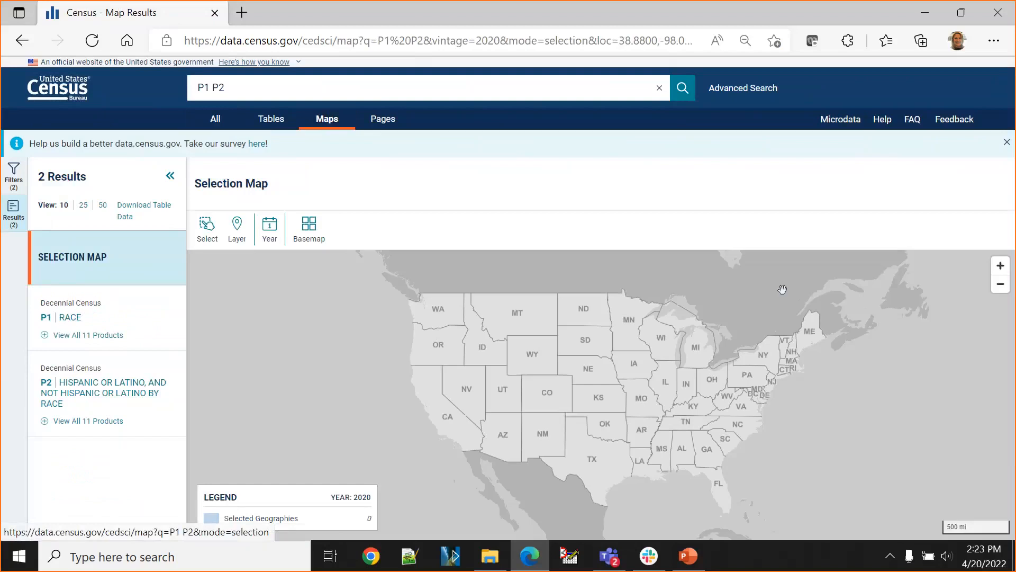
pyautogui.moveTo(835, 368)
pyautogui.mouseDown()
pyautogui.moveTo(819, 313)
pyautogui.moveTo(831, 376)
pyautogui.mouseUp()
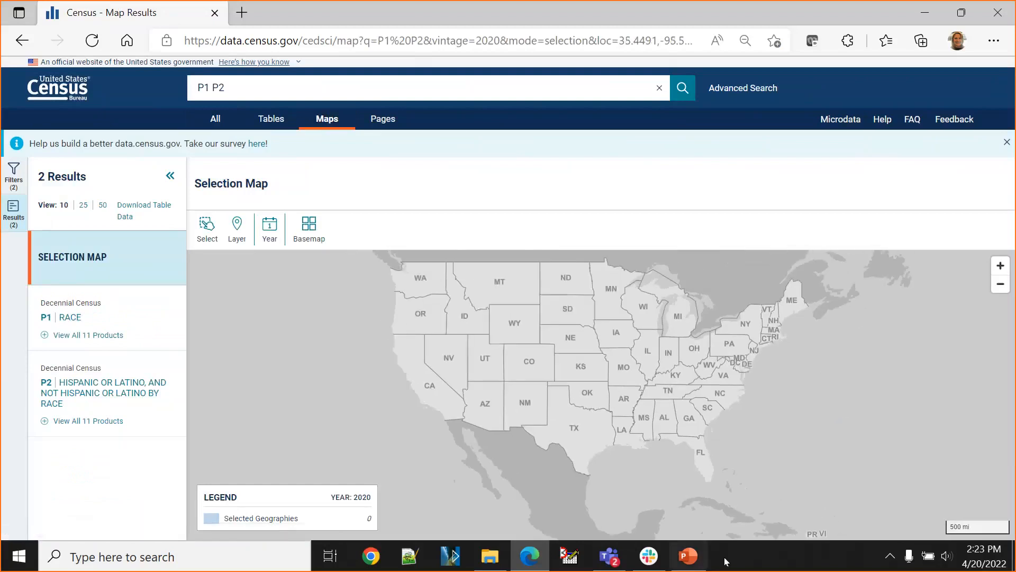
# Switch to PowerPoint, show slide 12 on combining the Single Search bar with the Advanced Search, and return to the browser.
pyautogui.click(688, 555)
pyautogui.scroll(-6, 49, 442)
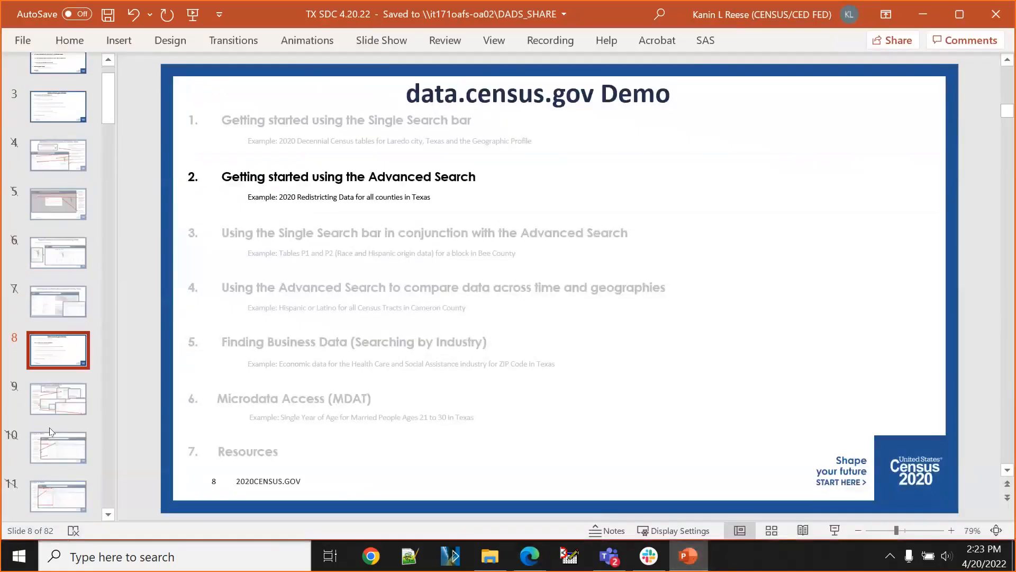
pyautogui.click(58, 291)
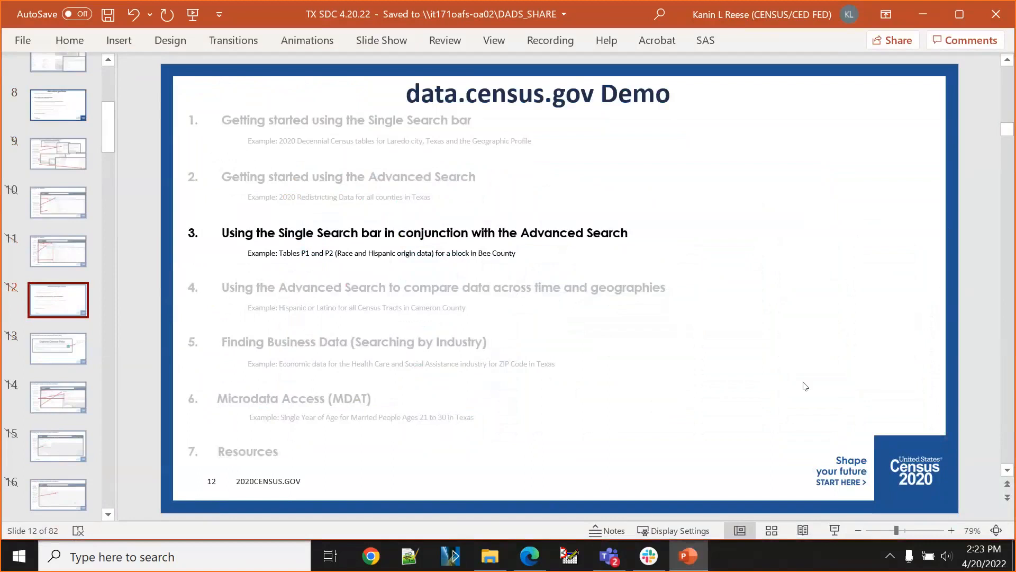
pyautogui.click(529, 556)
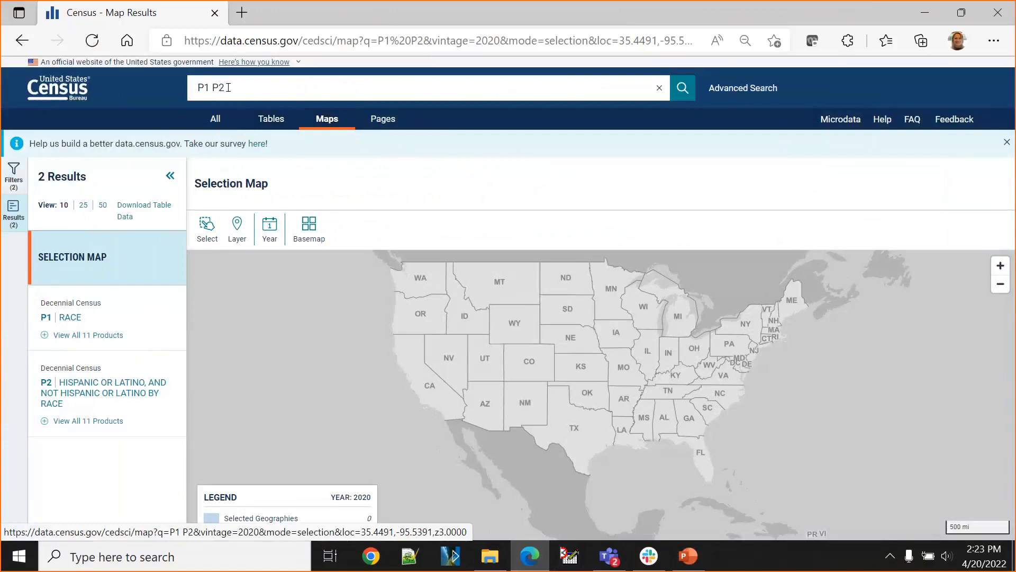
# Set the selection map's geography layer to Census Block.
pyautogui.click(237, 244)
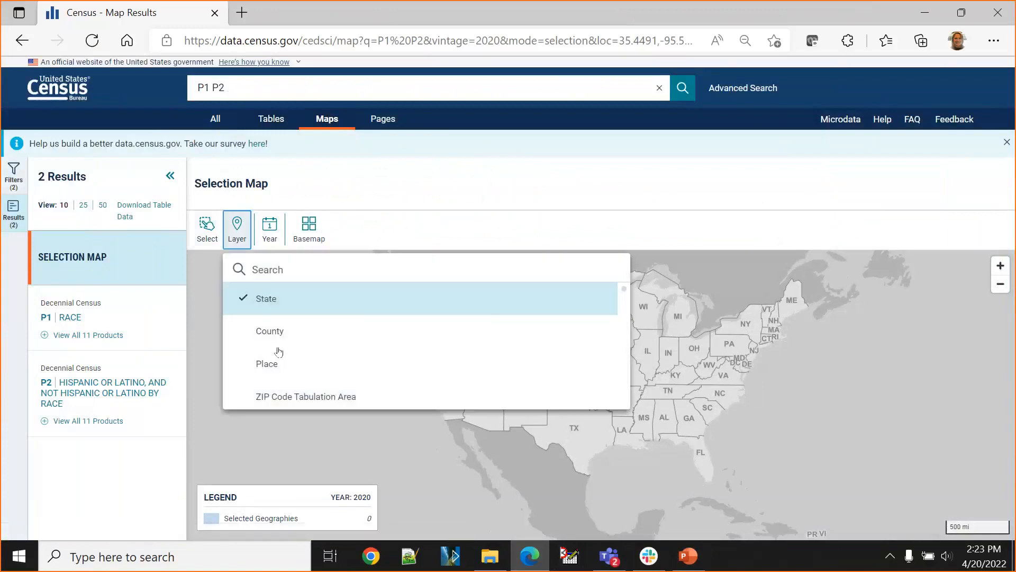
pyautogui.scroll(-1, 276, 352)
pyautogui.scroll(-2, 279, 357)
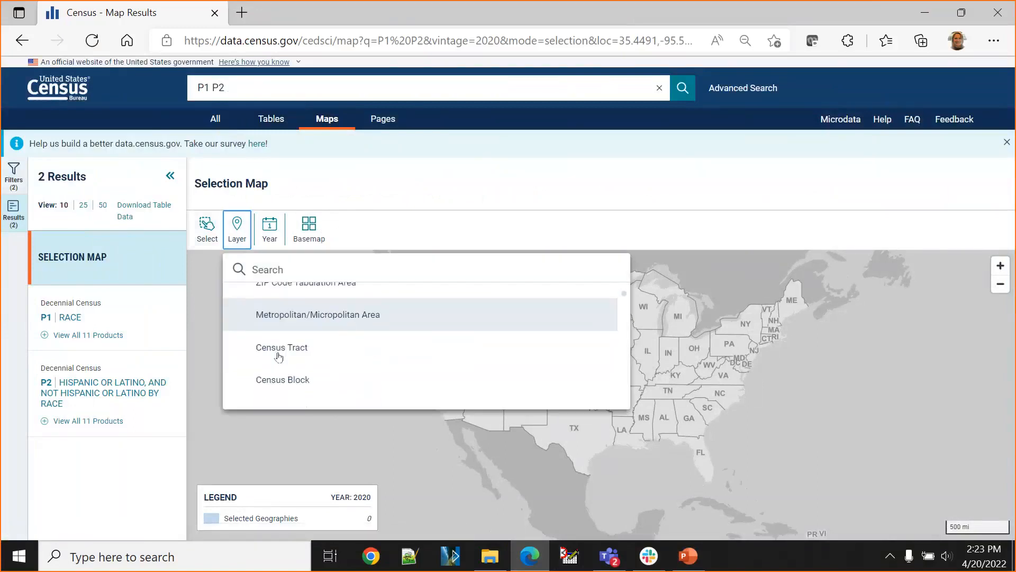
pyautogui.click(281, 380)
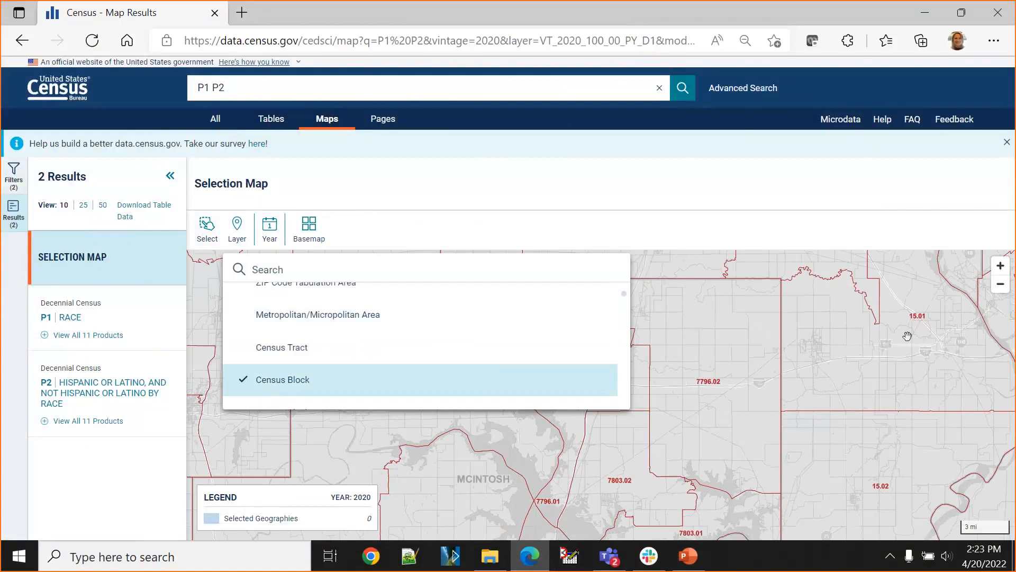
pyautogui.click(989, 293)
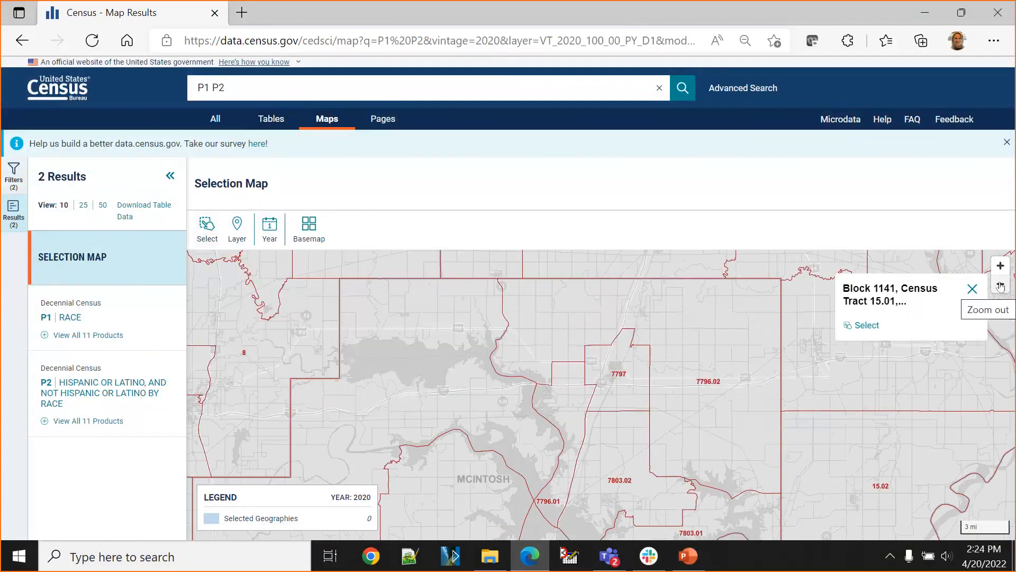
# Locate Bee County in south Texas on the selection map, close enough to see its census tracts.
pyautogui.click(1000, 287)
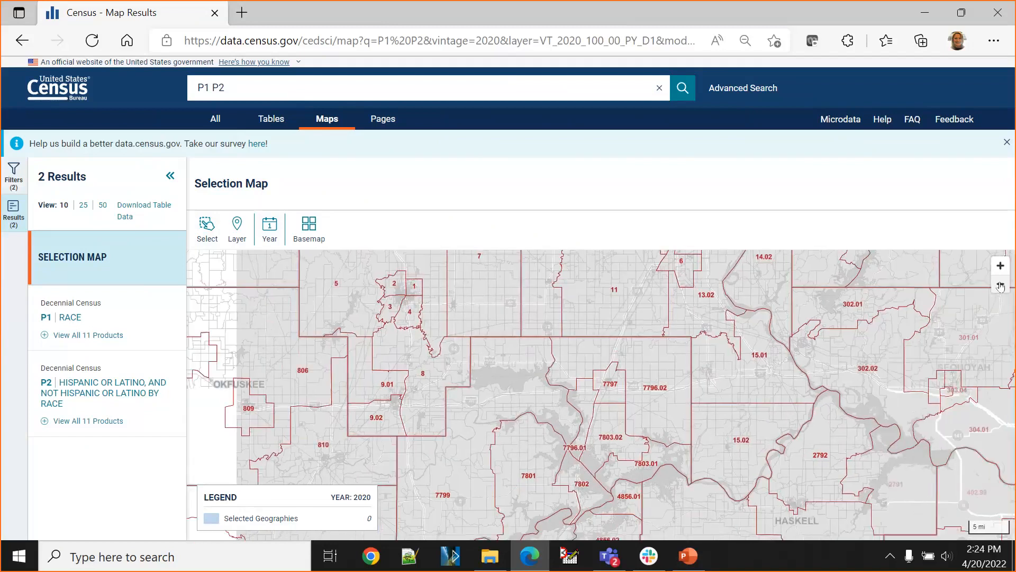
pyautogui.click(1000, 286)
pyautogui.click(999, 286)
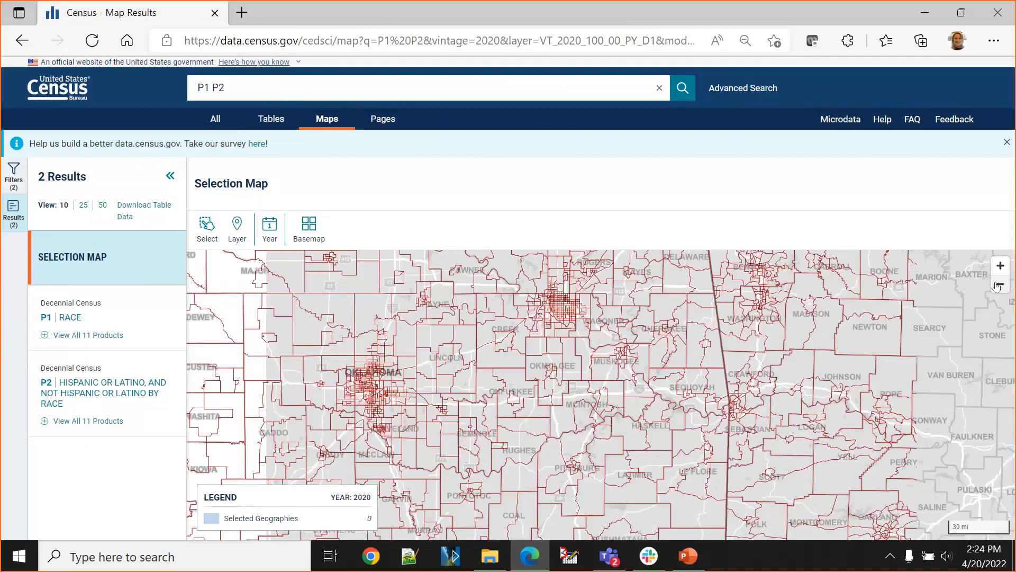
pyautogui.click(997, 286)
pyautogui.moveTo(741, 324); pyautogui.dragTo(773, 243)
pyautogui.moveTo(708, 374); pyautogui.dragTo(736, 148)
pyautogui.moveTo(685, 466); pyautogui.dragTo(789, 405)
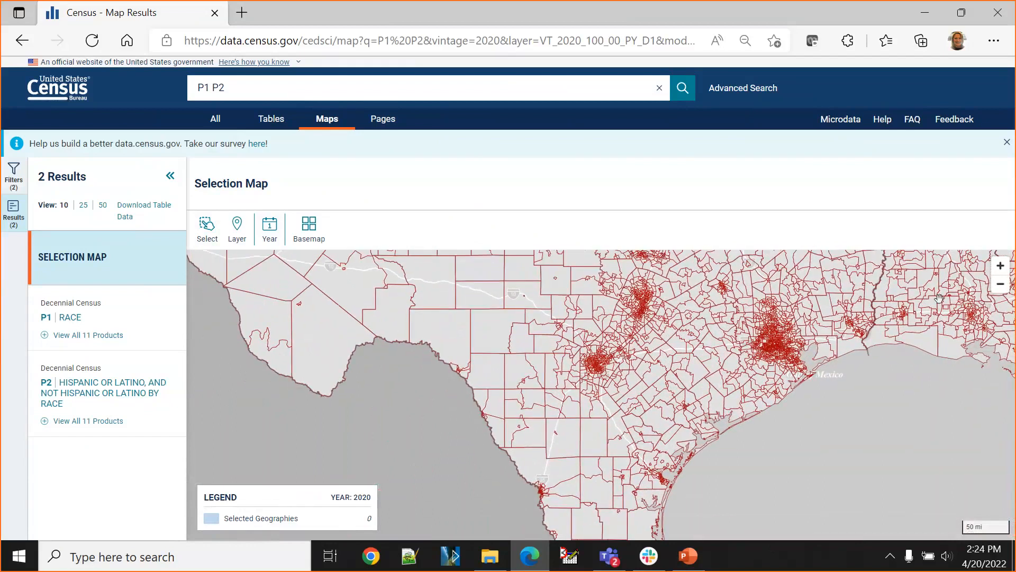
pyautogui.click(999, 268)
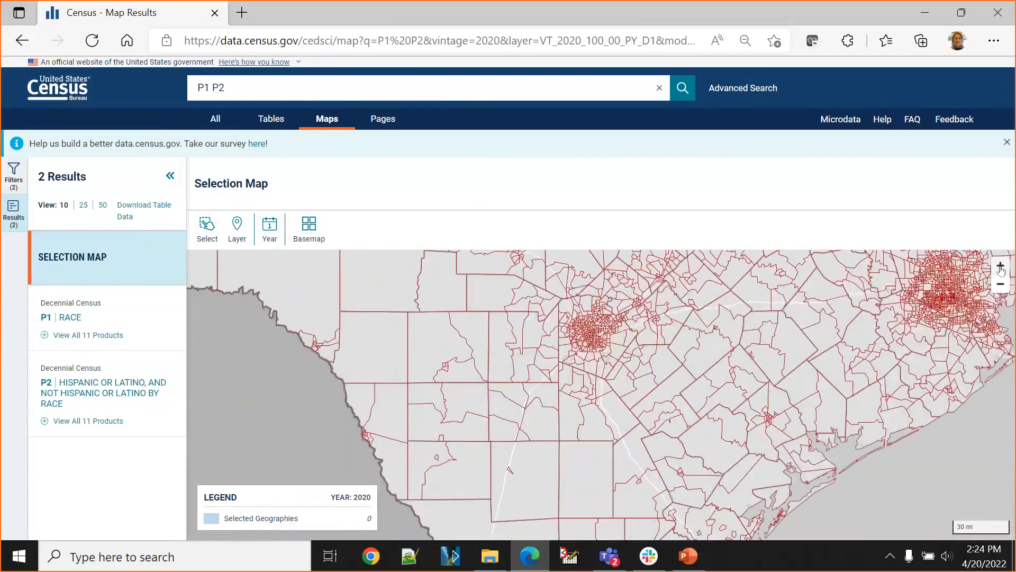
pyautogui.click(1000, 266)
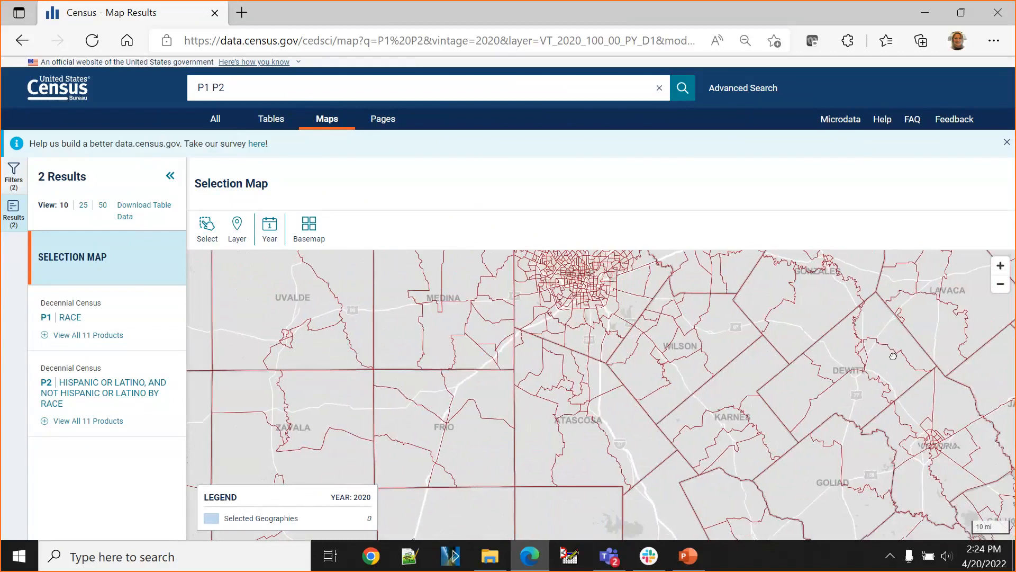
pyautogui.moveTo(893, 356); pyautogui.dragTo(562, 288)
pyautogui.moveTo(681, 447); pyautogui.dragTo(835, 345)
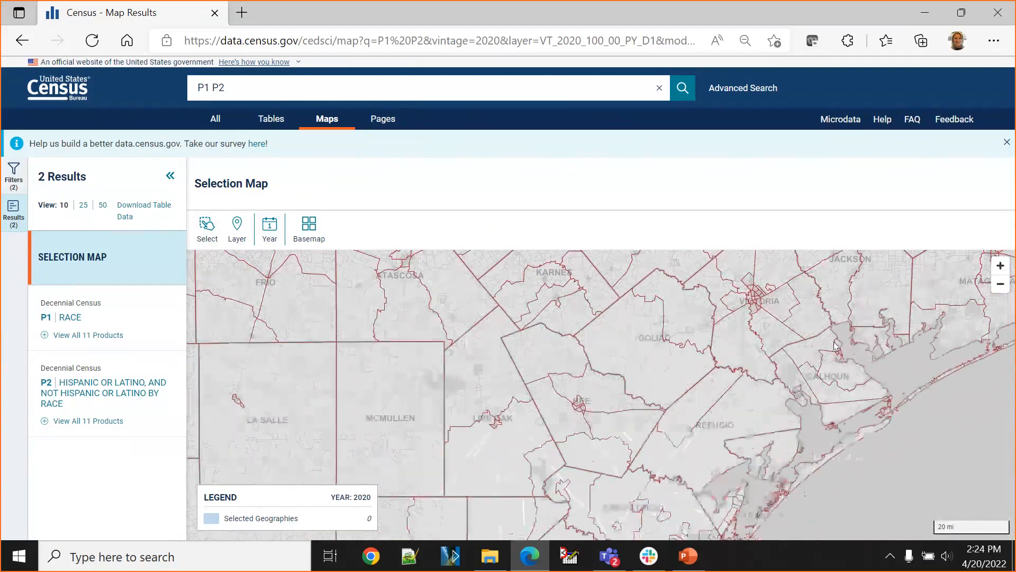
pyautogui.click(1000, 266)
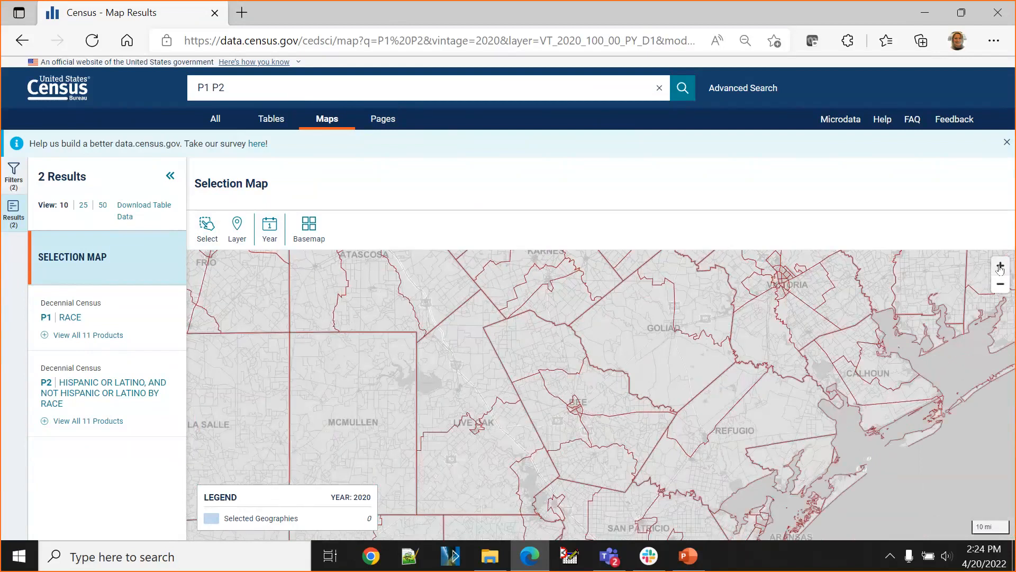
pyautogui.click(999, 266)
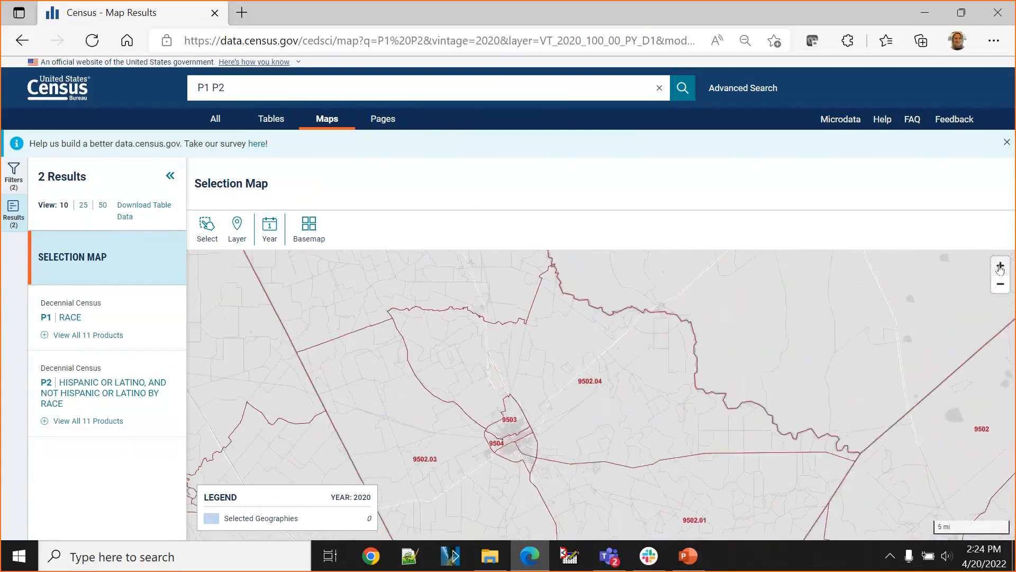
pyautogui.click(1000, 266)
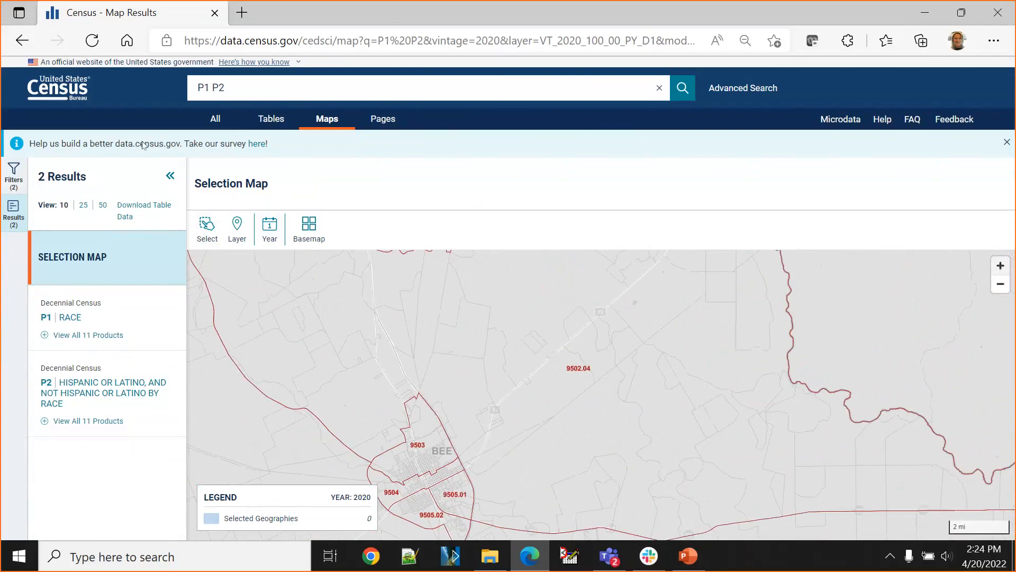
# Switch the basemap to Detailed and examine the numbered census blocks in and around Beeville.
pyautogui.click(310, 228)
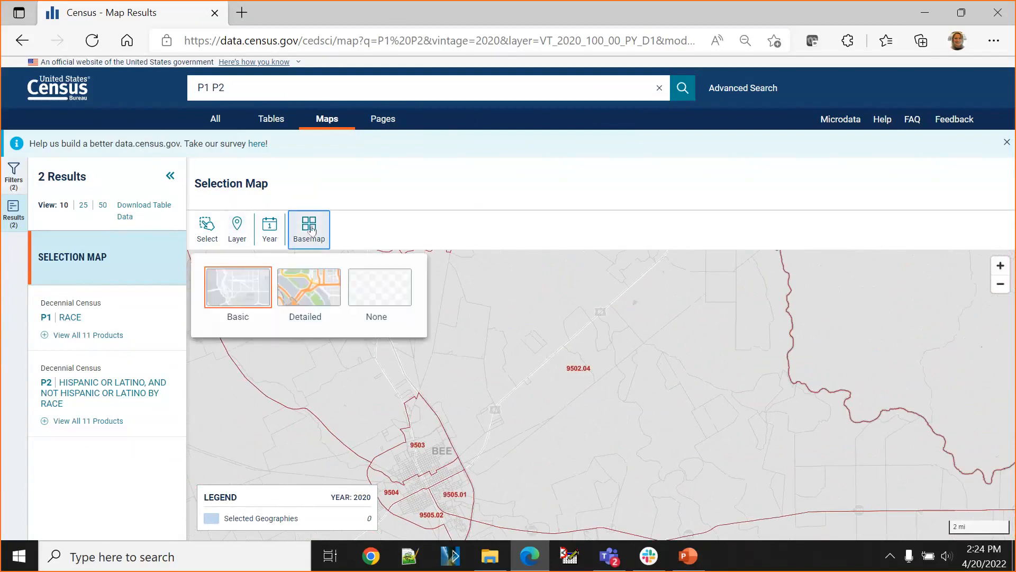
pyautogui.click(310, 298)
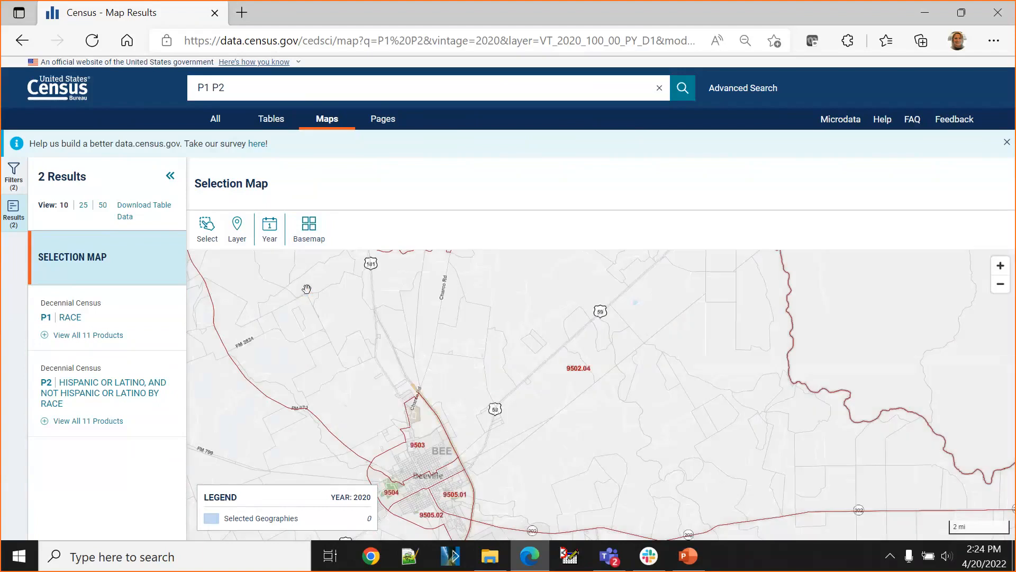
pyautogui.click(1000, 265)
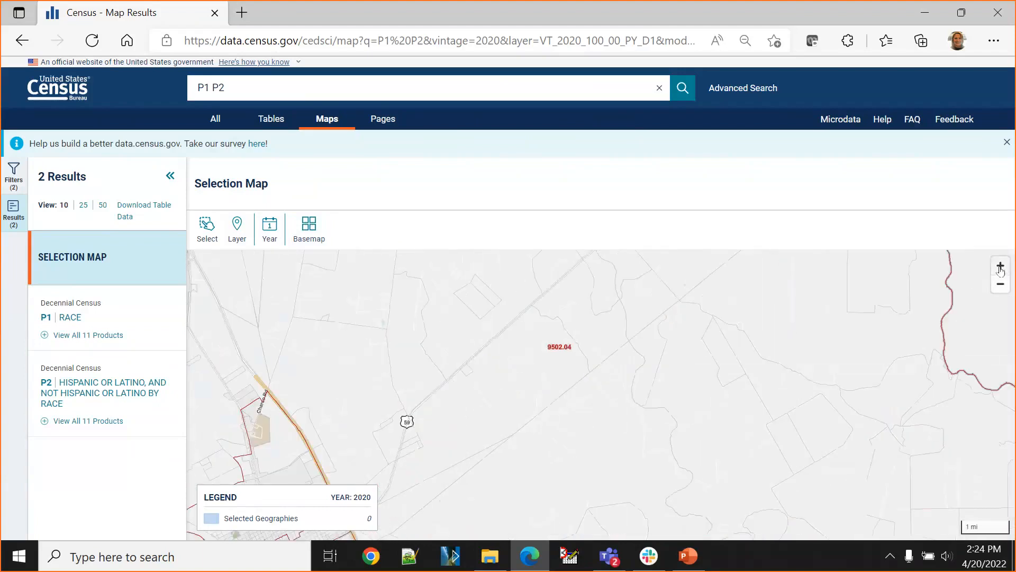
pyautogui.moveTo(625, 393); pyautogui.dragTo(715, 288)
pyautogui.moveTo(706, 427); pyautogui.dragTo(701, 327)
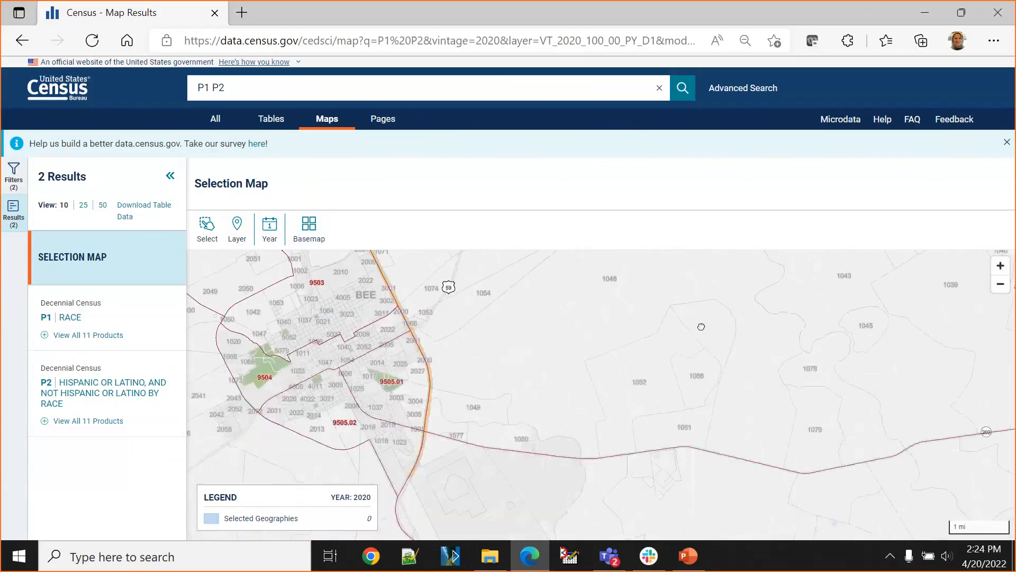
pyautogui.moveTo(806, 394); pyautogui.dragTo(629, 540)
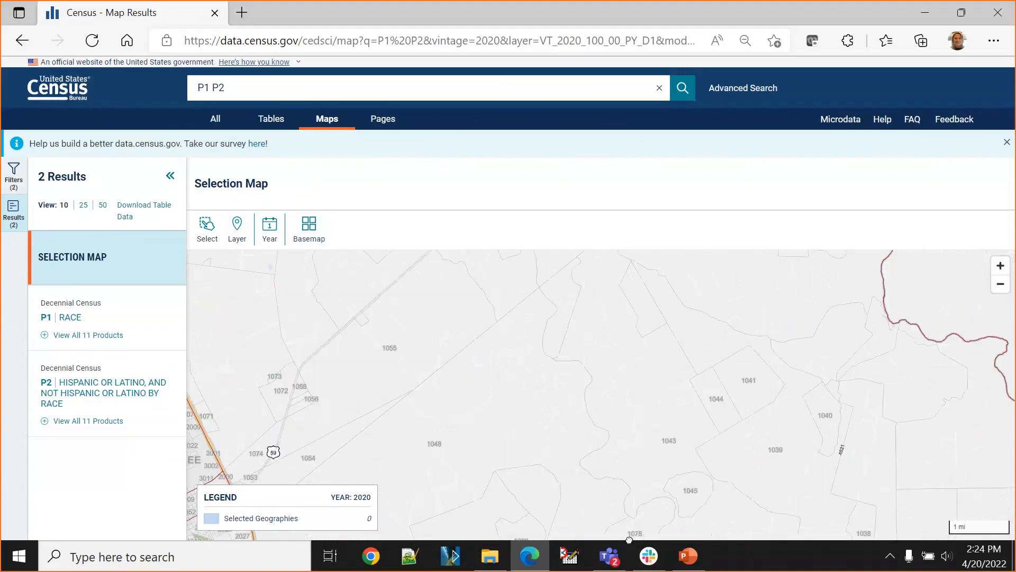
# Locate the cluster of small blocks south of highway 202 near Perimeter Rd, east of Beeville, and select Block 1002.
pyautogui.click(994, 291)
pyautogui.click(994, 292)
pyautogui.moveTo(779, 363); pyautogui.dragTo(720, 274)
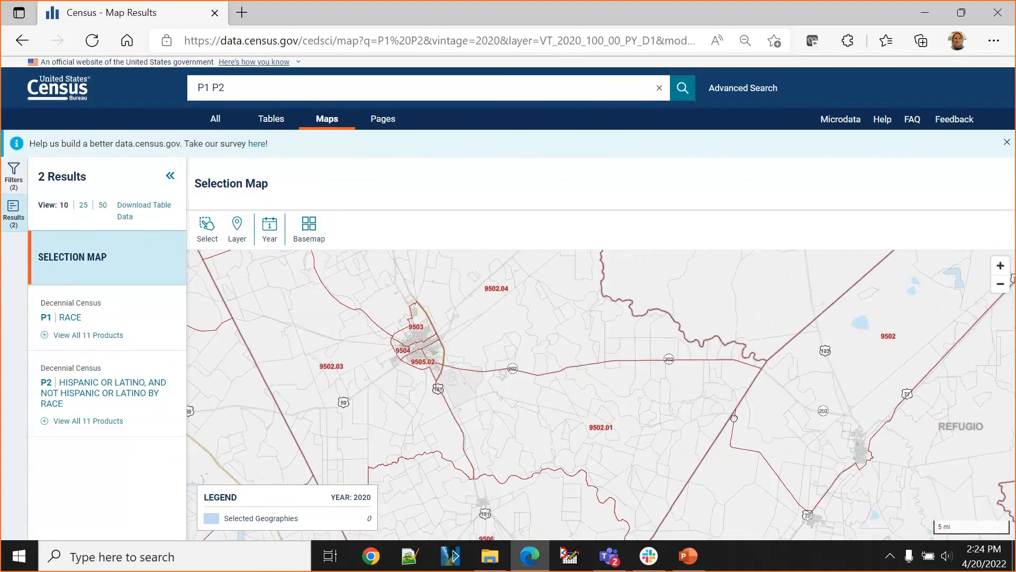
pyautogui.moveTo(734, 418); pyautogui.dragTo(741, 393)
pyautogui.click(997, 270)
pyautogui.click(997, 271)
pyautogui.moveTo(787, 374); pyautogui.dragTo(780, 440)
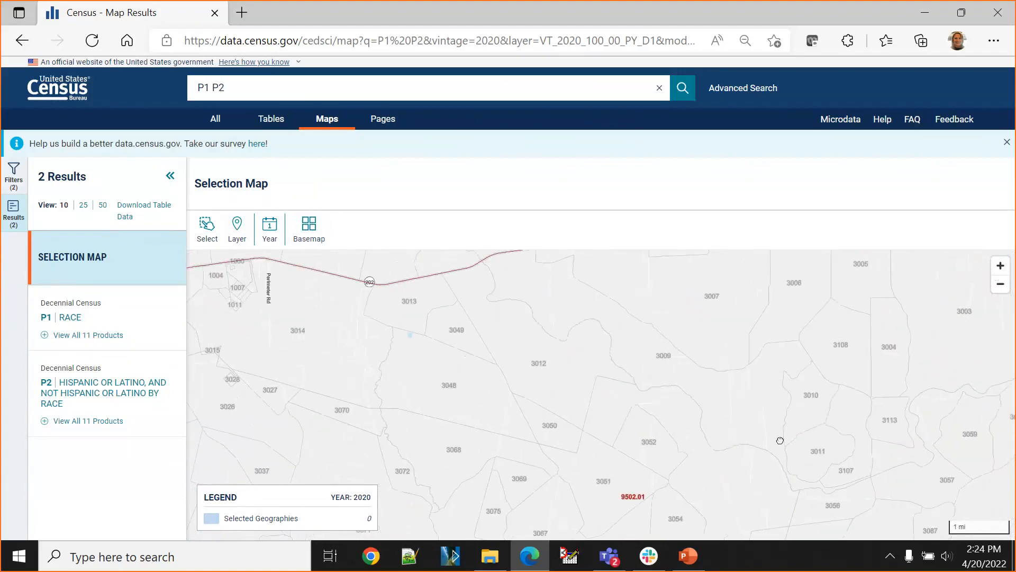
pyautogui.click(997, 272)
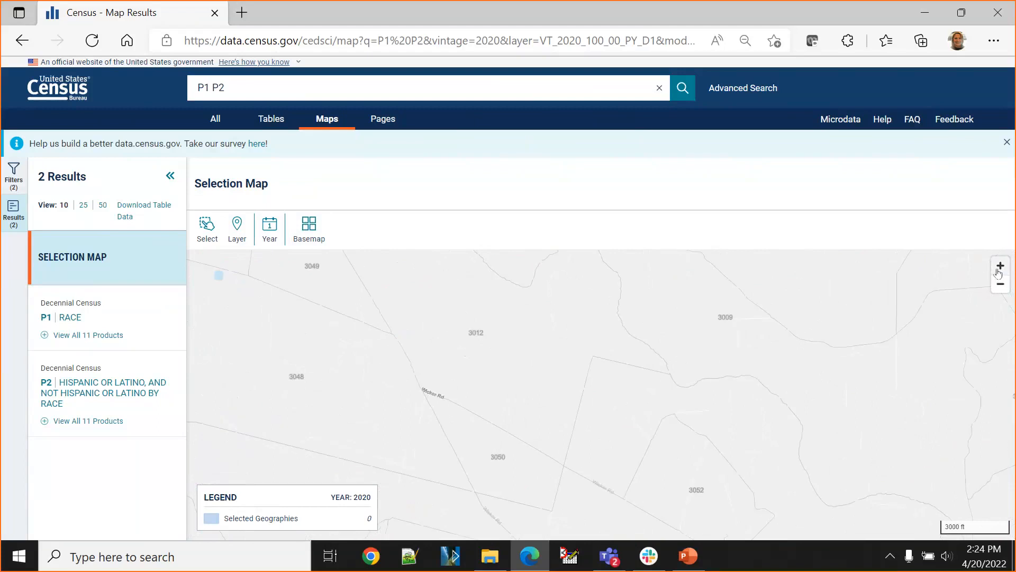
pyautogui.moveTo(443, 422); pyautogui.dragTo(759, 463)
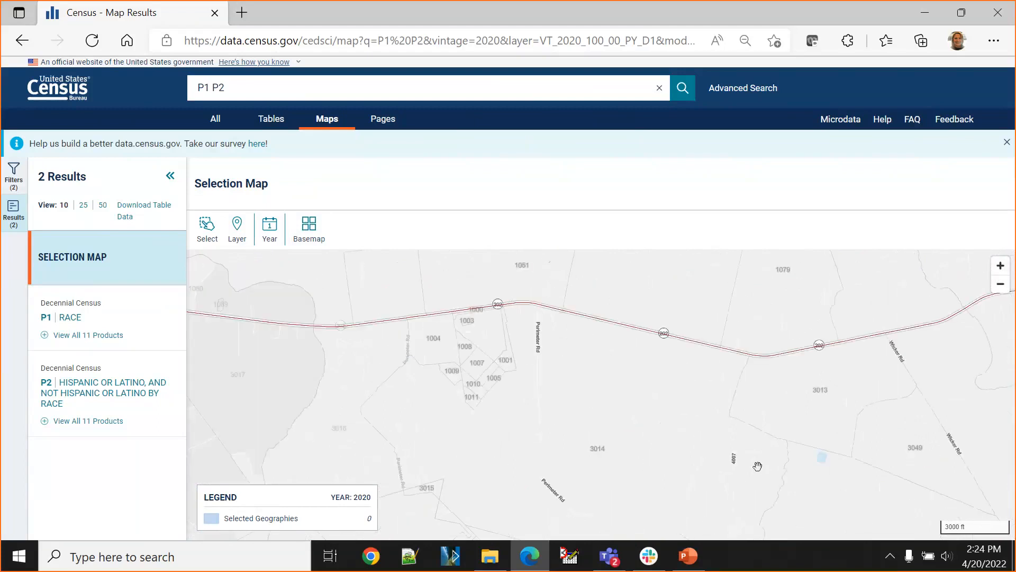
pyautogui.moveTo(577, 427); pyautogui.dragTo(710, 429)
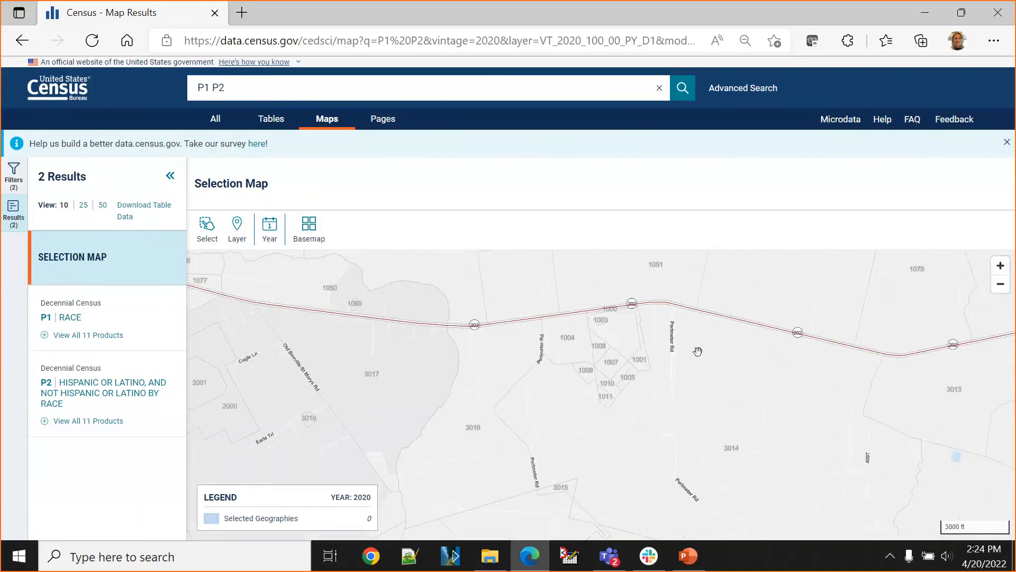
pyautogui.click(1000, 271)
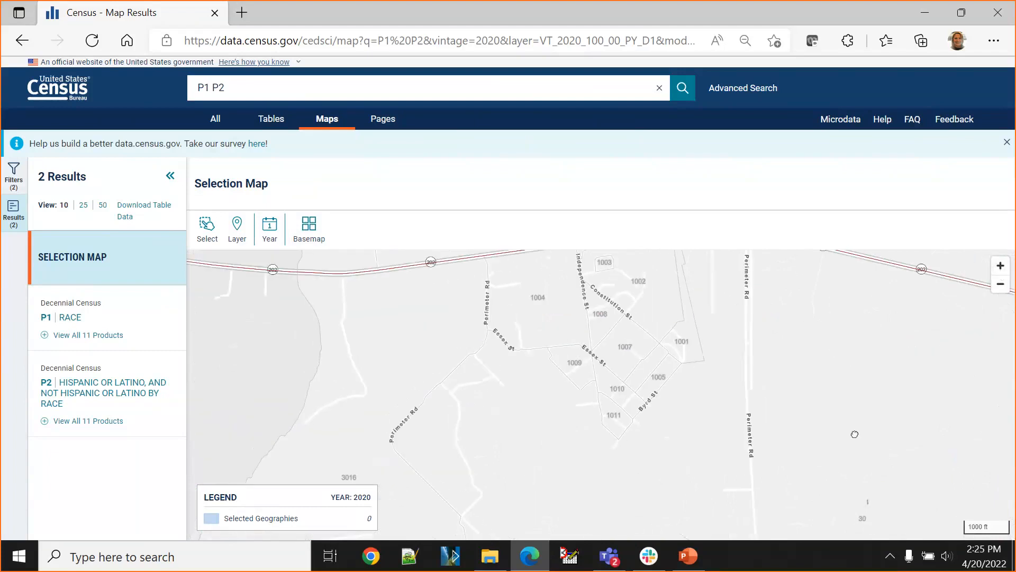
pyautogui.moveTo(837, 344); pyautogui.dragTo(857, 451)
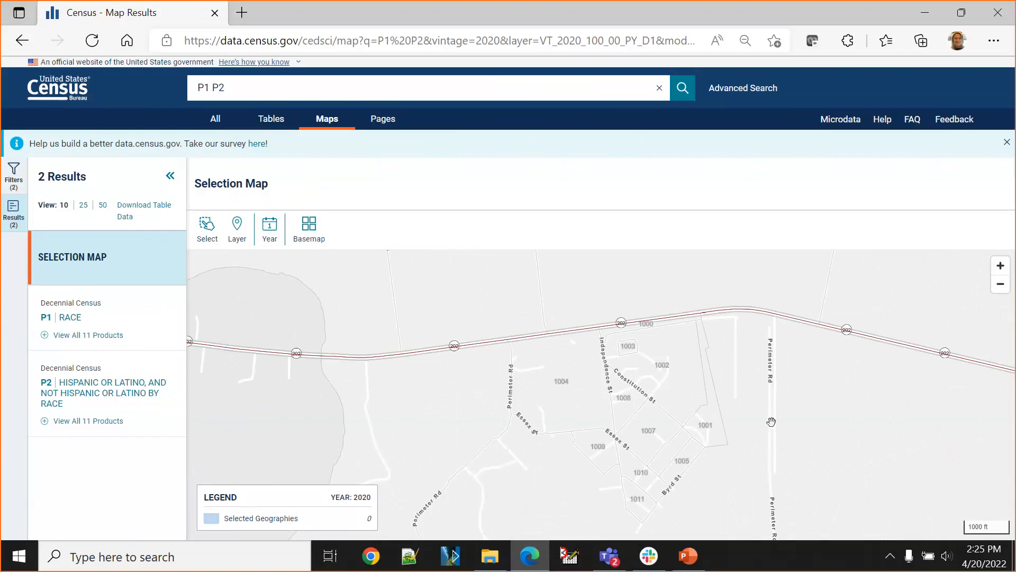
pyautogui.moveTo(665, 463); pyautogui.dragTo(736, 434)
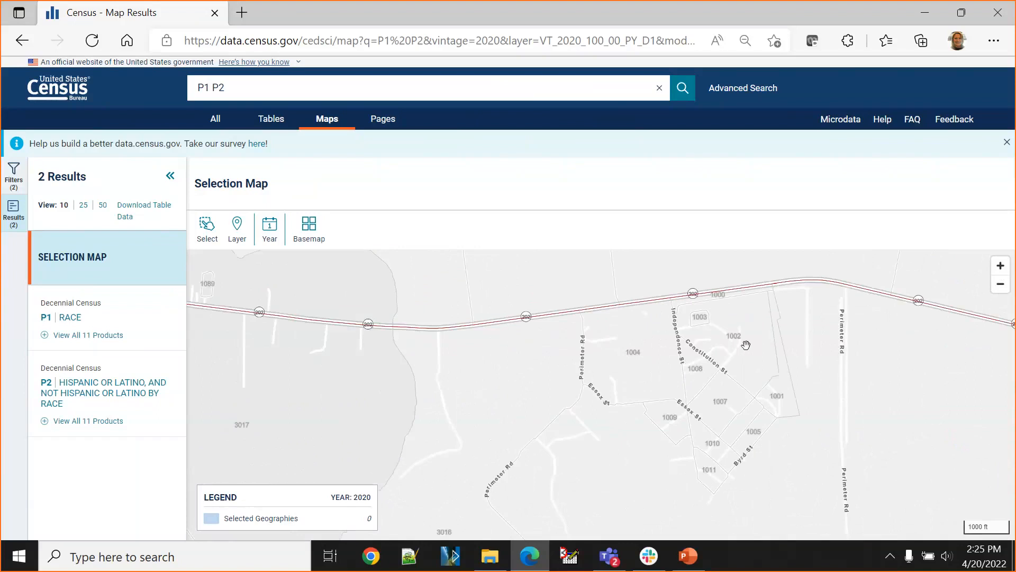
pyautogui.click(746, 345)
pyautogui.click(698, 338)
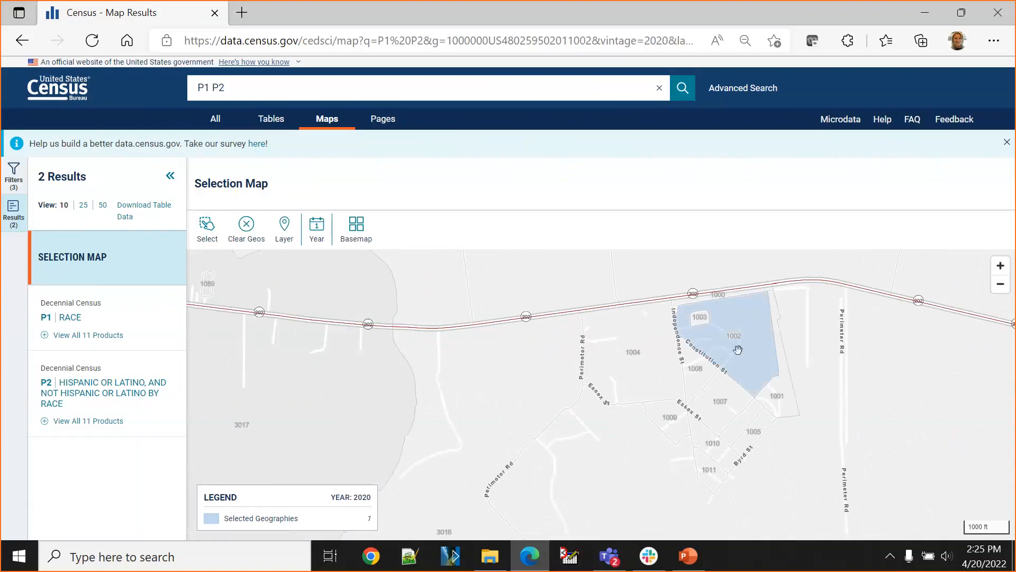
# Examine the blocks south of Block 1002 around Perimeter Rd, and check the map labels of Blocks 1002 and 3014.
pyautogui.moveTo(909, 383); pyautogui.dragTo(570, 173)
pyautogui.moveTo(683, 440); pyautogui.dragTo(723, 276)
pyautogui.click(1001, 266)
pyautogui.click(1000, 284)
pyautogui.click(1000, 285)
pyautogui.click(998, 286)
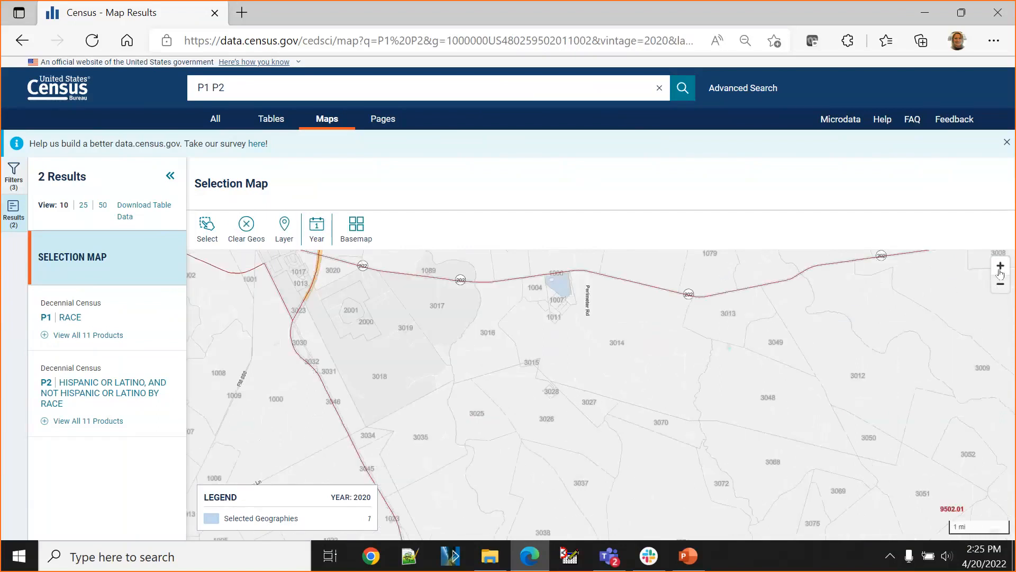
pyautogui.click(1000, 272)
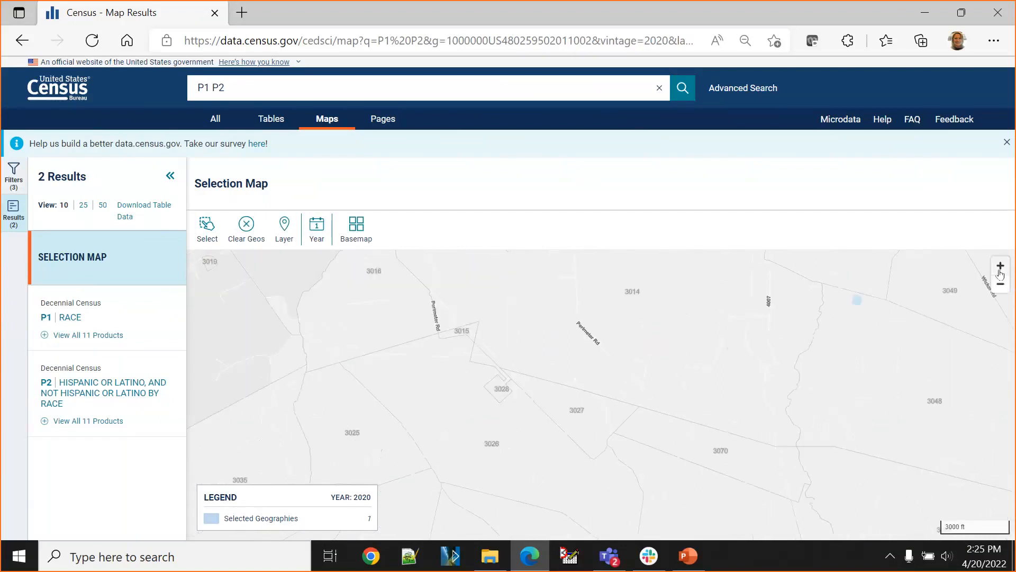
pyautogui.click(999, 270)
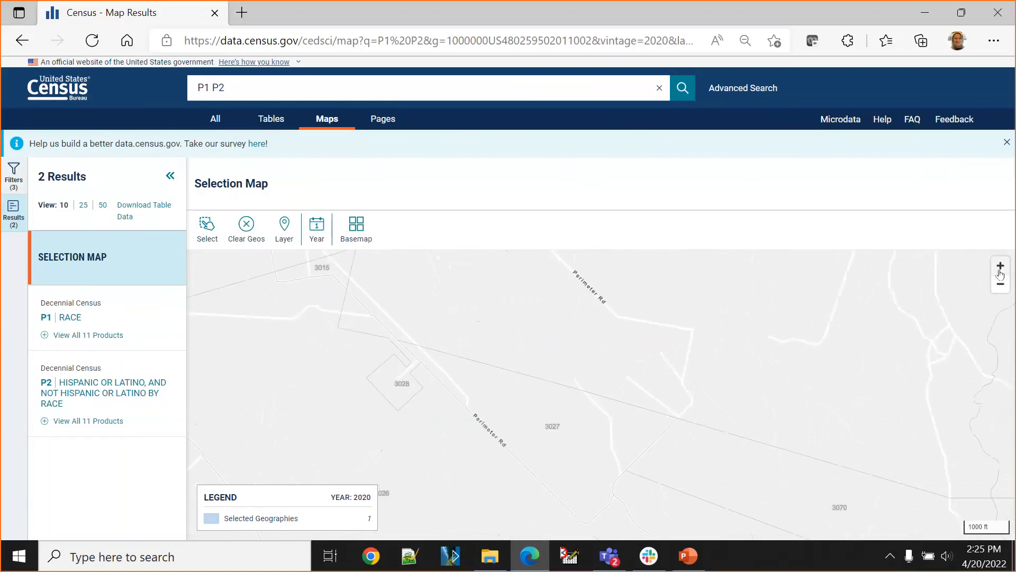
pyautogui.moveTo(817, 357); pyautogui.dragTo(924, 450)
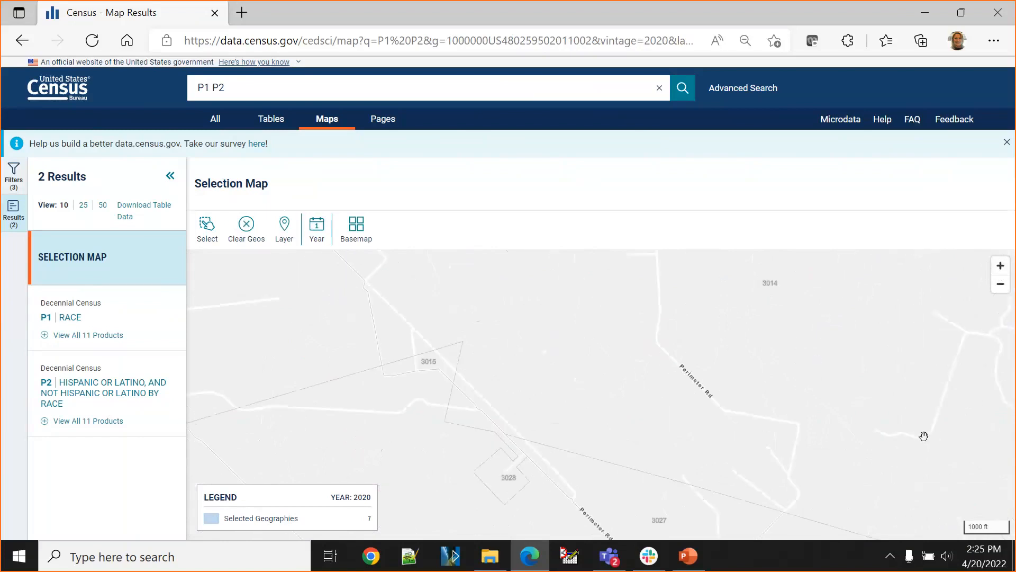
pyautogui.click(999, 286)
pyautogui.click(999, 287)
pyautogui.click(642, 411)
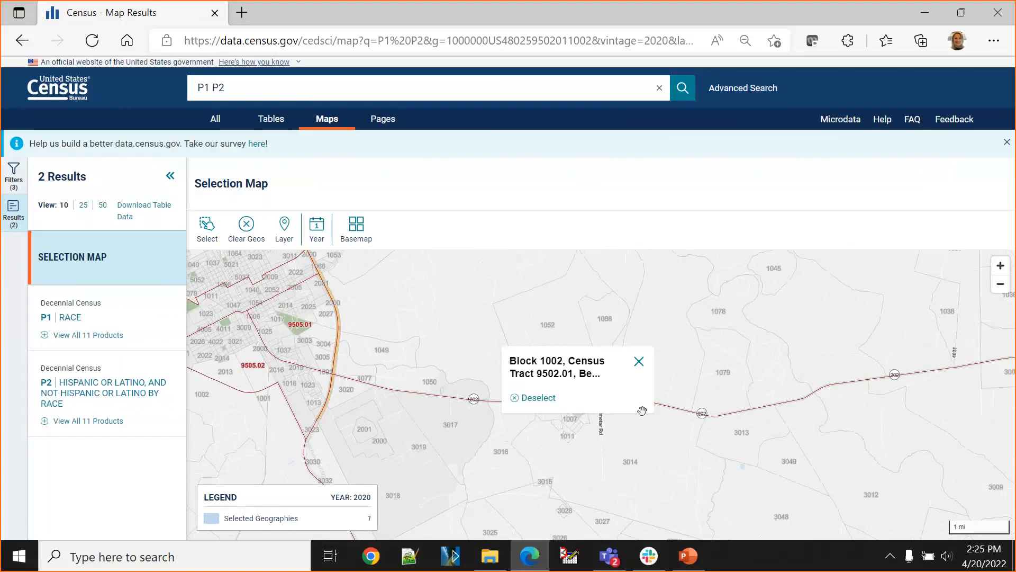
pyautogui.click(642, 470)
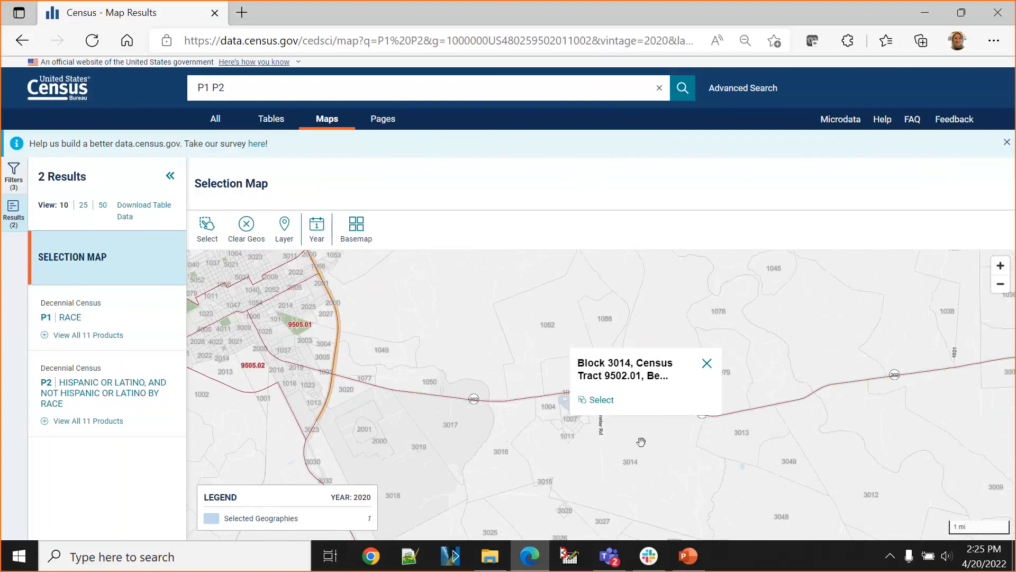
# Add the blocks around Block 1002, including Block 3014, to the selection with two area selections using the Select tool.
pyautogui.click(1004, 270)
pyautogui.moveTo(607, 483); pyautogui.dragTo(672, 429)
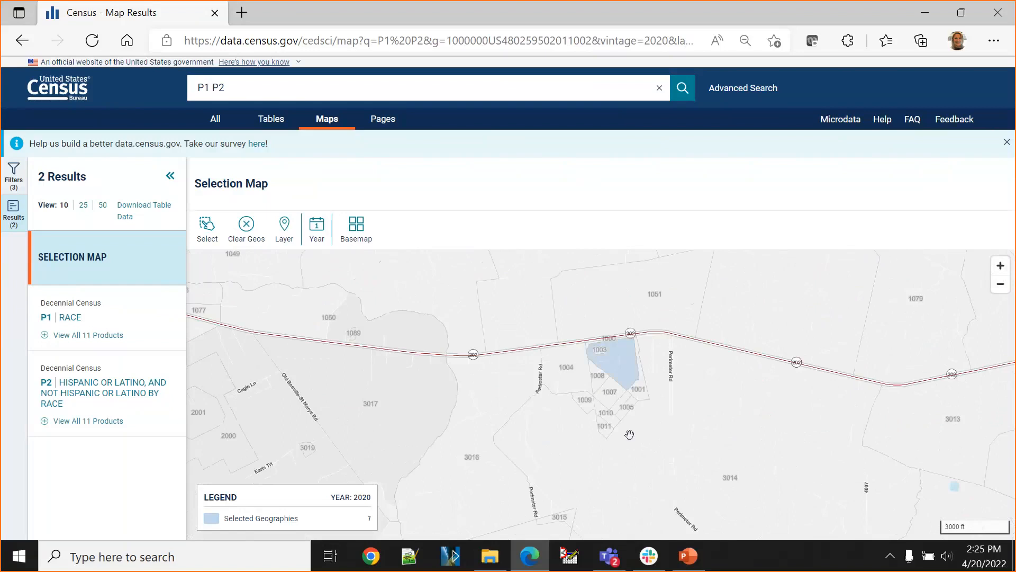
pyautogui.click(221, 239)
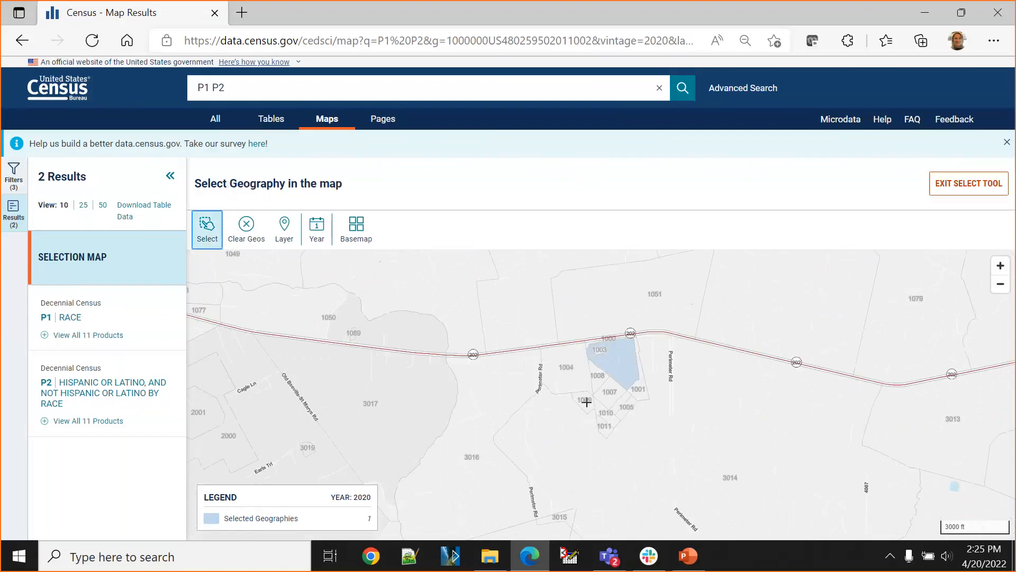
pyautogui.moveTo(556, 354); pyautogui.dragTo(600, 403)
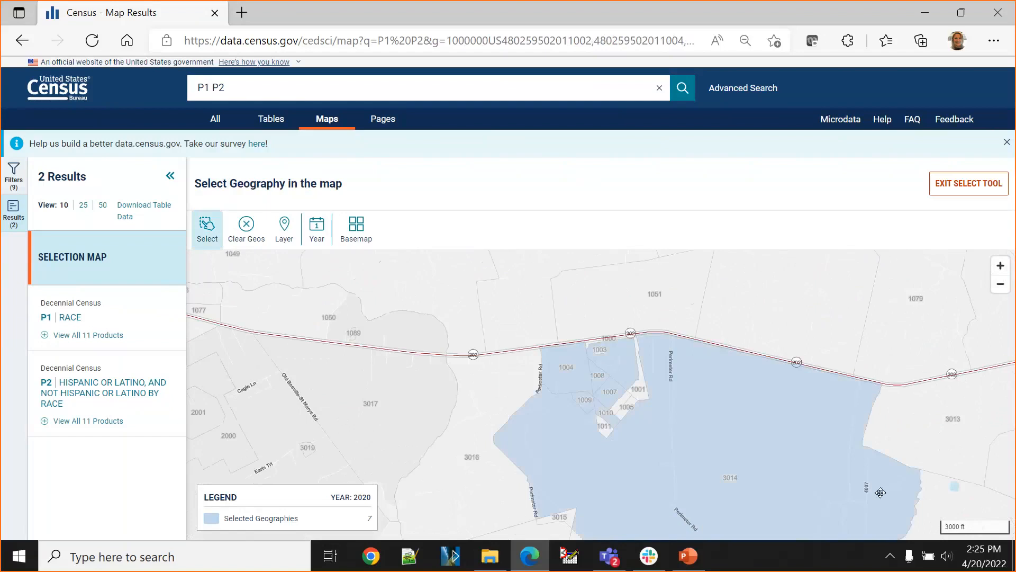
pyautogui.moveTo(562, 361); pyautogui.dragTo(733, 481)
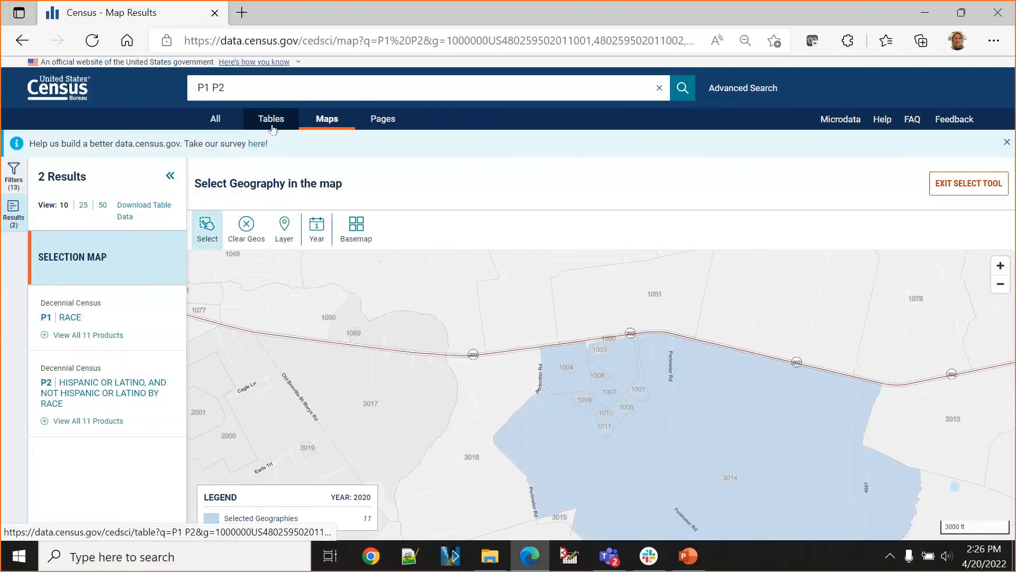
# Show the applied filters and remove Blocks 1010, 3014 and 1004 from them.
pyautogui.click(13, 180)
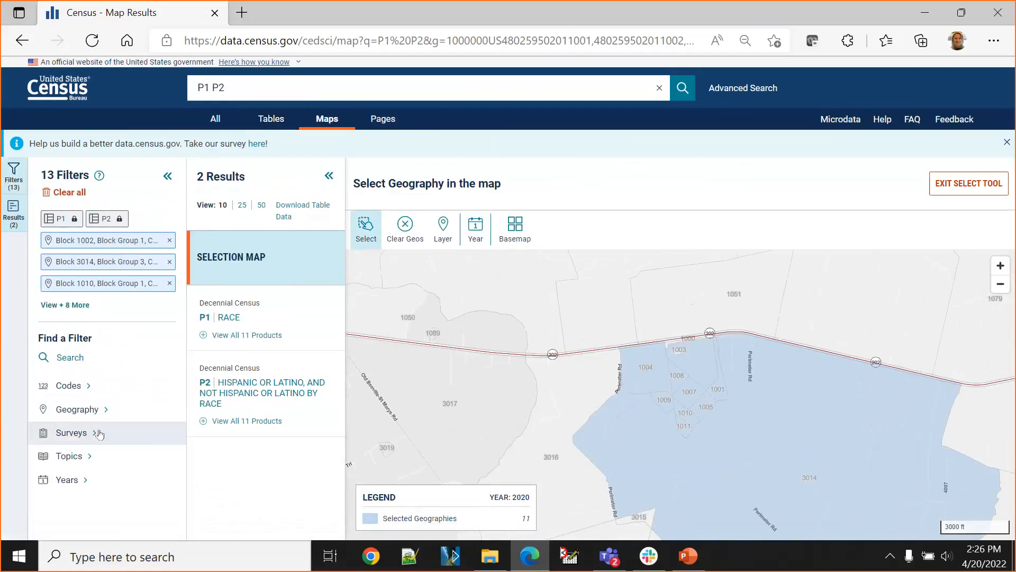
pyautogui.click(84, 412)
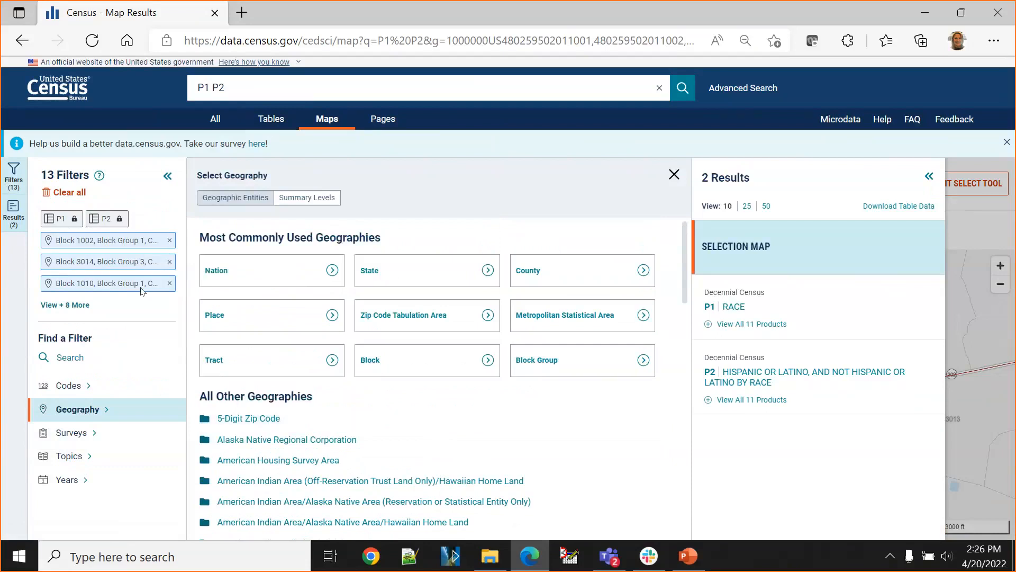
pyautogui.click(170, 282)
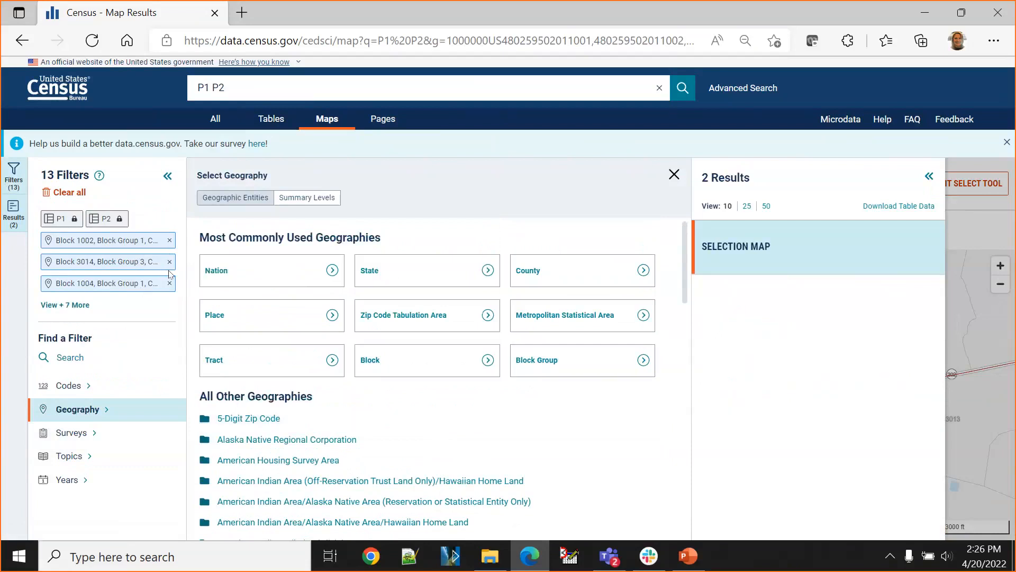
pyautogui.click(169, 262)
pyautogui.click(169, 263)
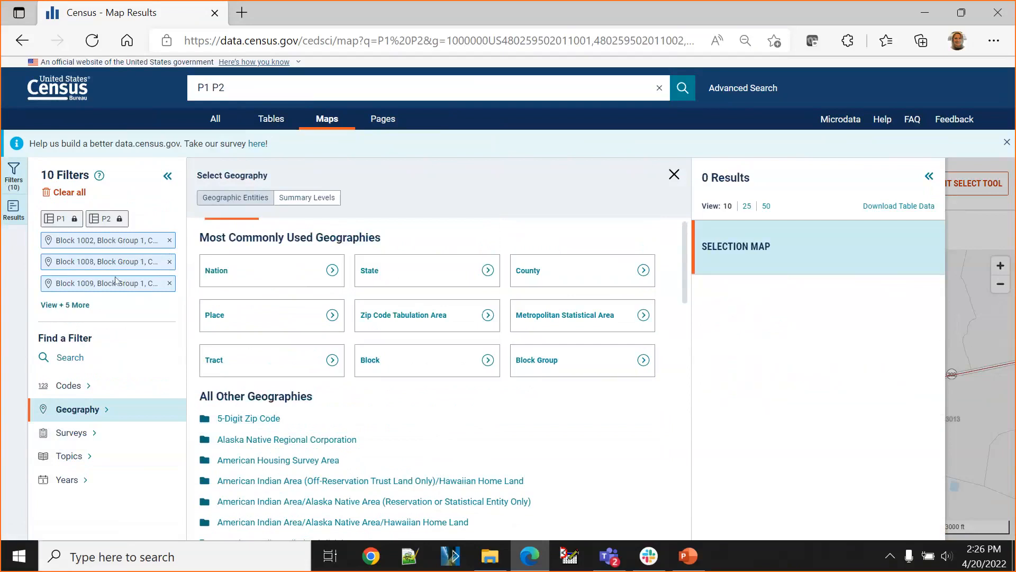
# From the full list of applied filters, clear Blocks 1008, 1009, 1007, 1011, 1001, 1005 and 1006, keeping Block 1002.
pyautogui.click(63, 305)
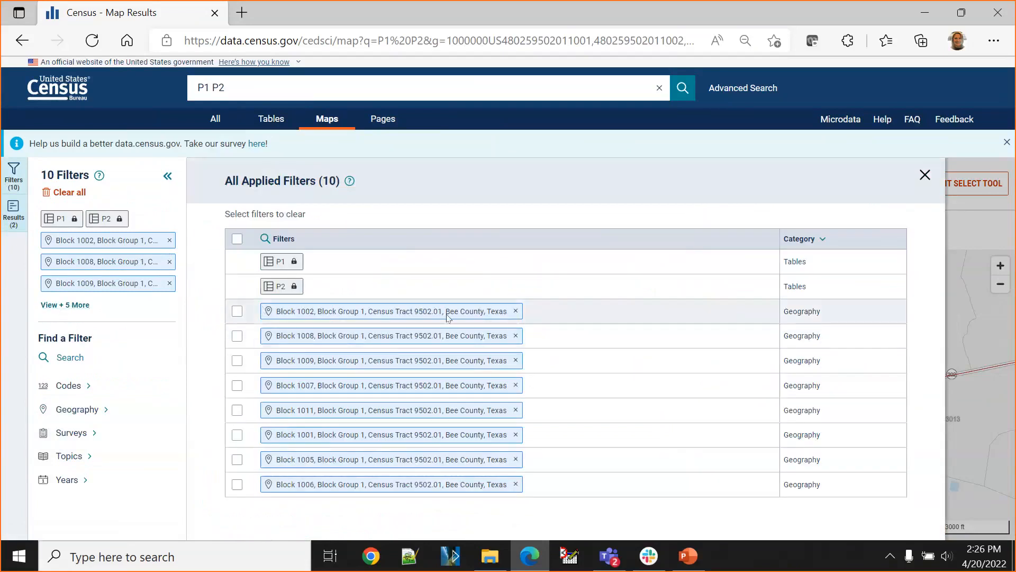
pyautogui.click(238, 338)
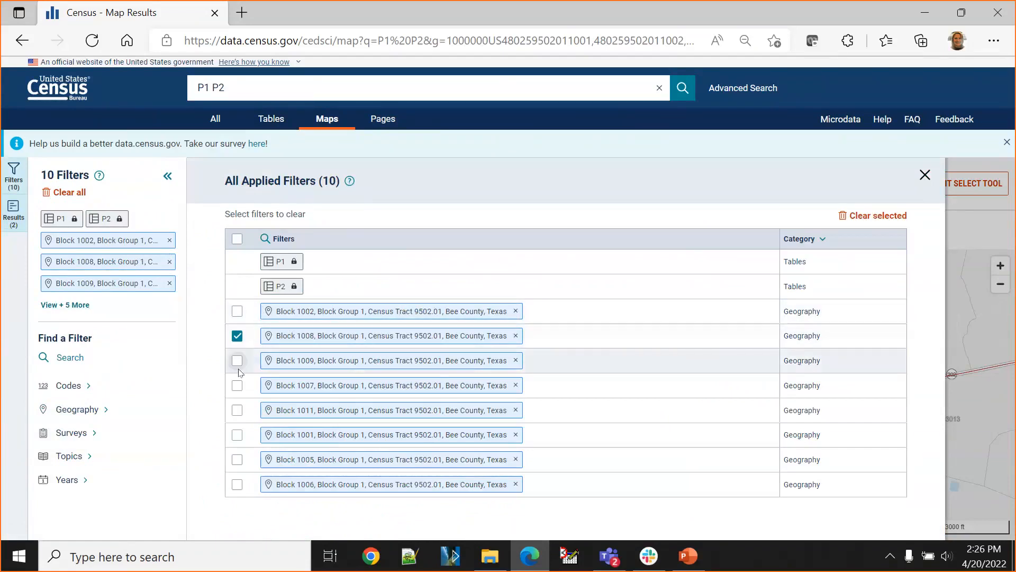
pyautogui.click(237, 361)
pyautogui.click(237, 386)
pyautogui.click(236, 410)
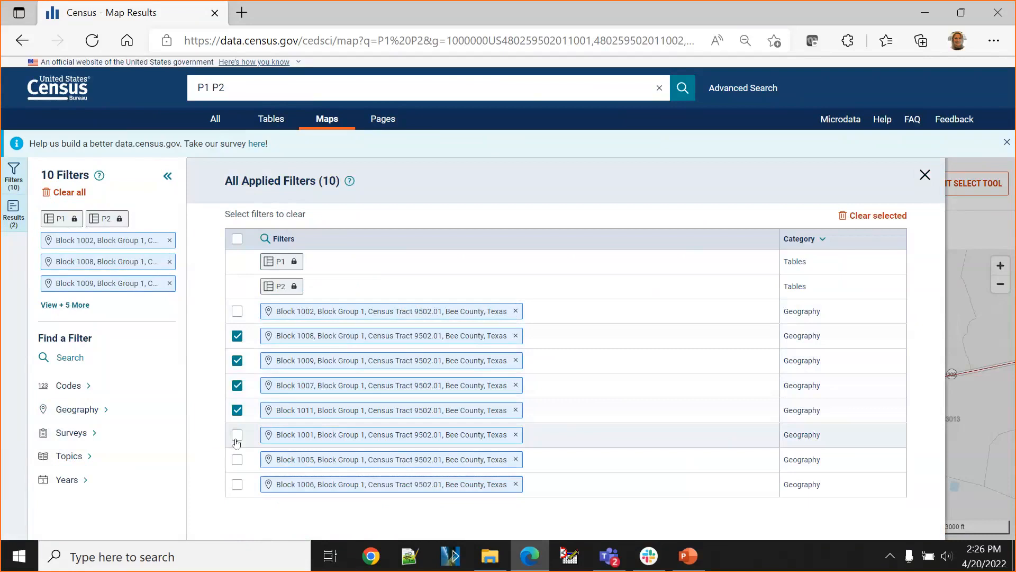
pyautogui.click(237, 436)
pyautogui.click(237, 459)
pyautogui.click(237, 484)
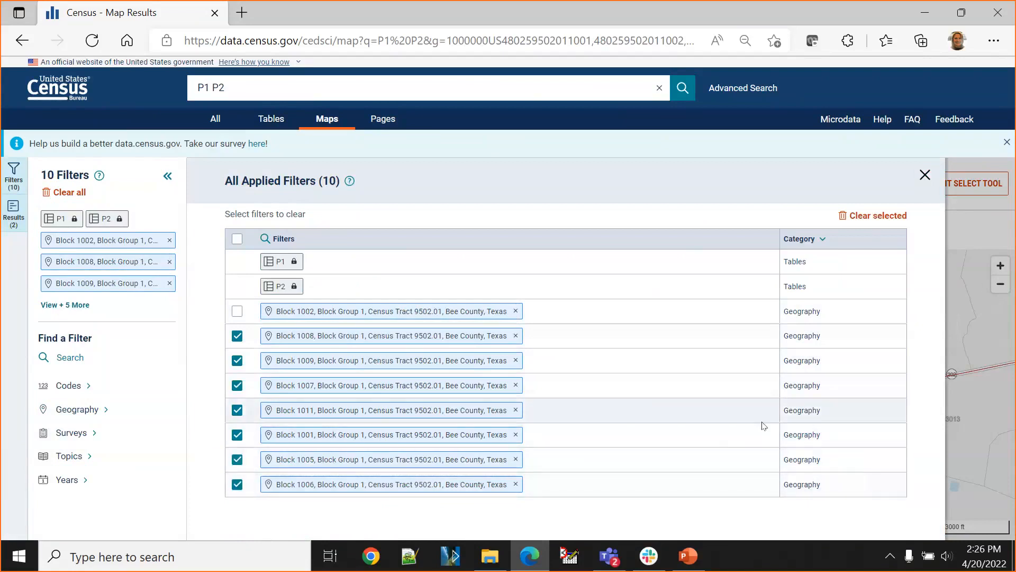
pyautogui.click(863, 217)
pyautogui.click(553, 329)
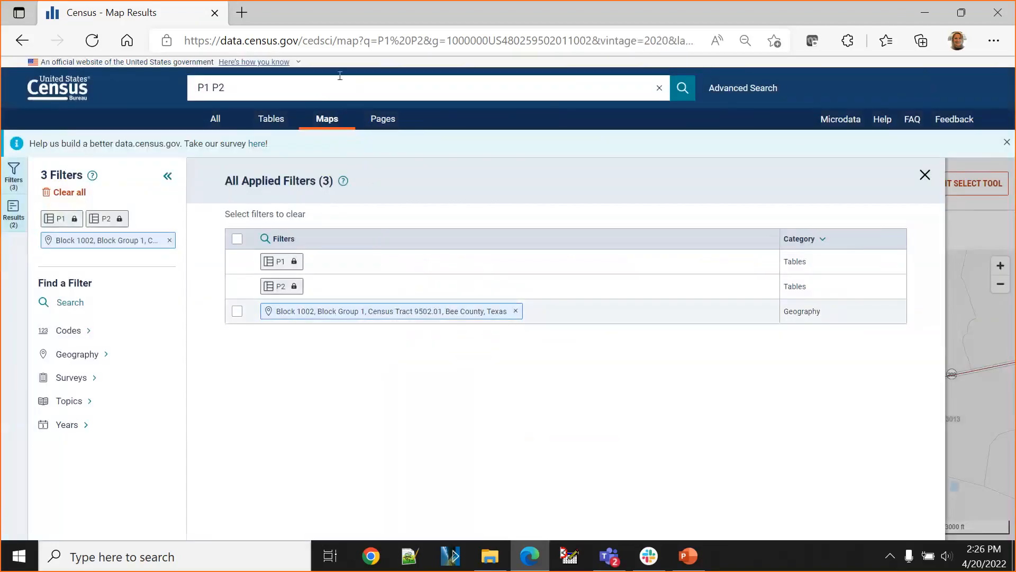
# Show the table results for Block 1002 and view the notes of table P1.
pyautogui.click(265, 126)
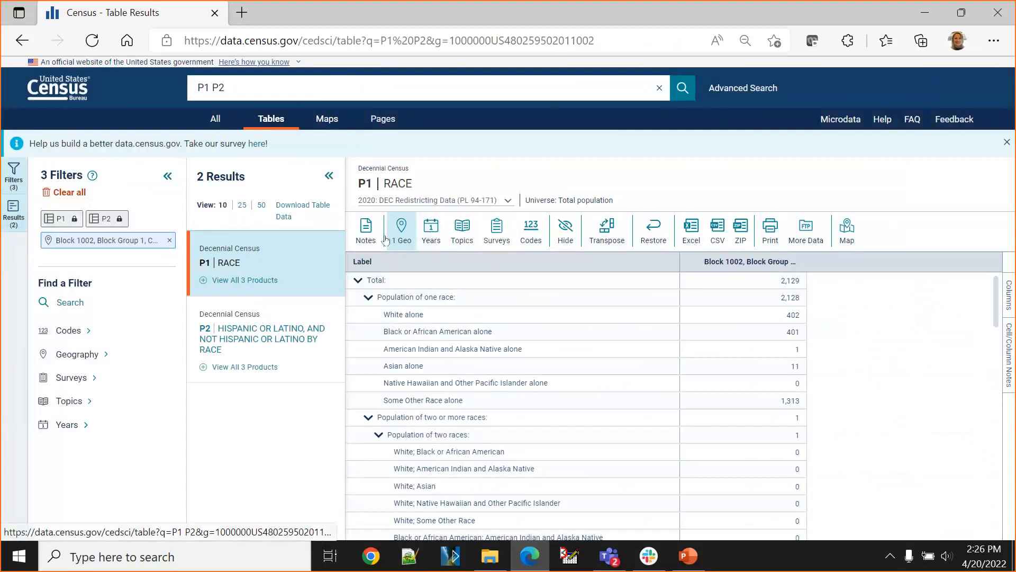
pyautogui.click(367, 233)
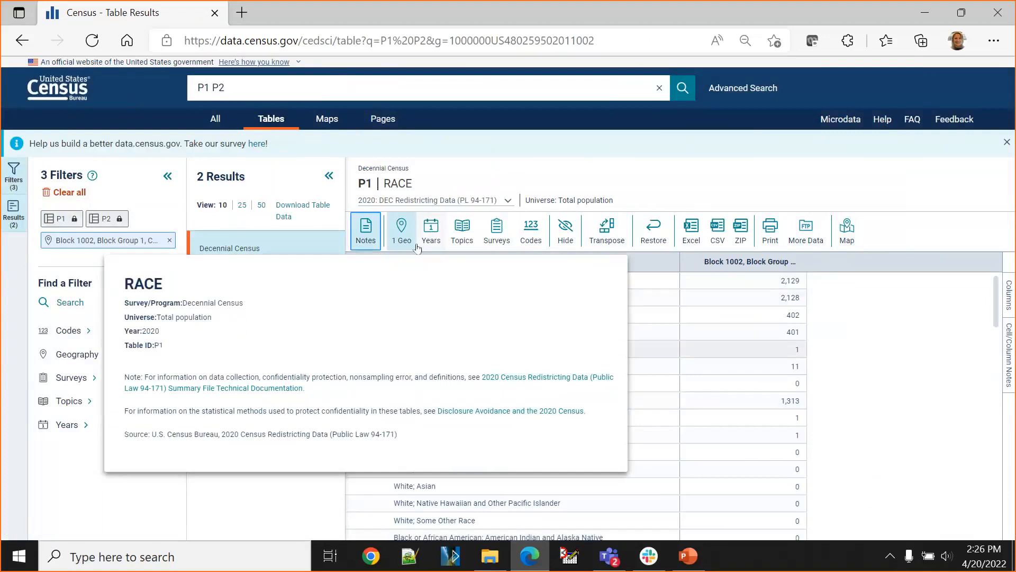
# Look through the geography filters available for table P1, down to the state list for blocks.
pyautogui.click(393, 242)
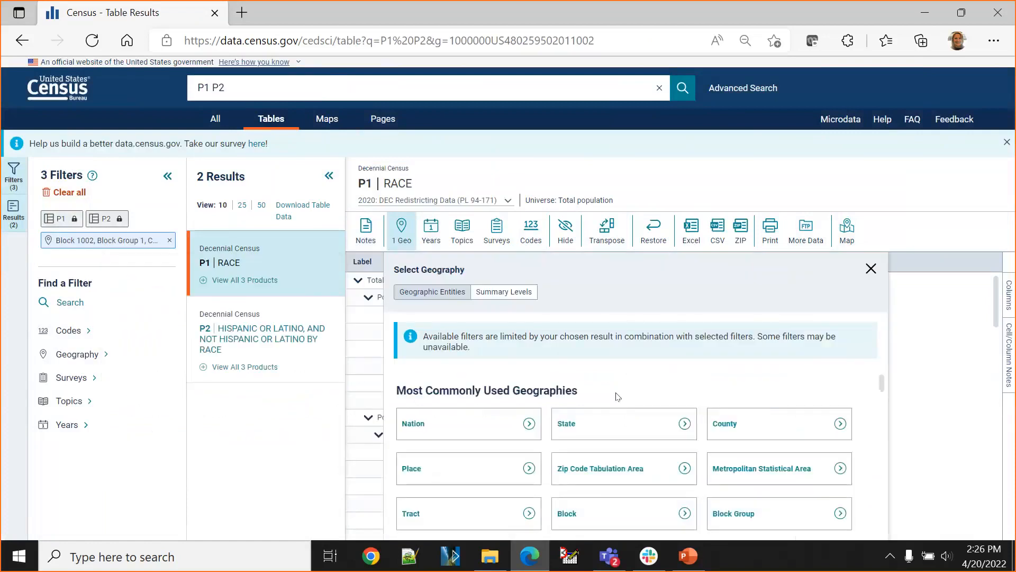
pyautogui.scroll(-2, 744, 421)
pyautogui.scroll(2, 688, 439)
pyautogui.scroll(-1, 635, 455)
pyautogui.click(617, 462)
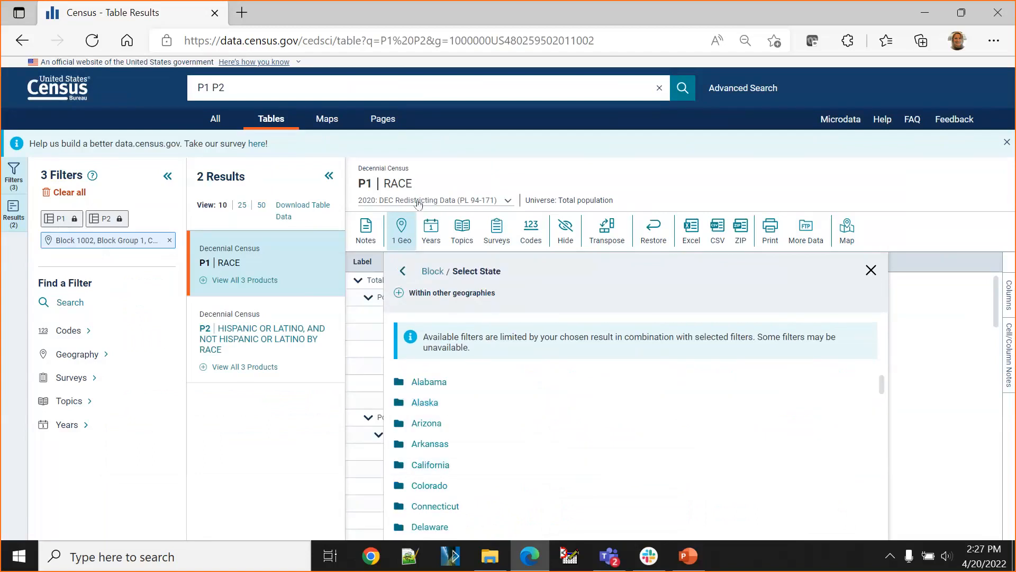
# Switch table P1 to the 2010: DEC Redistricting Data (PL 94-171) product and close the geography selection.
pyautogui.click(462, 204)
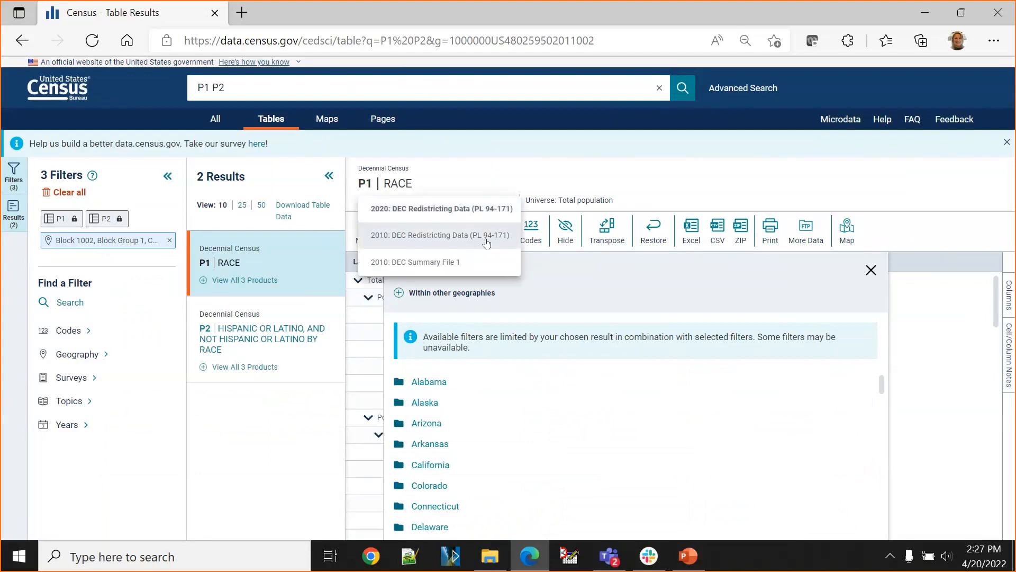
pyautogui.click(460, 236)
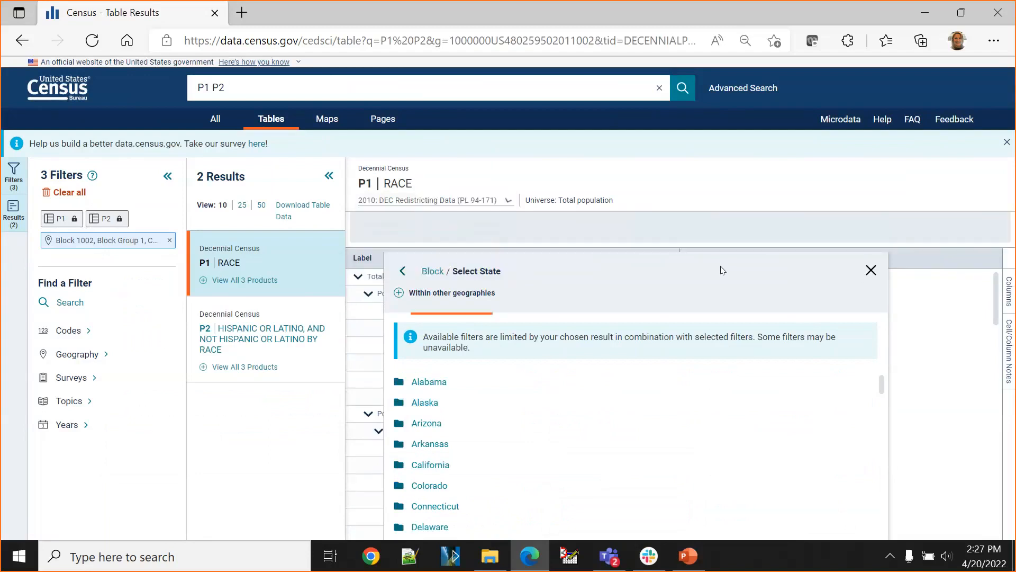
pyautogui.click(871, 271)
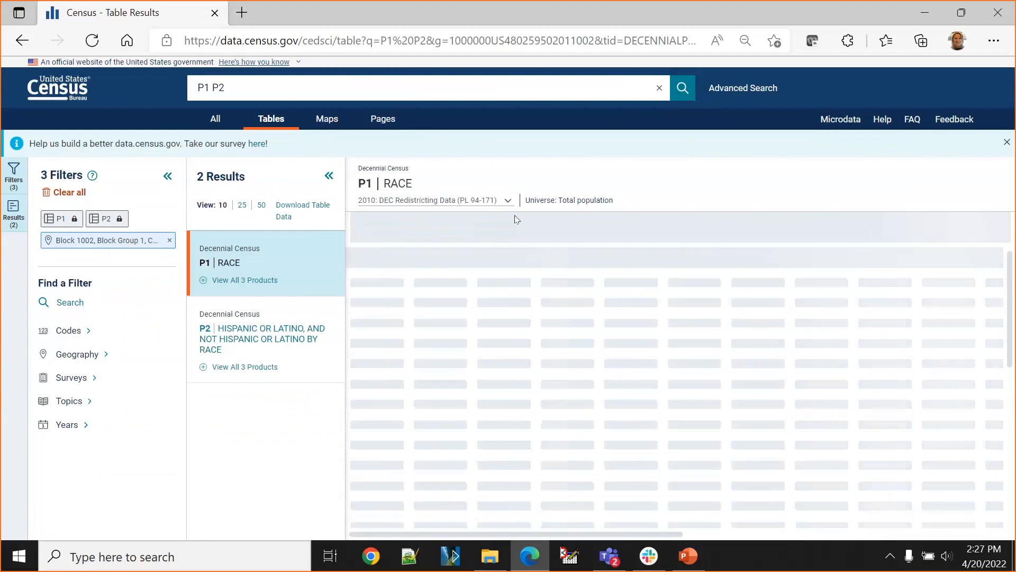
# Close the cell notes and switch table P1 to the 2020: DEC Redistricting Data (PL 94-171) product.
pyautogui.click(495, 202)
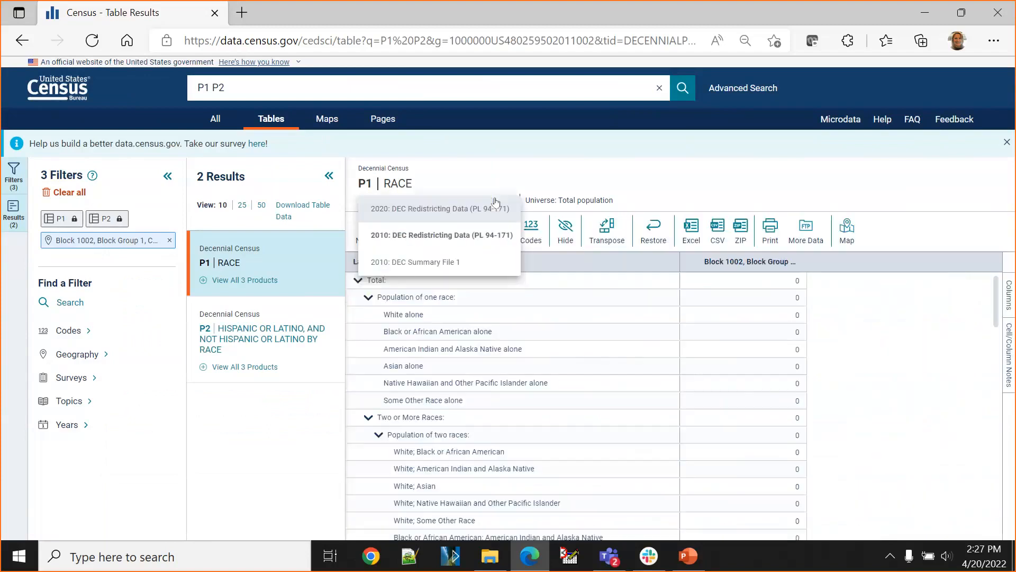
pyautogui.click(496, 201)
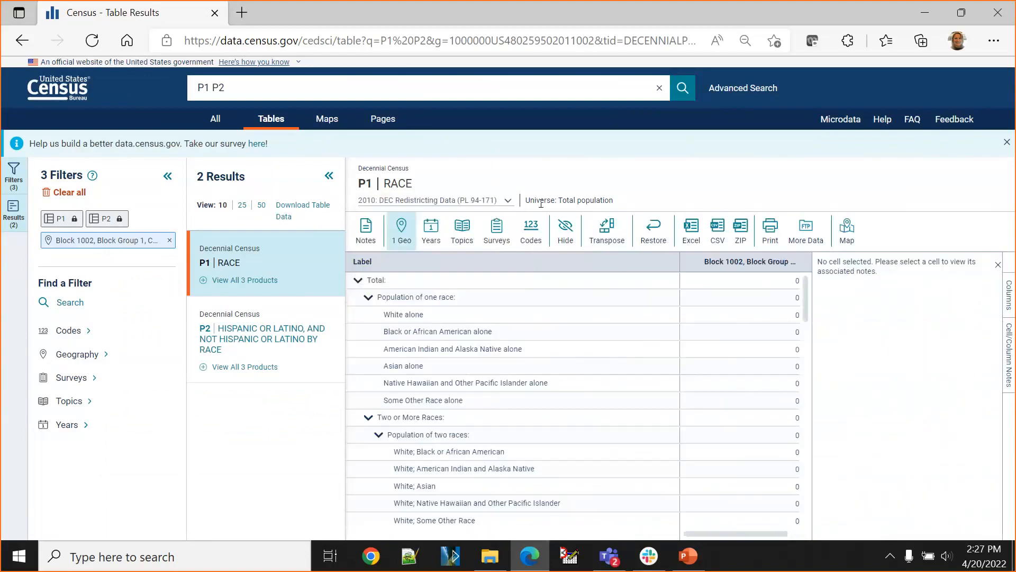
pyautogui.click(497, 202)
pyautogui.click(868, 402)
pyautogui.click(997, 264)
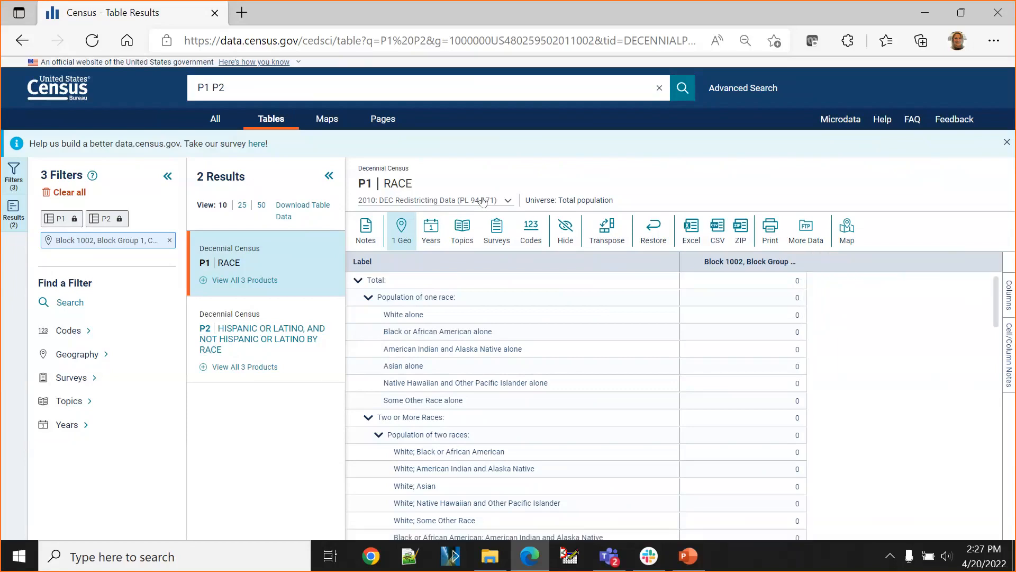
pyautogui.click(482, 202)
pyautogui.click(466, 232)
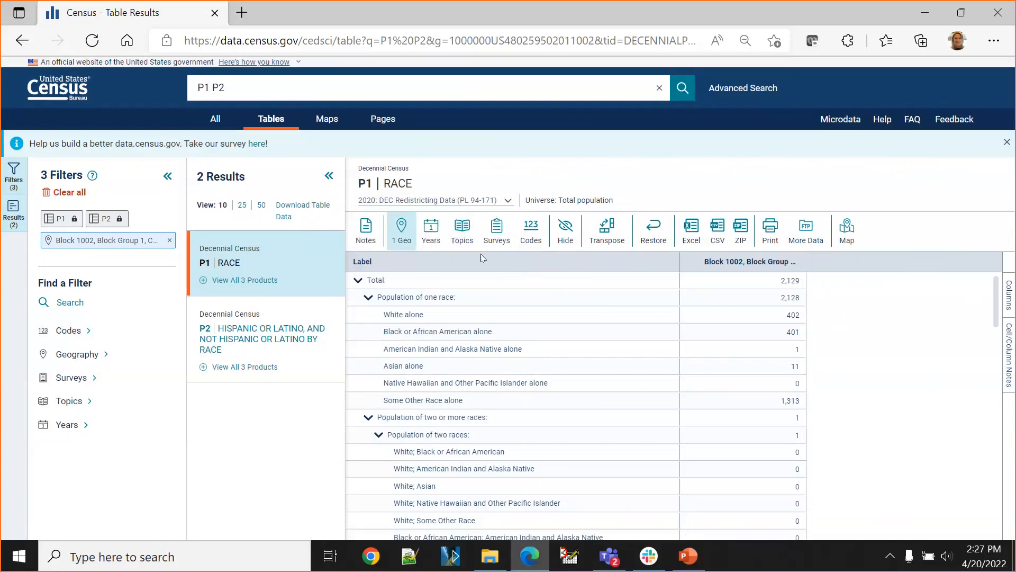
# Transpose table P1 and switch it back to its original layout.
pyautogui.click(598, 242)
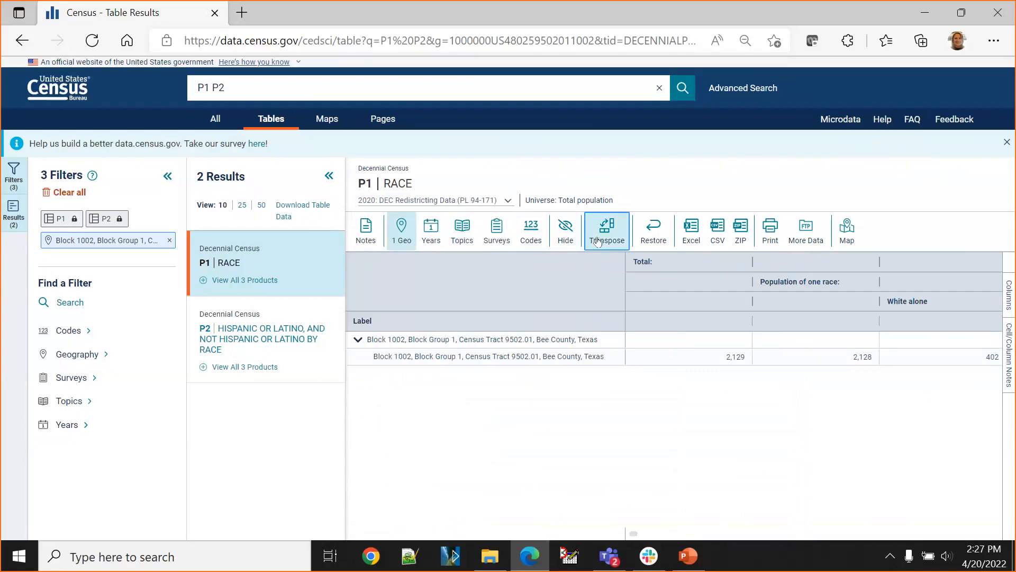
pyautogui.click(598, 242)
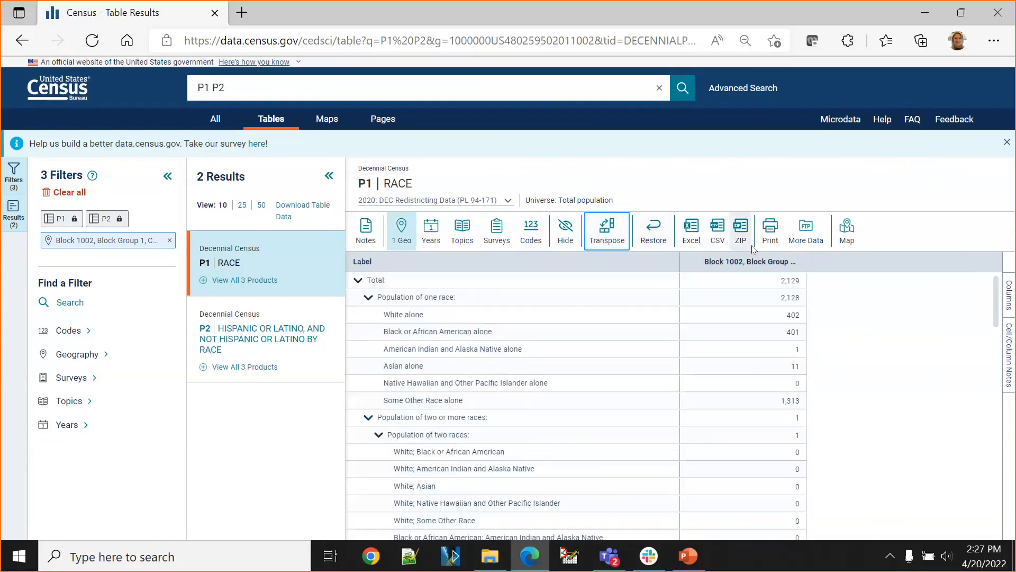
# Preview the printout of table P1 with a custom scale of 60%, and leave without printing.
pyautogui.click(770, 232)
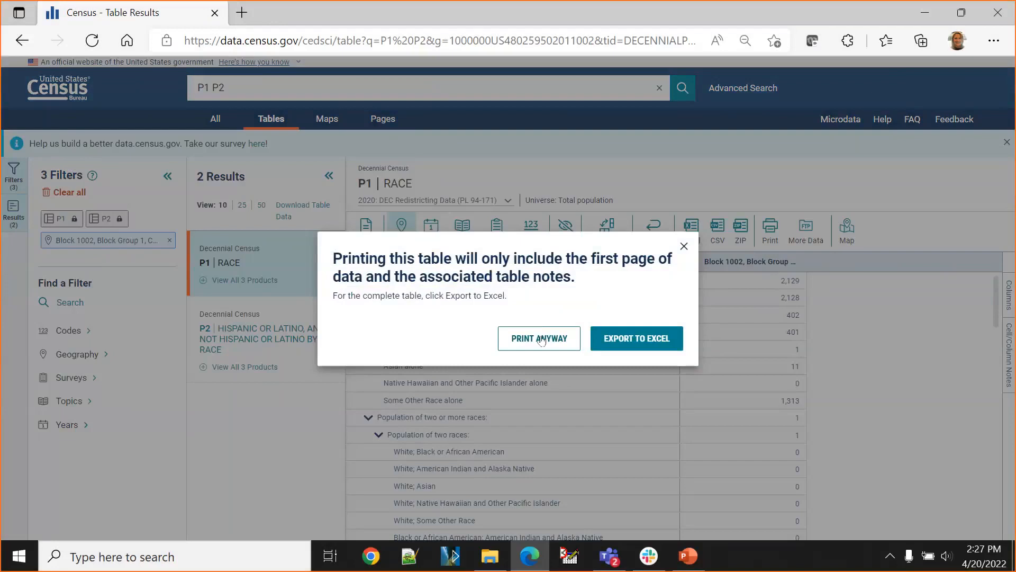
pyautogui.click(540, 338)
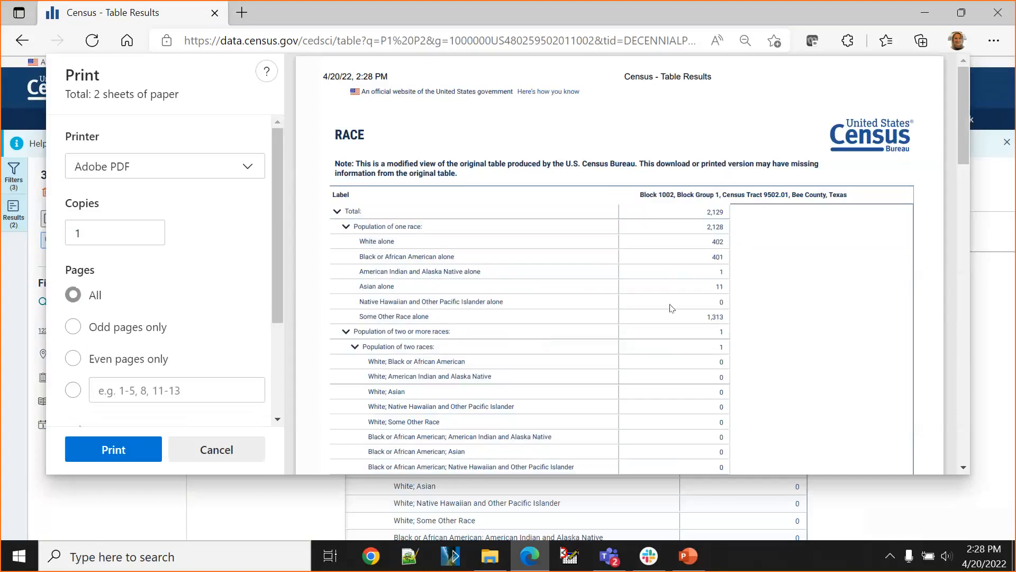
pyautogui.scroll(-3, 106, 349)
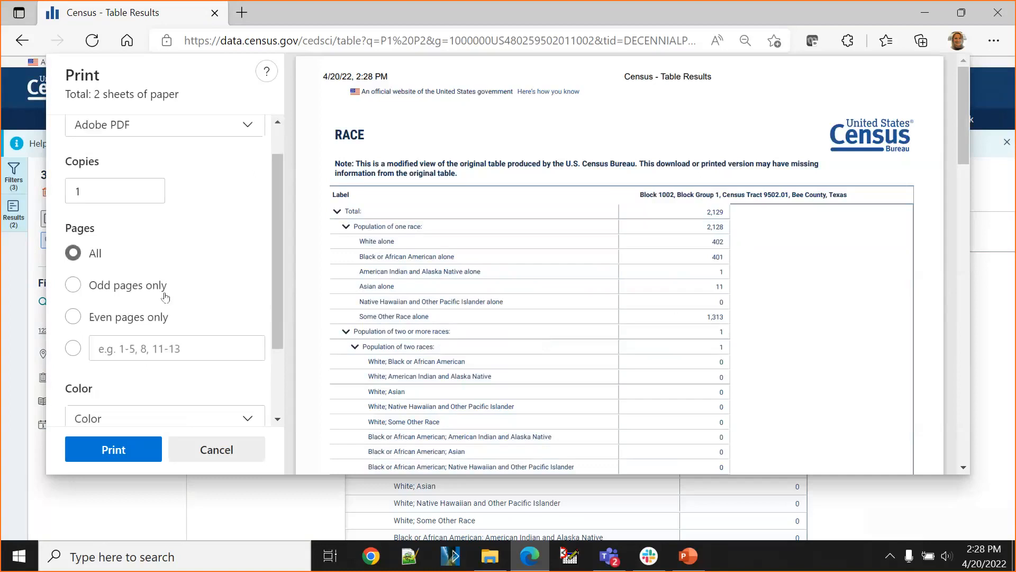
pyautogui.click(122, 354)
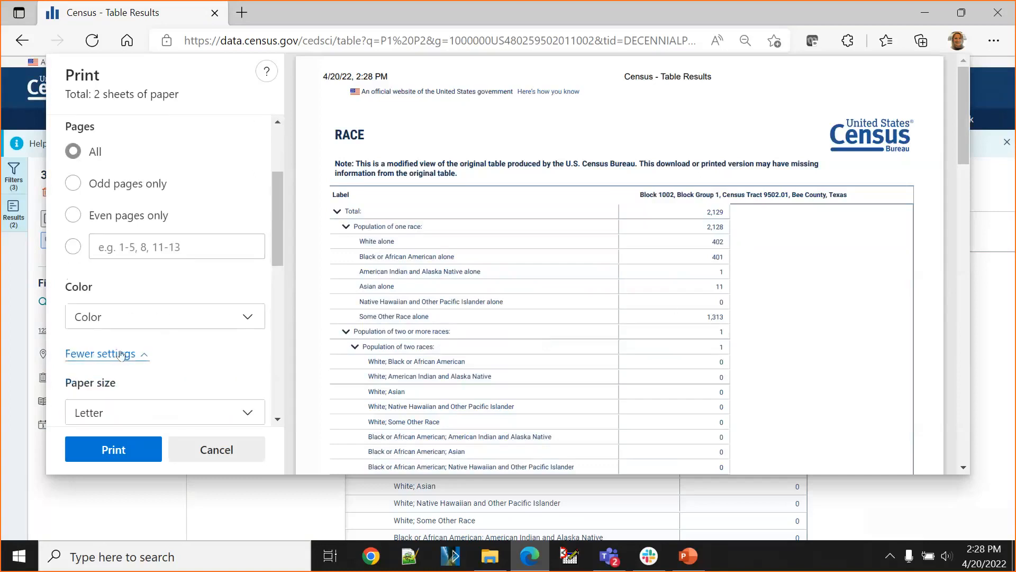
pyautogui.scroll(-2, 132, 360)
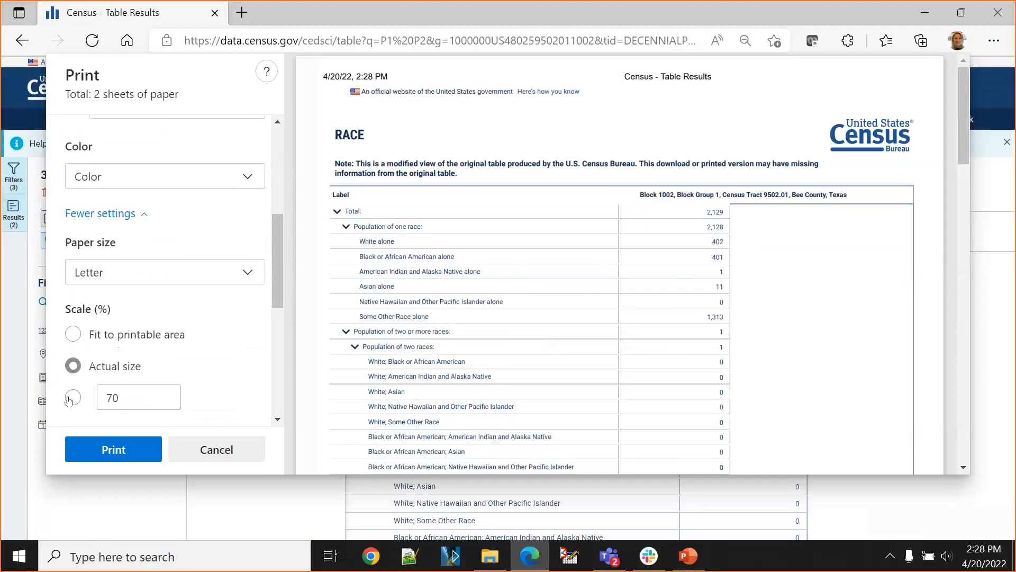
pyautogui.click(133, 397)
pyautogui.click(166, 400)
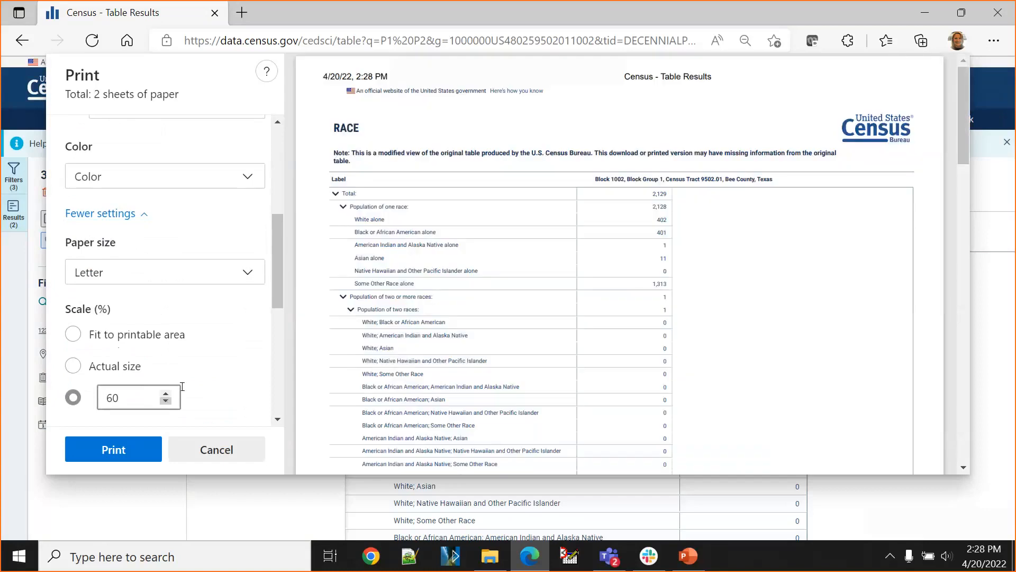
pyautogui.click(237, 450)
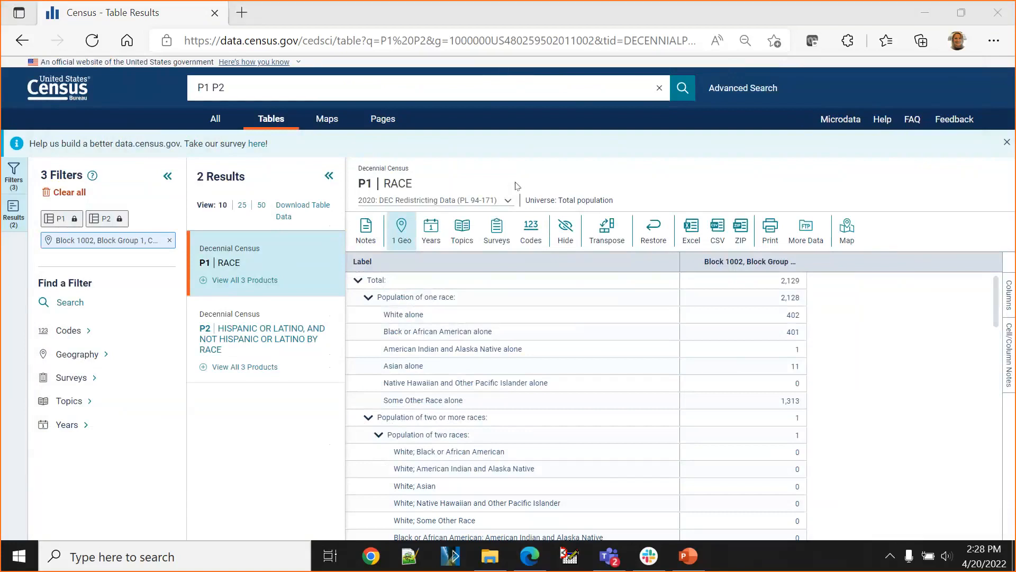
# Copy the web address of the P1 table results and open it in a new browser tab.
pyautogui.click(702, 48)
pyautogui.hotkey('ctrl', 'c')
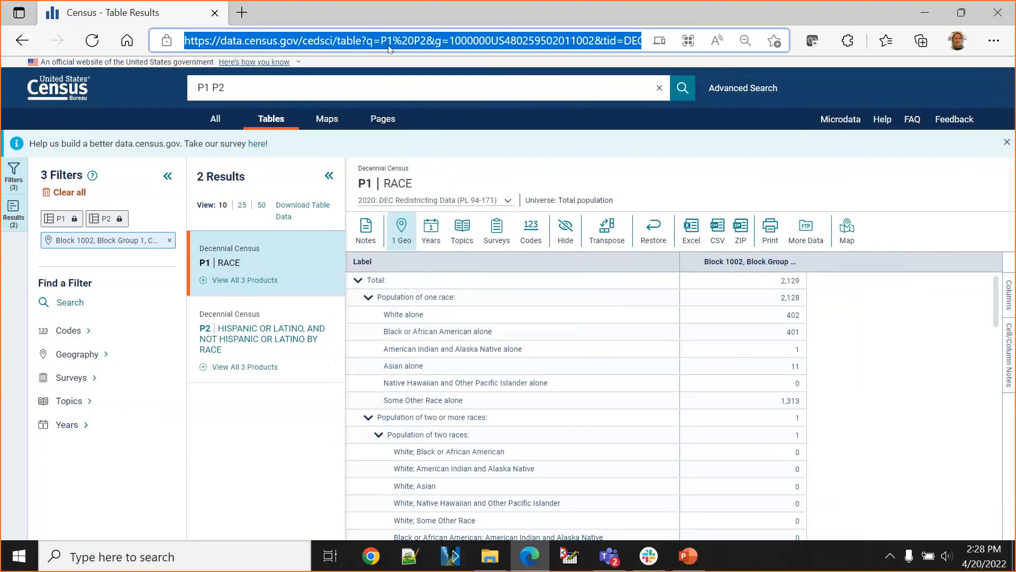
pyautogui.click(242, 12)
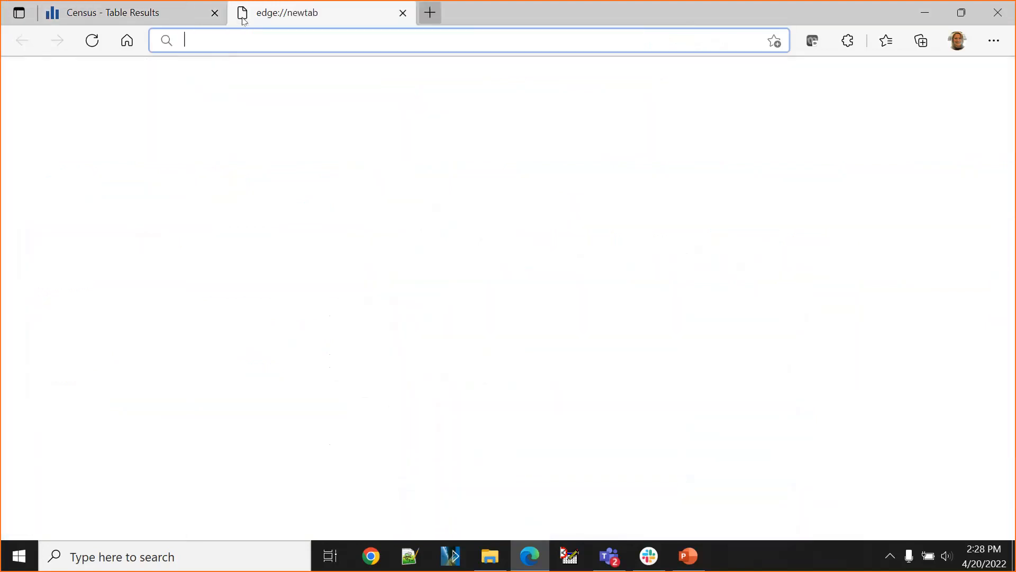
pyautogui.hotkey('ctrl', 'v')
pyautogui.press('Return')
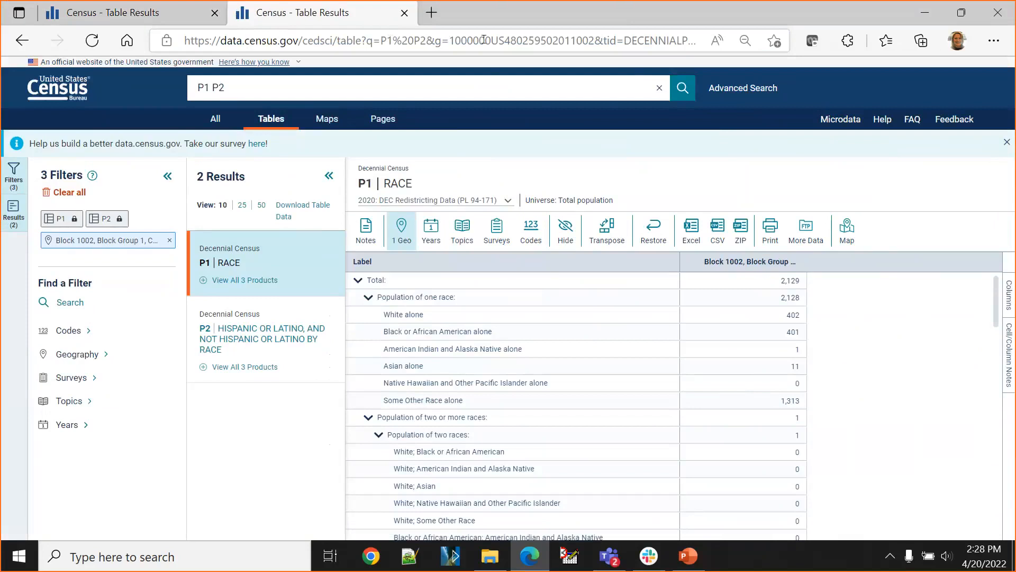
# Change P1 to P2 in the search query of the web address, load it, and show table P2.
pyautogui.click(389, 38)
pyautogui.click(391, 38)
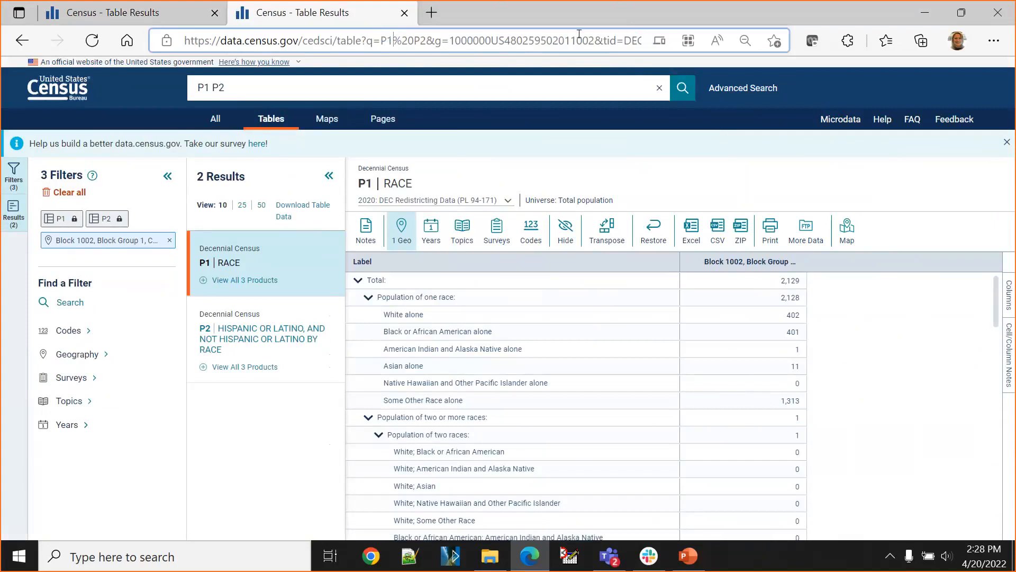
pyautogui.press('BackSpace')
pyautogui.write('2')
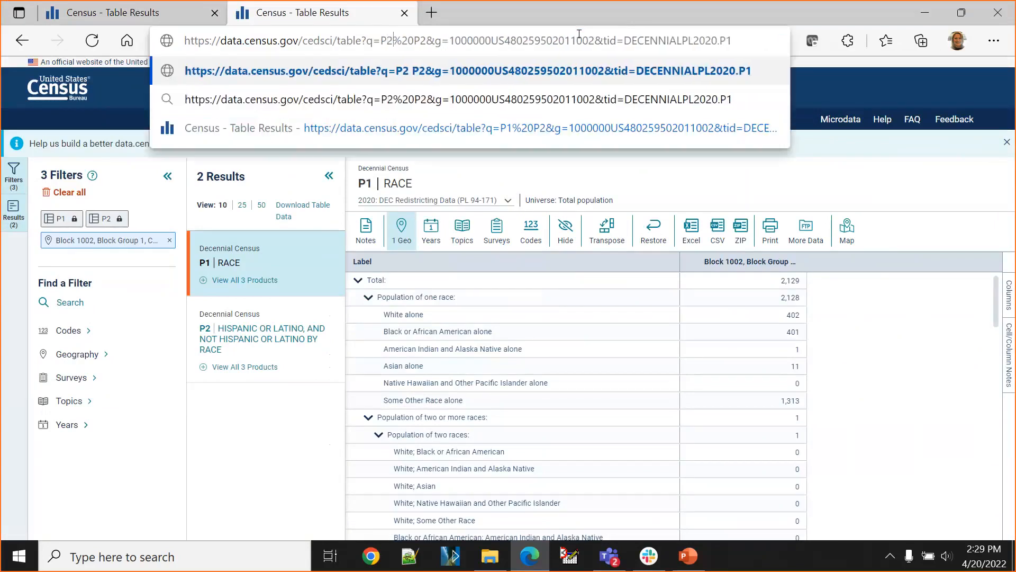
pyautogui.press('Return')
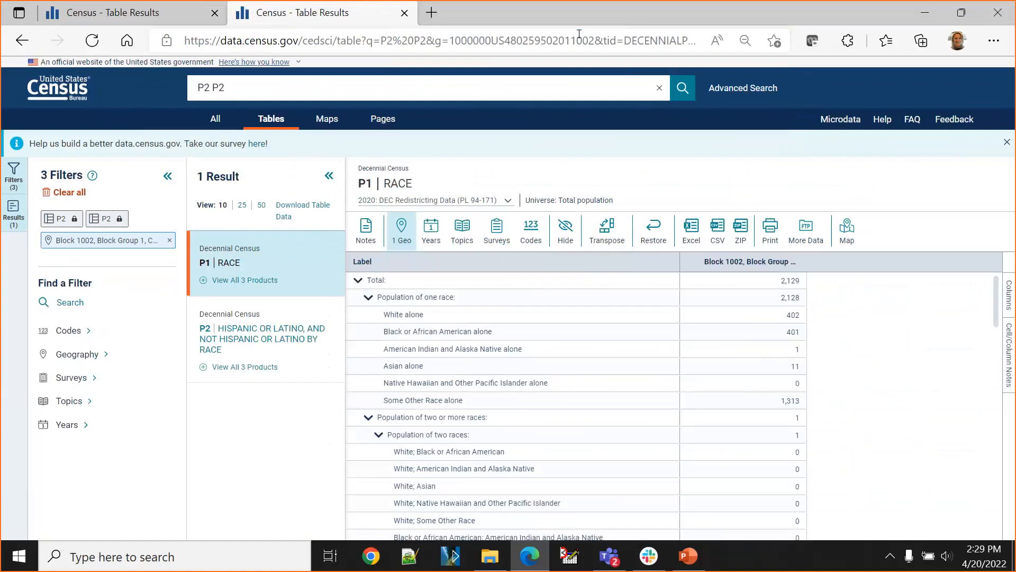
pyautogui.click(249, 347)
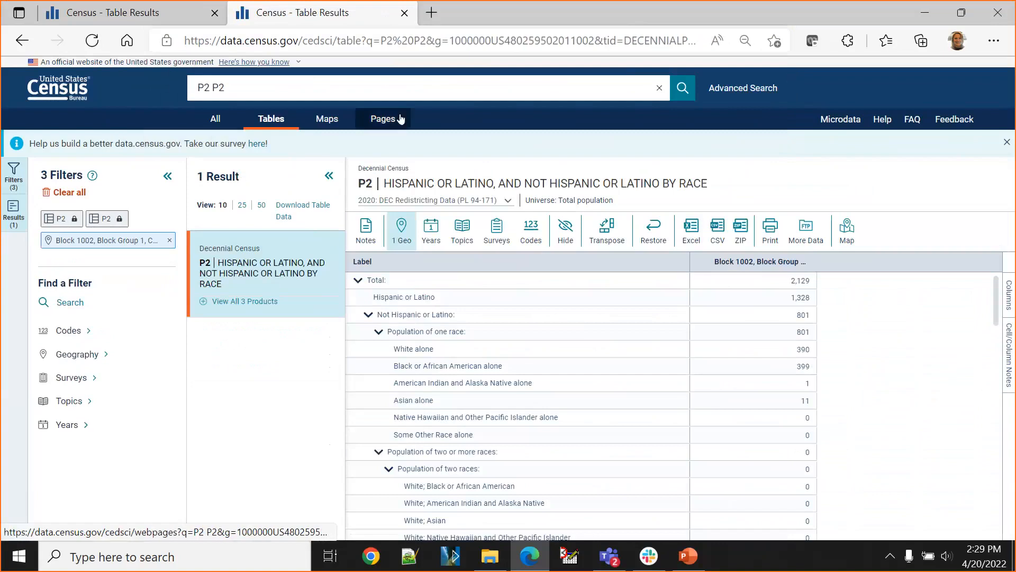
# Leave the P2 search and return to the Explore Census Data home page.
pyautogui.click(540, 92)
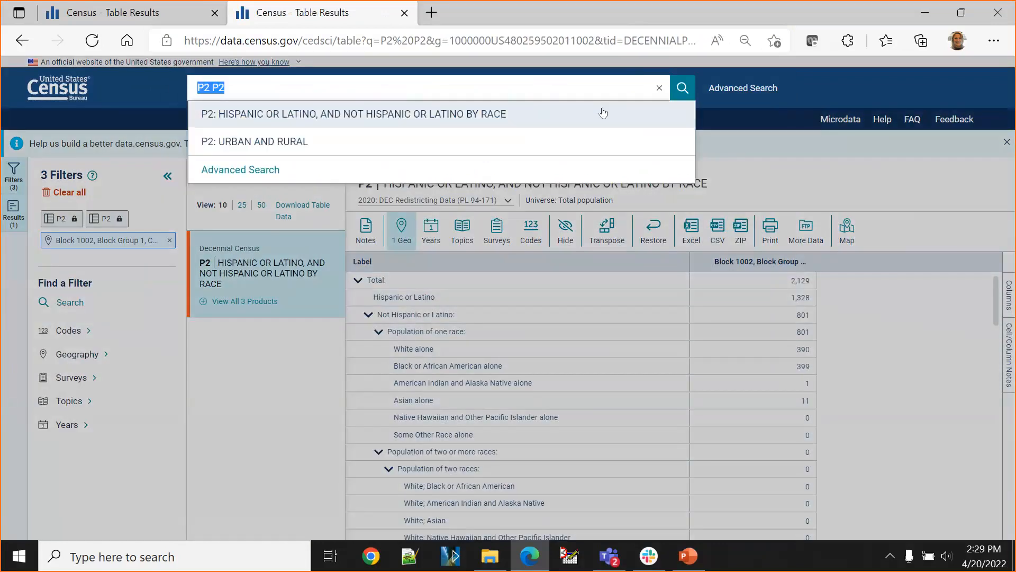
pyautogui.click(860, 72)
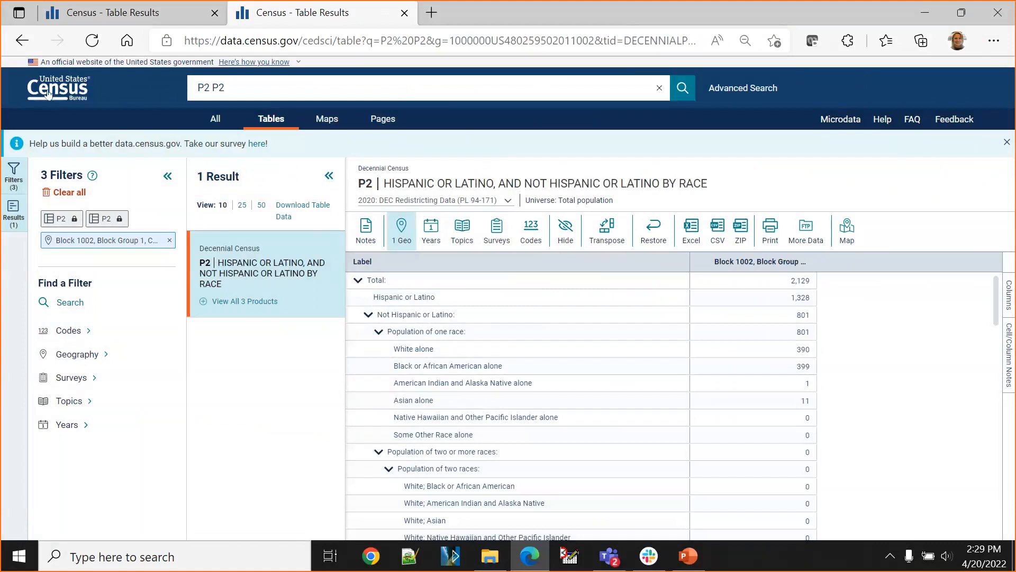
pyautogui.click(48, 93)
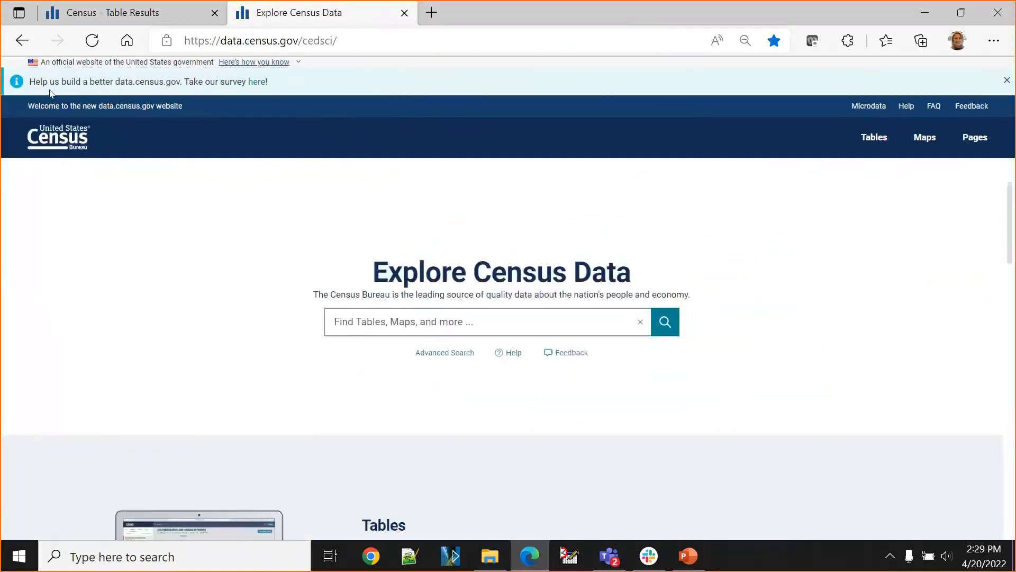
# Switch to the PowerPoint presentation and show slide 24, the demo agenda highlighting comparisons across time and geographies.
pyautogui.click(684, 562)
pyautogui.scroll(-1, 60, 398)
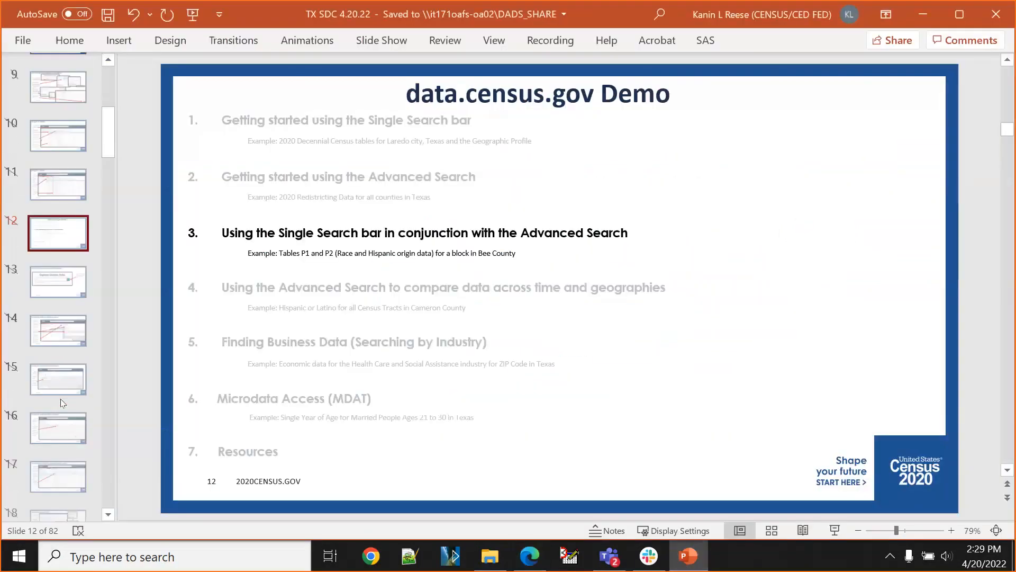
pyautogui.scroll(-5, 60, 398)
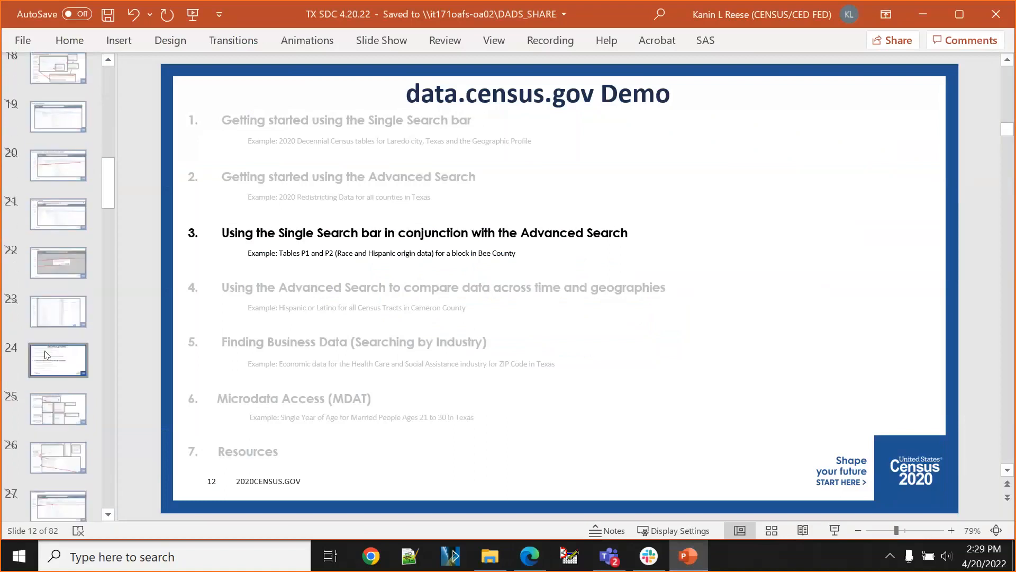
pyautogui.click(47, 354)
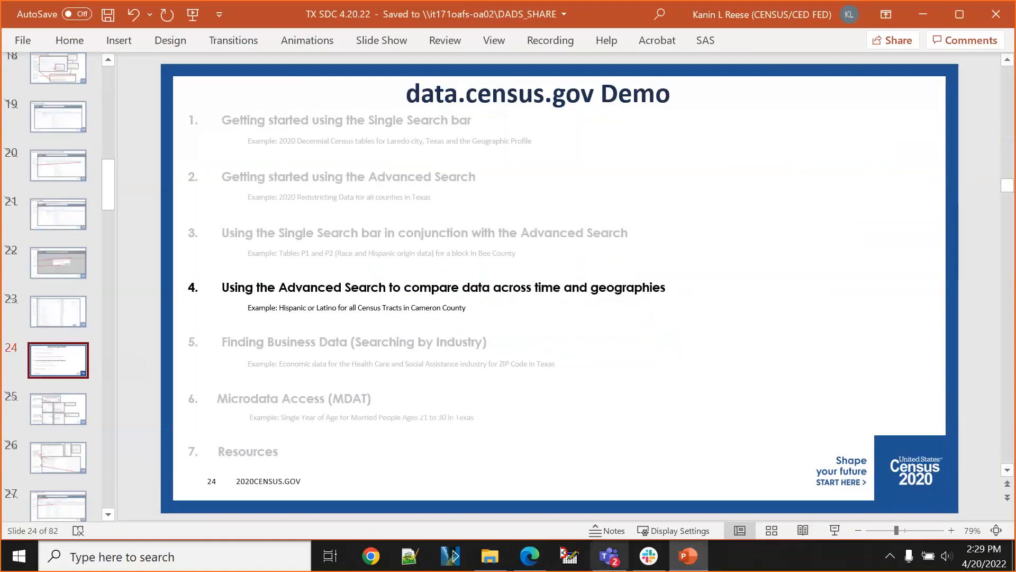
# Switch back to the Edge browser and open the Tract geography filter in Advanced Search.
pyautogui.click(530, 559)
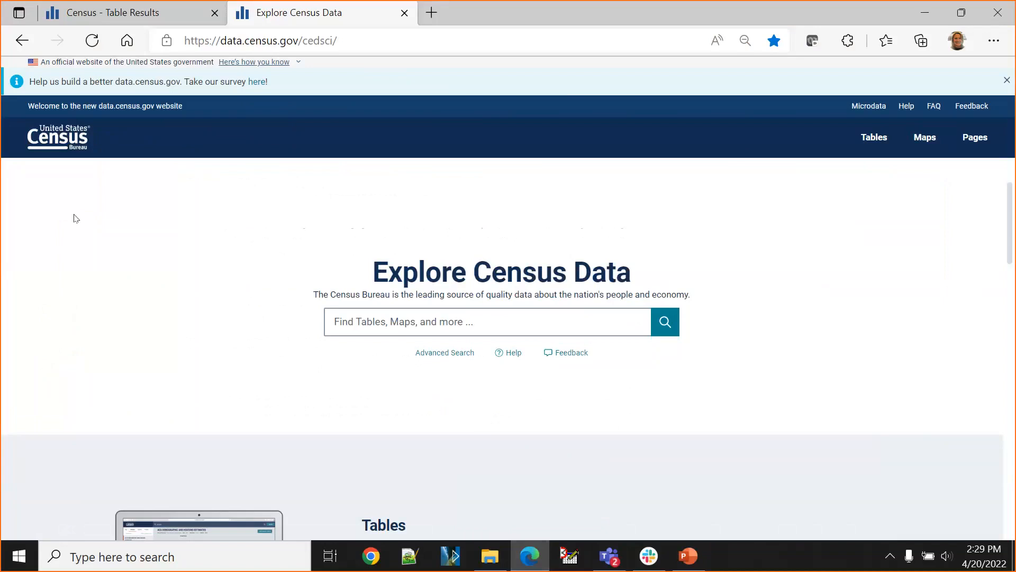
pyautogui.click(459, 355)
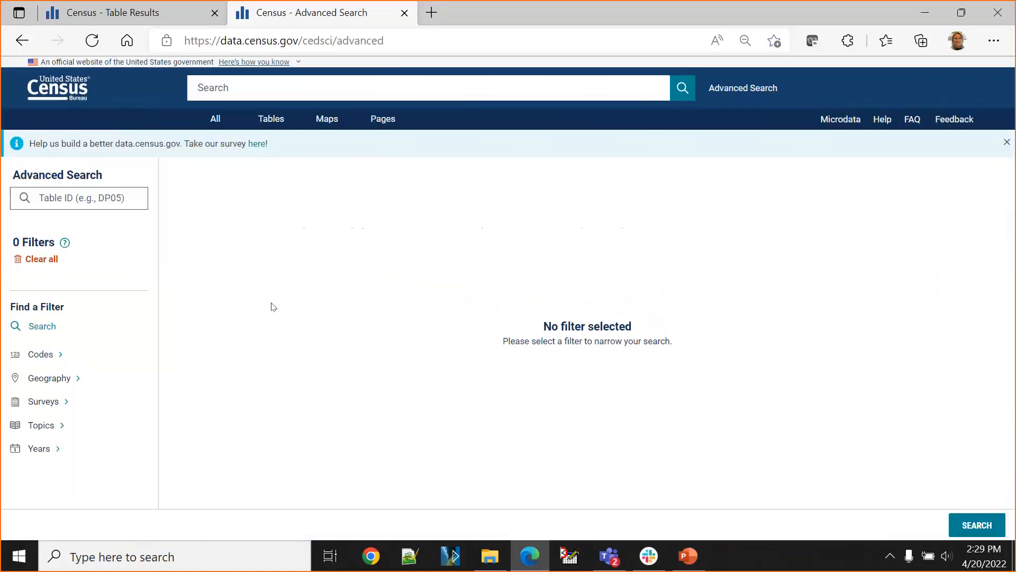
pyautogui.click(69, 379)
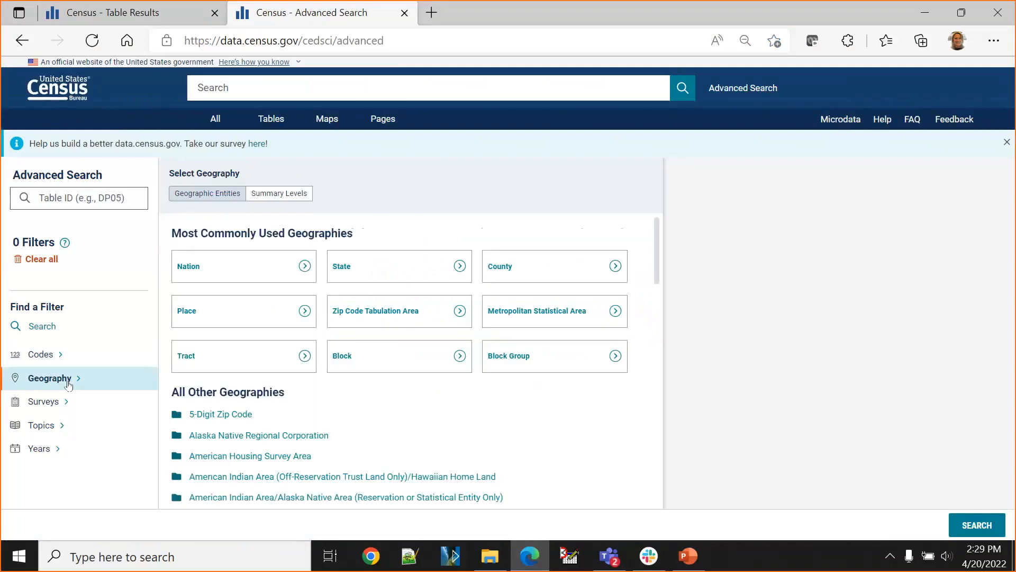
pyautogui.click(206, 364)
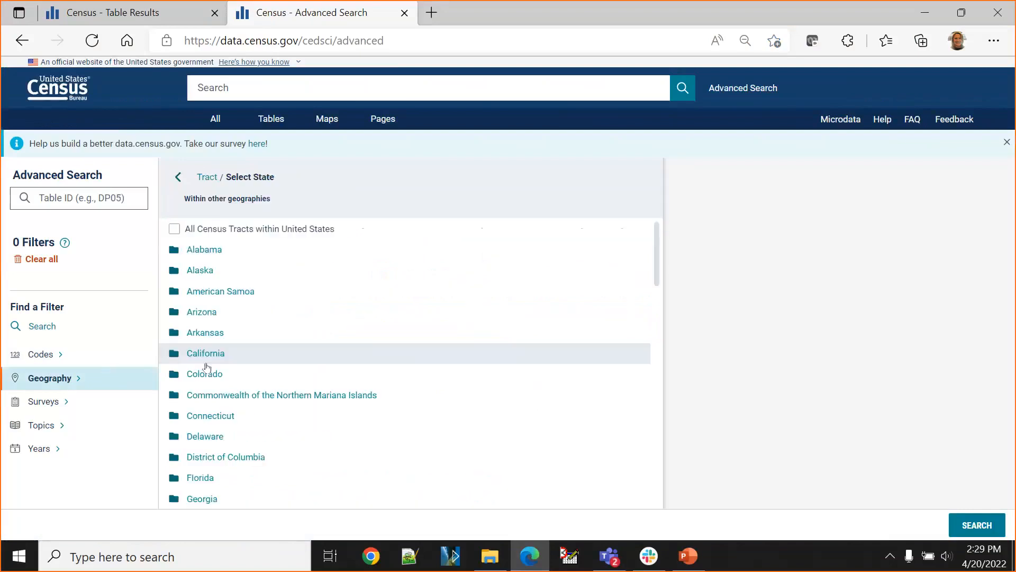
# Filter the geography to all census tracts within Cameron County, Texas.
pyautogui.scroll(-13, 420, 389)
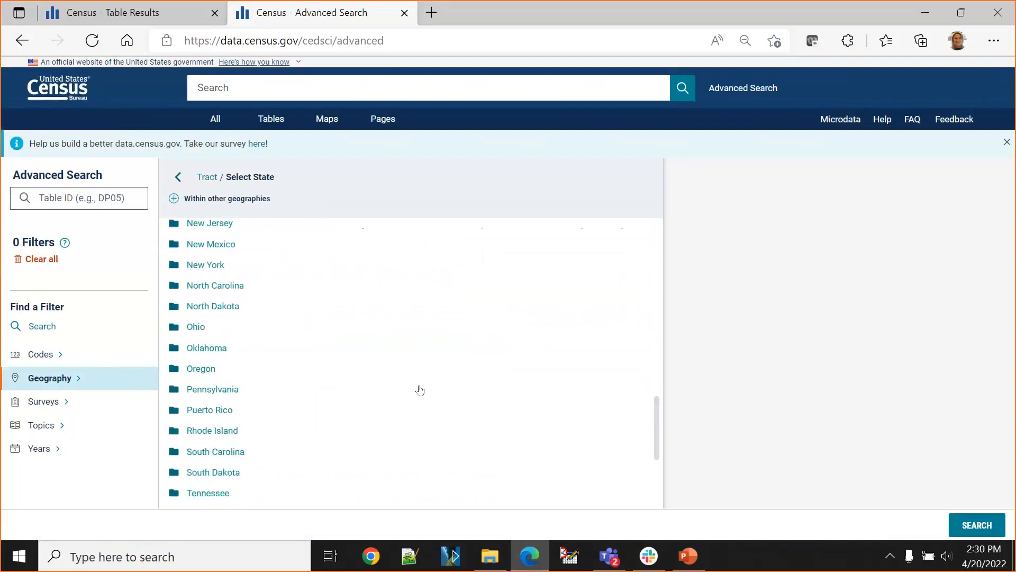
pyautogui.scroll(-3, 420, 389)
pyautogui.click(181, 336)
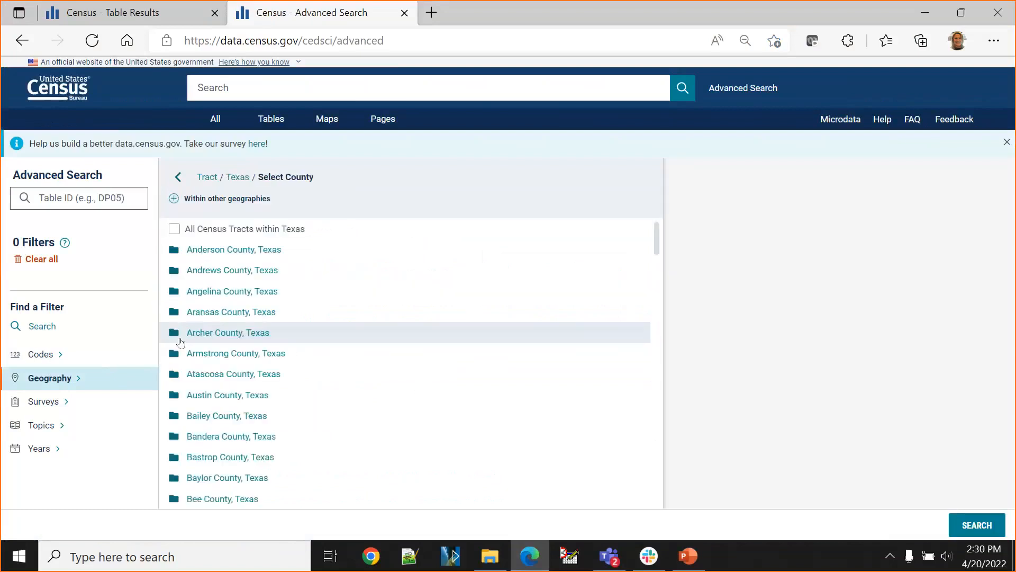
pyautogui.scroll(-7, 409, 393)
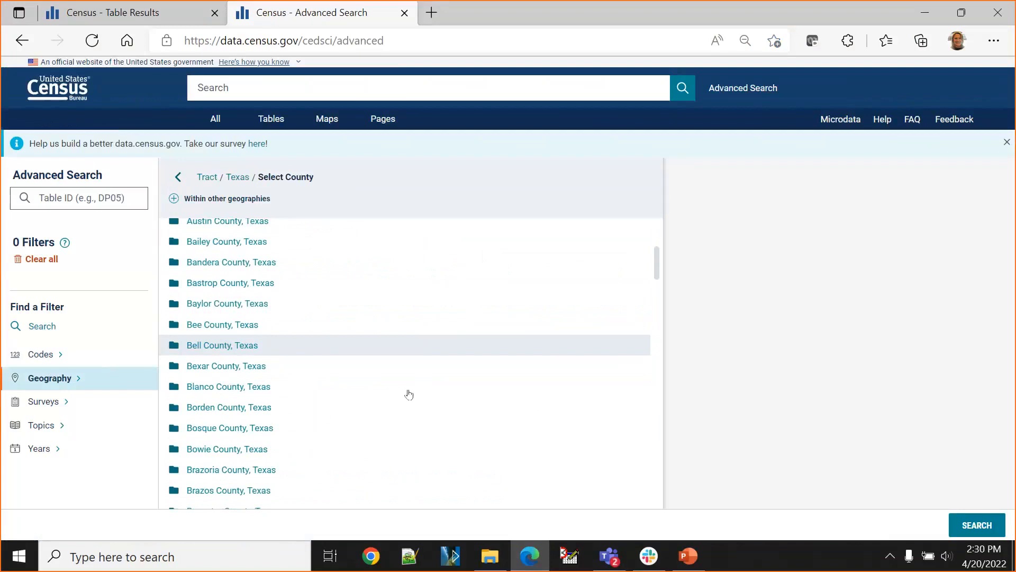
pyautogui.scroll(-3, 408, 394)
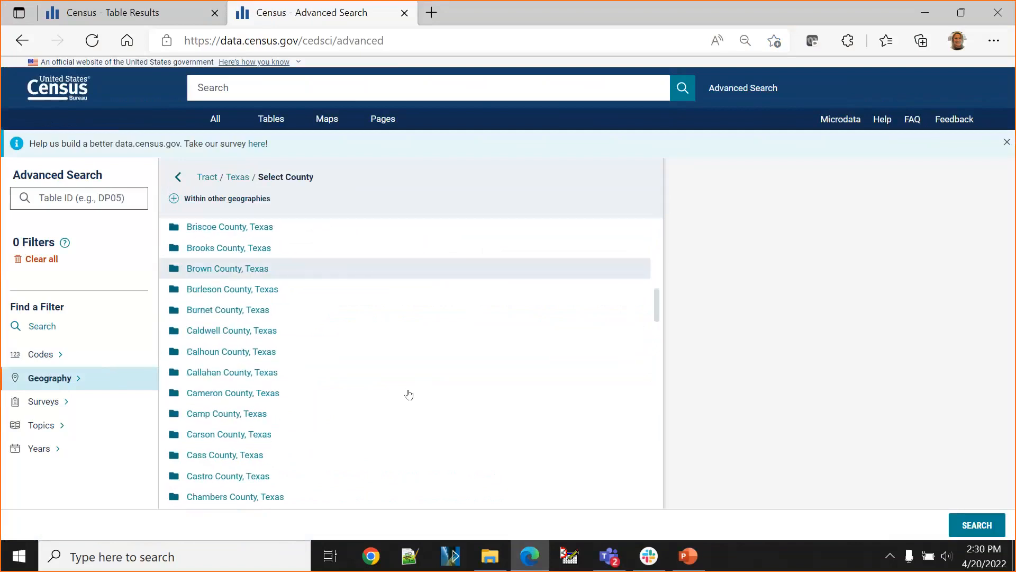
pyautogui.click(268, 393)
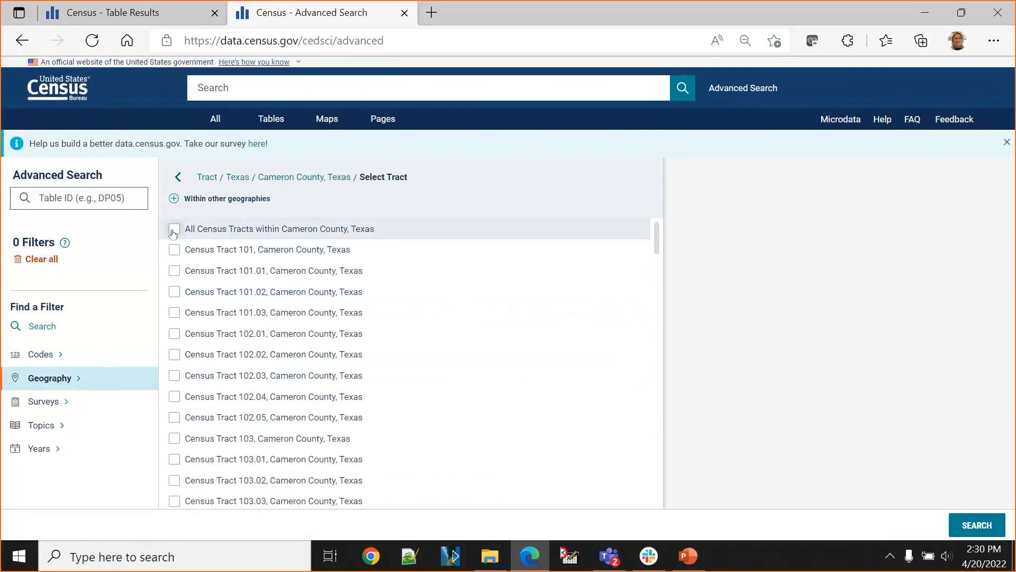
pyautogui.click(174, 230)
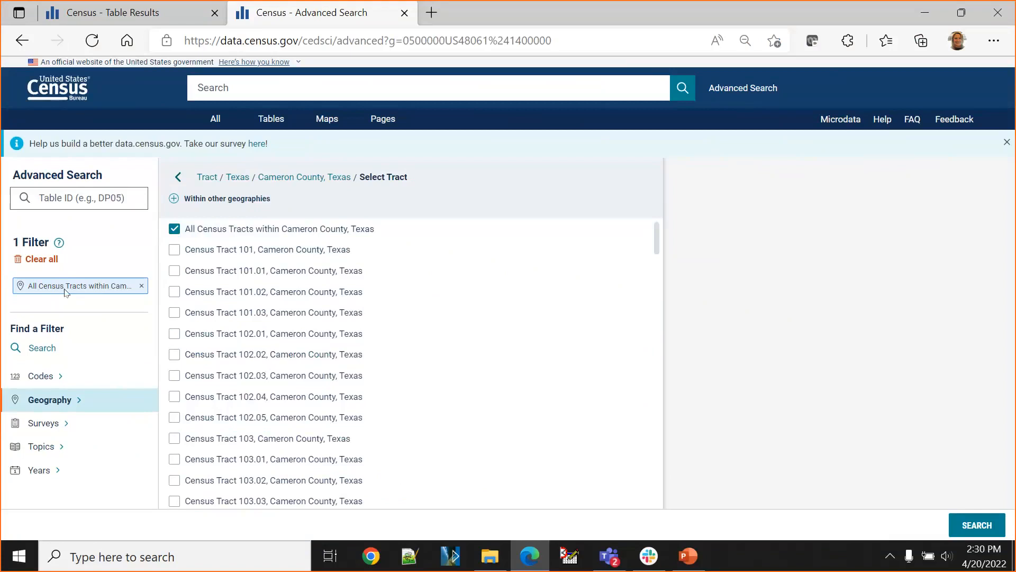
# Add the Hispanic or Latino topic filter from Race and Ethnicity, and view the Detailed Hispanic or Latino groups.
pyautogui.click(62, 448)
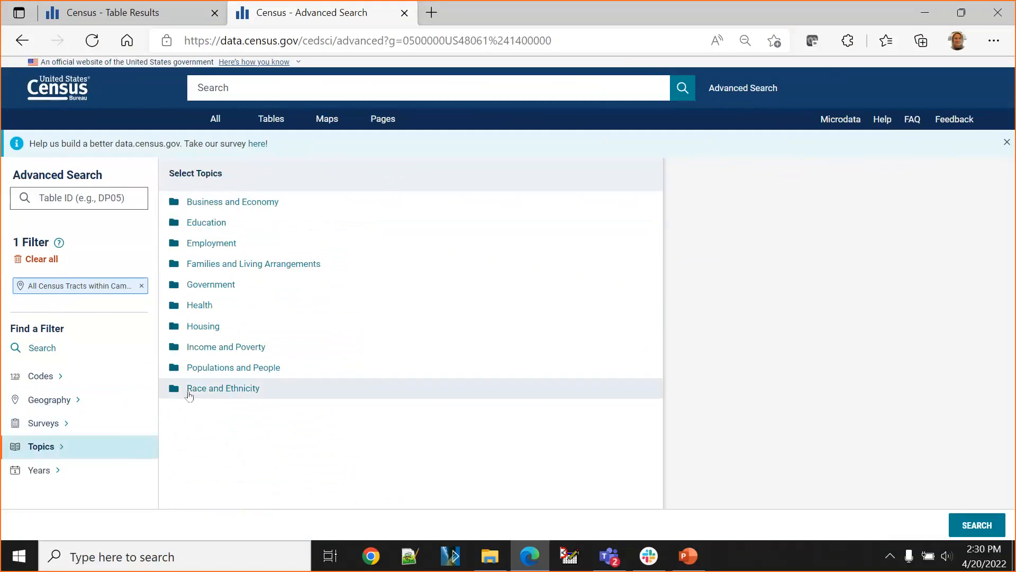
pyautogui.click(189, 389)
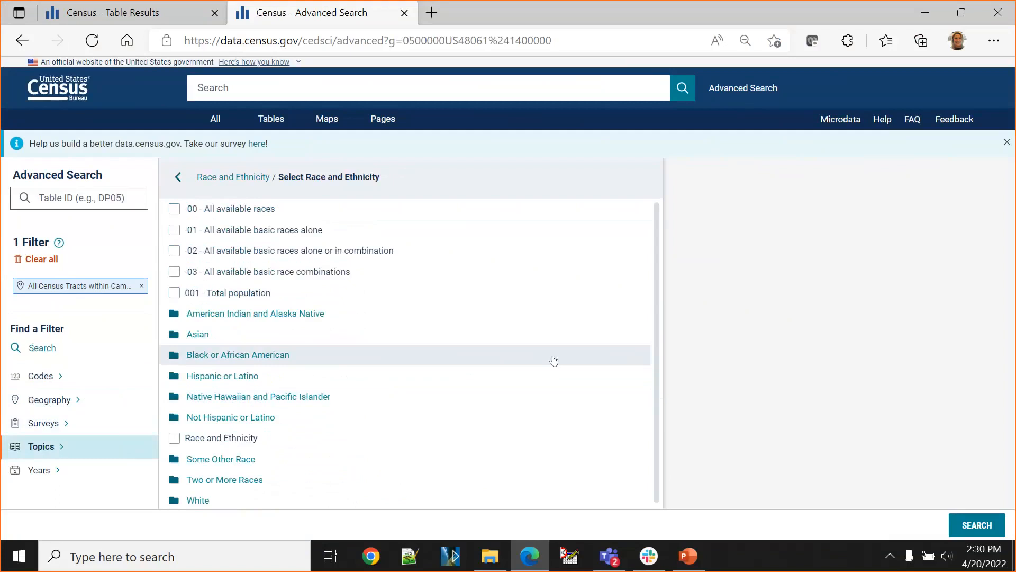
pyautogui.click(226, 377)
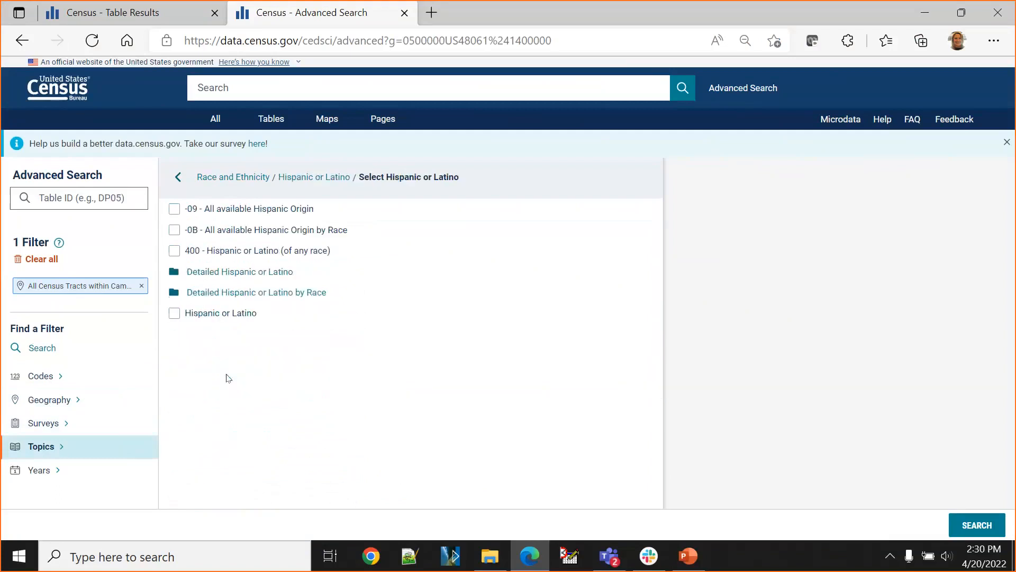
pyautogui.click(174, 317)
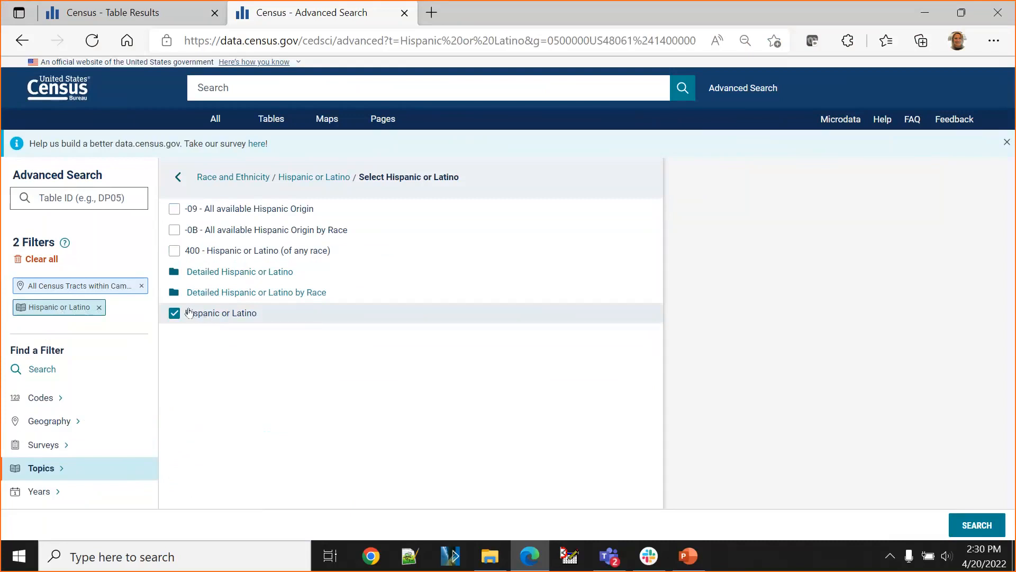
pyautogui.click(187, 276)
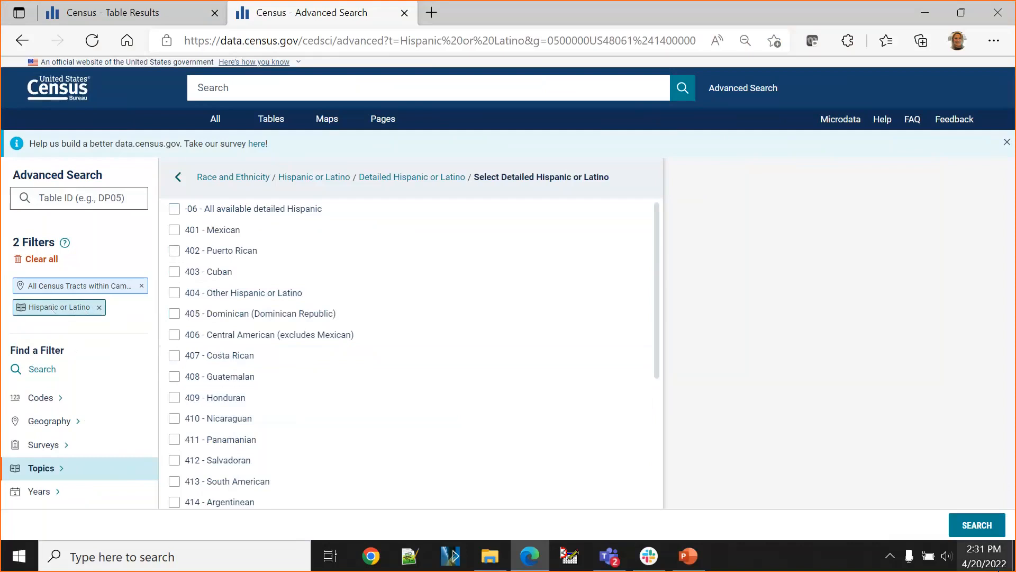
# Run the filtered search and look through the matching tables with 50 results shown per page.
pyautogui.click(970, 535)
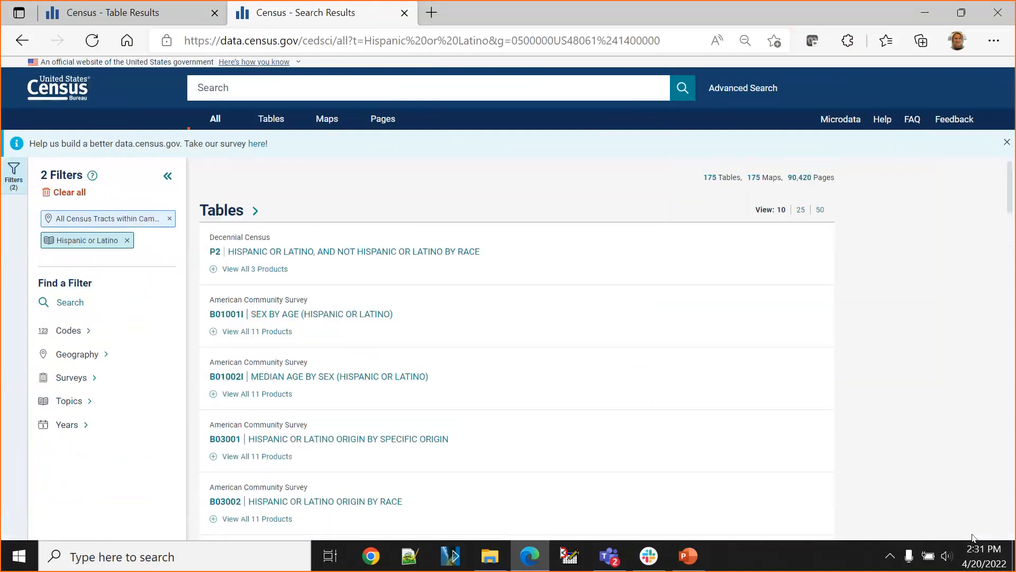
pyautogui.scroll(-8, 612, 382)
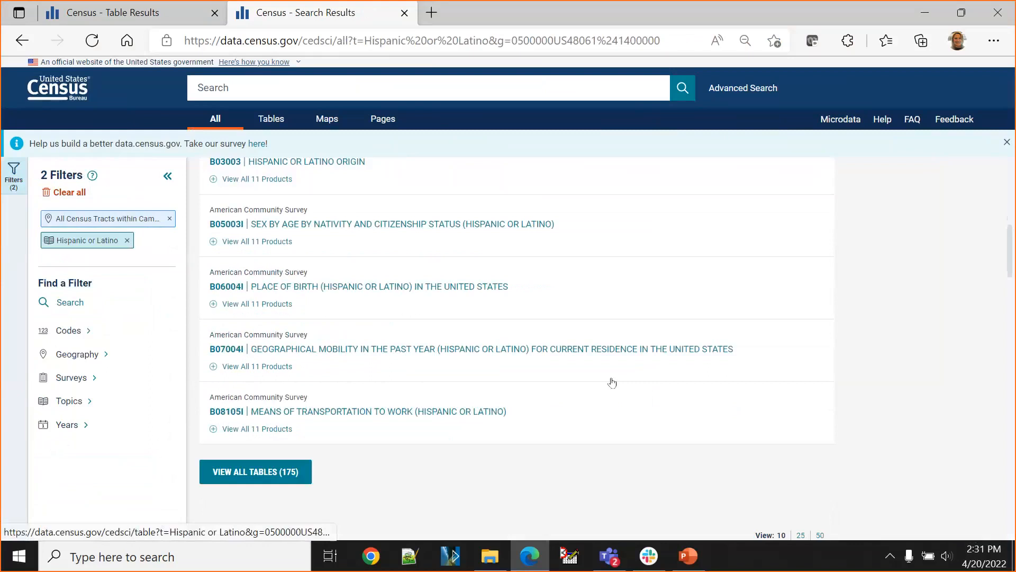
pyautogui.scroll(8, 615, 381)
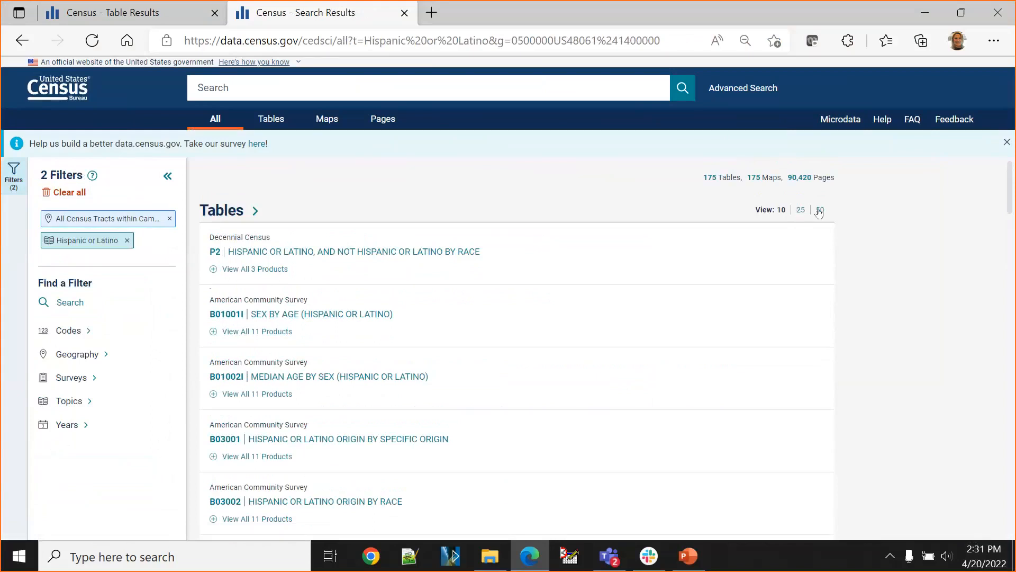
pyautogui.click(819, 212)
pyautogui.scroll(-5, 455, 305)
pyautogui.scroll(-10, 456, 306)
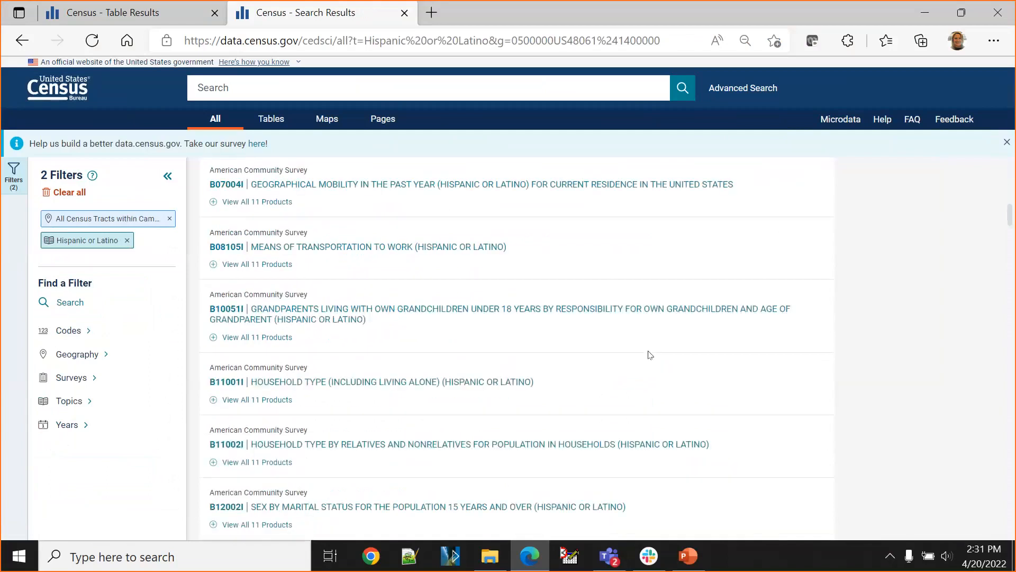
pyautogui.scroll(-20, 647, 355)
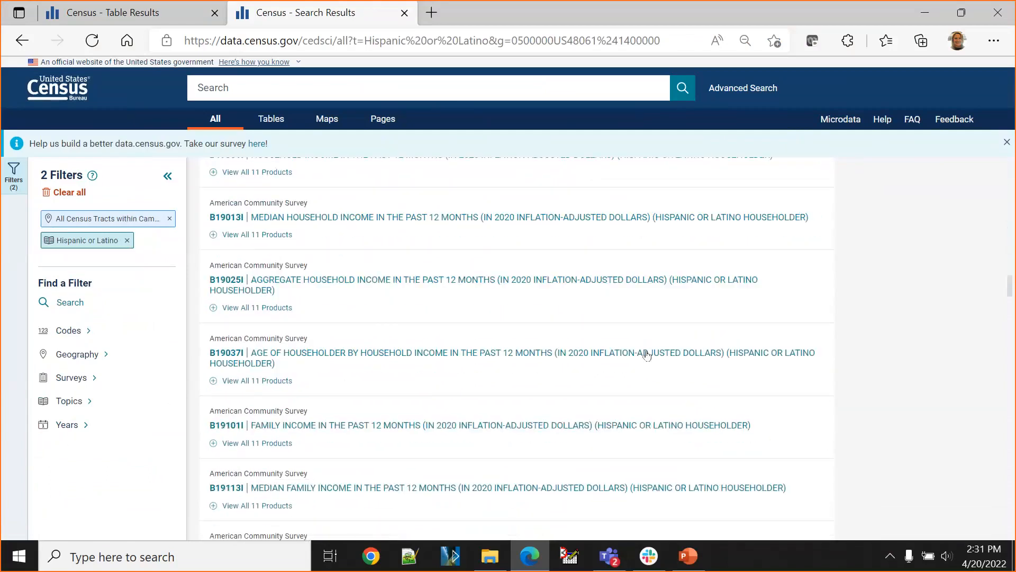
pyautogui.scroll(-20, 647, 355)
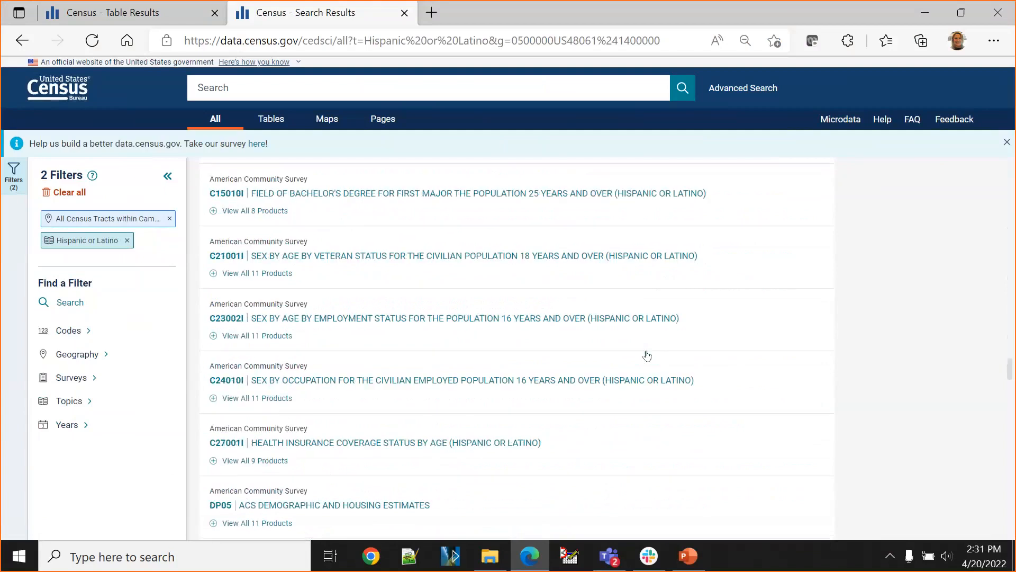
pyautogui.scroll(15, 649, 355)
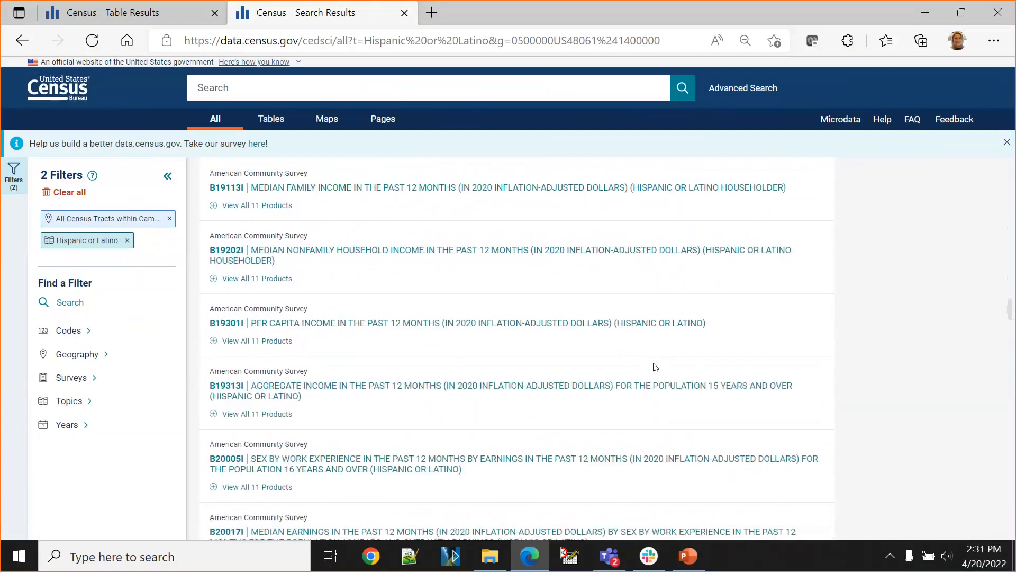
pyautogui.scroll(20, 655, 367)
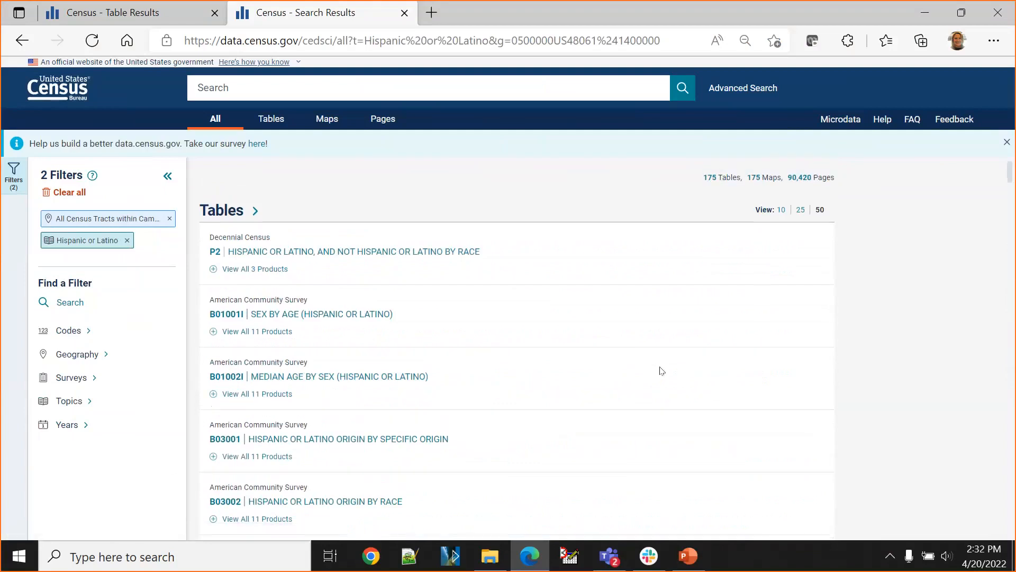
# Open table P2, Hispanic or Latino, and Not Hispanic or Latino by Race, and examine its tract-by-tract rows.
pyautogui.click(263, 252)
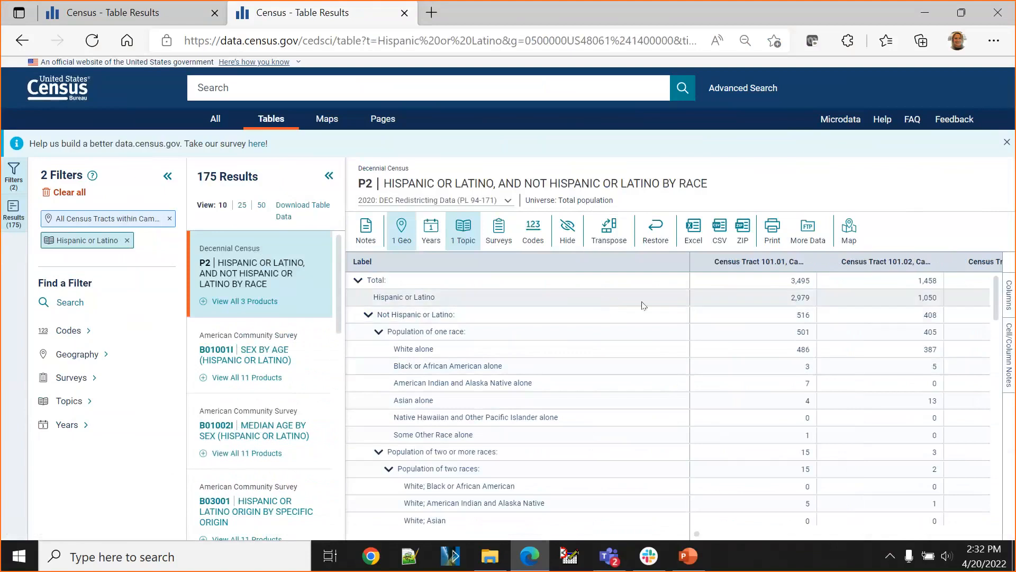
pyautogui.scroll(-2, 706, 329)
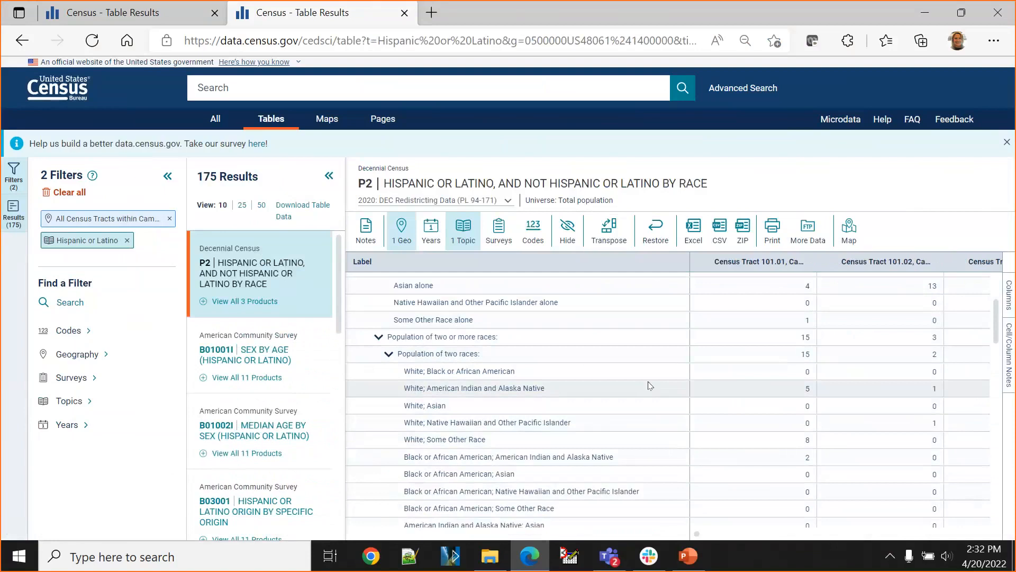
pyautogui.scroll(2, 656, 384)
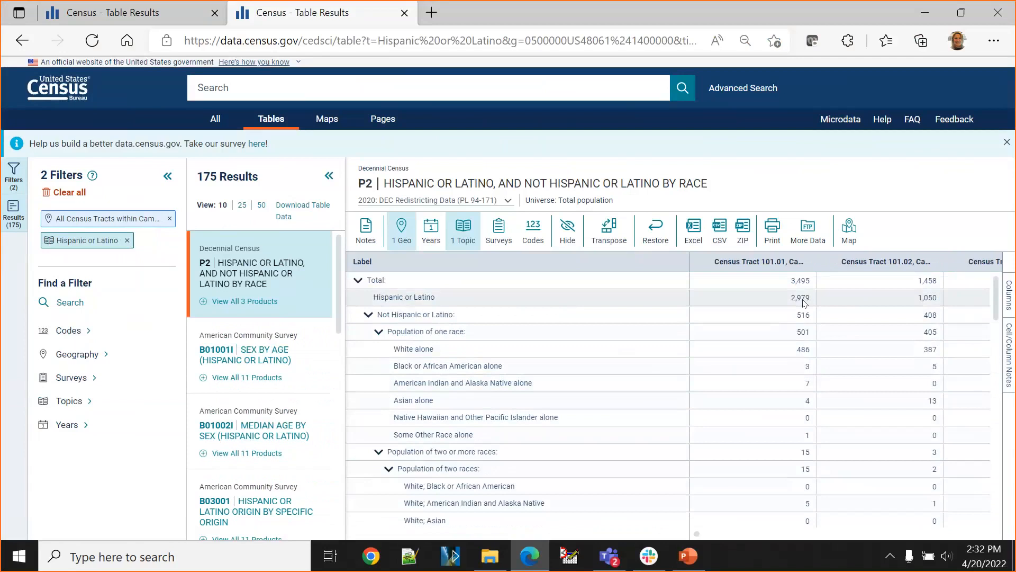
# Map table P2 by census tract, using Total: Hispanic or Latino as the displayed variable.
pyautogui.click(318, 124)
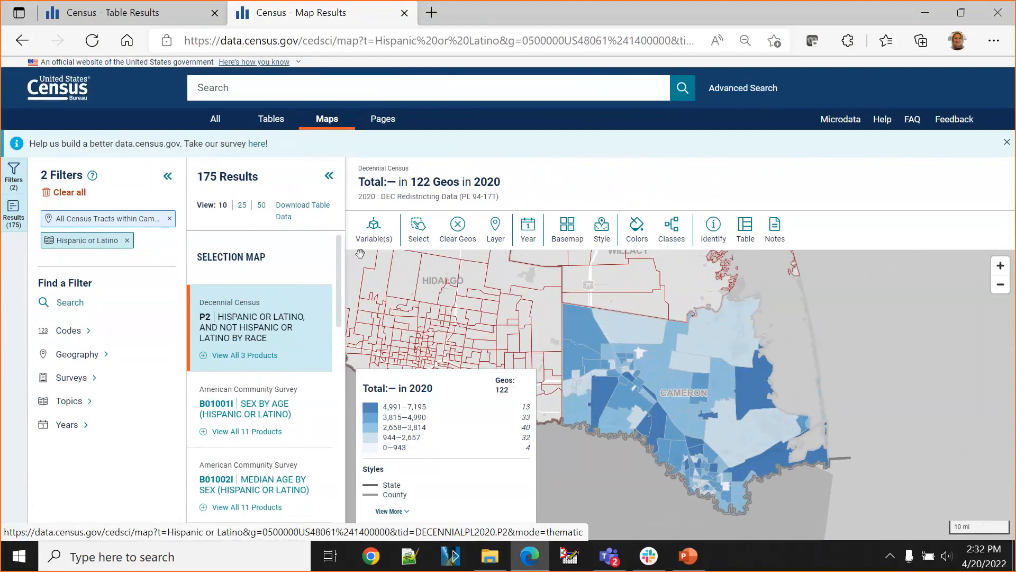
pyautogui.click(371, 233)
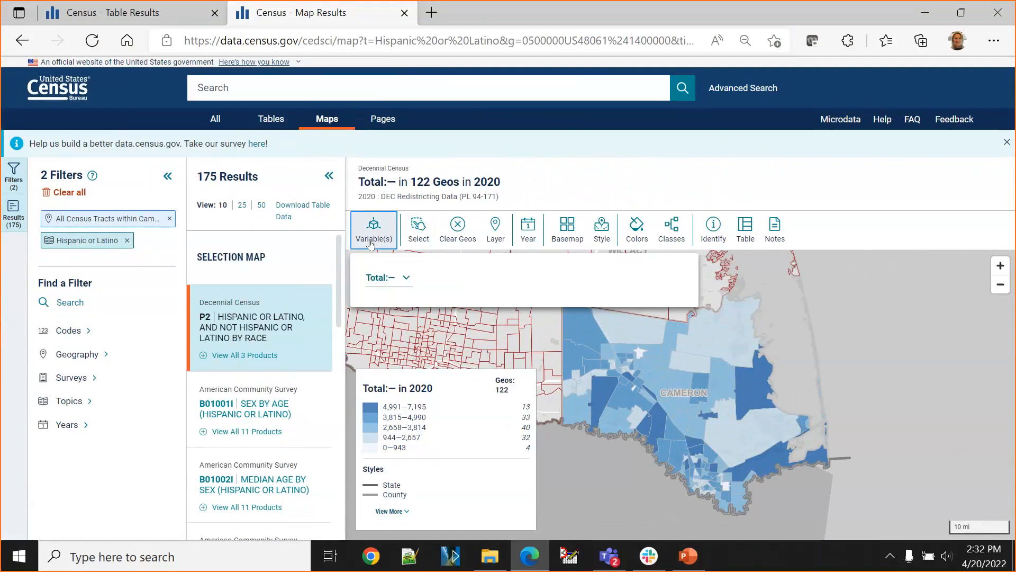
pyautogui.click(401, 283)
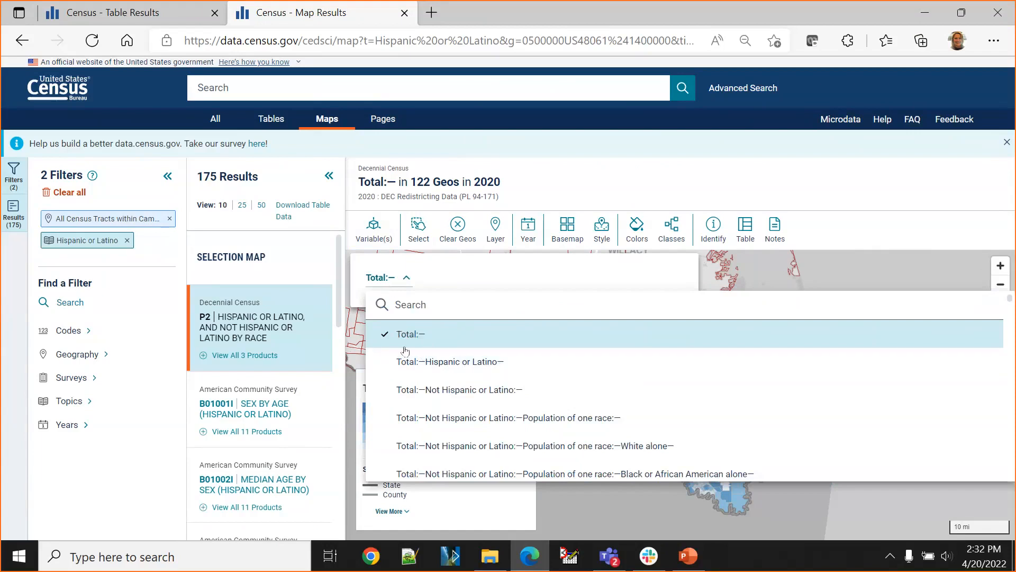
pyautogui.scroll(-2, 405, 365)
pyautogui.scroll(2, 453, 409)
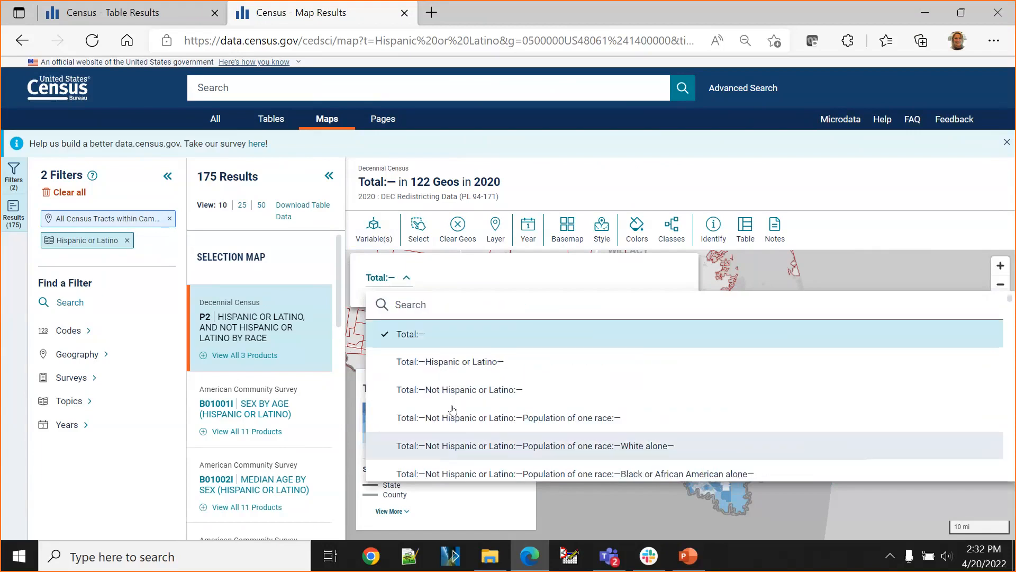
pyautogui.click(451, 364)
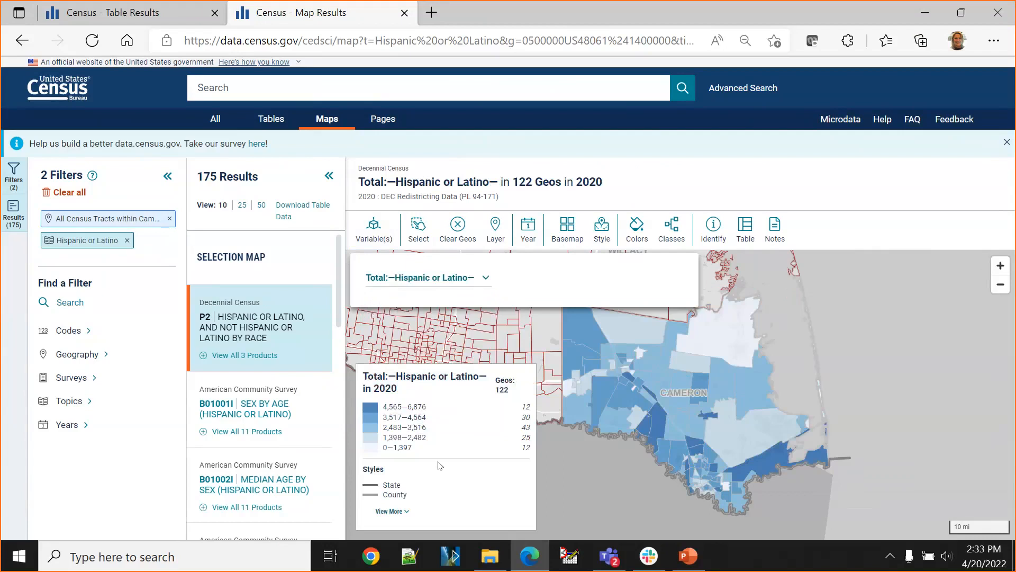
# Switch the map's year to 2010 and view the color and data classification options.
pyautogui.click(531, 236)
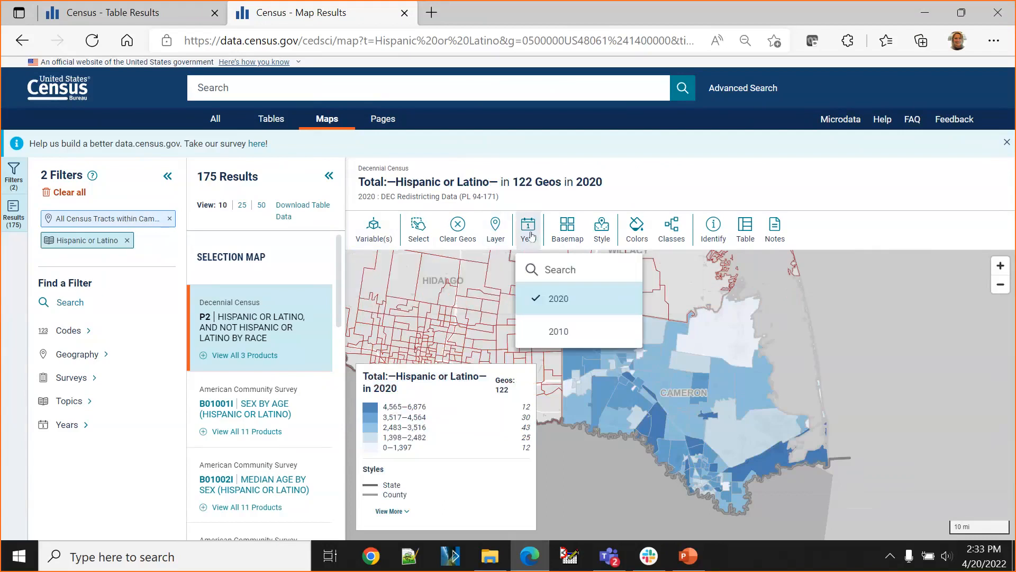
pyautogui.click(557, 332)
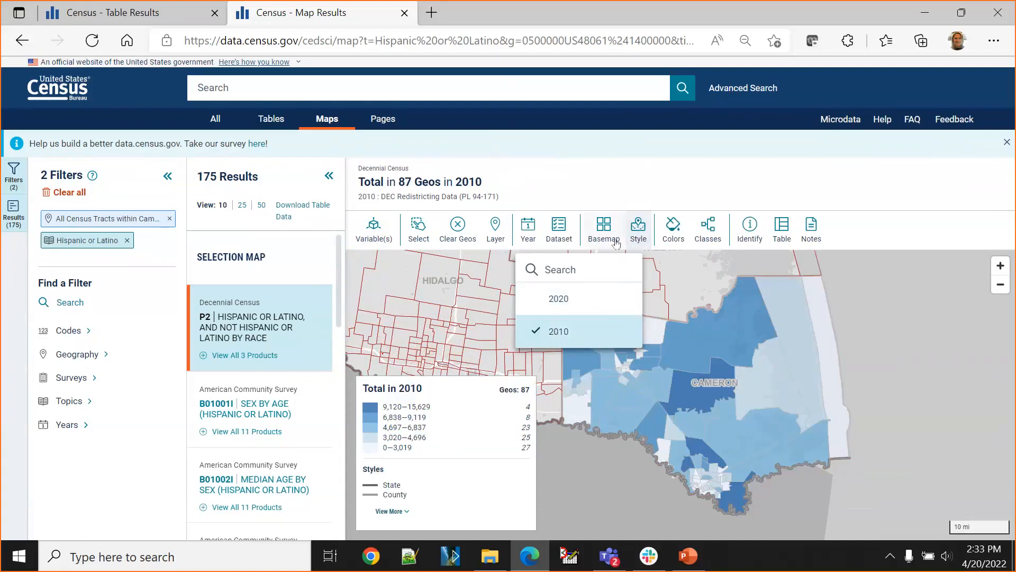
pyautogui.click(672, 238)
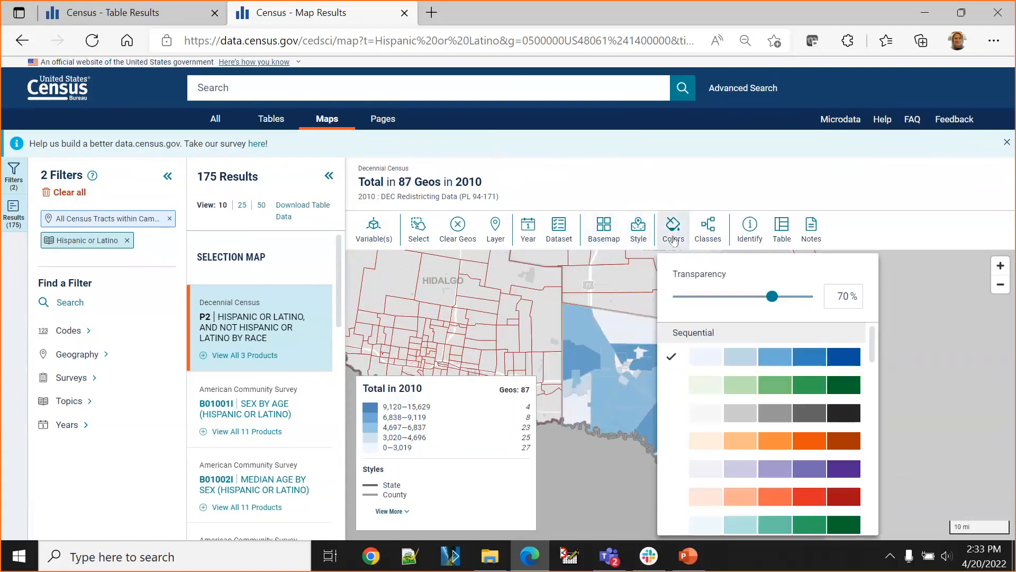
pyautogui.click(712, 237)
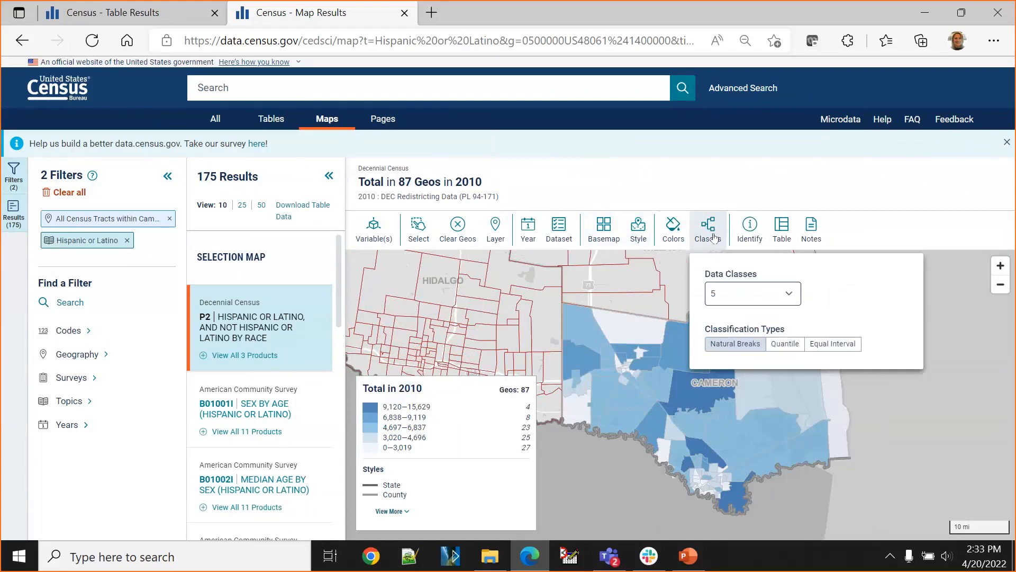
# Review the map's table of Cameron County tract totals, close it, and show the value for tract 101 on the map.
pyautogui.click(779, 237)
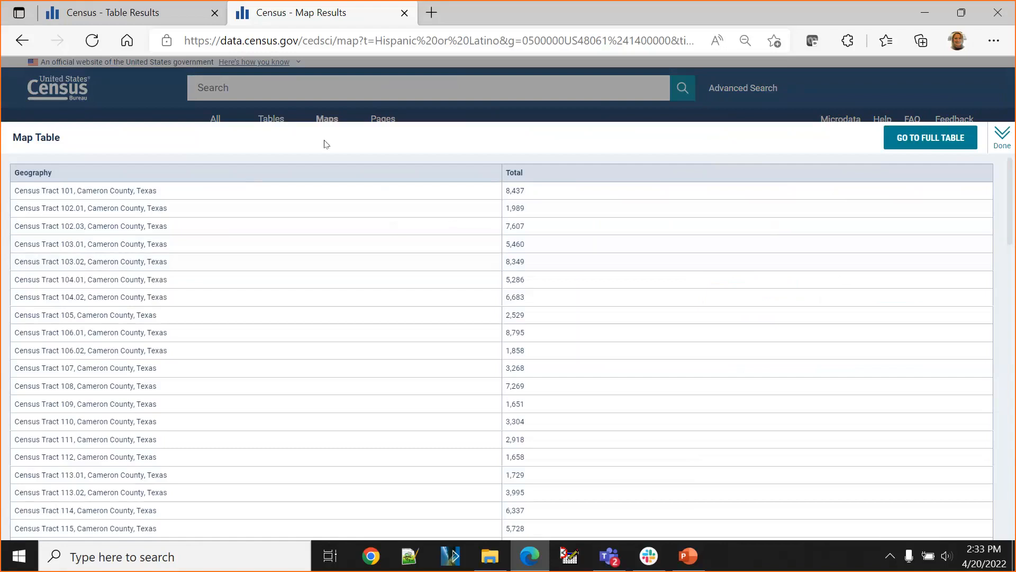
pyautogui.scroll(-5, 671, 309)
pyautogui.scroll(5, 674, 320)
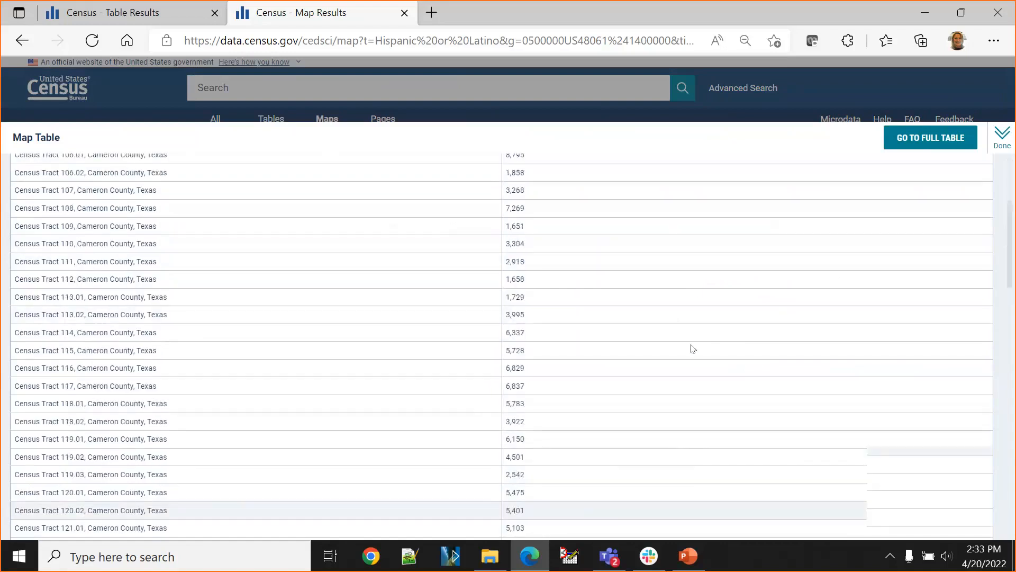
pyautogui.click(997, 149)
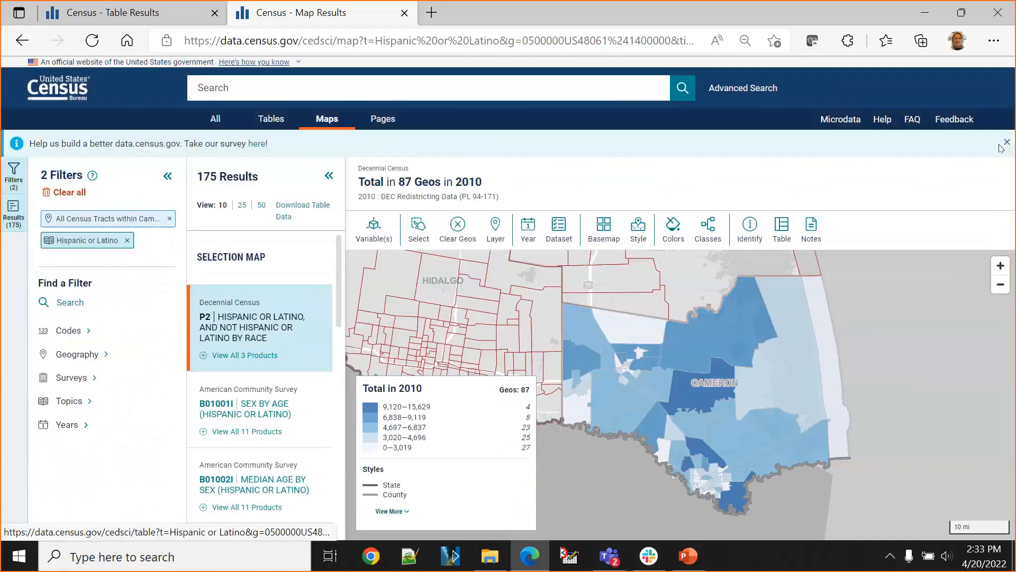
pyautogui.click(772, 330)
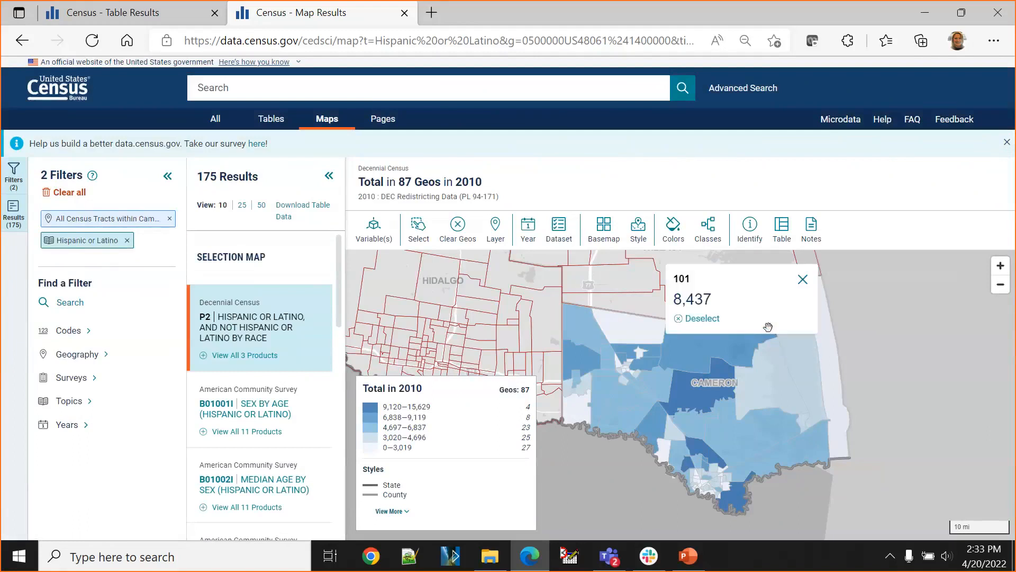
# Identify the geographies at tract 101 on the map, review the details, and exit the Identify tool.
pyautogui.click(749, 228)
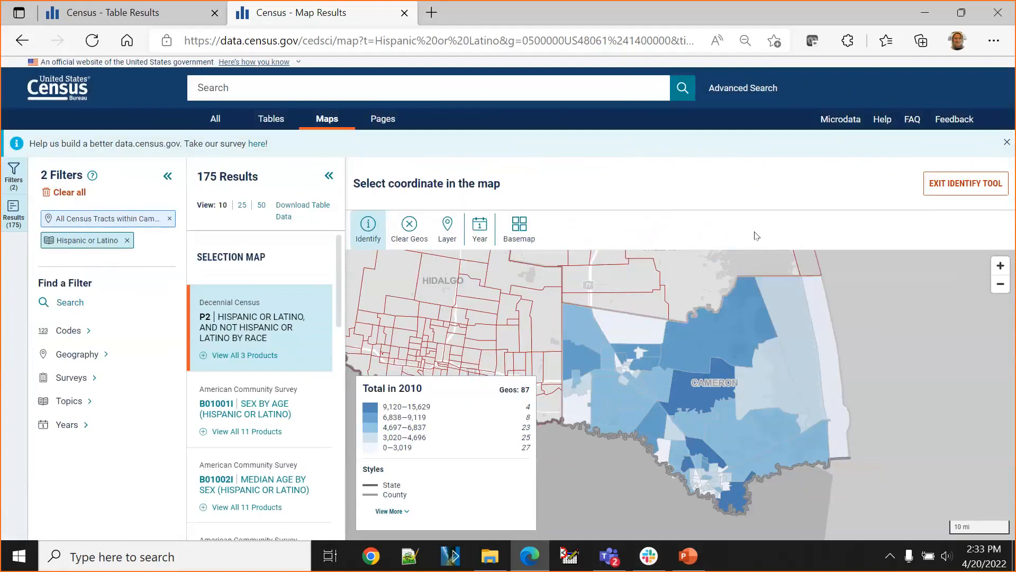
pyautogui.click(733, 326)
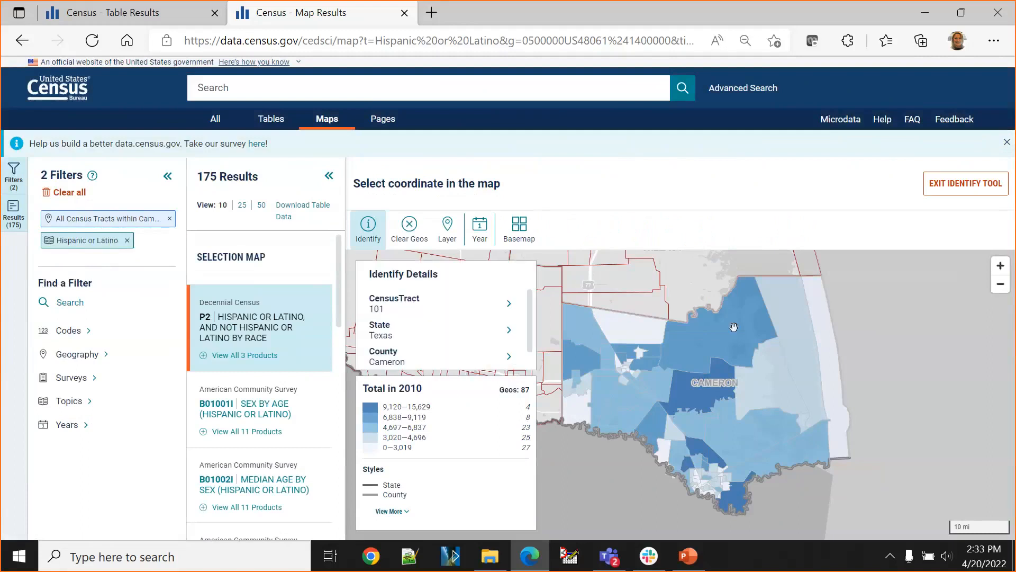
pyautogui.scroll(-1, 531, 321)
pyautogui.scroll(-1, 531, 322)
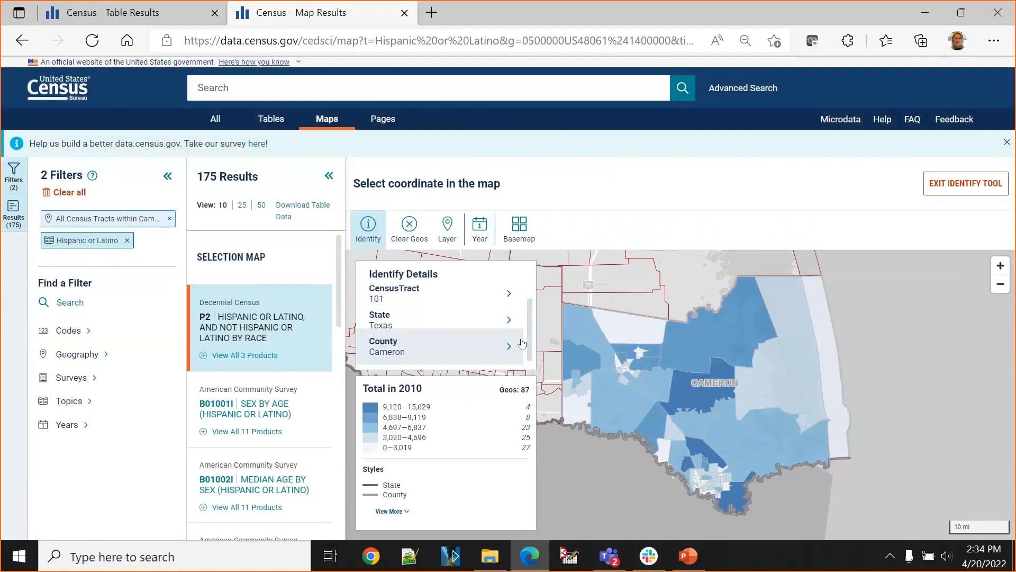
pyautogui.click(962, 188)
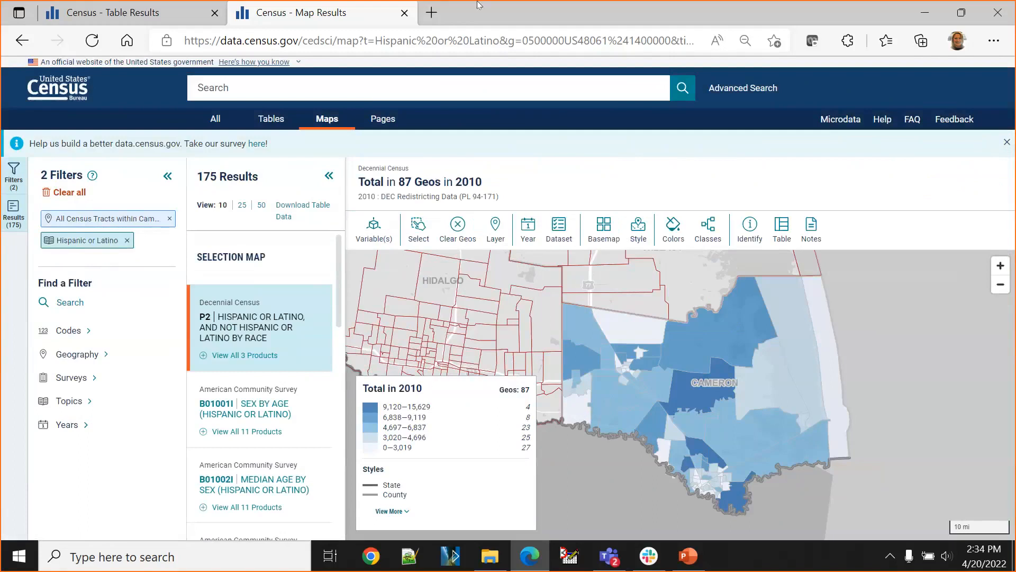
# Switch to the P2 table view, narrow the Label column, and collapse the filters and results lists.
pyautogui.click(261, 128)
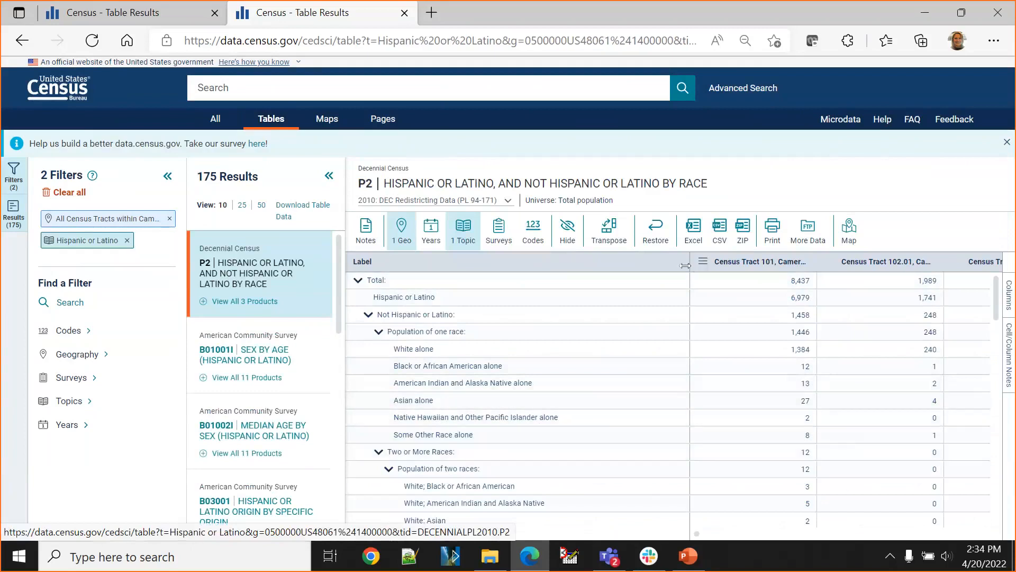
pyautogui.moveTo(684, 264); pyautogui.dragTo(546, 266)
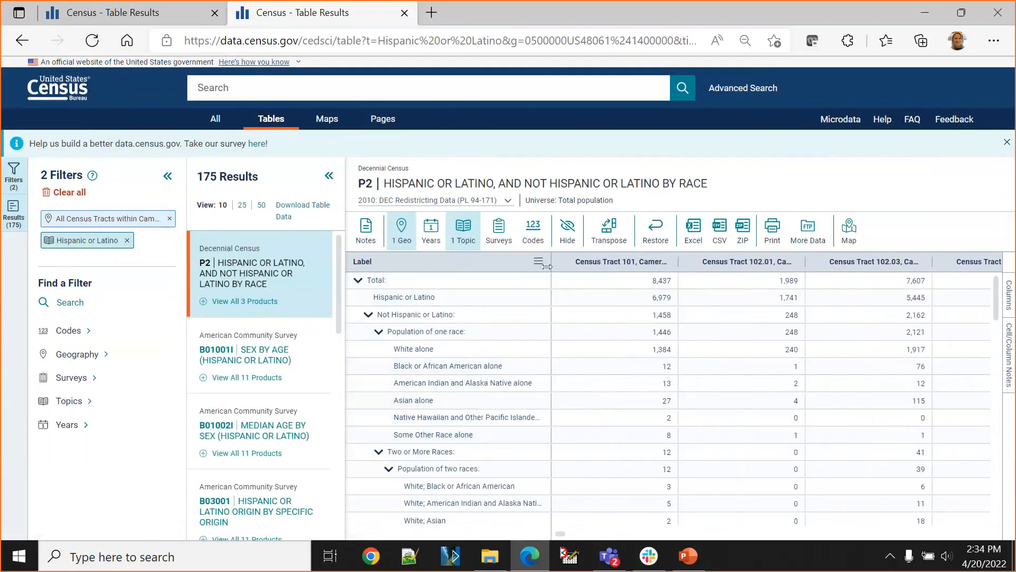
pyautogui.click(167, 176)
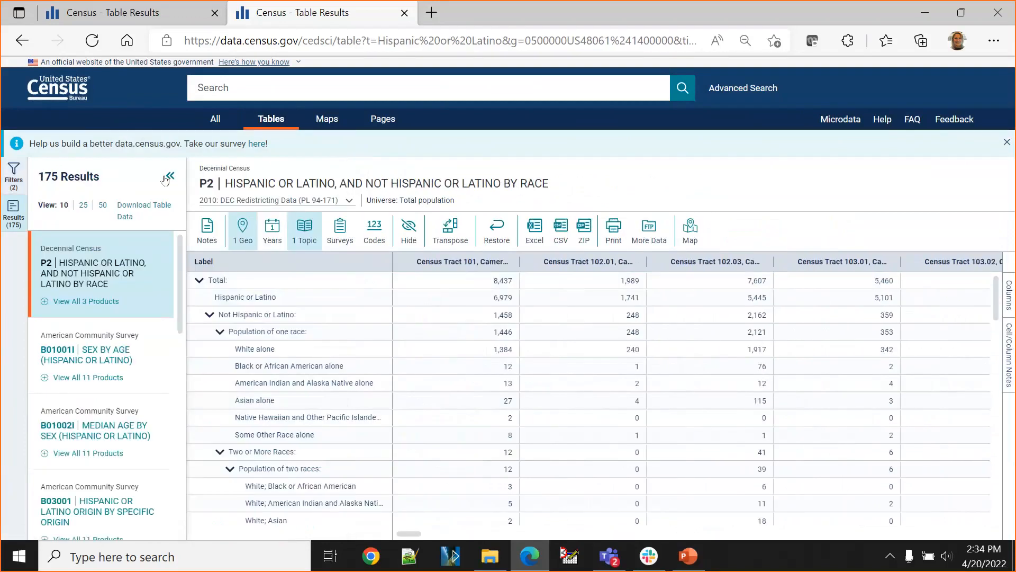
pyautogui.click(167, 178)
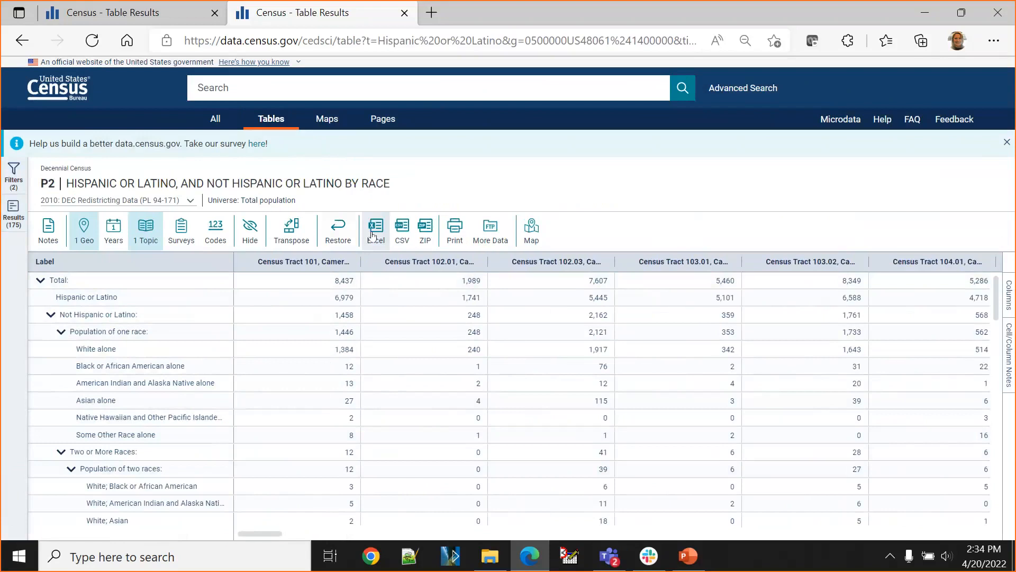
# Download table P2 as a zipped CSV for the 2020 DEC Redistricting Data (PL 94-171) vintage only.
pyautogui.click(426, 233)
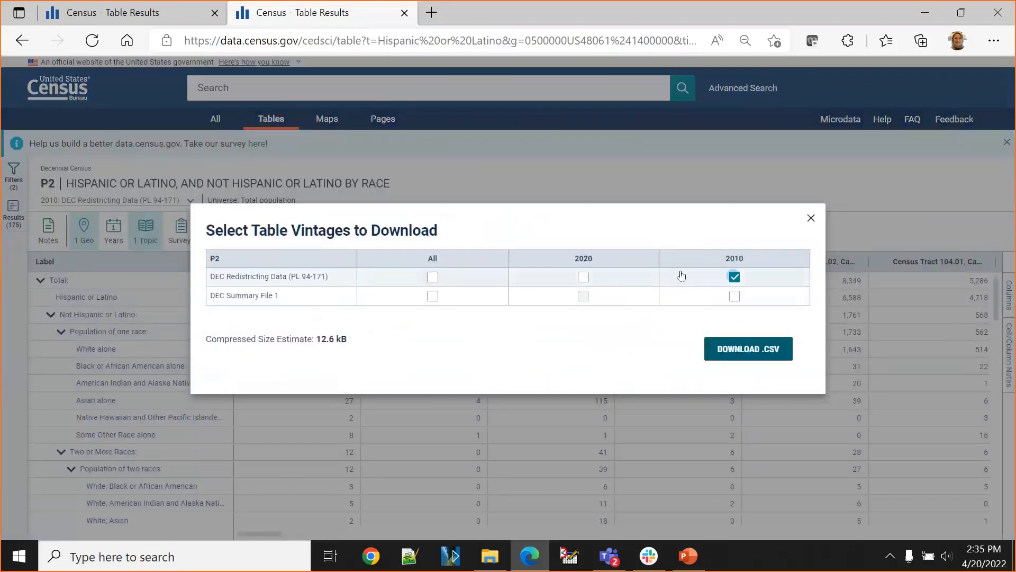
pyautogui.click(734, 276)
pyautogui.click(583, 276)
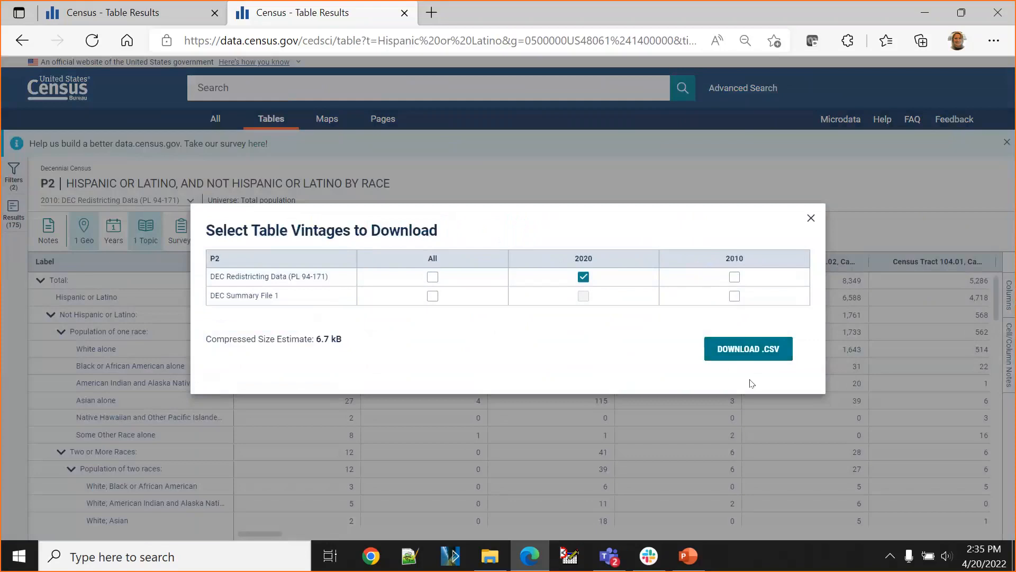
pyautogui.click(749, 349)
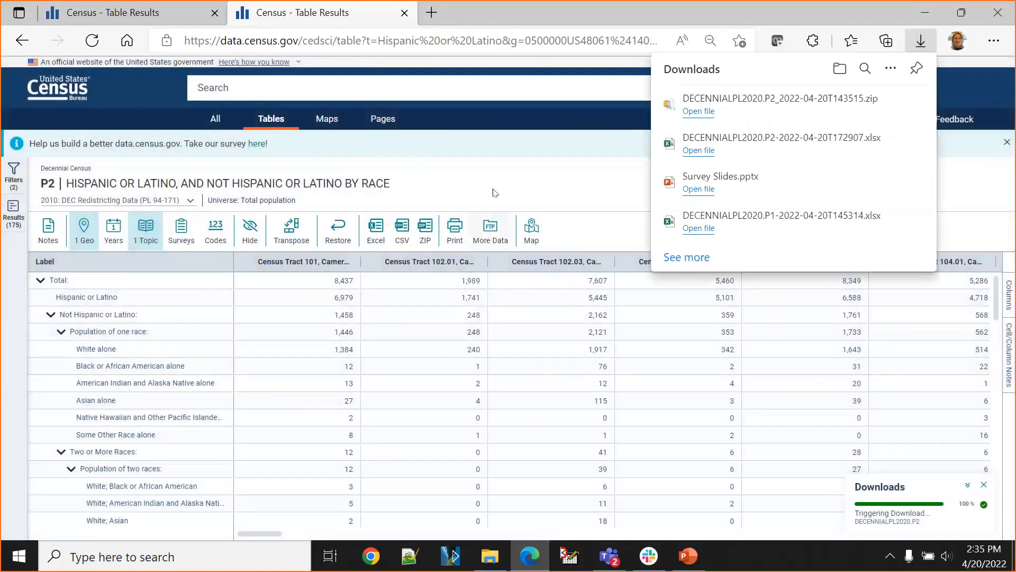
# Open the downloaded zip without extracting it and examine the first tract row in its data_with_overlays CSV.
pyautogui.click(691, 112)
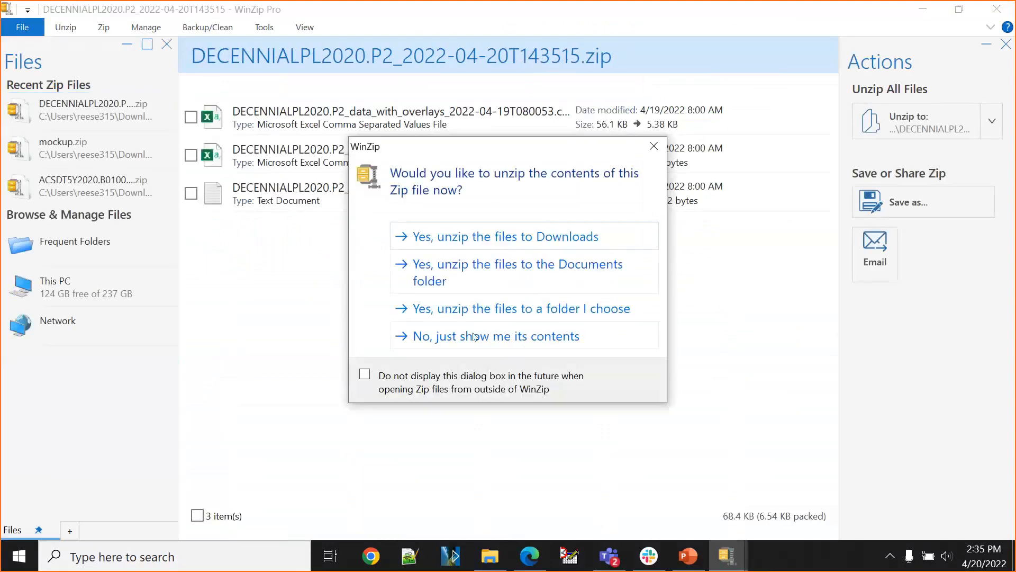
pyautogui.click(467, 332)
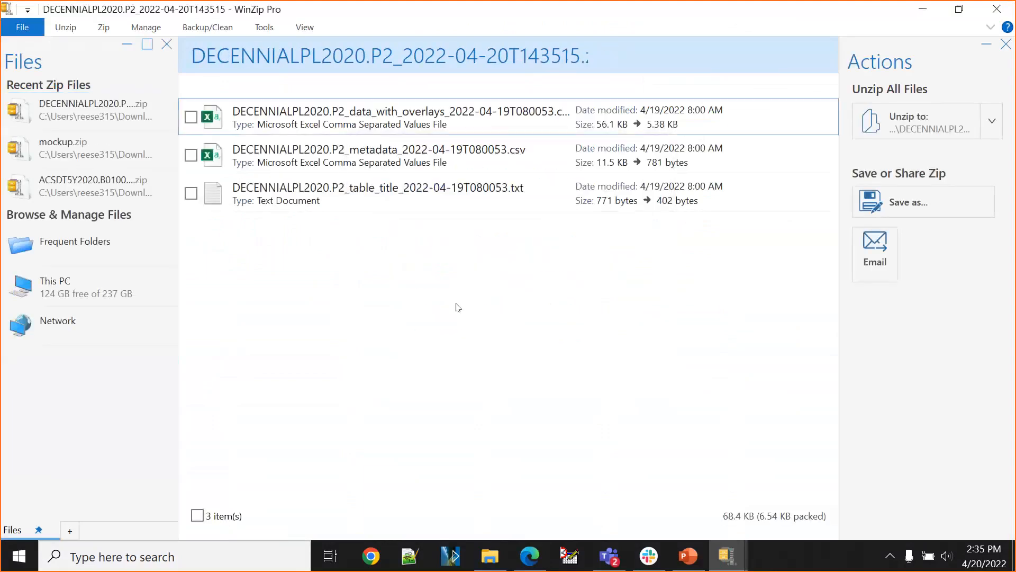
pyautogui.doubleClick(293, 110)
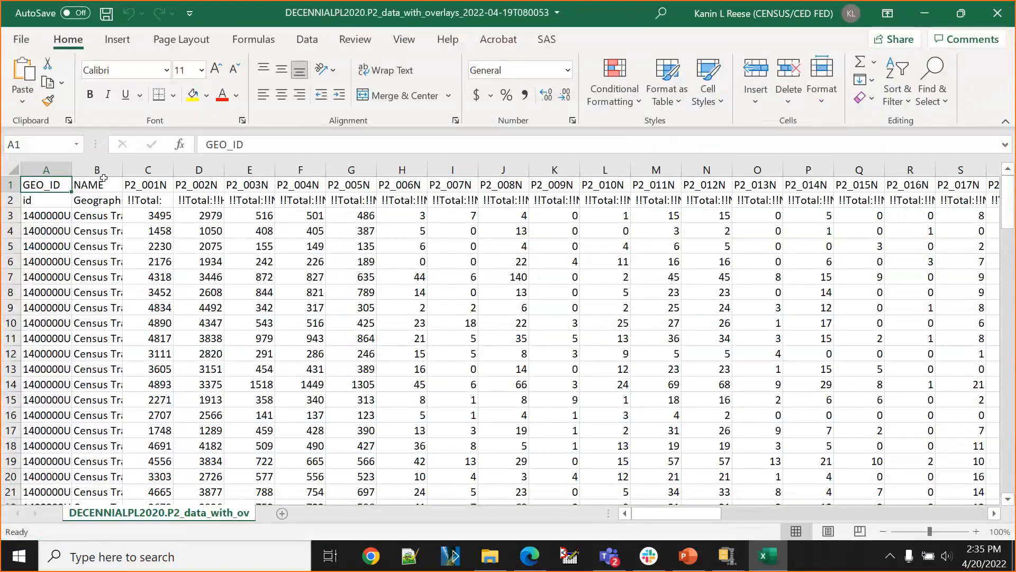
pyautogui.click(9, 215)
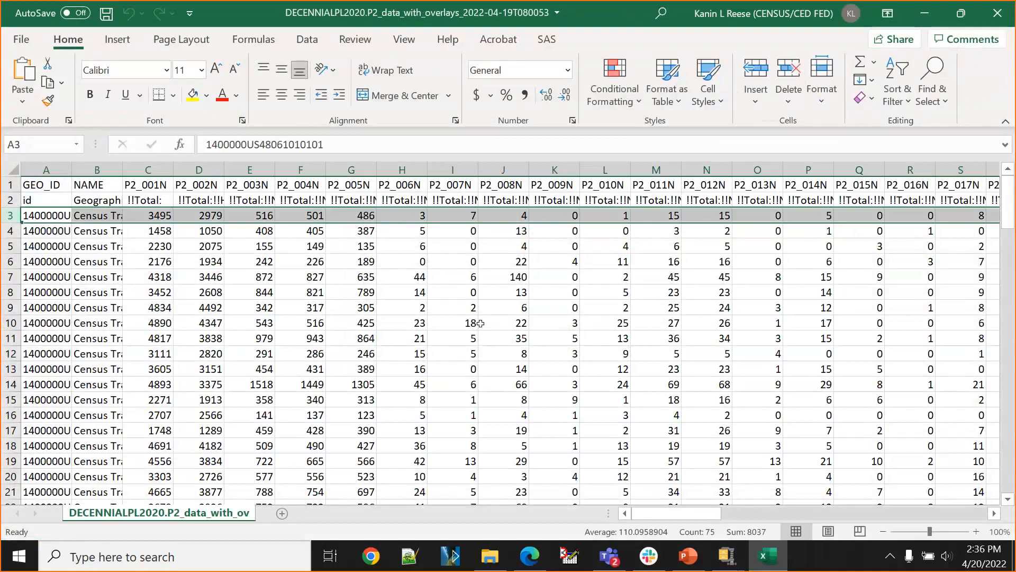
# Put the CSV away, try to close the zip archive in WinZip, and switch back to the P2 table in Edge.
pyautogui.click(933, 24)
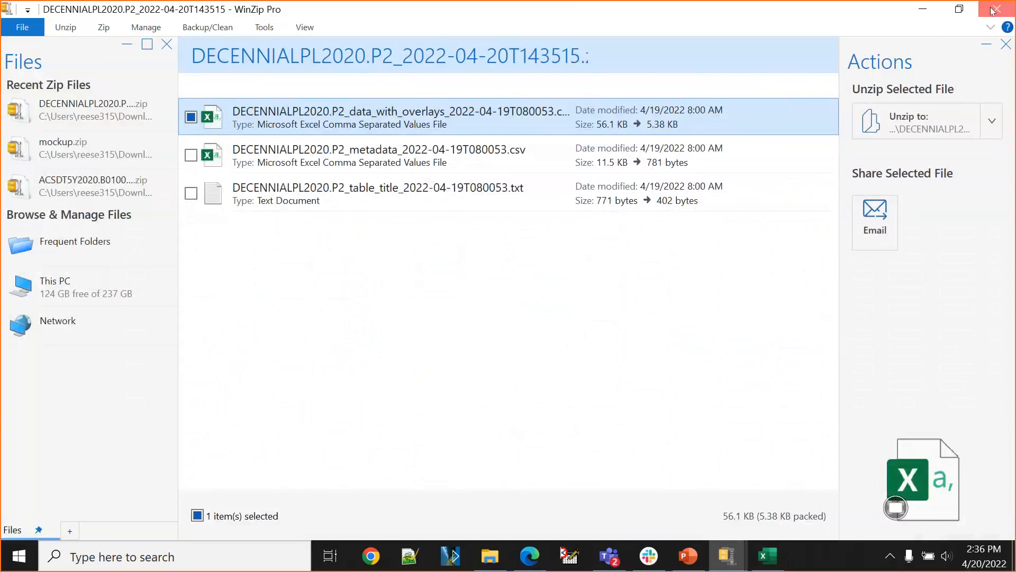
pyautogui.click(993, 11)
pyautogui.click(451, 389)
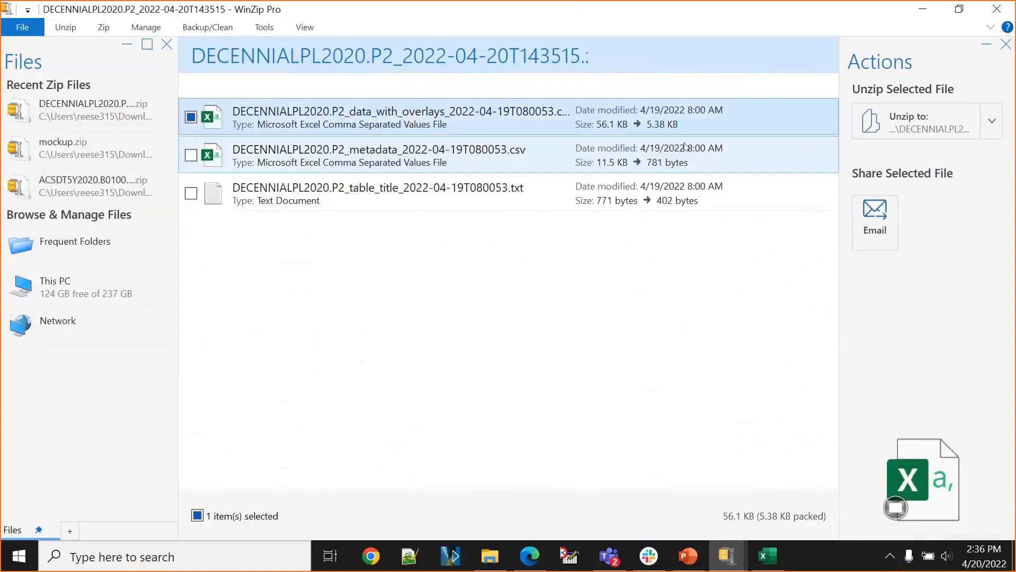
pyautogui.click(1001, 9)
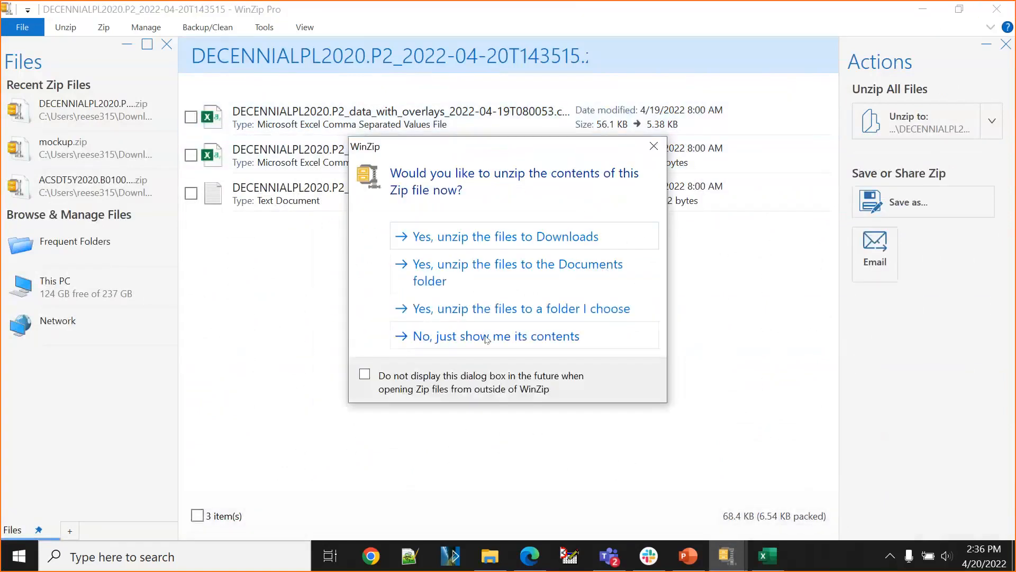
pyautogui.click(486, 339)
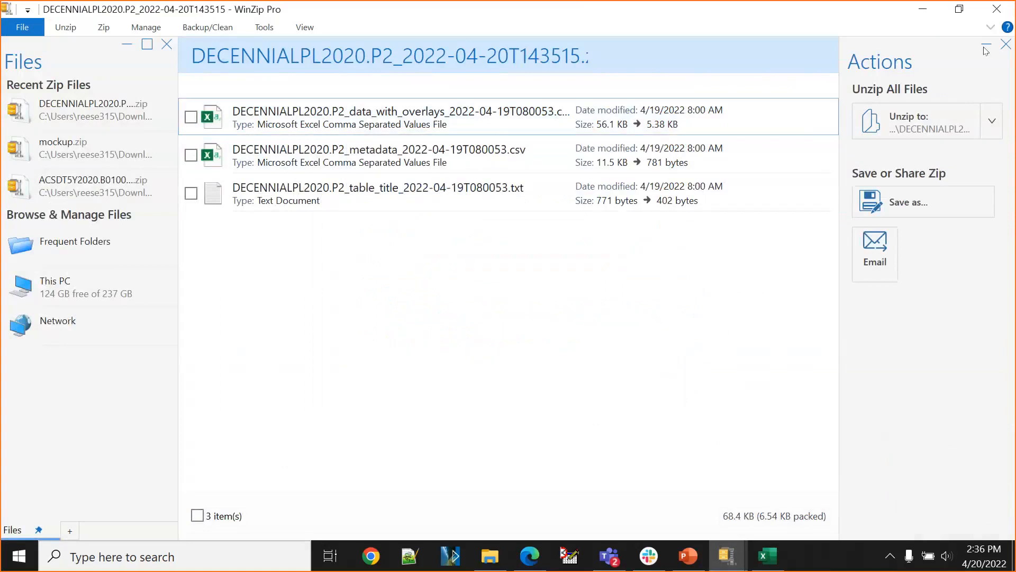
pyautogui.click(996, 9)
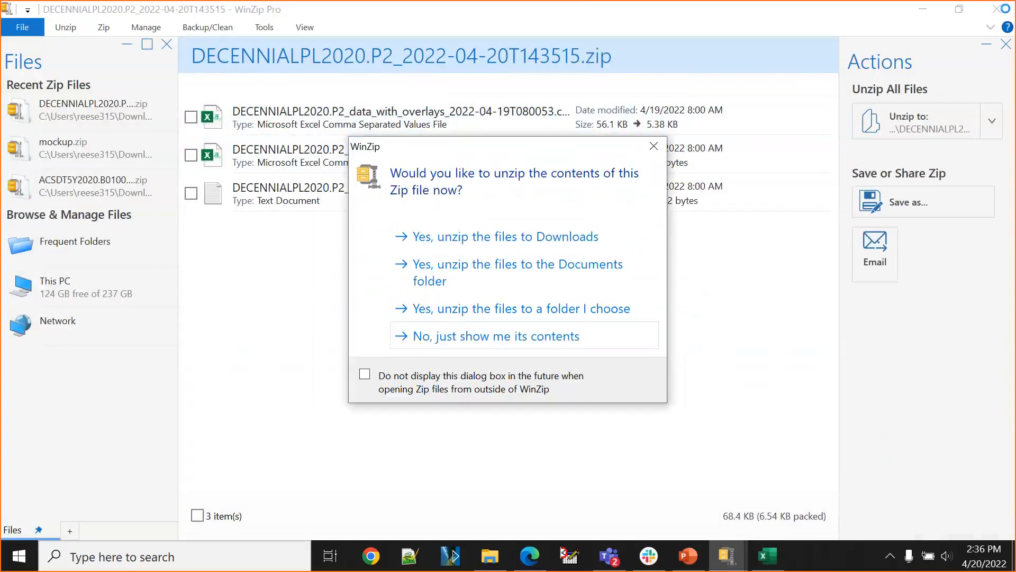
pyautogui.click(654, 147)
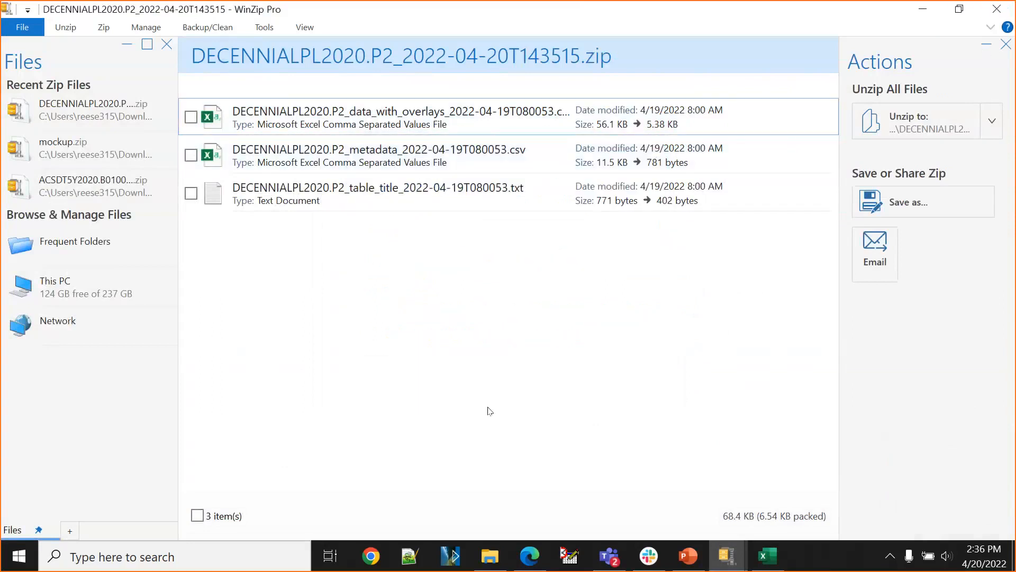
pyautogui.click(523, 564)
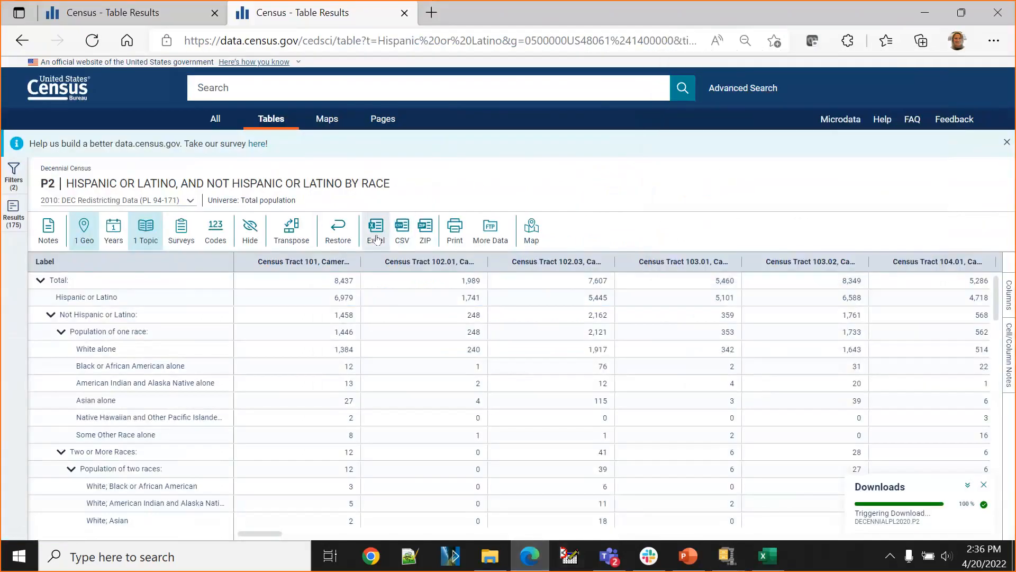
# Download the 2010 P2 table as an Excel workbook, open it, and review its Information sheet.
pyautogui.click(376, 240)
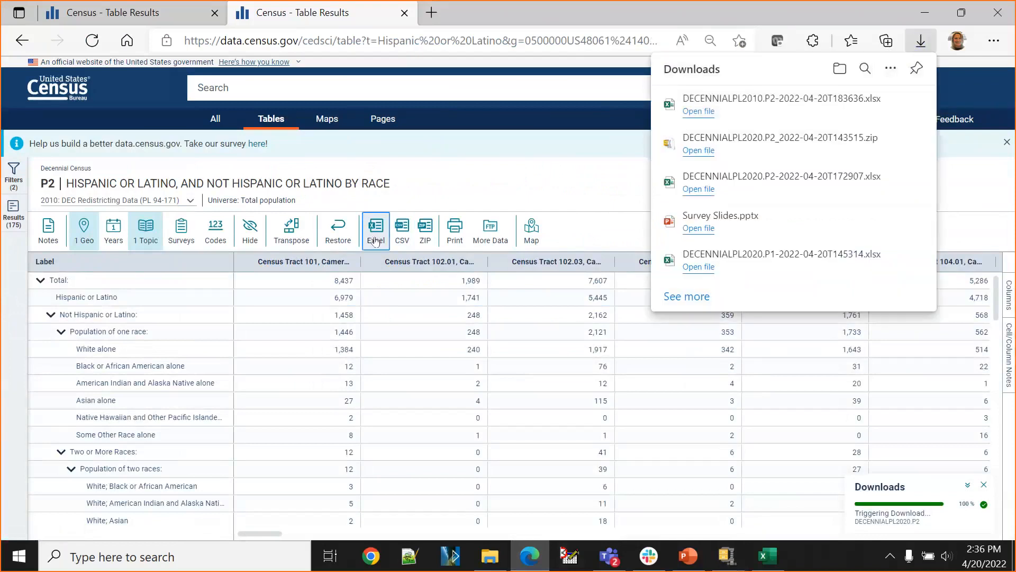
pyautogui.click(699, 111)
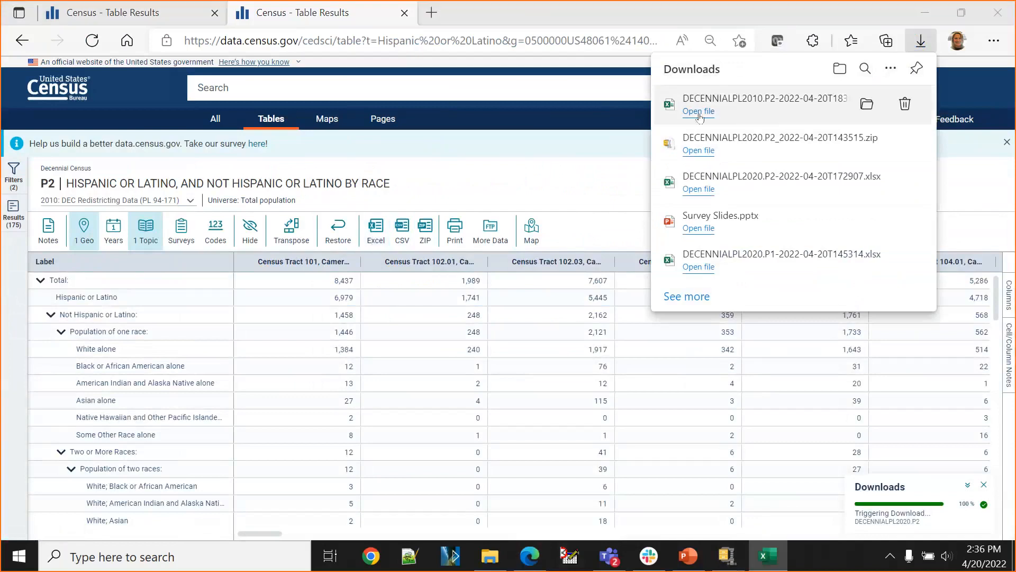
pyautogui.scroll(-1, 367, 357)
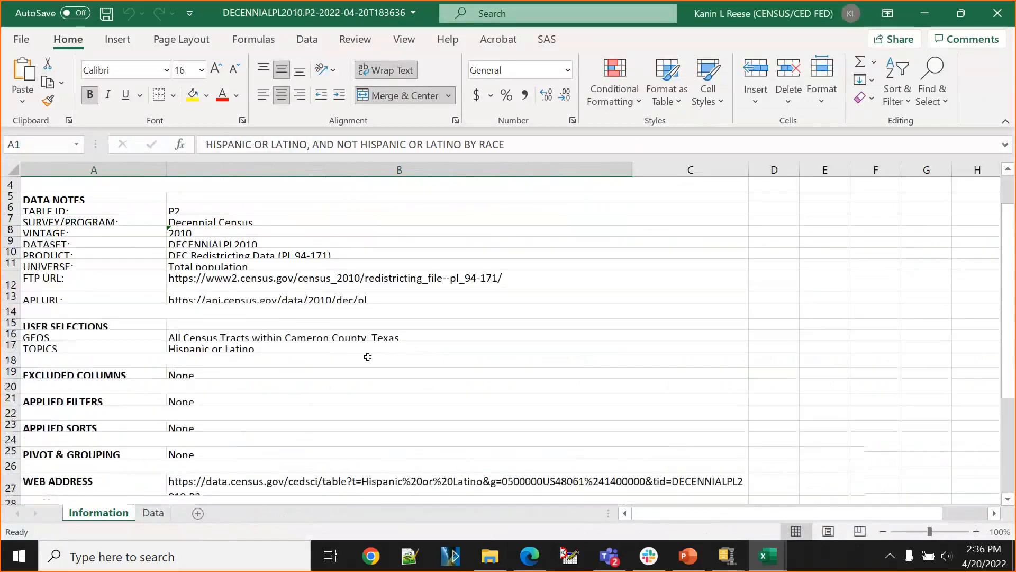
pyautogui.scroll(-6, 367, 356)
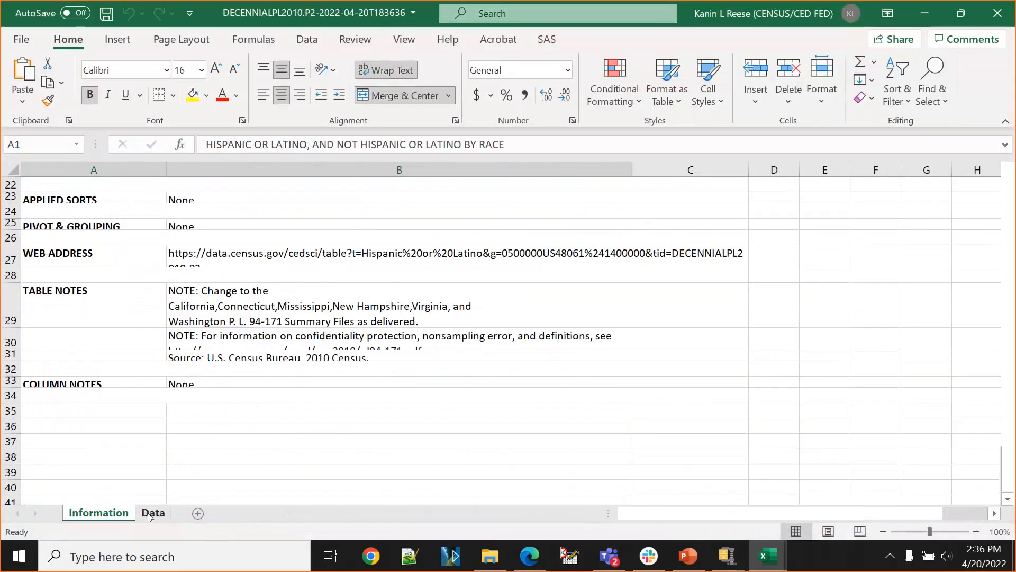
# Examine the race rows and census tract columns on the workbook's Data sheet, and close the workbook.
pyautogui.click(151, 513)
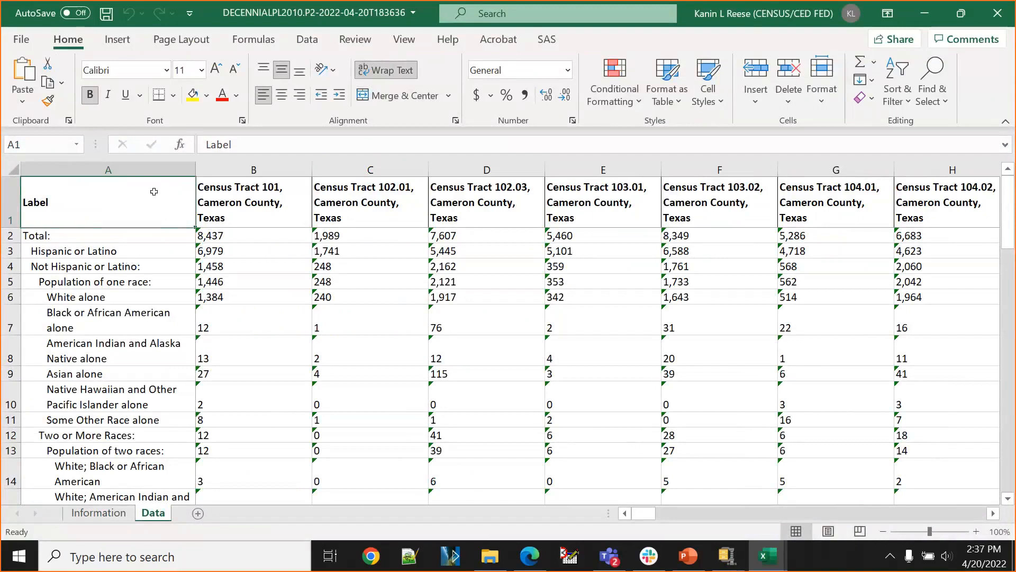
pyautogui.click(173, 248)
pyautogui.press('Down')
pyautogui.press('Down')
pyautogui.press('Down')
pyautogui.press('Down')
pyautogui.press('Down')
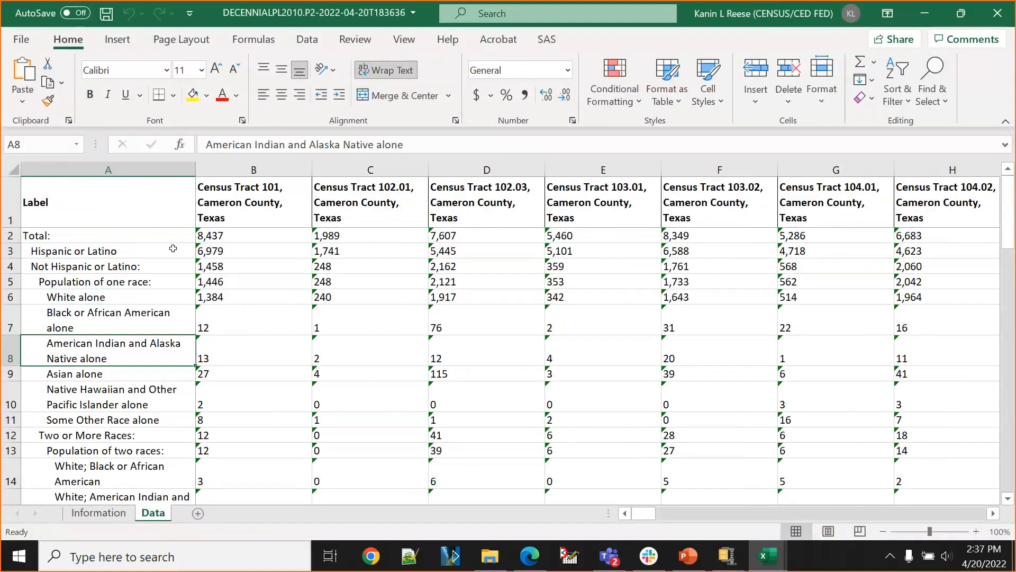
pyautogui.press('Up')
pyautogui.press('Up')
pyautogui.press('Up')
pyautogui.press('Up')
pyautogui.press('Up')
pyautogui.press('Up')
pyautogui.press('Right')
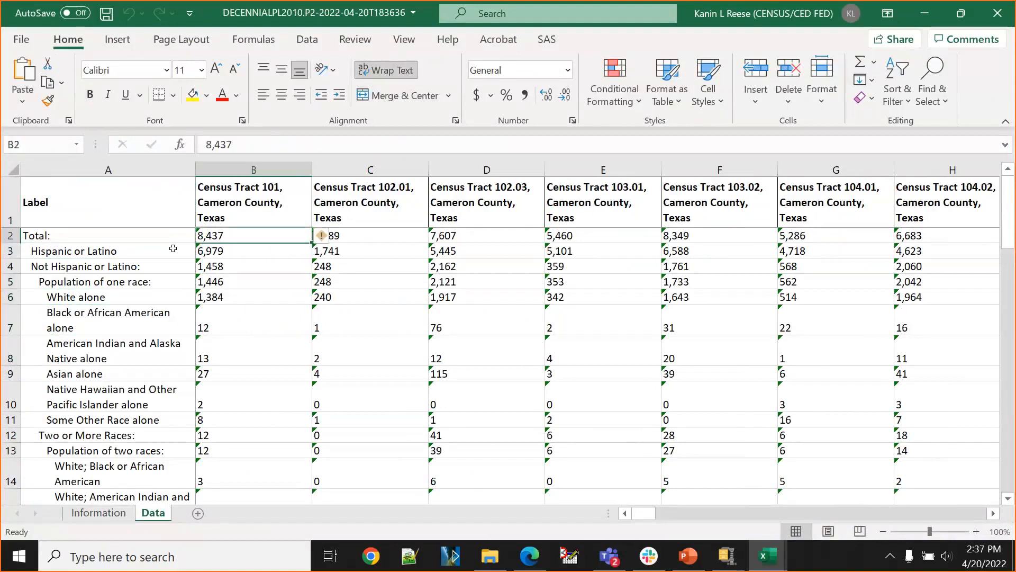
pyautogui.press('Right')
pyautogui.press('Right')
pyautogui.press('Right')
pyautogui.press('Right')
pyautogui.press('Right')
pyautogui.press('Right')
pyautogui.press('Right')
pyautogui.press('Right')
pyautogui.press('Right')
pyautogui.press('Right')
pyautogui.press('Right')
pyautogui.press('Right')
pyautogui.press('Right')
pyautogui.press('Right')
pyautogui.press('Right')
pyautogui.press('Right')
pyautogui.press('Right')
pyautogui.press('Right')
pyautogui.press('Right')
pyautogui.press('Right')
pyautogui.press('Right')
pyautogui.press('Right')
pyautogui.press('Right')
pyautogui.press('Right')
pyautogui.press('Right')
pyautogui.press('Right')
pyautogui.press('Right')
pyautogui.press('Right')
pyautogui.press('Left')
pyautogui.press('Left')
pyautogui.press('Left')
pyautogui.press('Left')
pyautogui.press('Left')
pyautogui.press('Left')
pyautogui.press('Left')
pyautogui.press('Left')
pyautogui.press('Left')
pyautogui.press('Left')
pyautogui.press('Left')
pyautogui.press('Left')
pyautogui.press('Left')
pyautogui.press('Left')
pyautogui.press('Left')
pyautogui.press('Left')
pyautogui.press('Left')
pyautogui.press('Left')
pyautogui.press('Left')
pyautogui.press('Left')
pyautogui.press('Left')
pyautogui.press('Left')
pyautogui.press('Left')
pyautogui.press('Left')
pyautogui.press('Left')
pyautogui.press('Left')
pyautogui.press('Left')
pyautogui.press('Left')
pyautogui.press('Left')
pyautogui.press('Left')
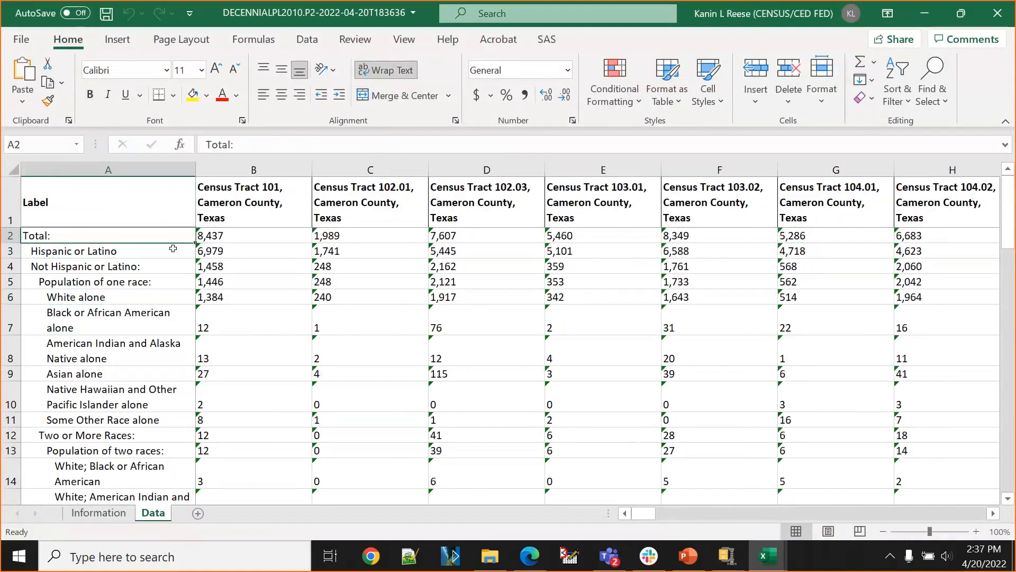
pyautogui.scroll(-6, 173, 248)
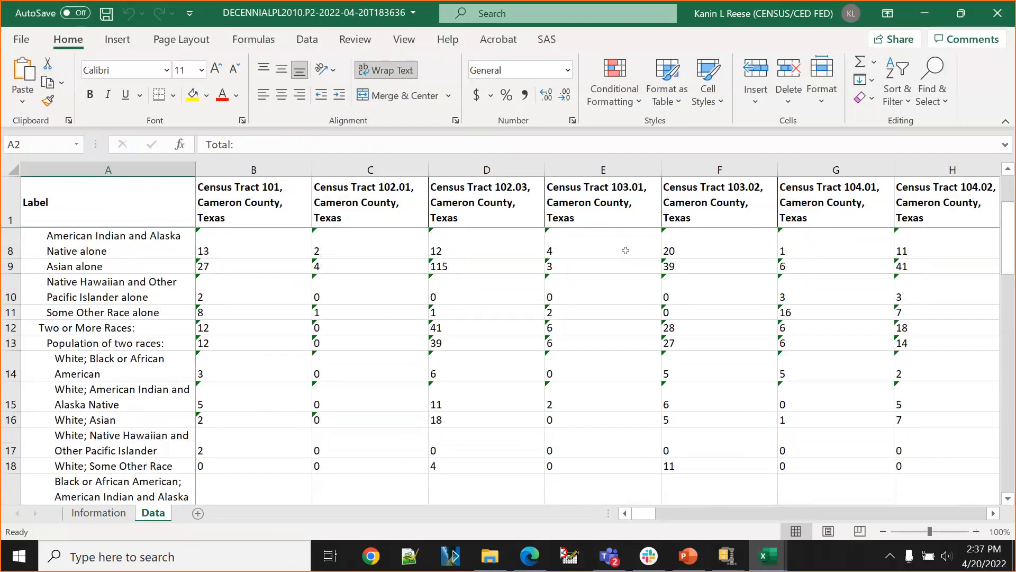
pyautogui.scroll(6, 173, 248)
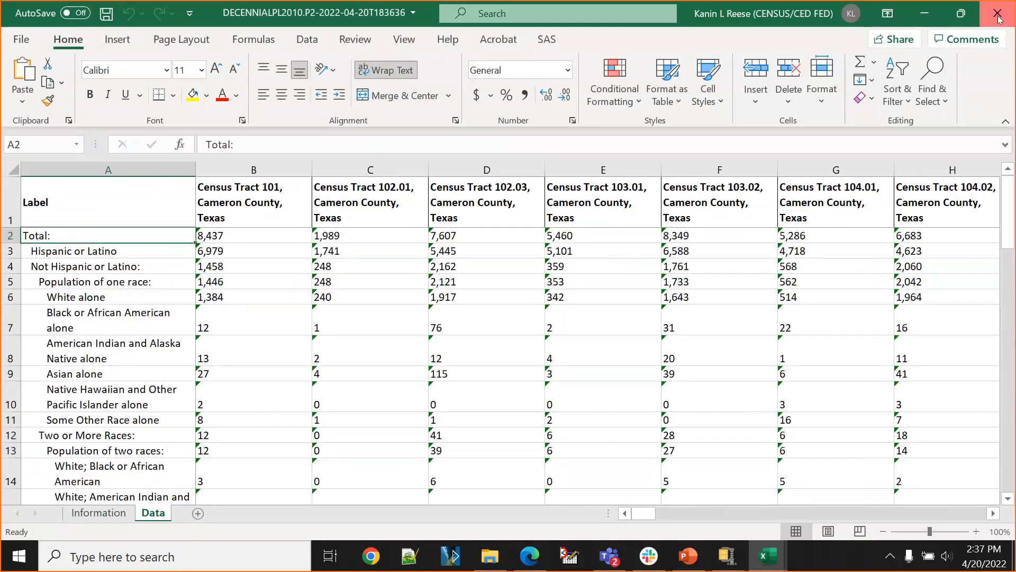
pyautogui.click(986, 25)
pyautogui.click(997, 20)
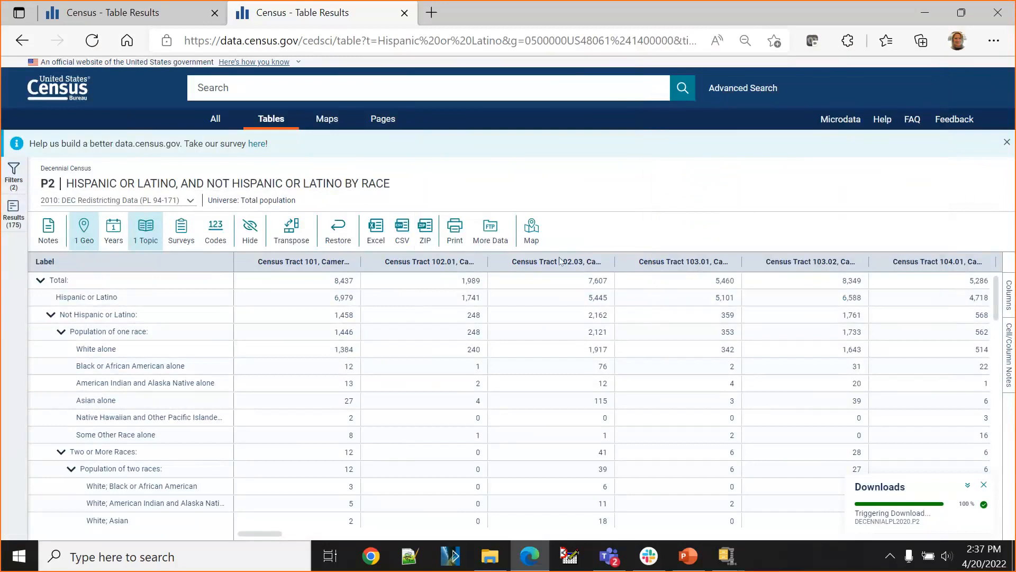
# Open the FTP site with the larger 2010 redistricting data files through More Data.
pyautogui.click(489, 238)
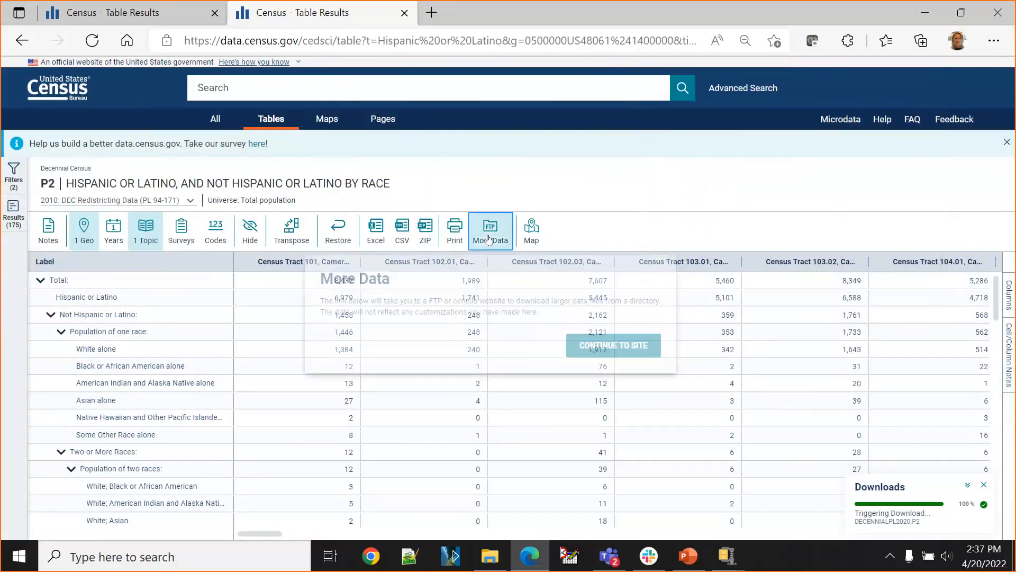
pyautogui.click(628, 354)
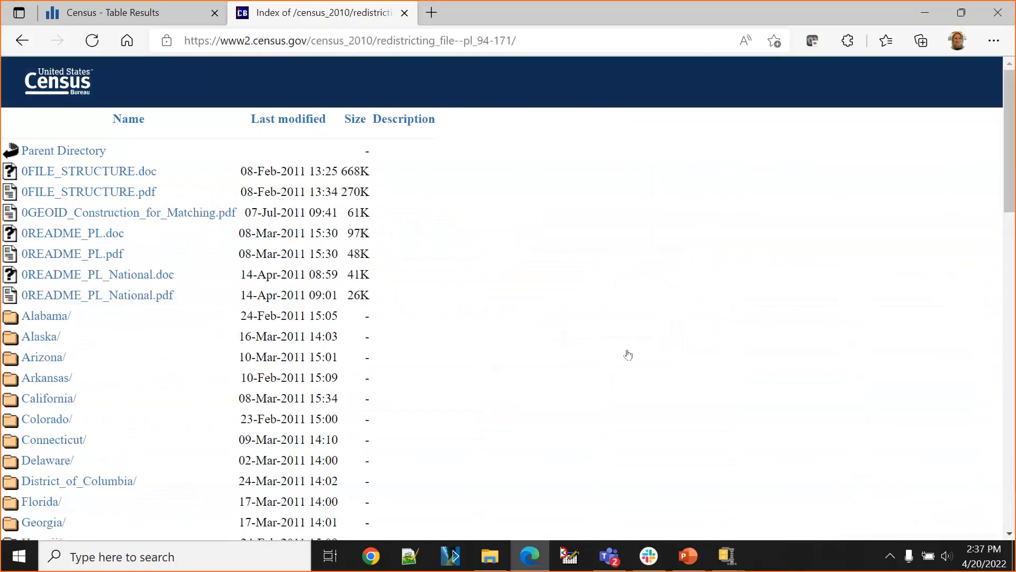
# Return from the FTP listing to the P2 table, switch to PowerPoint, and display slide 41 on finding business data by industry.
pyautogui.click(22, 41)
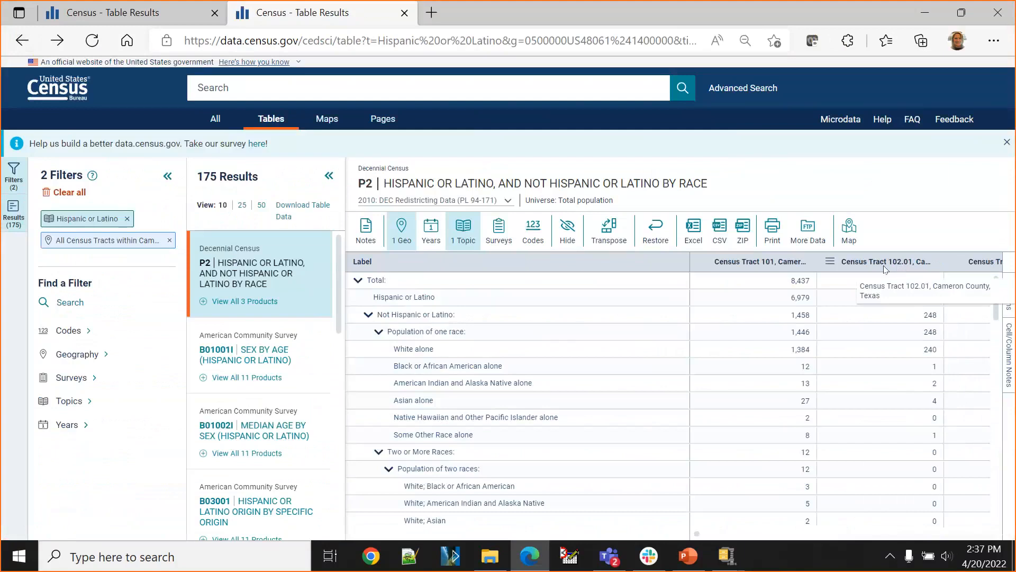
pyautogui.hotkey('alt', 'Tab')
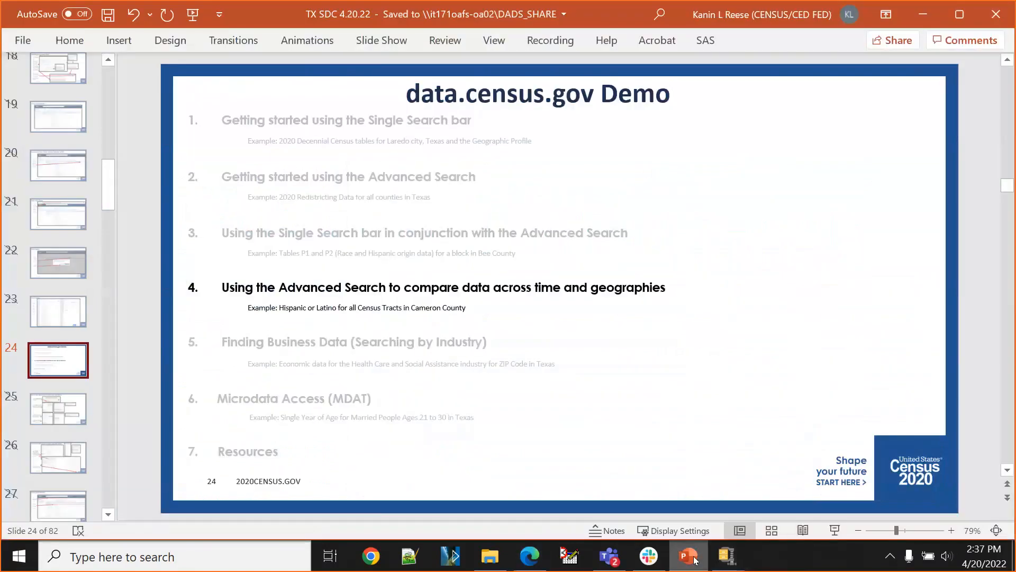
pyautogui.scroll(-5, 24, 411)
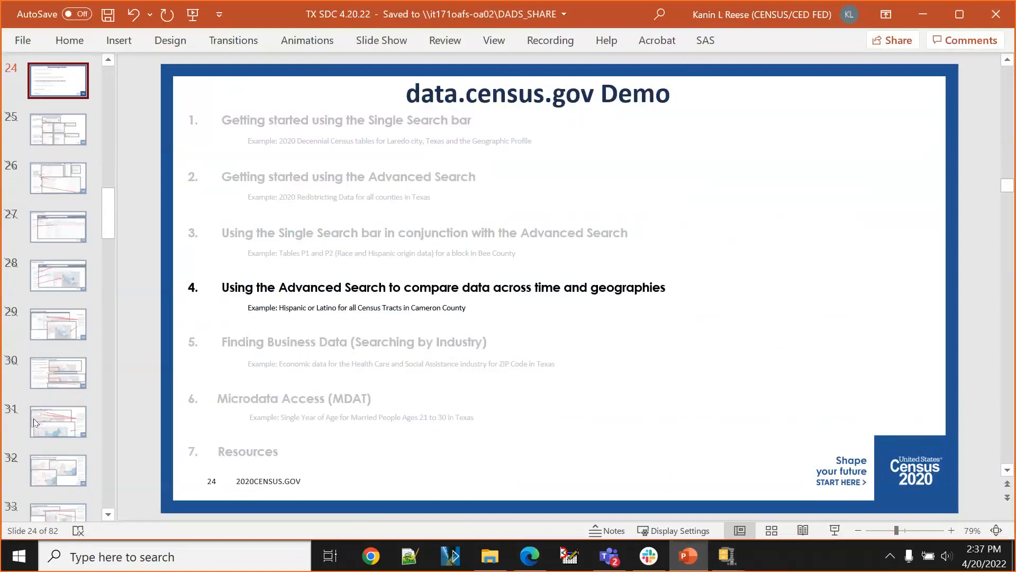
pyautogui.scroll(-5, 34, 422)
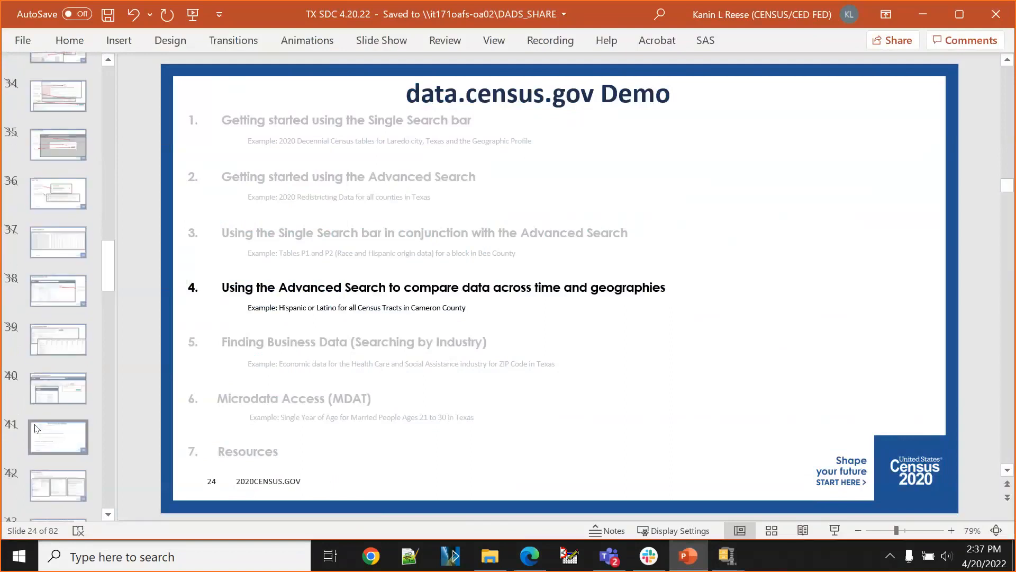
pyautogui.scroll(-3, 35, 428)
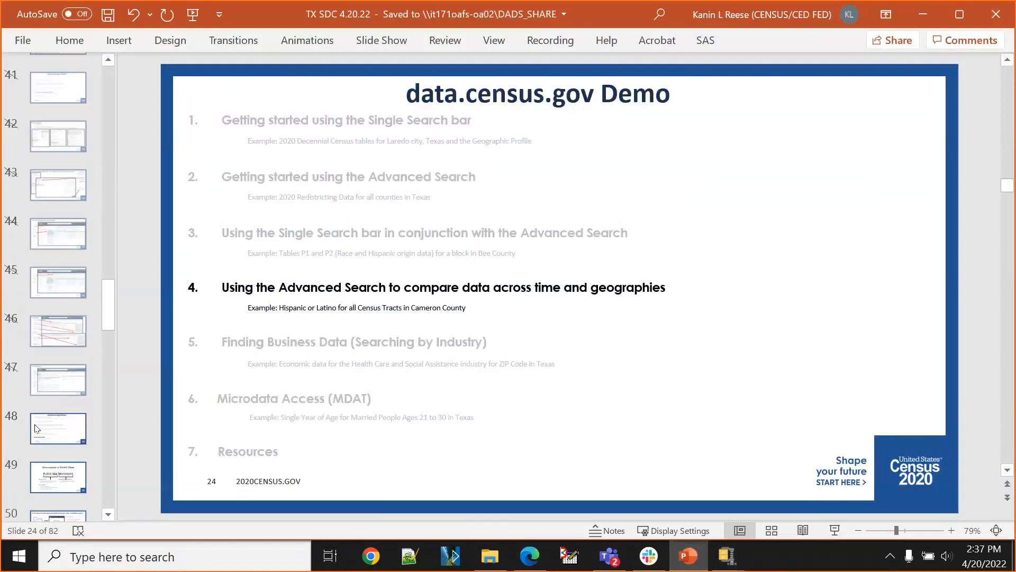
pyautogui.click(36, 428)
pyautogui.scroll(2, 37, 389)
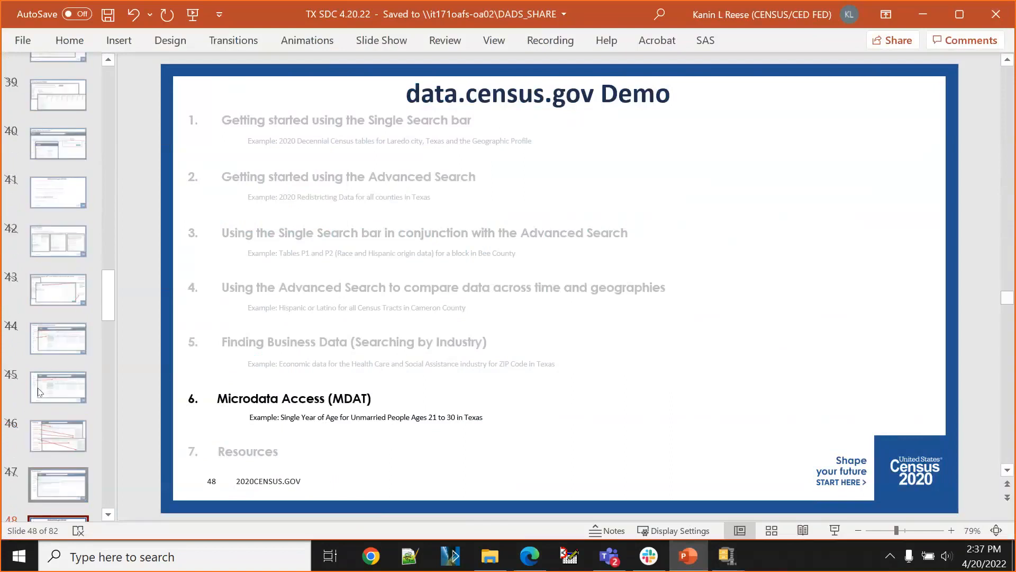
pyautogui.click(55, 243)
pyautogui.click(55, 275)
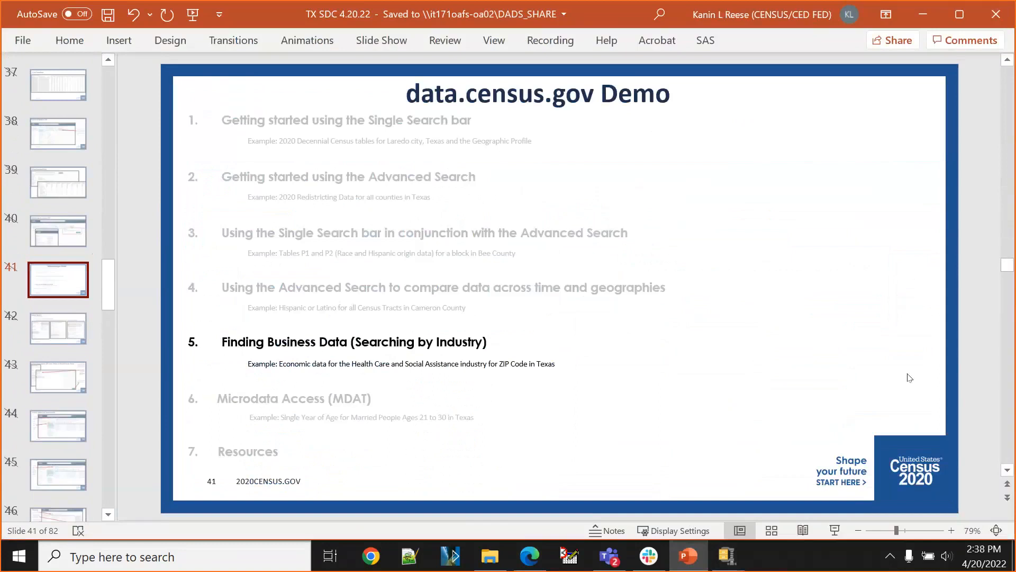
# Switch back to Edge, go to the data.census.gov home page, and open Advanced Search.
pyautogui.click(529, 555)
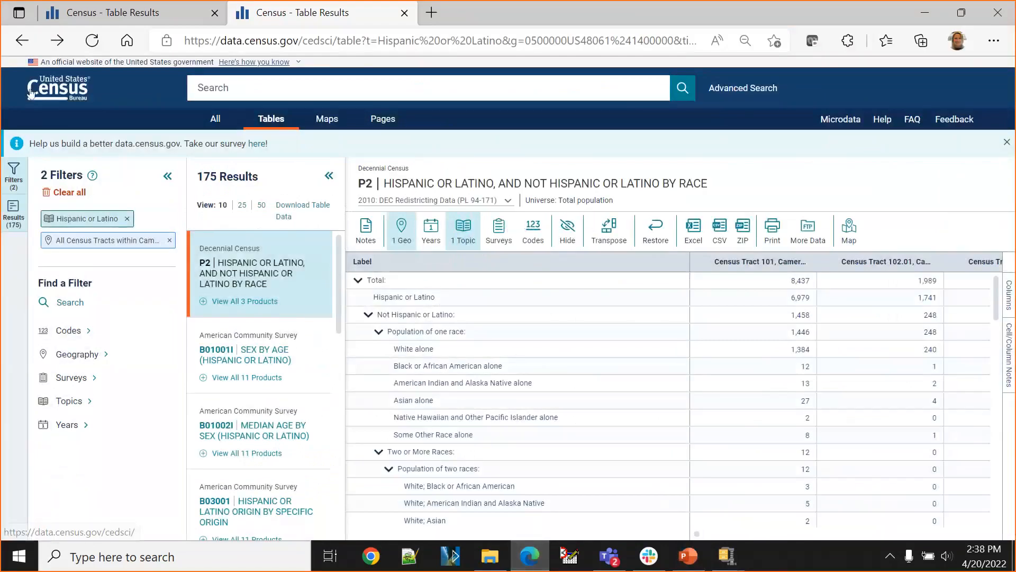
pyautogui.click(32, 94)
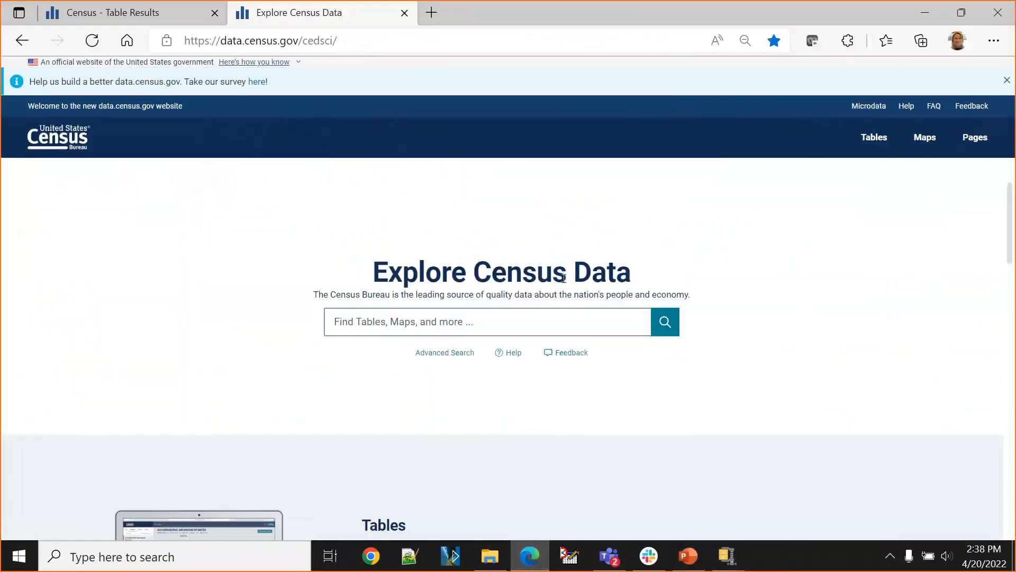
pyautogui.click(433, 355)
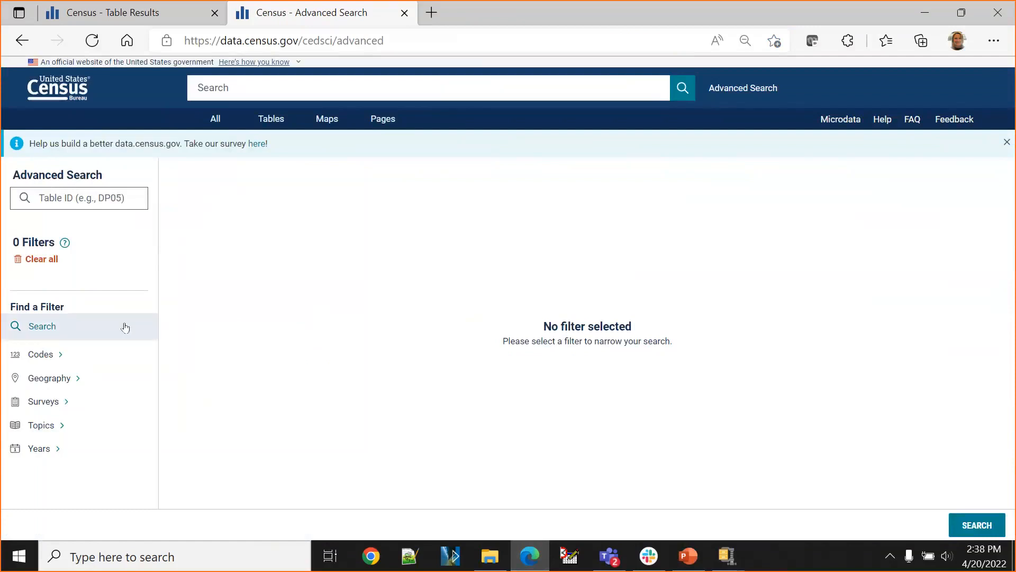
# Add the NAICS industry code 62 - Health care and social assistance as a search filter.
pyautogui.click(55, 358)
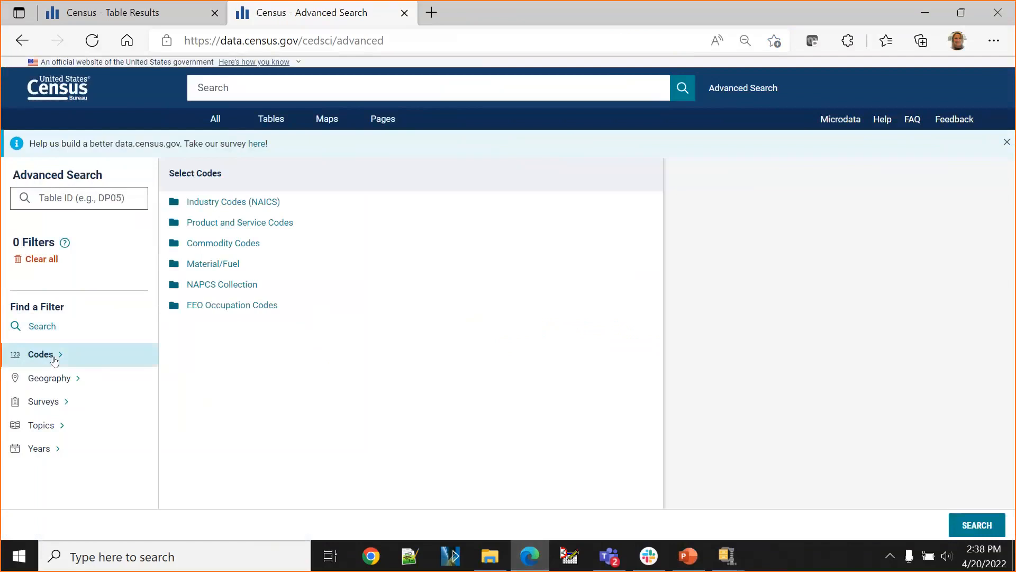
pyautogui.click(202, 203)
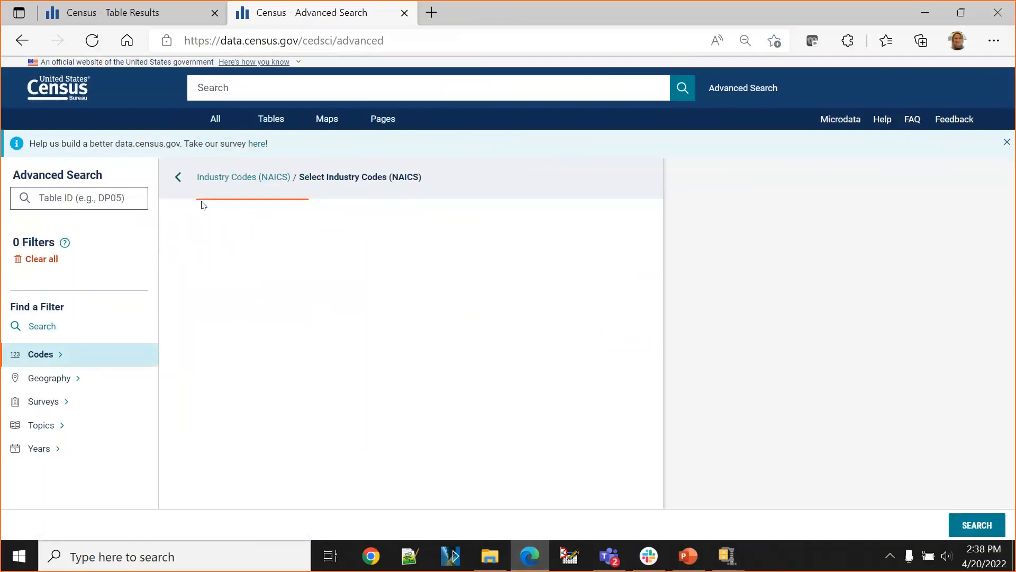
pyautogui.scroll(-5, 488, 359)
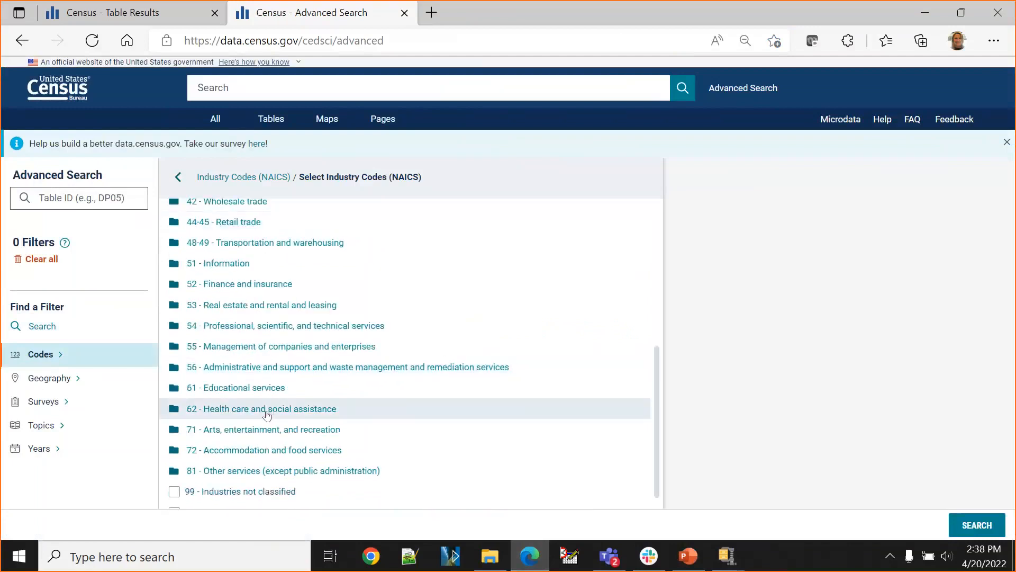
pyautogui.click(222, 411)
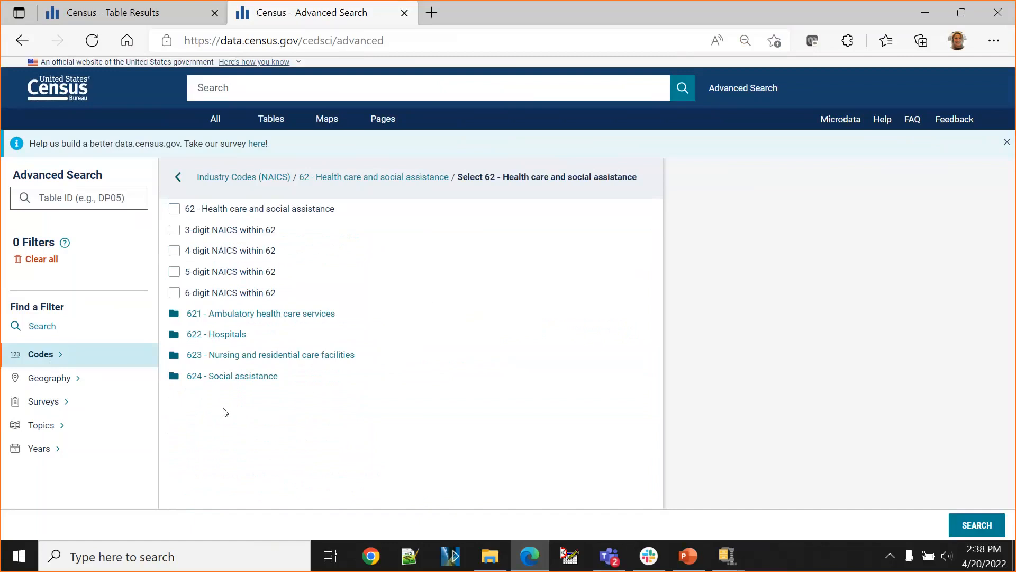
pyautogui.click(173, 209)
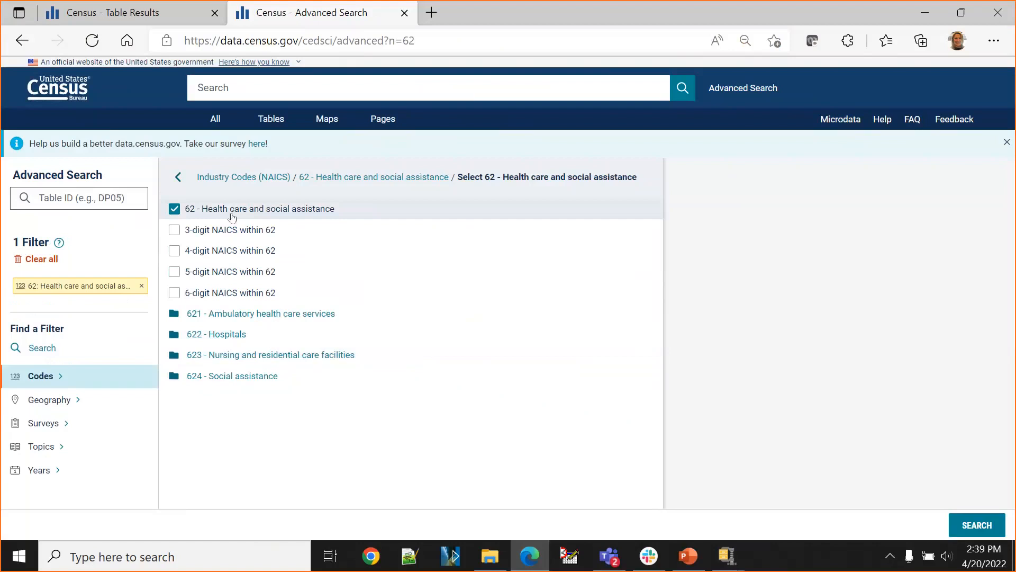
# Explore the code hierarchy under 623 - Nursing and residential care facilities down to 623210, and return to the sector 62 list.
pyautogui.click(254, 354)
pyautogui.click(227, 254)
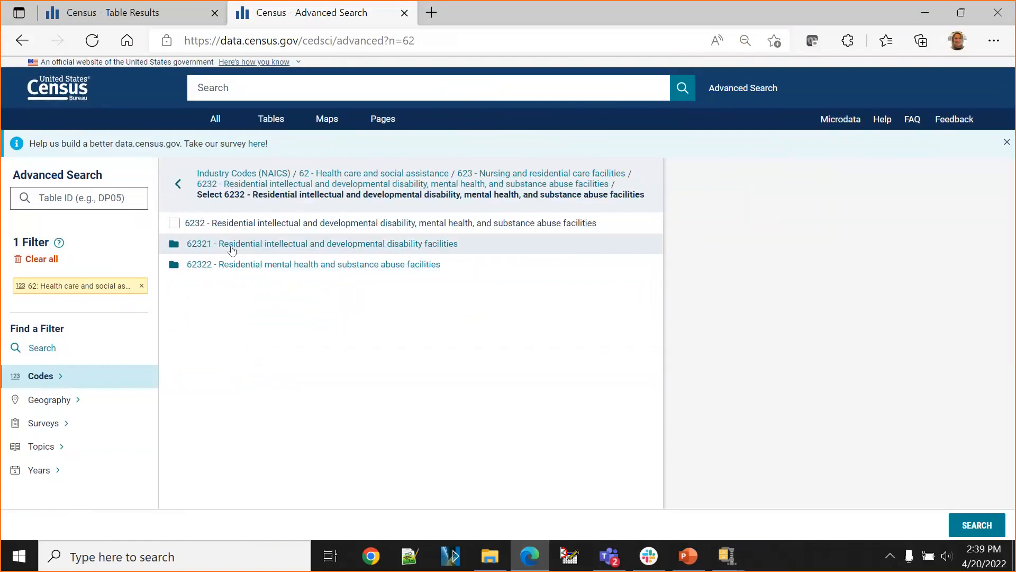
pyautogui.click(229, 243)
pyautogui.click(261, 256)
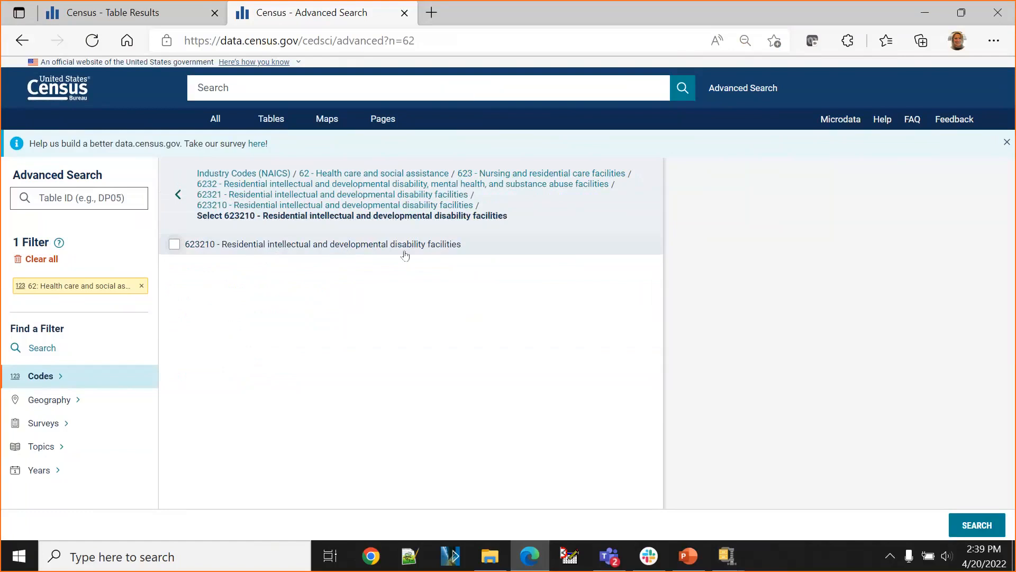
pyautogui.click(178, 200)
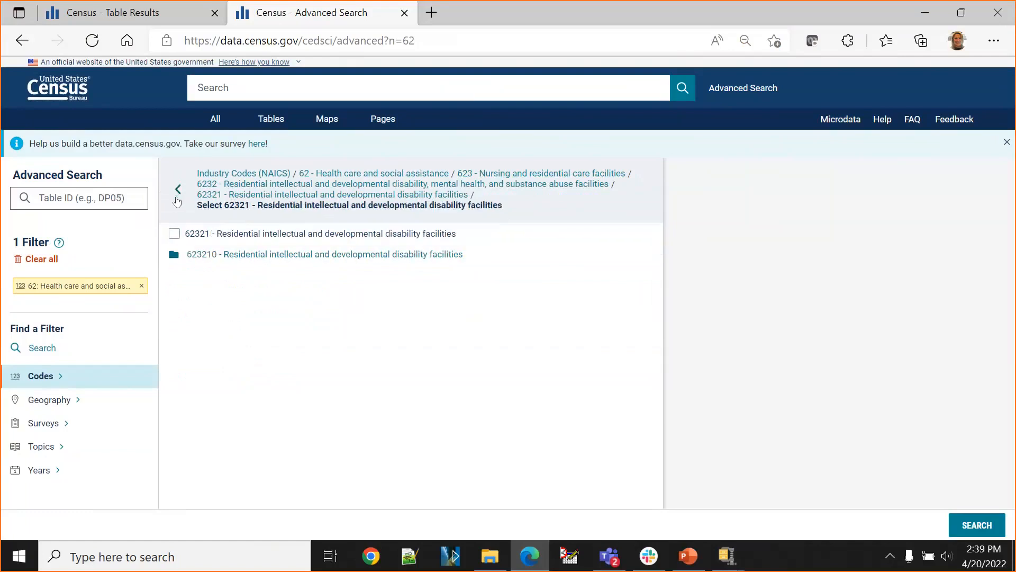
pyautogui.click(177, 200)
pyautogui.click(177, 195)
pyautogui.click(178, 189)
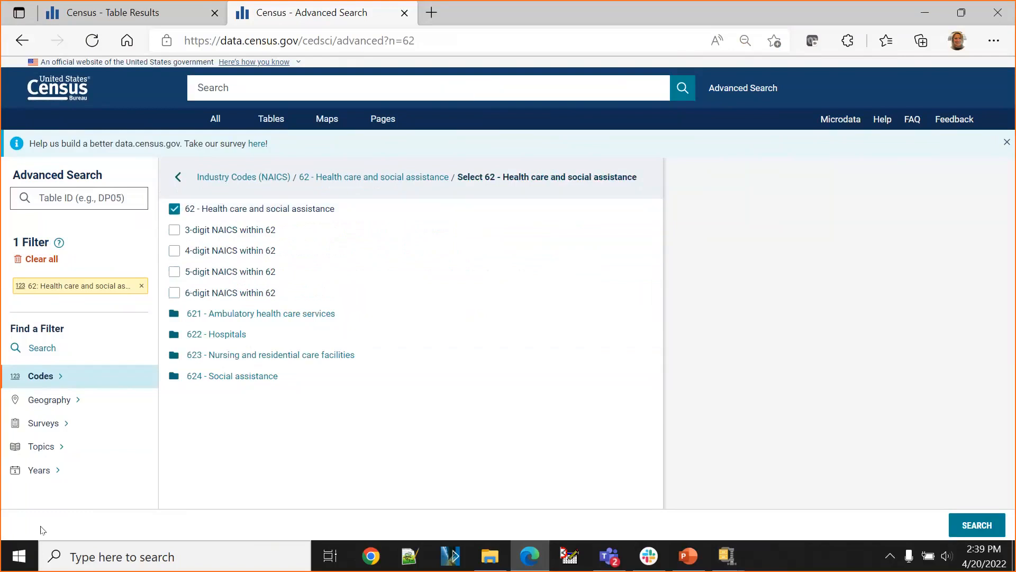
# Look through the available geography types, check the Zip Code Tabulation Area list, and open the 5-Digit Zip Code list.
pyautogui.click(56, 409)
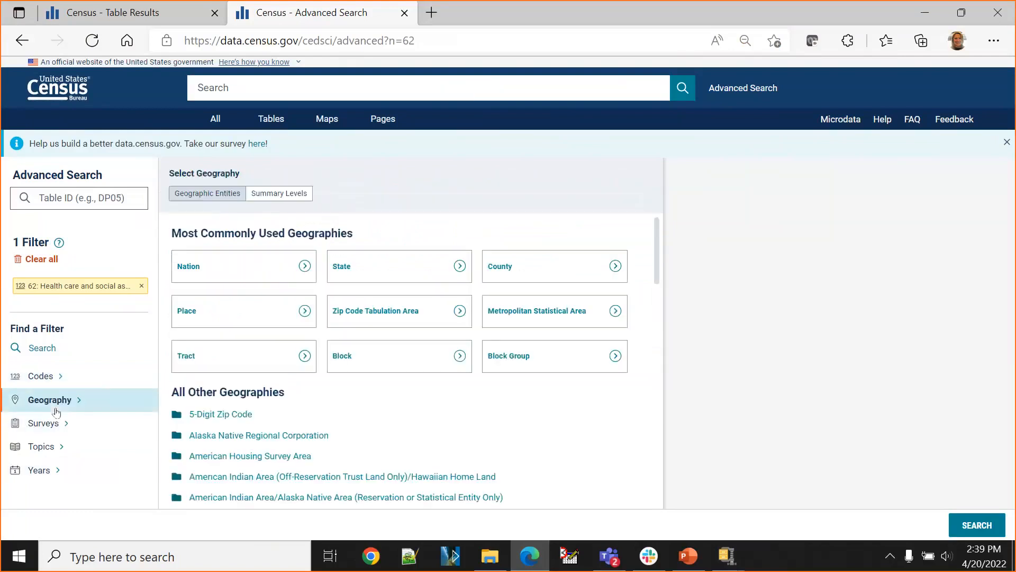
pyautogui.scroll(-15, 482, 411)
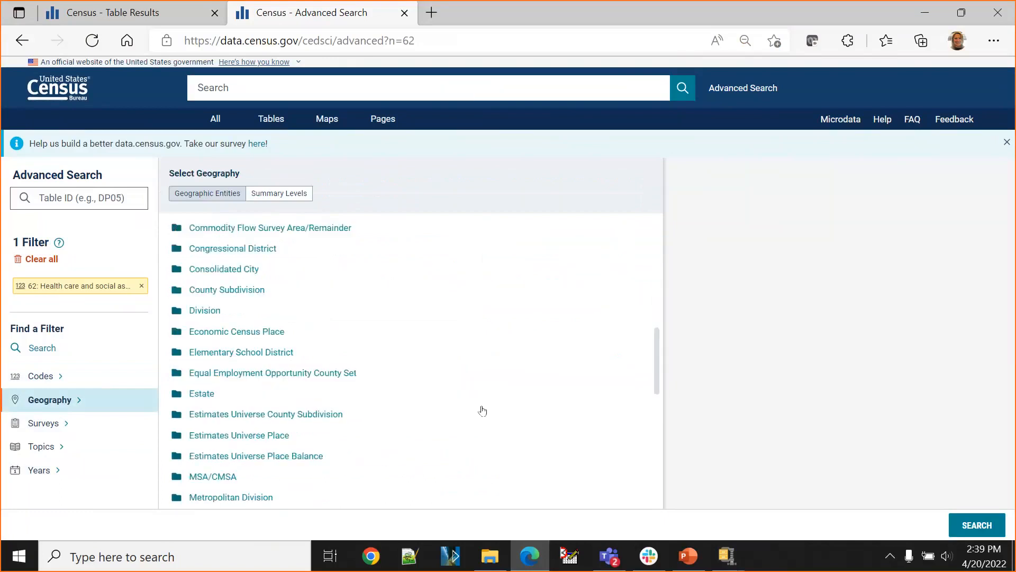
pyautogui.scroll(-3, 482, 411)
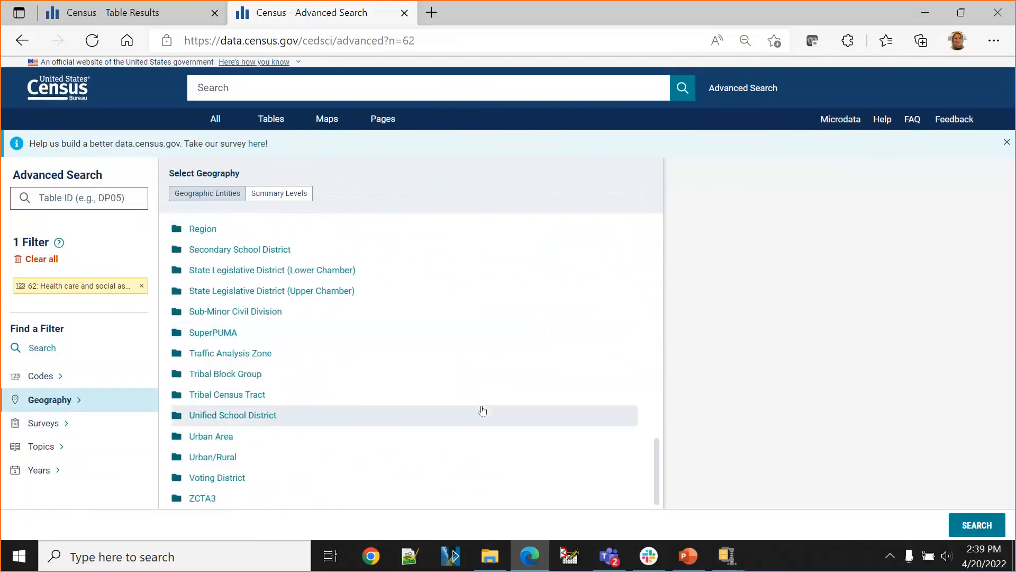
pyautogui.scroll(3, 462, 410)
pyautogui.scroll(-3, 462, 413)
pyautogui.scroll(15, 462, 414)
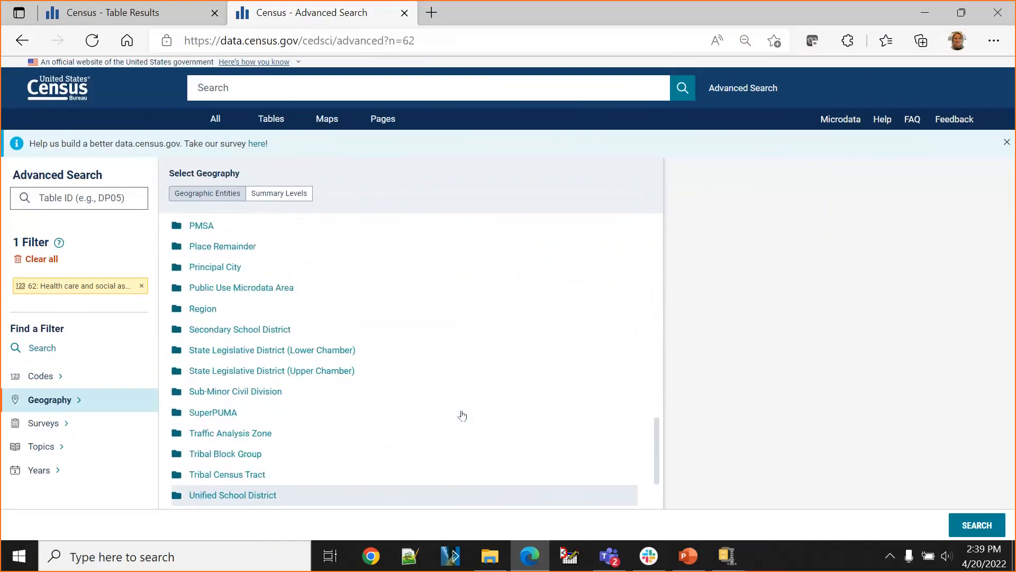
pyautogui.scroll(3, 462, 415)
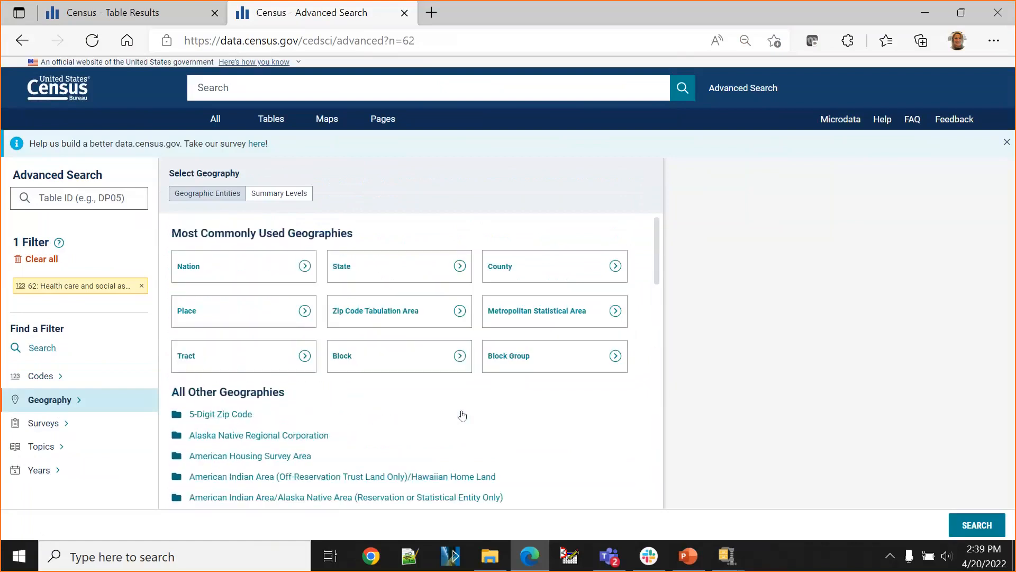
pyautogui.click(409, 322)
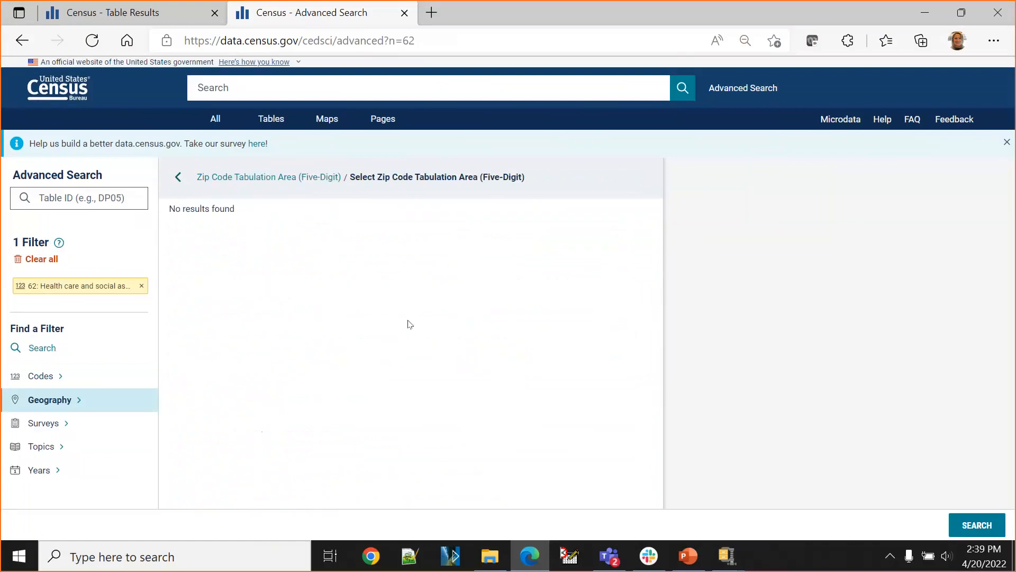
pyautogui.click(178, 176)
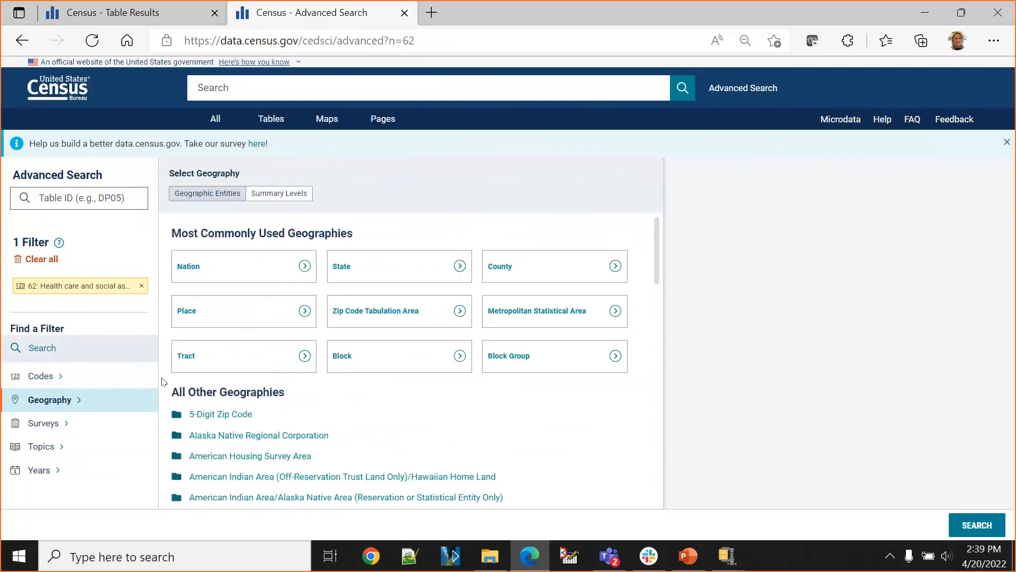
pyautogui.click(216, 418)
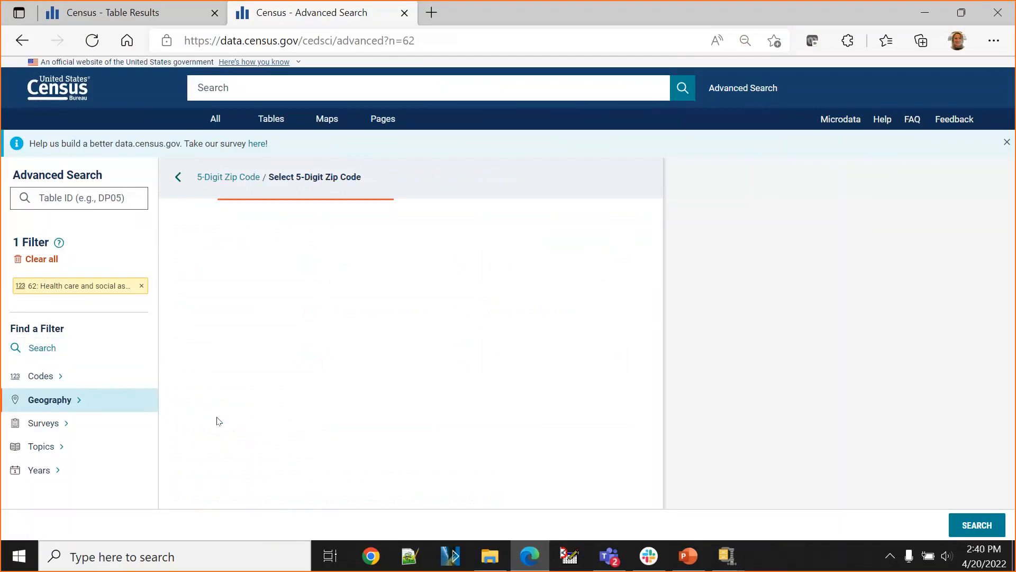
# Try to look up ZIP code 78681 through the table ID search, and clear the entry.
pyautogui.click(95, 197)
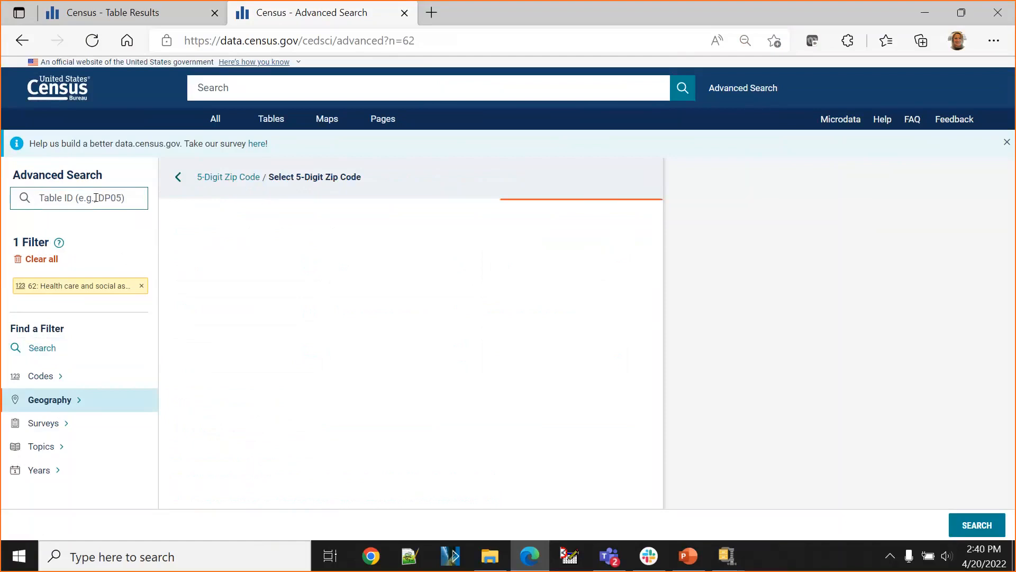
pyautogui.write('78')
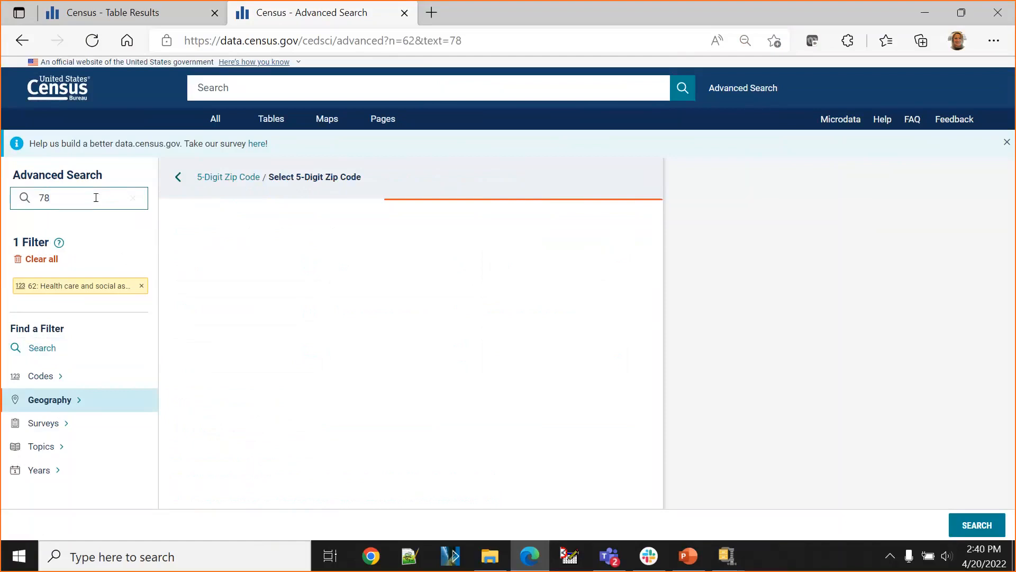
pyautogui.write('681')
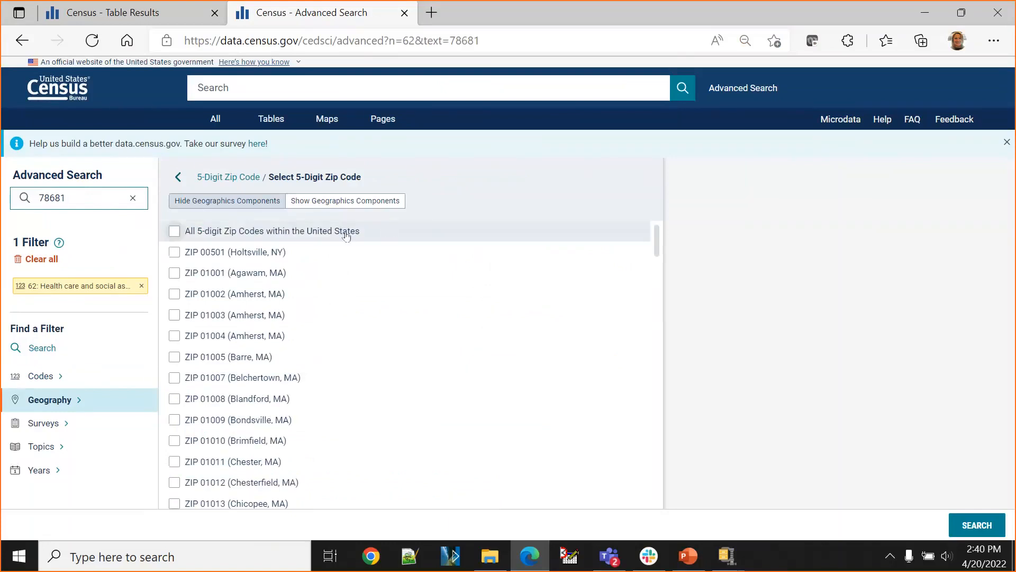
pyautogui.click(133, 200)
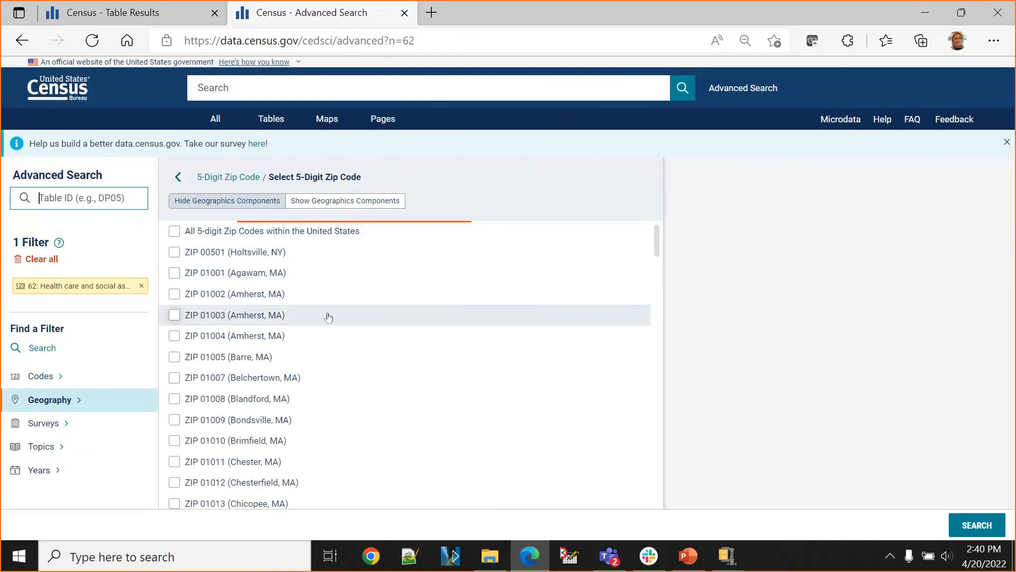
# Look through the 5-Digit Zip Code list and run the search with only the health care and social assistance filter applied.
pyautogui.moveTo(655, 237); pyautogui.dragTo(699, 252)
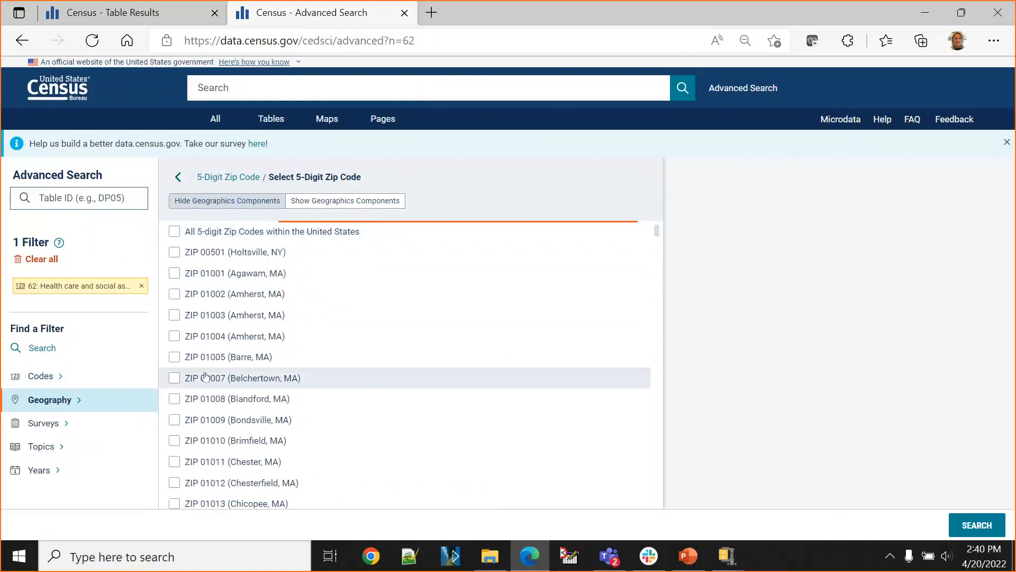
pyautogui.scroll(-7, 309, 389)
pyautogui.scroll(-8, 306, 387)
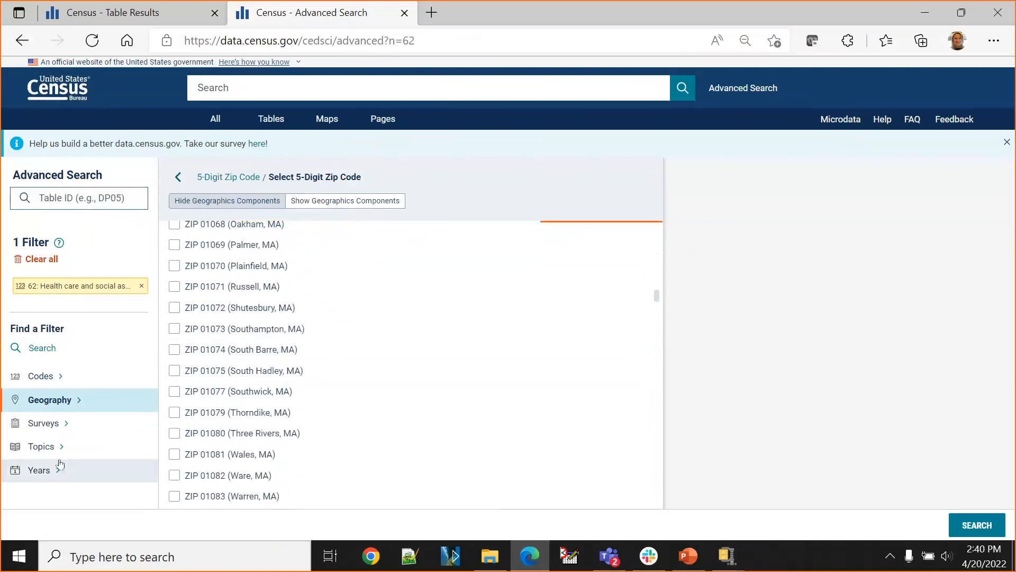
pyautogui.scroll(8, 401, 399)
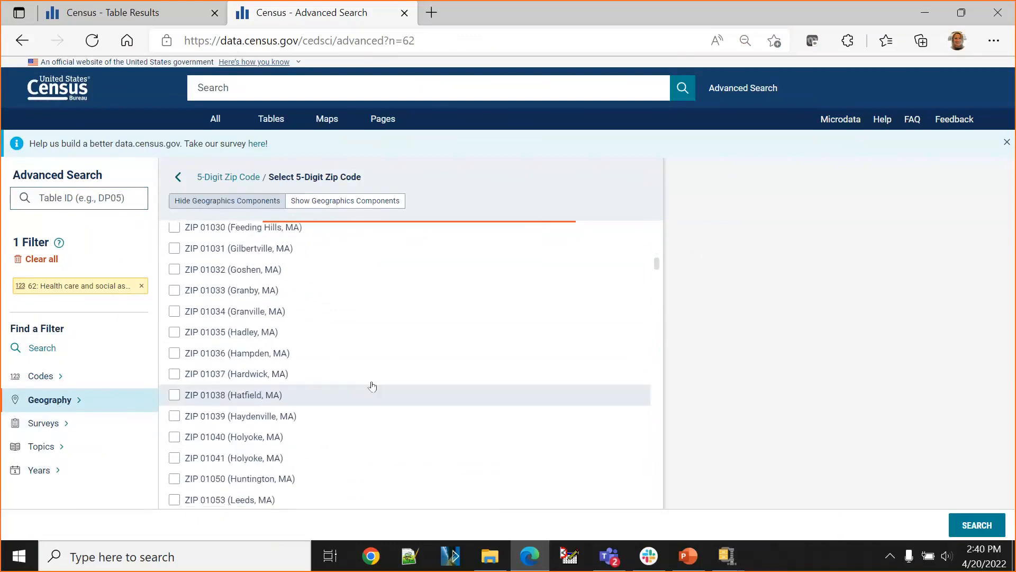
pyautogui.scroll(6, 372, 386)
pyautogui.click(964, 532)
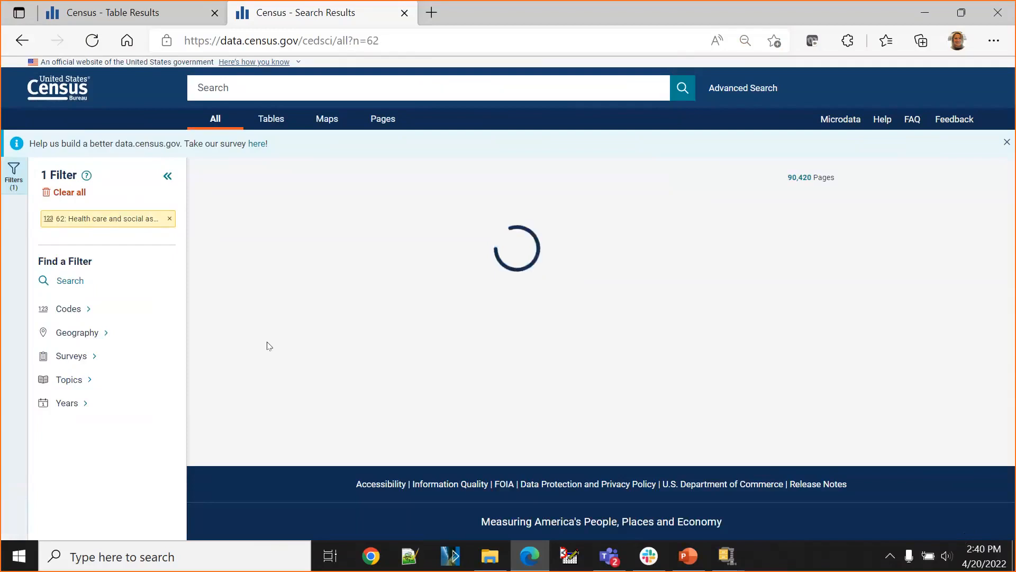
# Remove the health care and social assistance filter and reopen the 5-Digit Zip Code list.
pyautogui.click(81, 342)
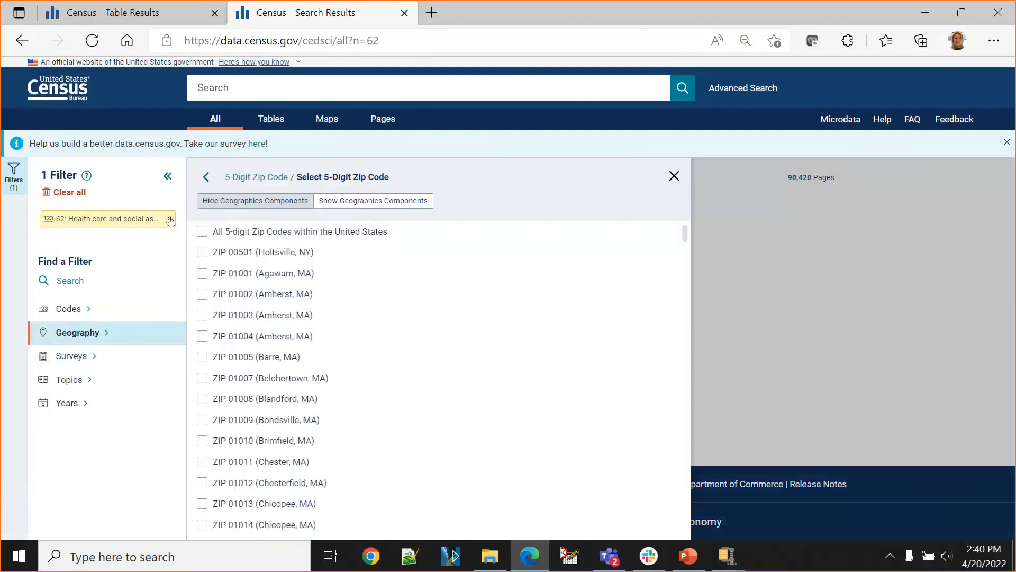
pyautogui.click(170, 219)
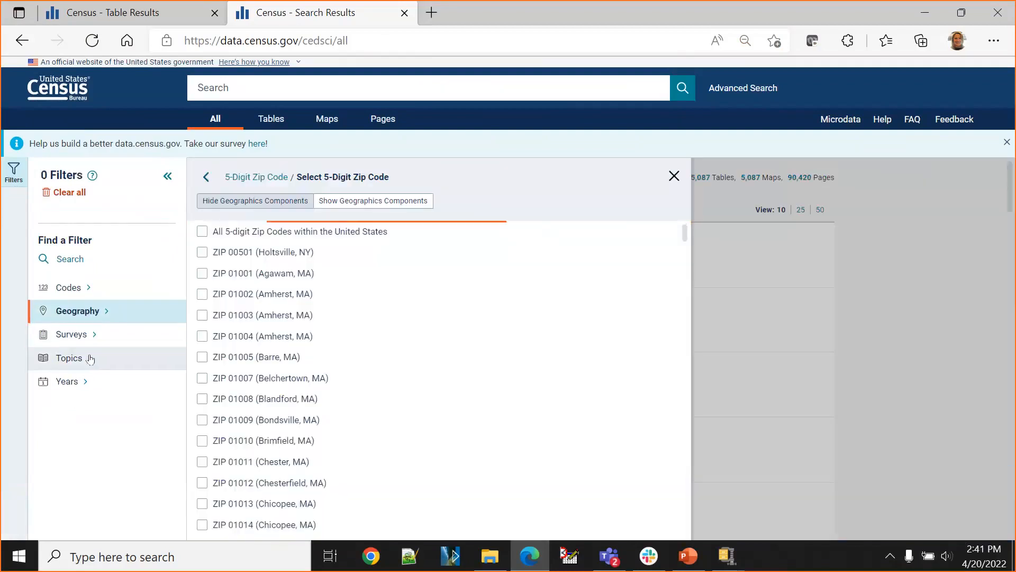
pyautogui.click(85, 315)
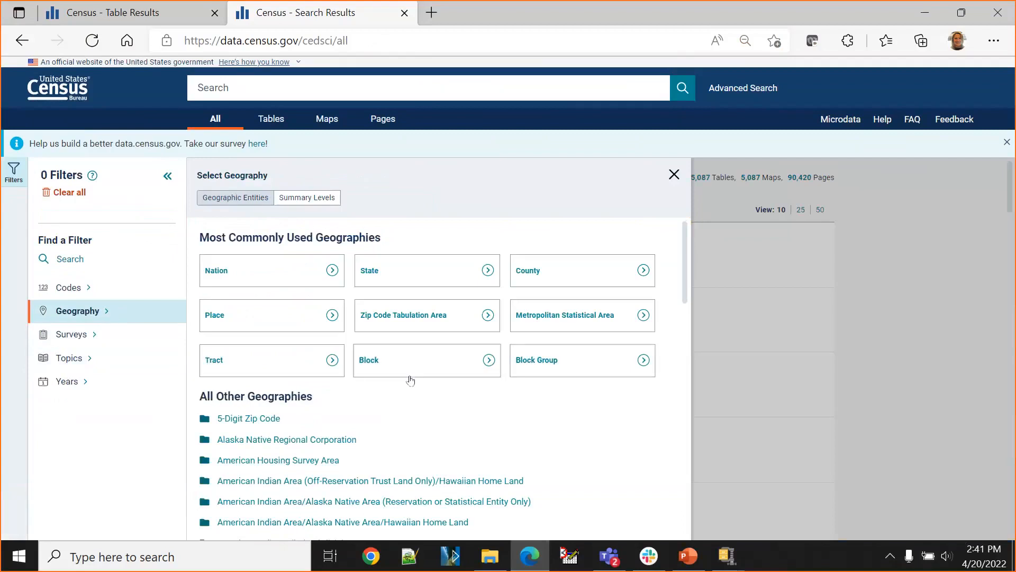
pyautogui.click(272, 423)
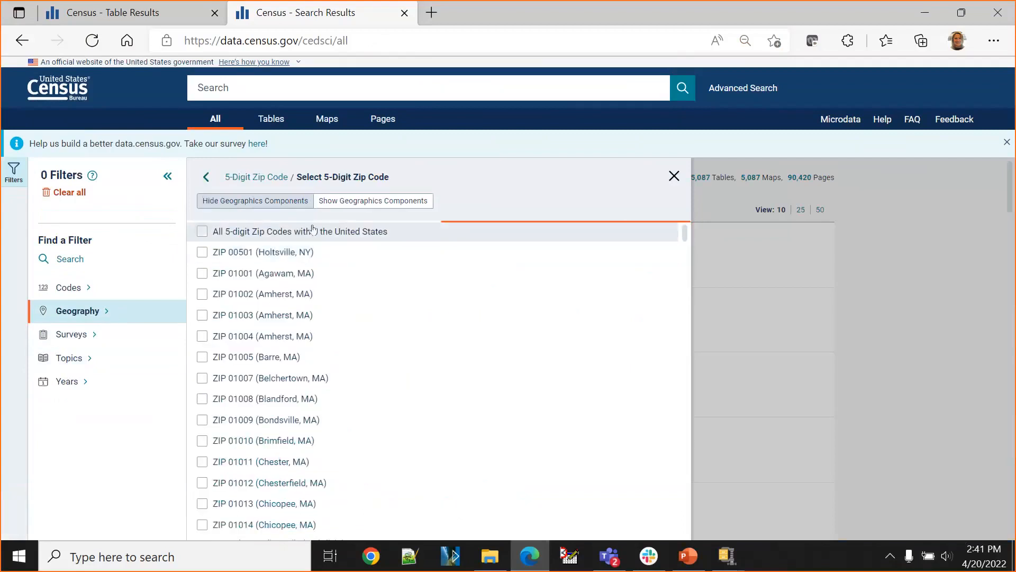
# Search the filters for 78681 and add ZIP 78681 (Round Rock, TX) as a geography filter.
pyautogui.click(63, 258)
pyautogui.write('78681')
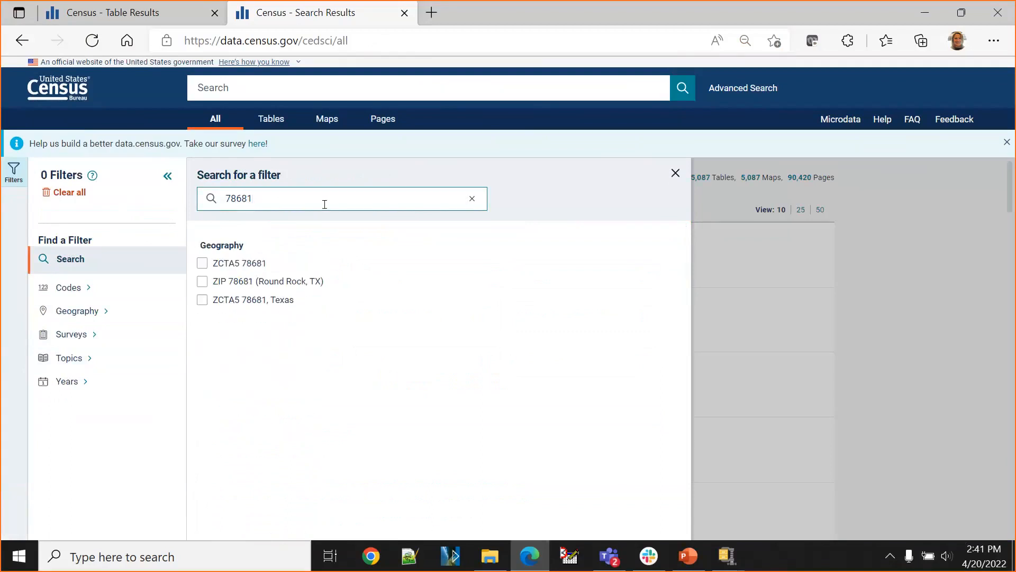
pyautogui.click(202, 281)
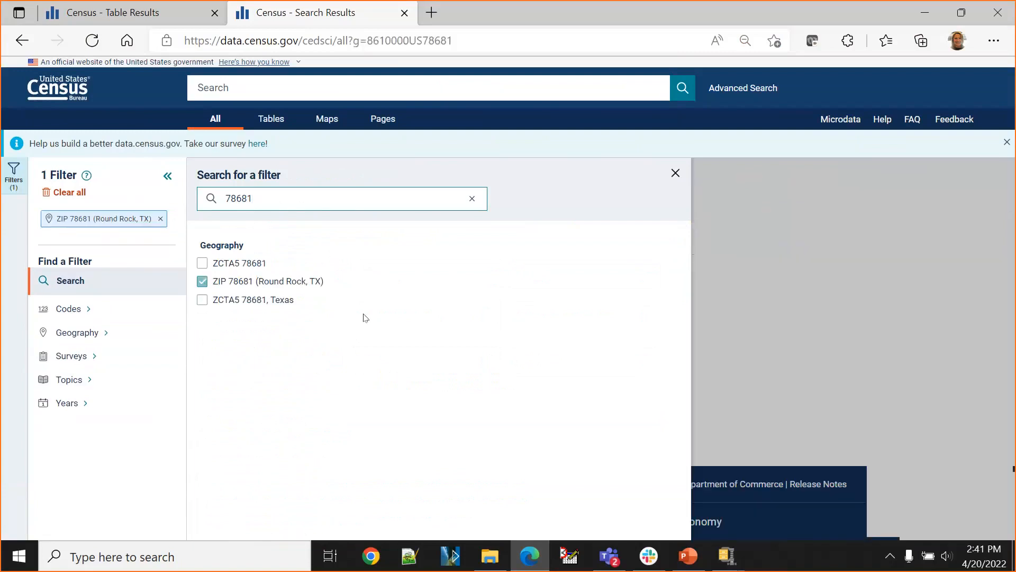
# Add the industry code 62 - Health care and social assistance as a filter and open the 2019 County Business Patterns table CB1900CBP.
pyautogui.click(95, 309)
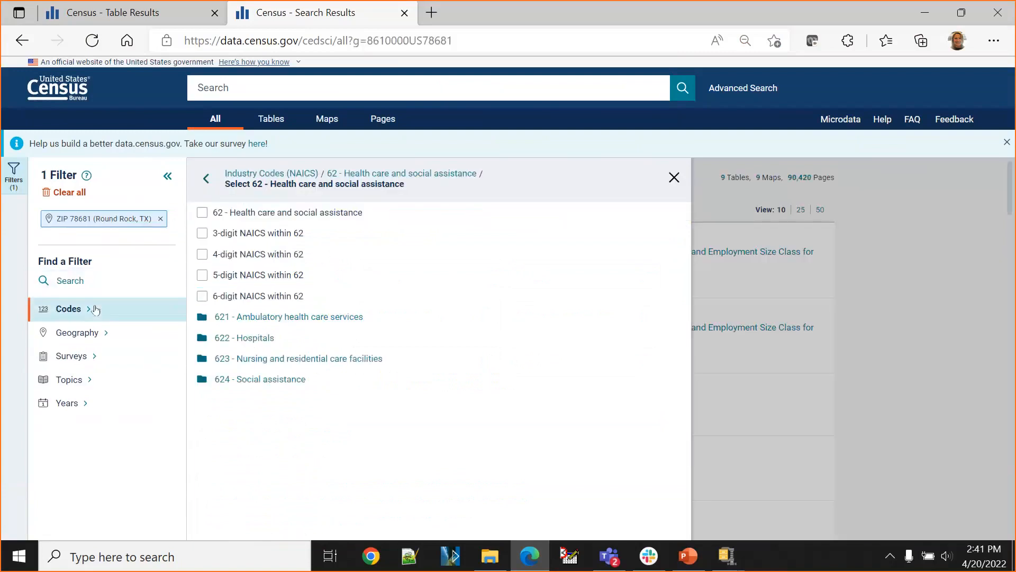
pyautogui.click(202, 213)
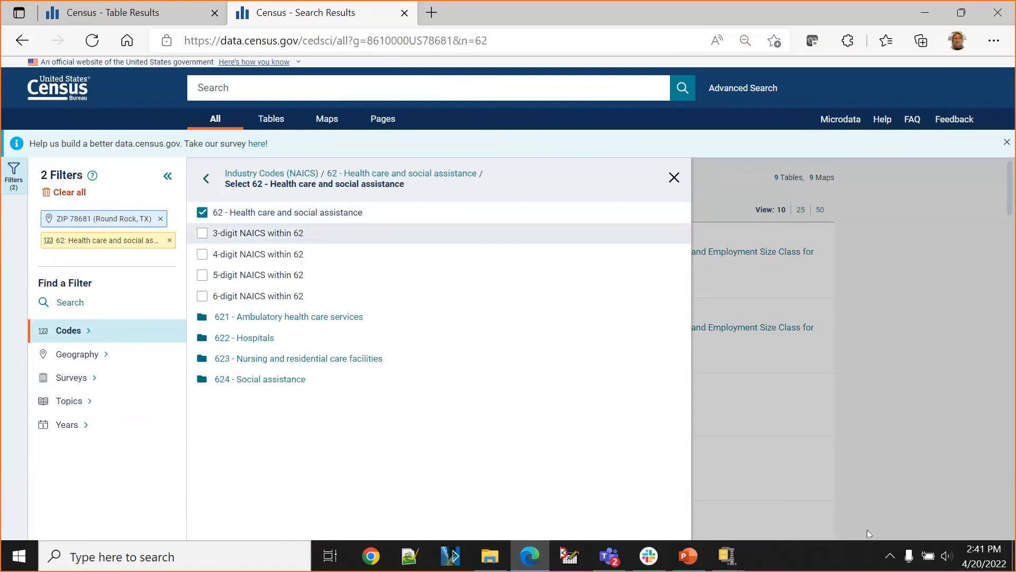
pyautogui.click(763, 427)
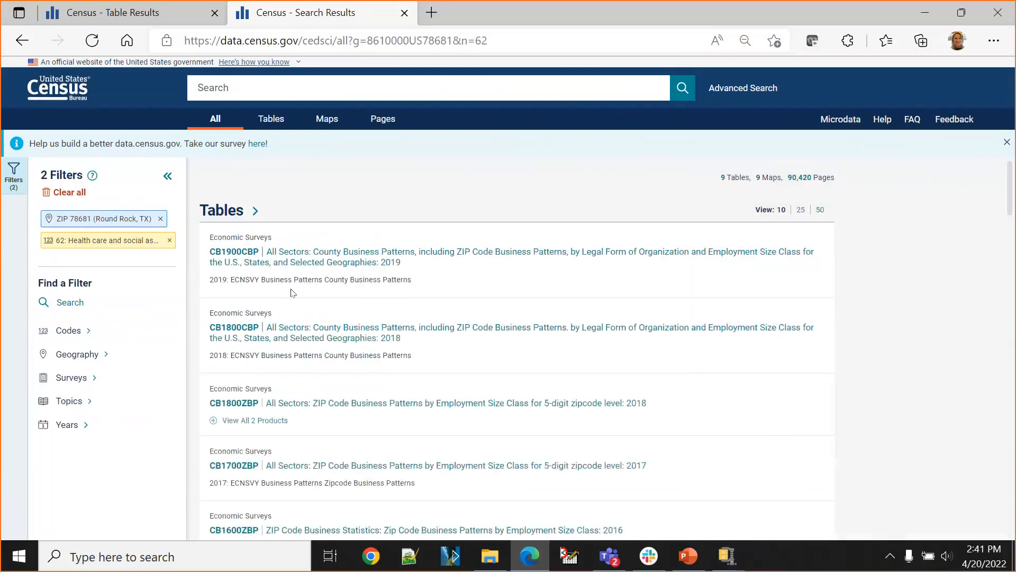
pyautogui.click(270, 262)
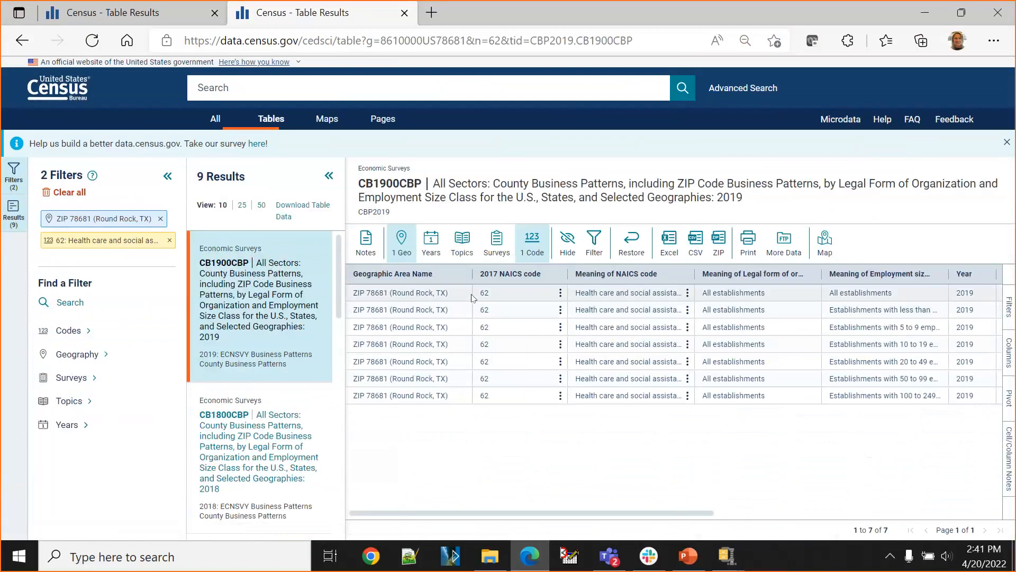
# Examine the first row of the CB1900CBP table across its columns, including number of establishments, annual payroll and number of employees.
pyautogui.click(471, 297)
pyautogui.click(573, 295)
pyautogui.press('Right')
pyautogui.press('Right')
pyautogui.press('Right')
pyautogui.press('Right')
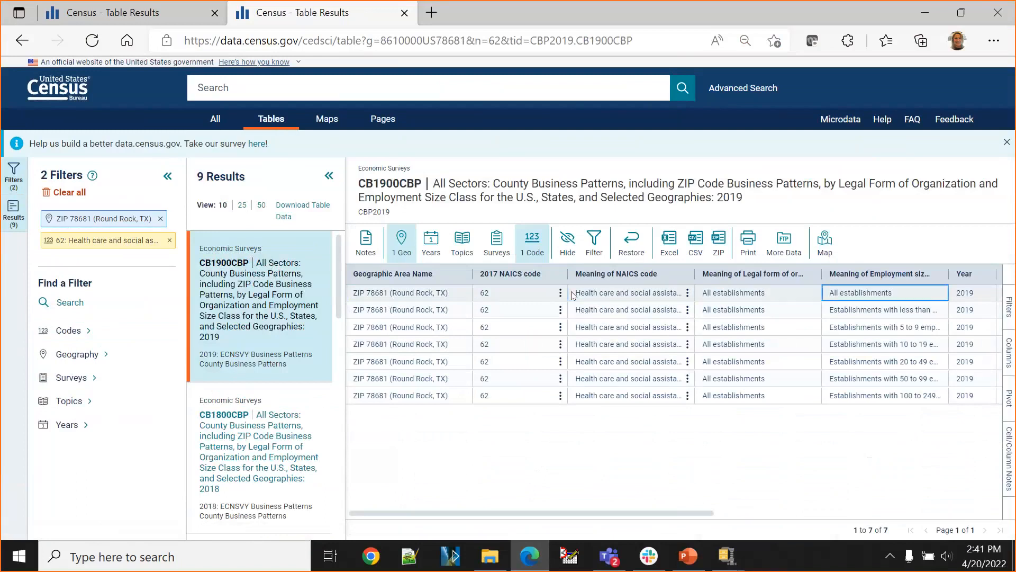
pyautogui.press('Right')
pyautogui.press('Right')
pyautogui.press('Left')
pyautogui.press('Left')
pyautogui.press('Right')
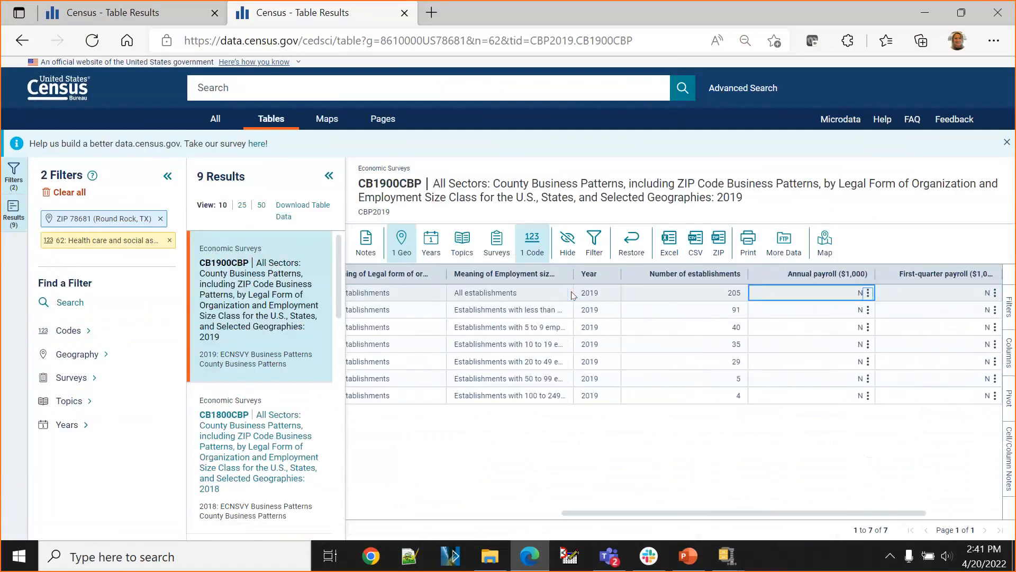
pyautogui.press('Right')
pyautogui.press('Right')
pyautogui.press('Left')
pyautogui.press('Left')
pyautogui.press('Left')
pyautogui.press('Left')
pyautogui.press('Right')
pyautogui.press('Right')
pyautogui.press('Right')
pyautogui.press('Right')
pyautogui.press('Left')
pyautogui.press('Left')
pyautogui.press('Left')
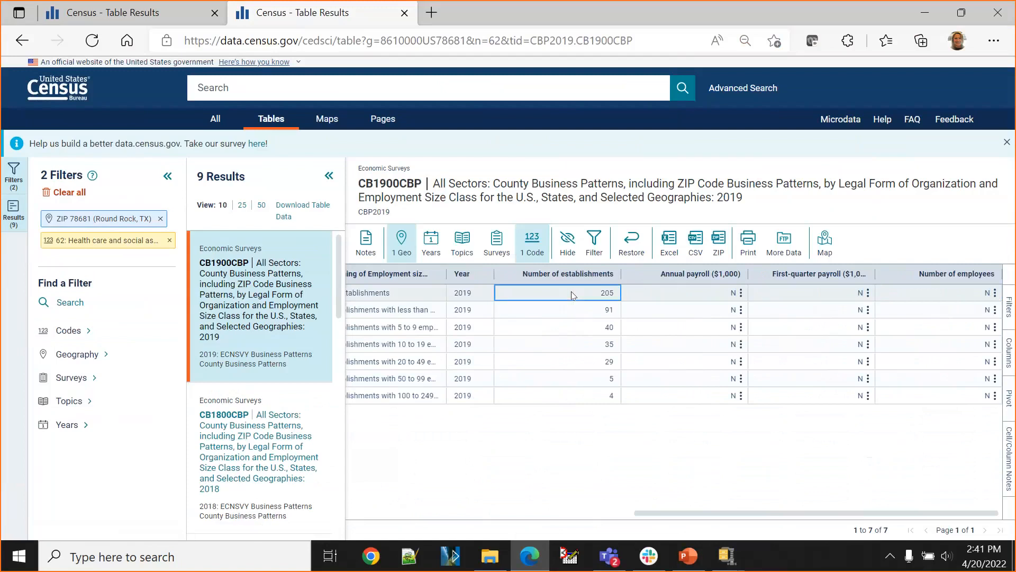
pyautogui.press('Left')
pyautogui.press('Left')
pyautogui.press('Left')
pyautogui.press('Left')
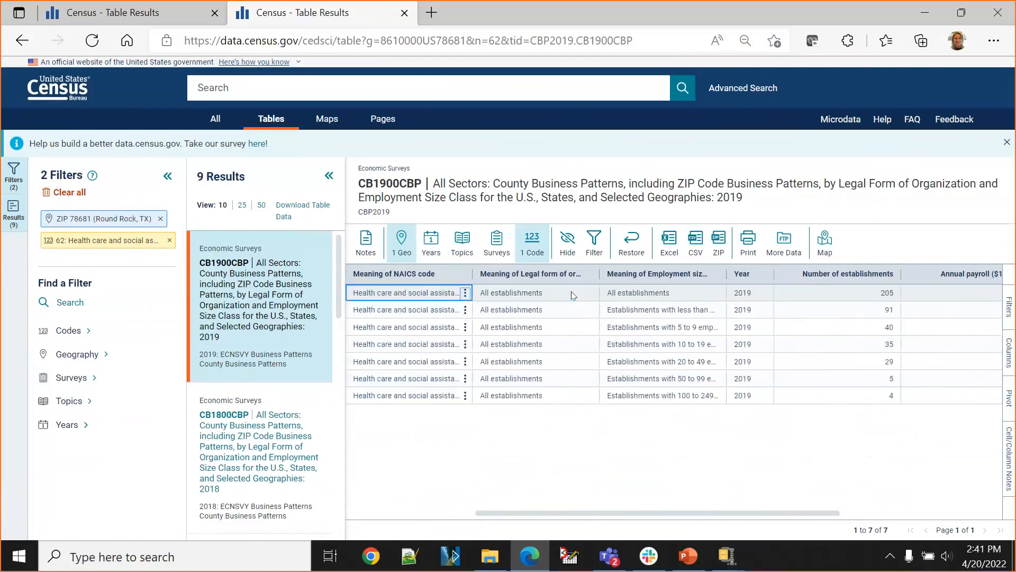
pyautogui.press('Left')
pyautogui.press('Left')
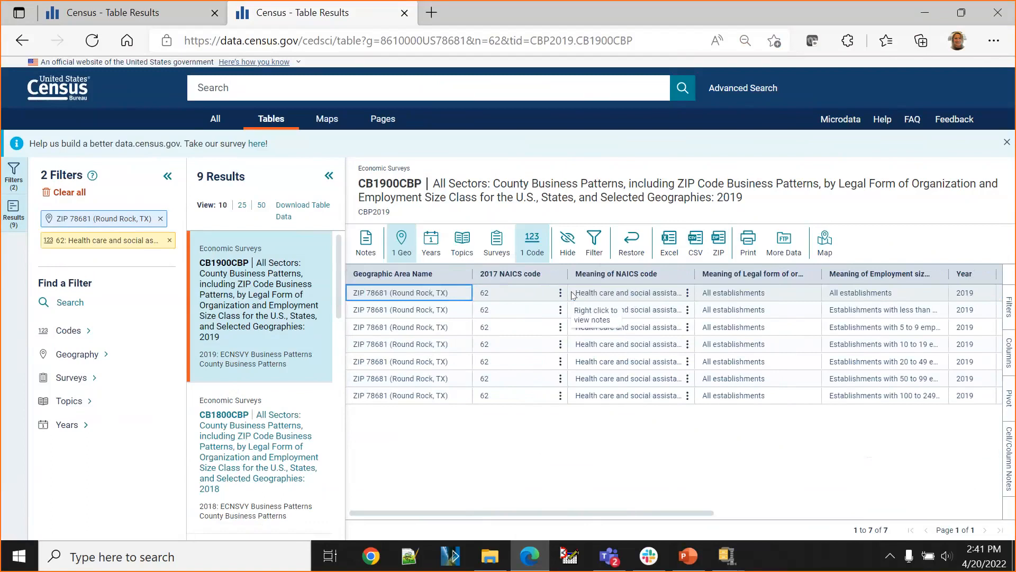
# Collapse the filter and results lists so the CB1900CBP table fills the page width.
pyautogui.moveTo(168, 241)
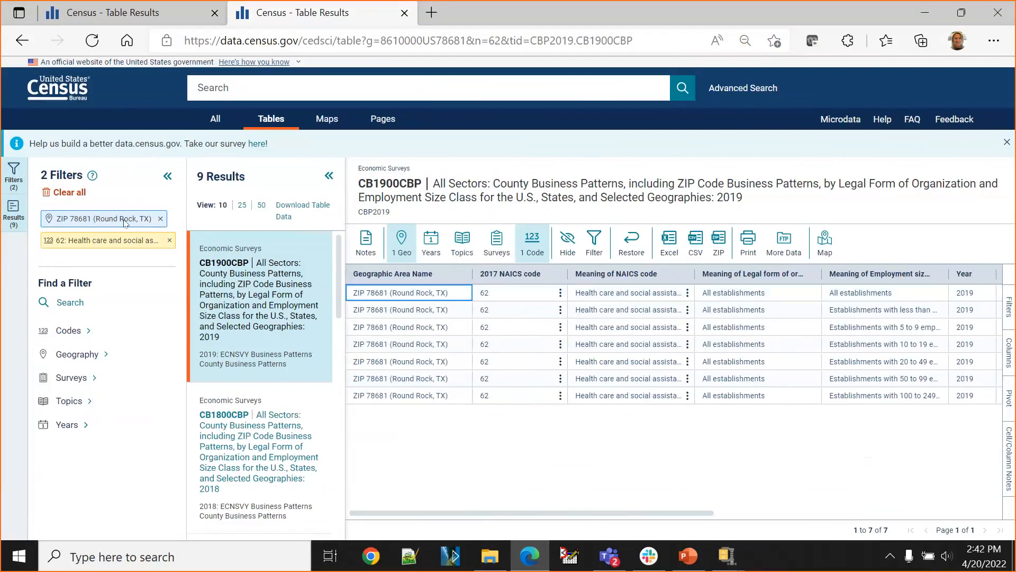
pyautogui.click(167, 176)
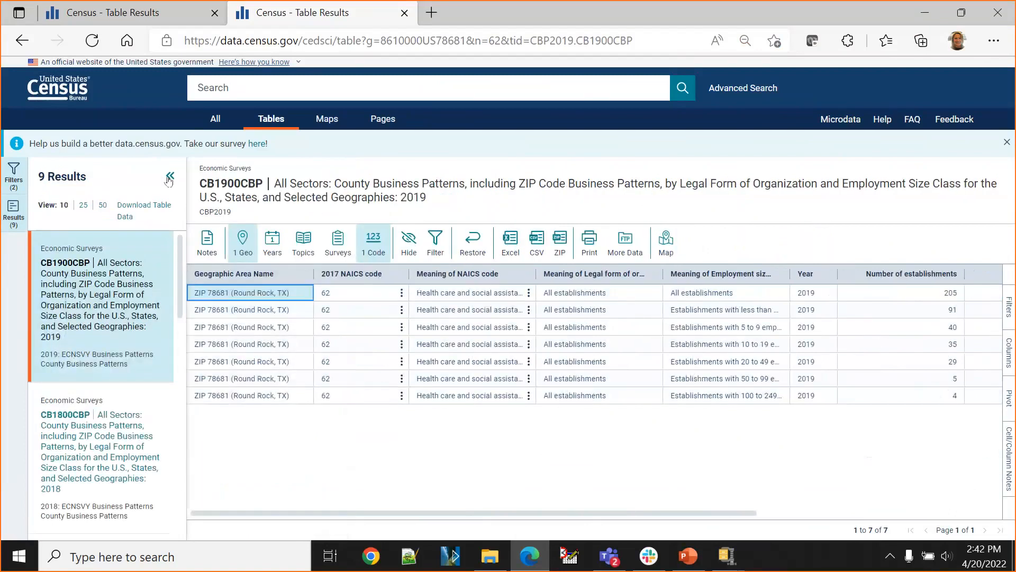
pyautogui.click(168, 176)
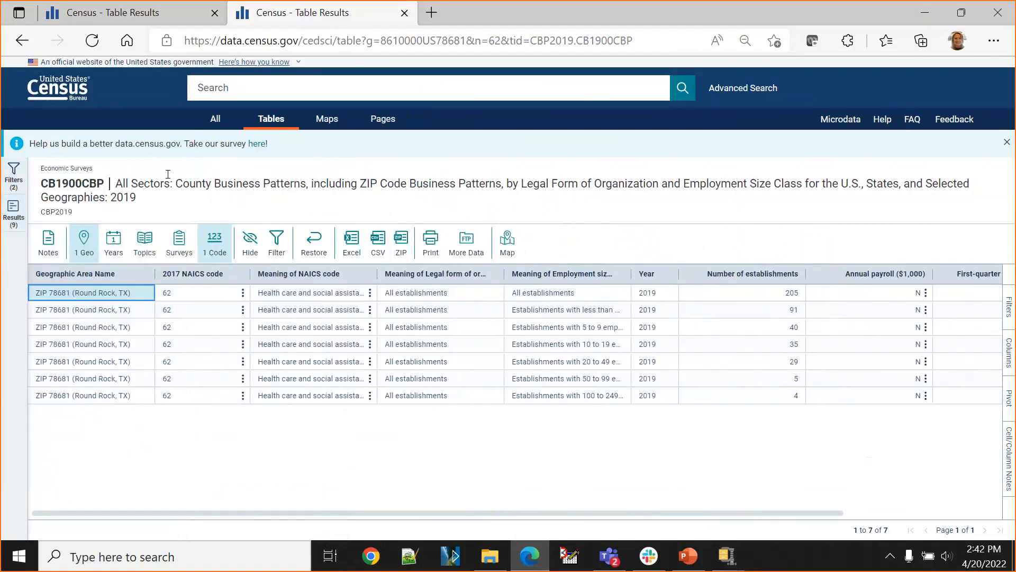
# Switch to the PowerPoint presentation and show slide 48, the Microdata Access (MDAT) demo agenda.
pyautogui.click(690, 567)
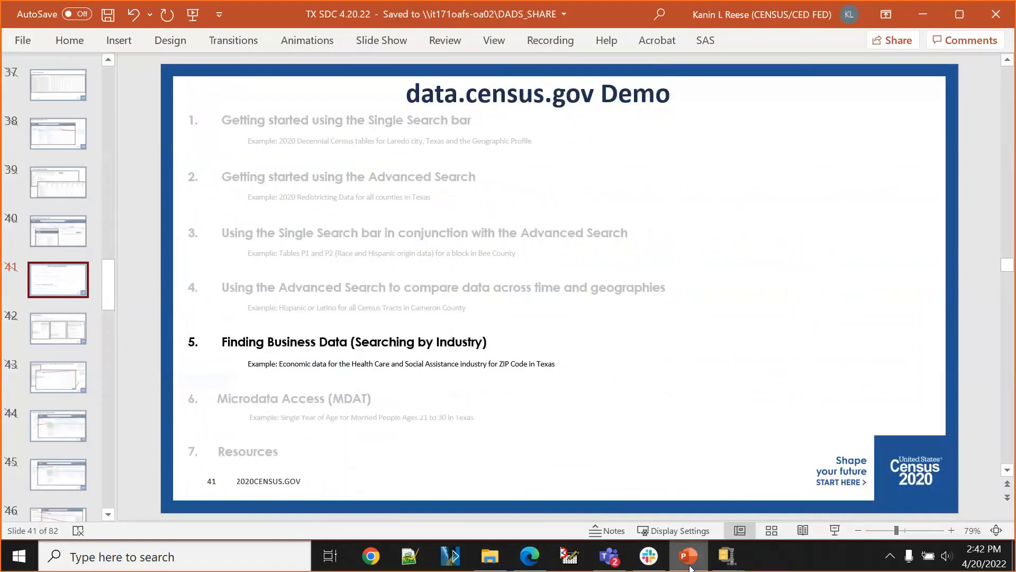
pyautogui.scroll(-1, 57, 418)
pyautogui.scroll(-3, 57, 418)
pyautogui.click(56, 418)
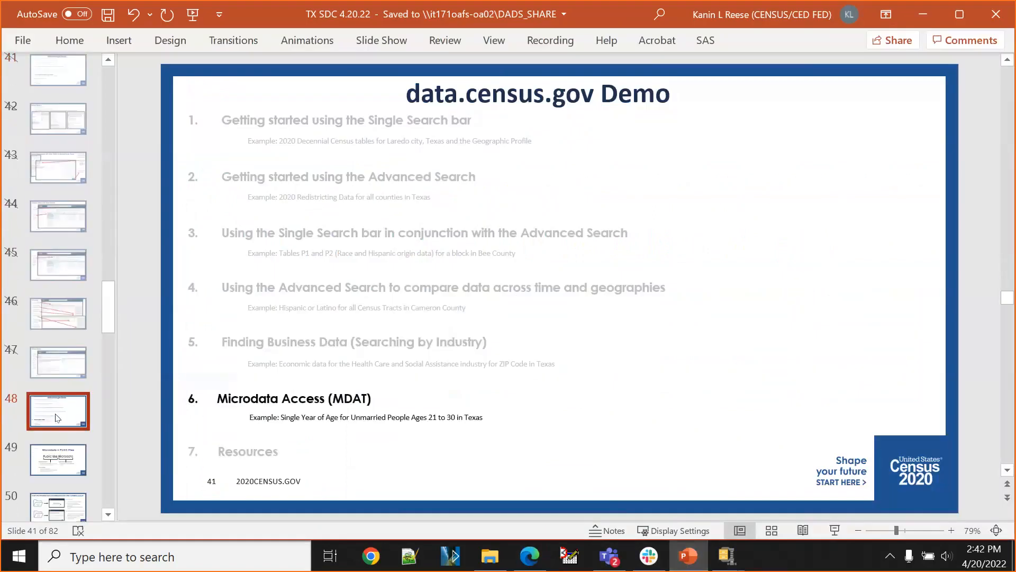
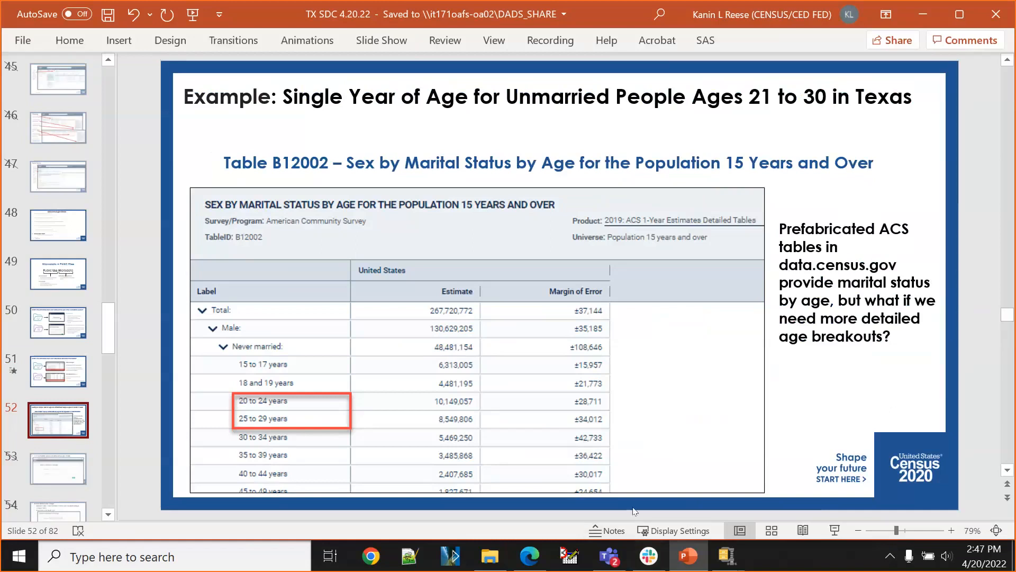
# Switch back to the Edge browser, return to the data.census.gov home page and open the Microdata tool.
pyautogui.click(530, 555)
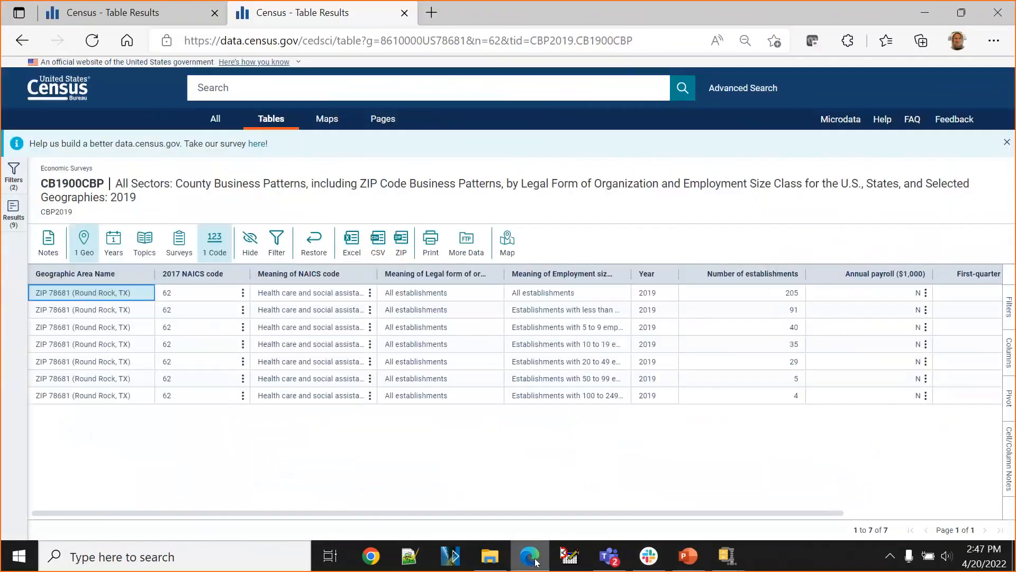
pyautogui.click(53, 88)
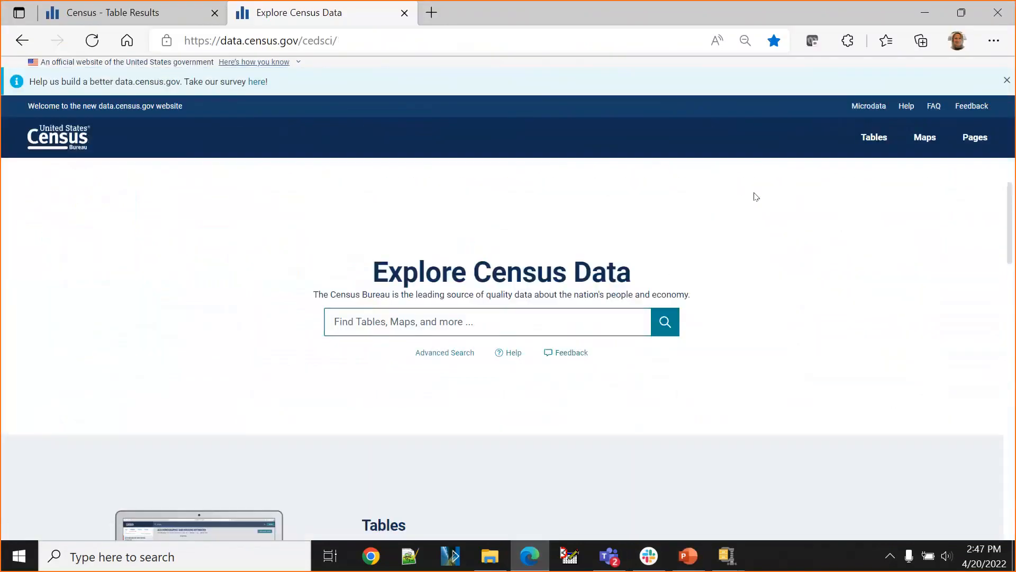
pyautogui.click(862, 111)
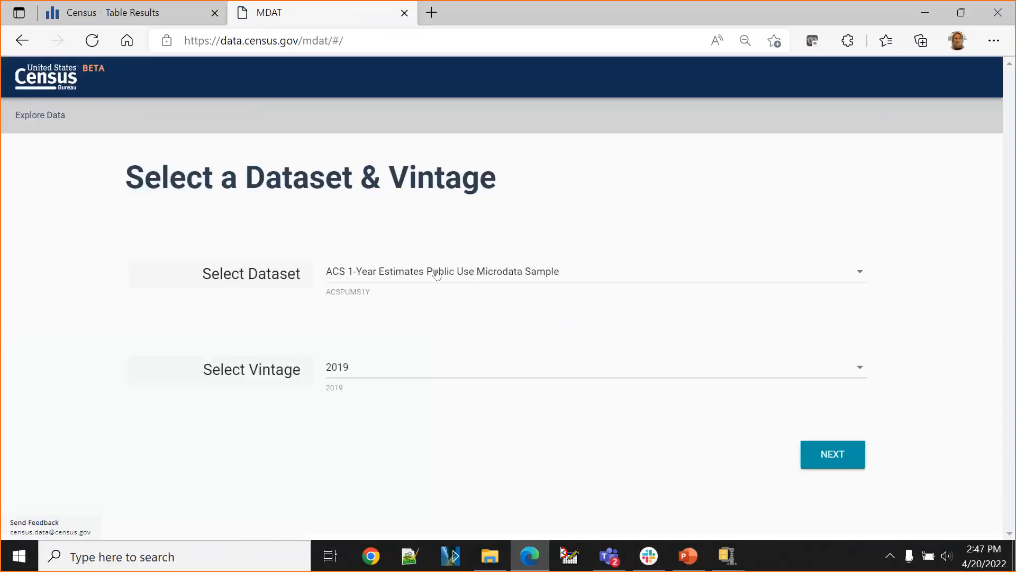
# Check the dataset choices, keep ACS 1-Year Estimates Public Use Microdata Sample with vintage 2019, and continue to variable selection.
pyautogui.click(576, 279)
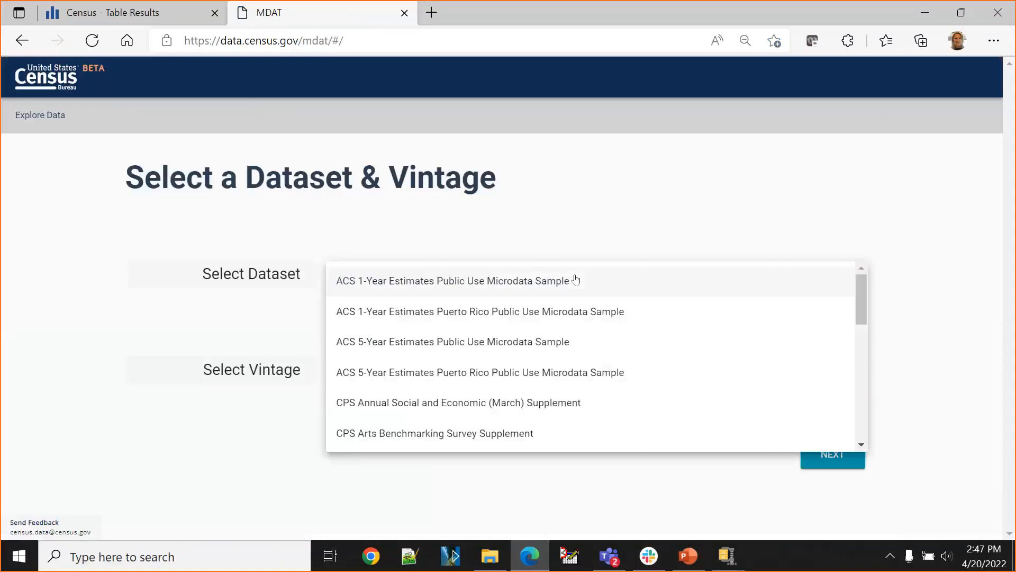
pyautogui.click(932, 297)
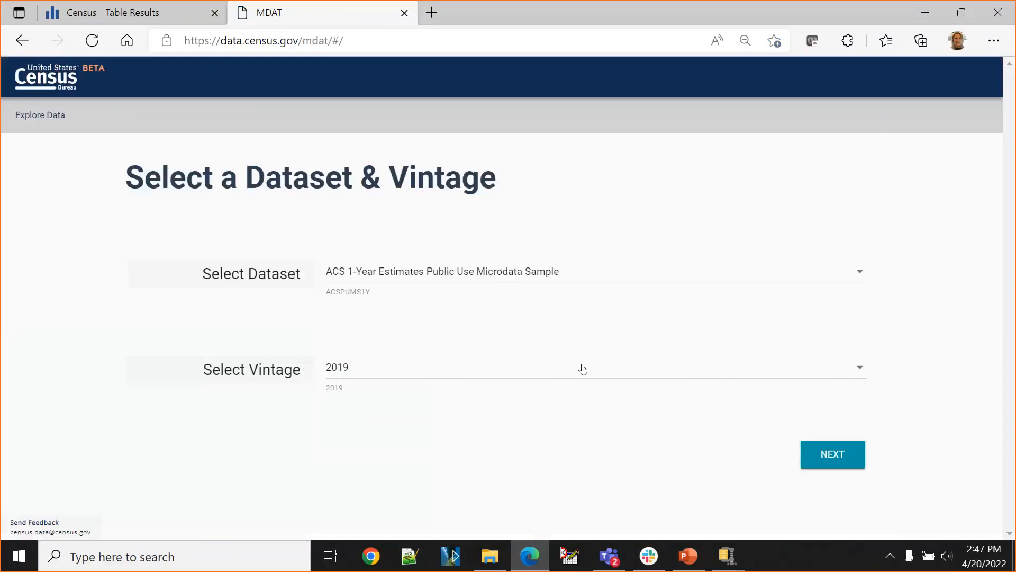
pyautogui.click(830, 459)
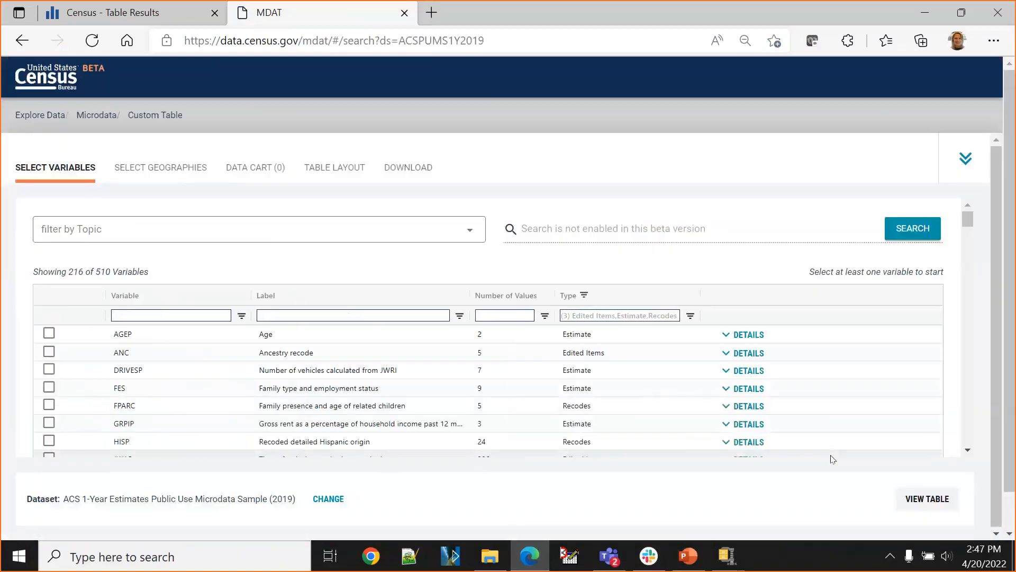
# Try to filter the variables by the topic Marital Status and Marital History.
pyautogui.click(149, 231)
pyautogui.scroll(-5, 256, 324)
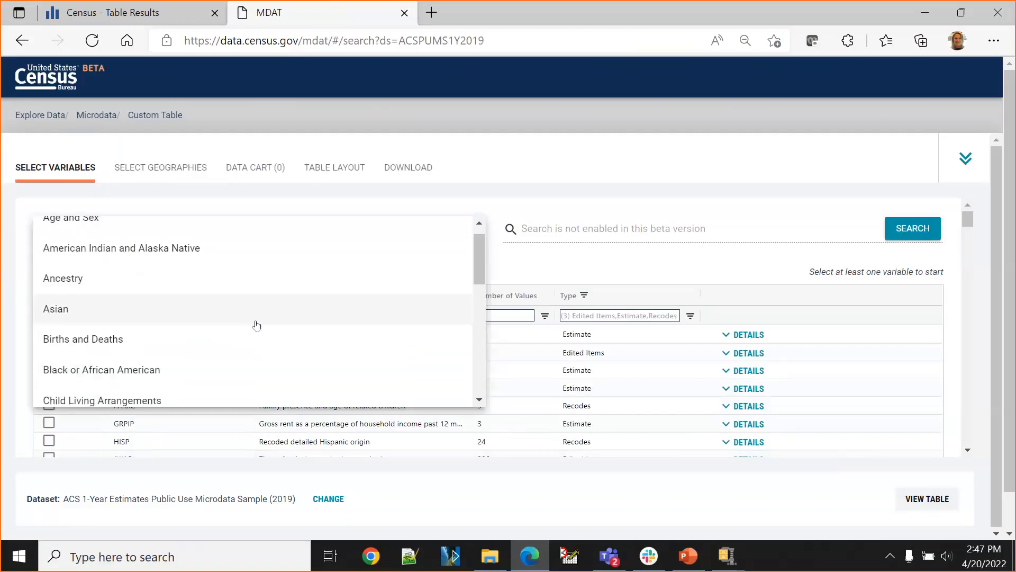
pyautogui.scroll(-8, 256, 324)
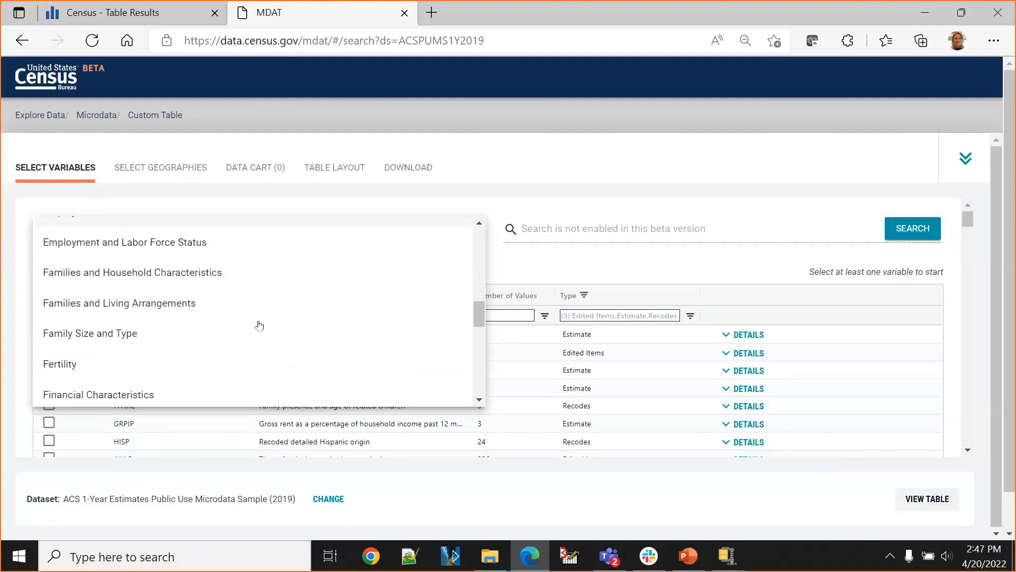
pyautogui.scroll(-5, 259, 325)
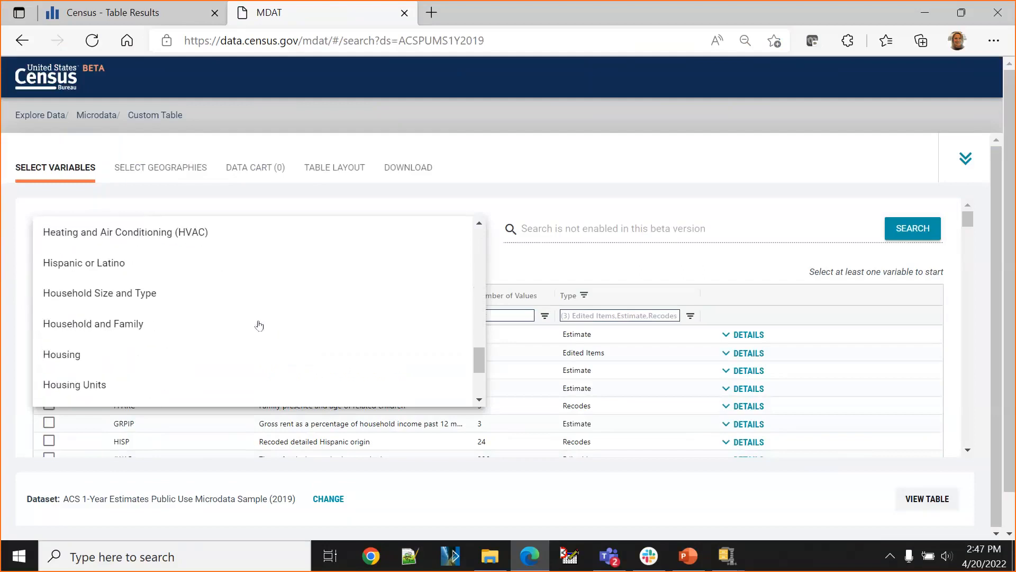
pyautogui.scroll(-8, 258, 324)
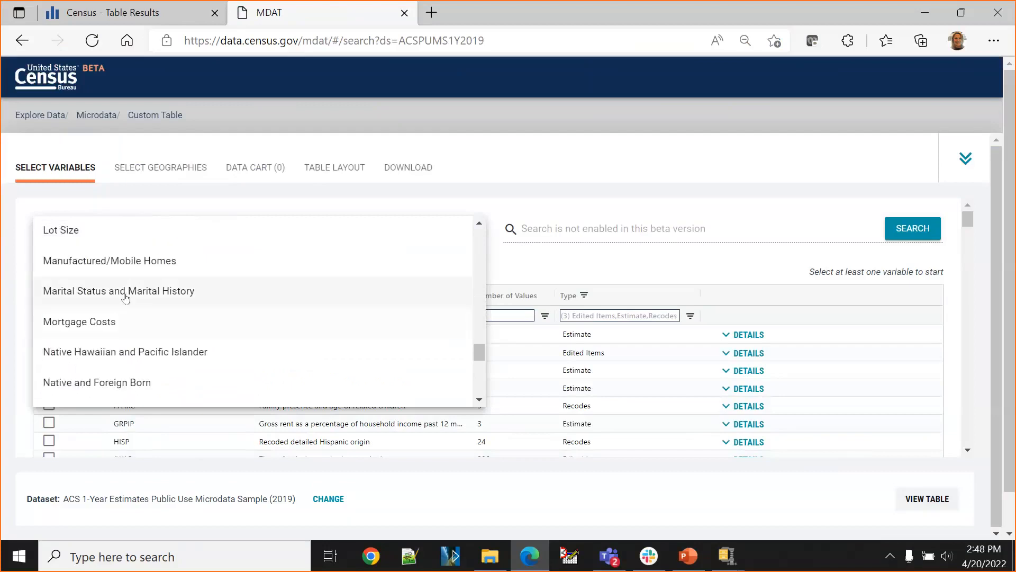
pyautogui.click(125, 292)
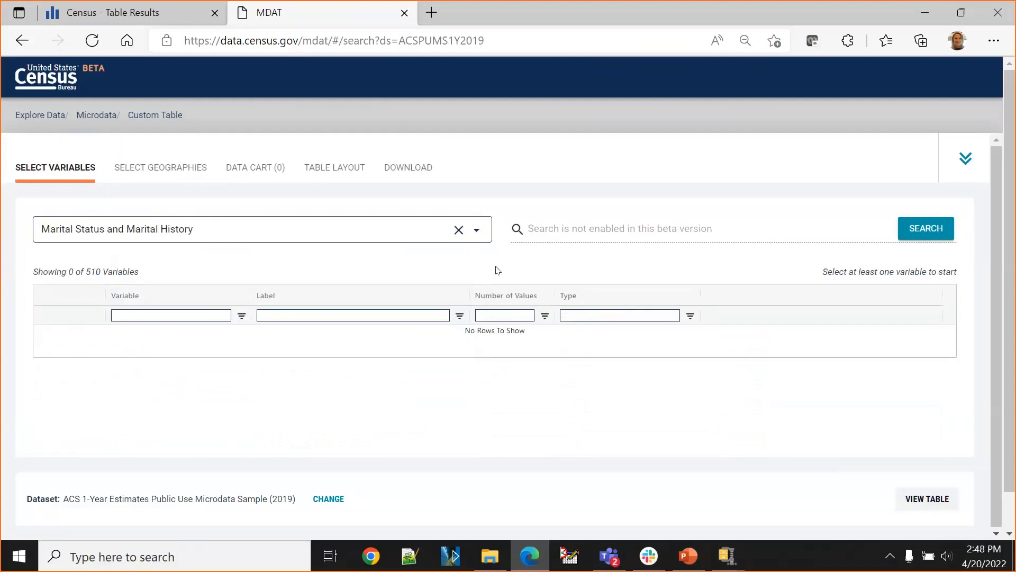
# Choose the Marital Status and Marital History topic again, and clear the topic filter.
pyautogui.click(273, 238)
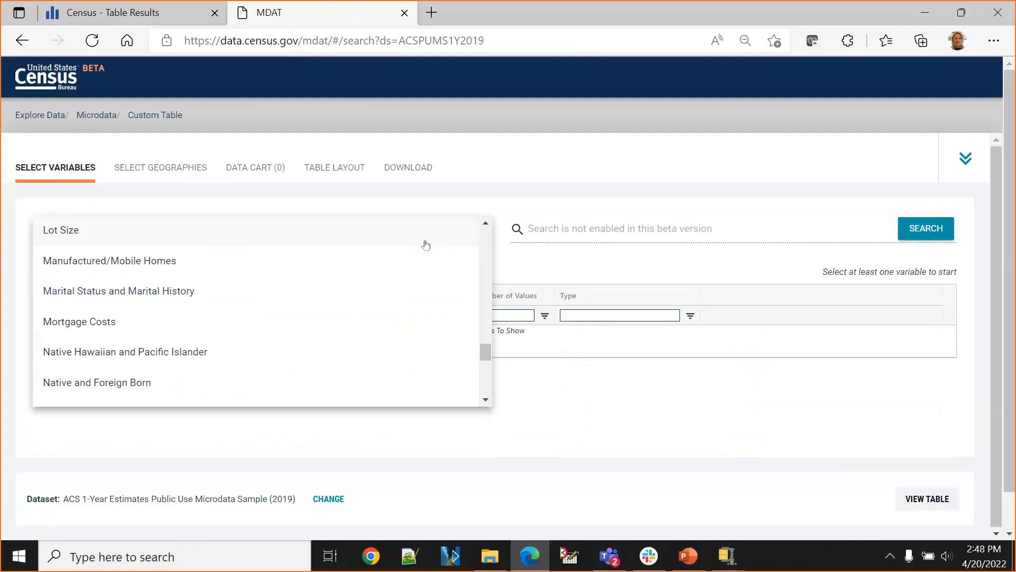
pyautogui.click(129, 290)
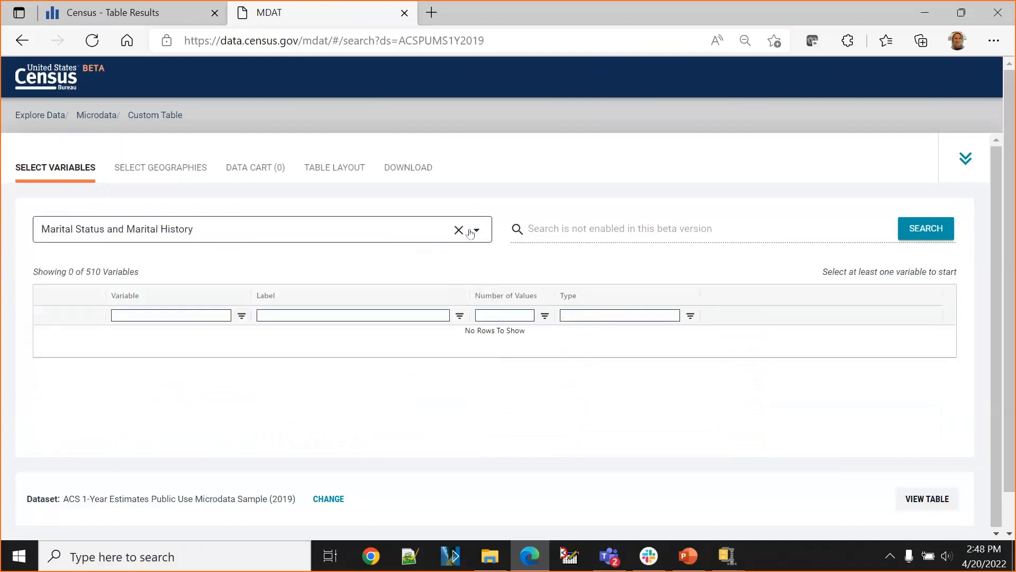
pyautogui.click(458, 231)
pyautogui.click(525, 264)
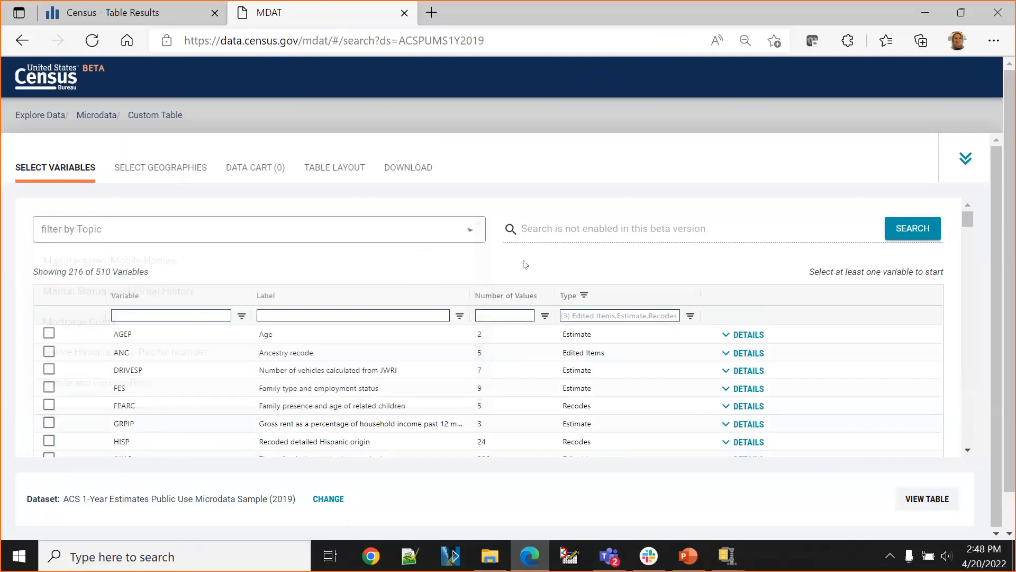
# Try filtering the variable list by the label "married", and clear the label filter.
pyautogui.click(279, 312)
pyautogui.write('married')
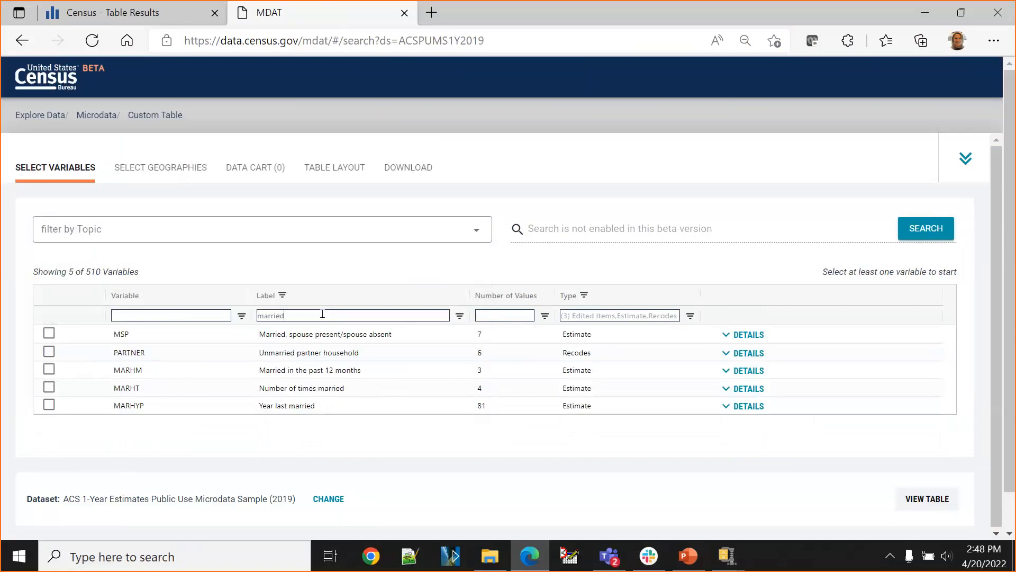
pyautogui.press('BackSpace')
pyautogui.press('BackSpace')
pyautogui.write('age')
pyautogui.moveTo(322, 314); pyautogui.dragTo(255, 322)
pyautogui.press('BackSpace')
# Filter the variable names by "mar", check the details of Marital status (MAR) and select that variable.
pyautogui.click(202, 315)
pyautogui.write('MAR')
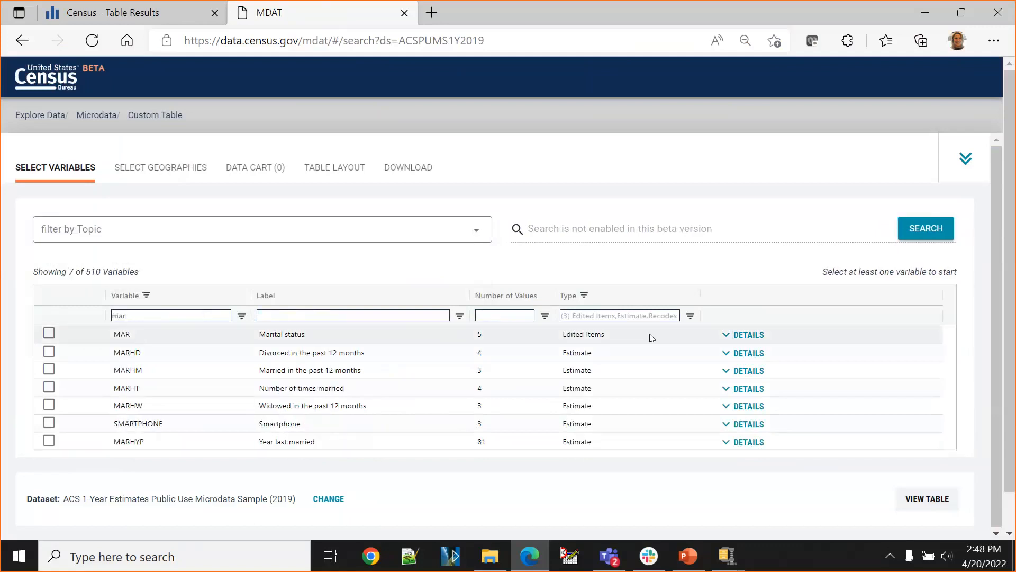
pyautogui.click(748, 335)
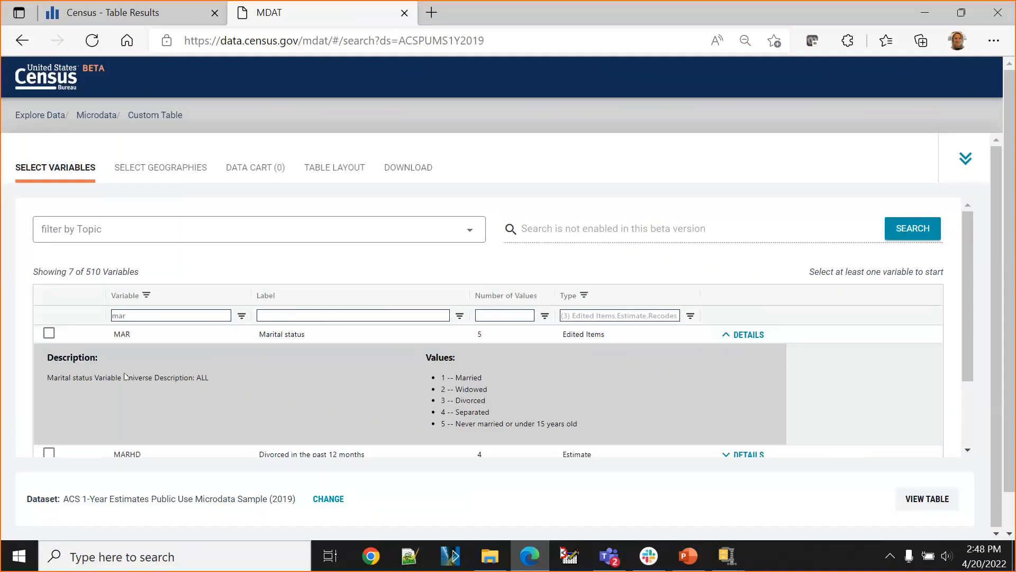
pyautogui.click(52, 336)
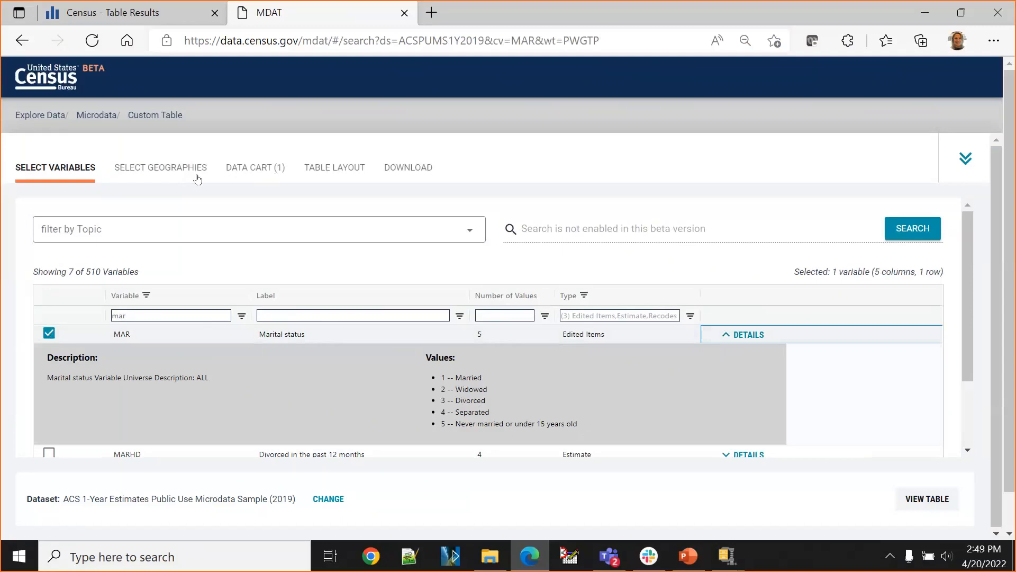
# Replace the name filter with the label filter "age", check the details of Age (AGEP) and select that variable.
pyautogui.moveTo(129, 315); pyautogui.dragTo(27, 314)
pyautogui.press('BackSpace')
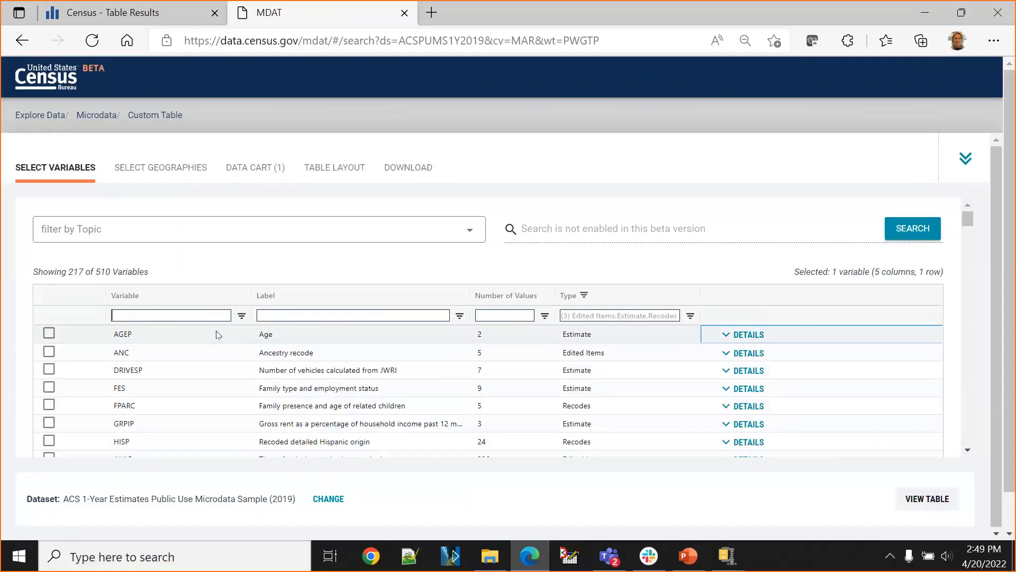
pyautogui.click(282, 313)
pyautogui.write('age')
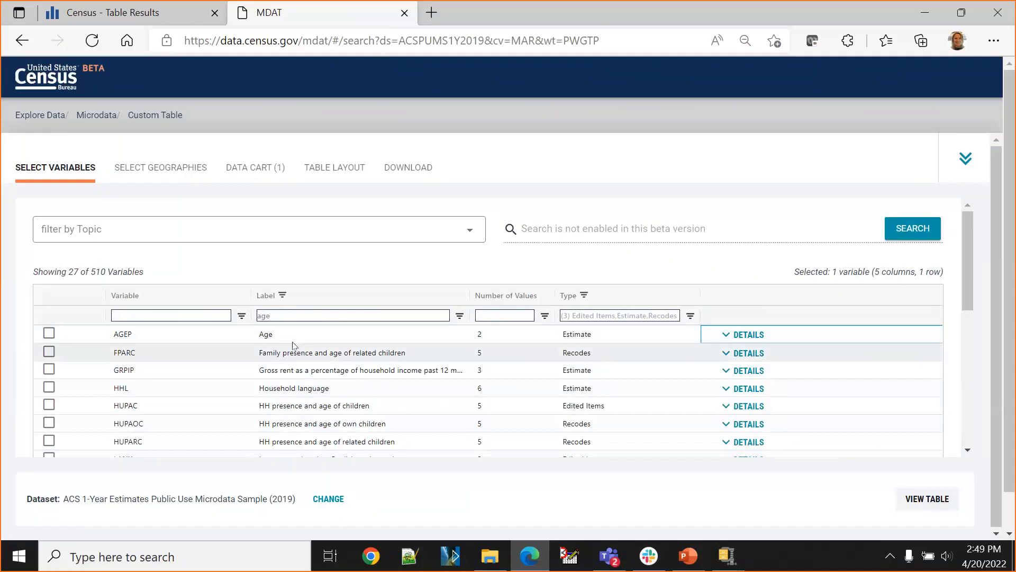
pyautogui.click(737, 336)
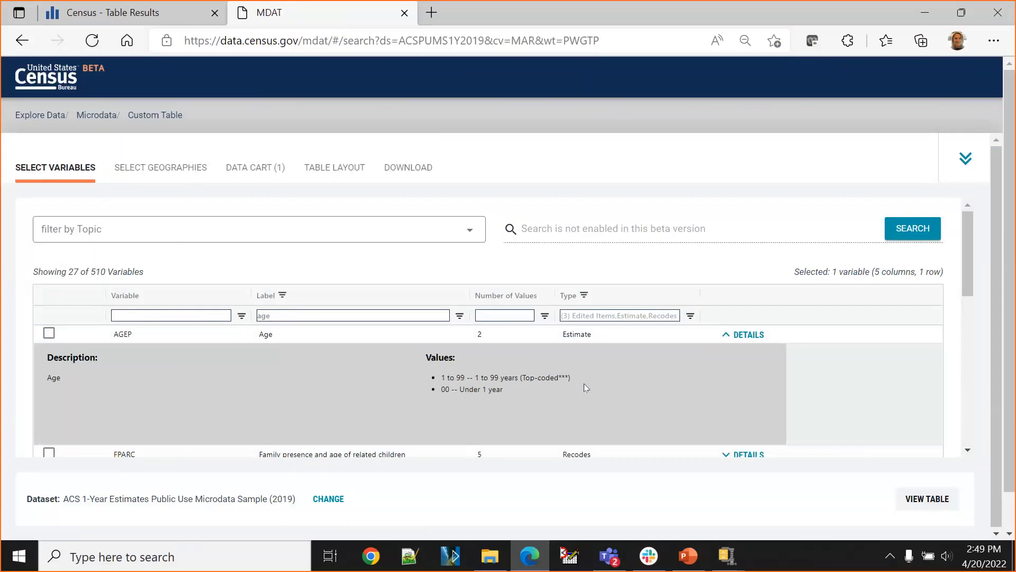
pyautogui.click(50, 334)
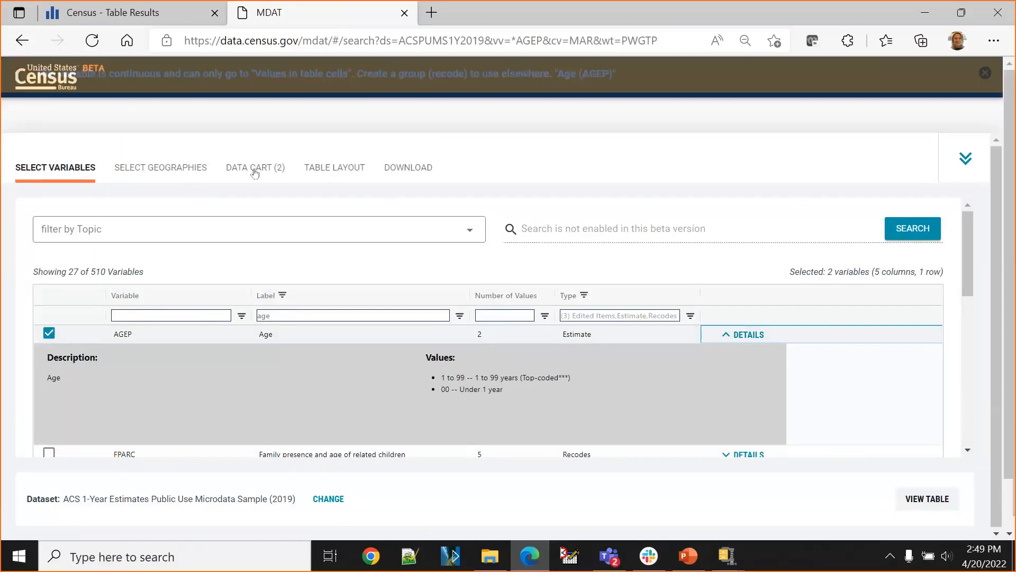
# Choose Texas as the state geography for the table.
pyautogui.click(129, 172)
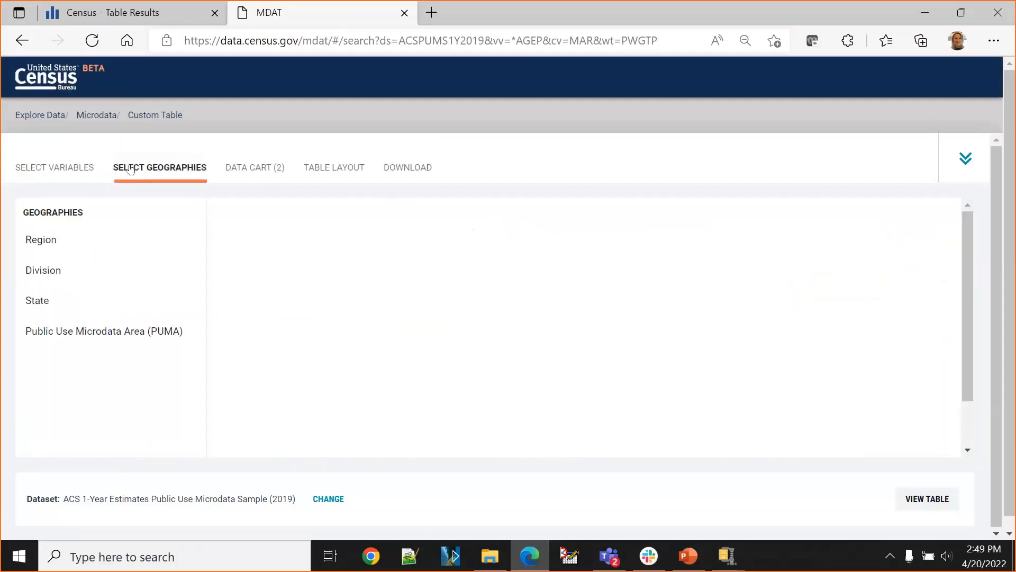
pyautogui.click(53, 302)
pyautogui.scroll(-10, 309, 374)
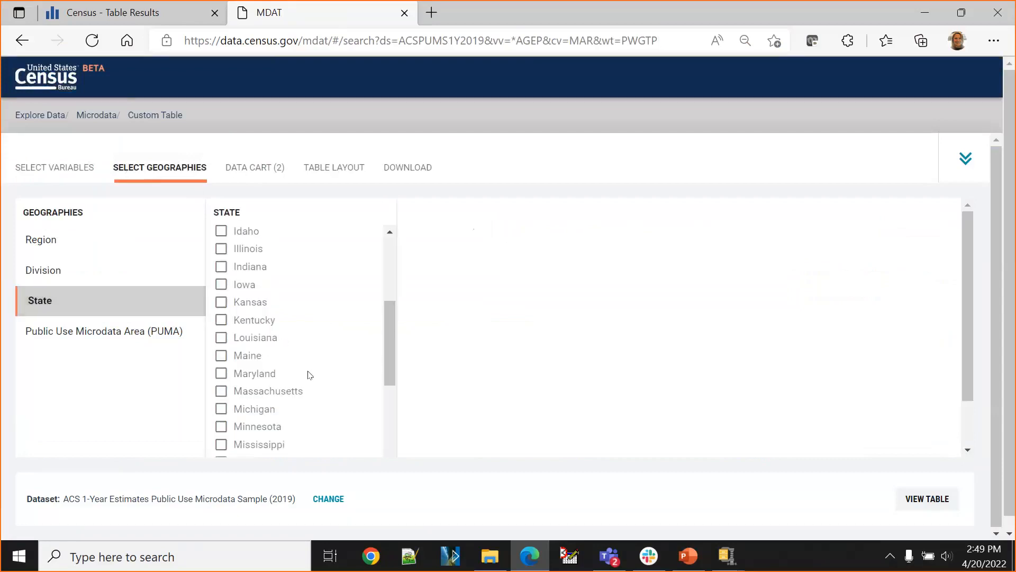
pyautogui.click(221, 389)
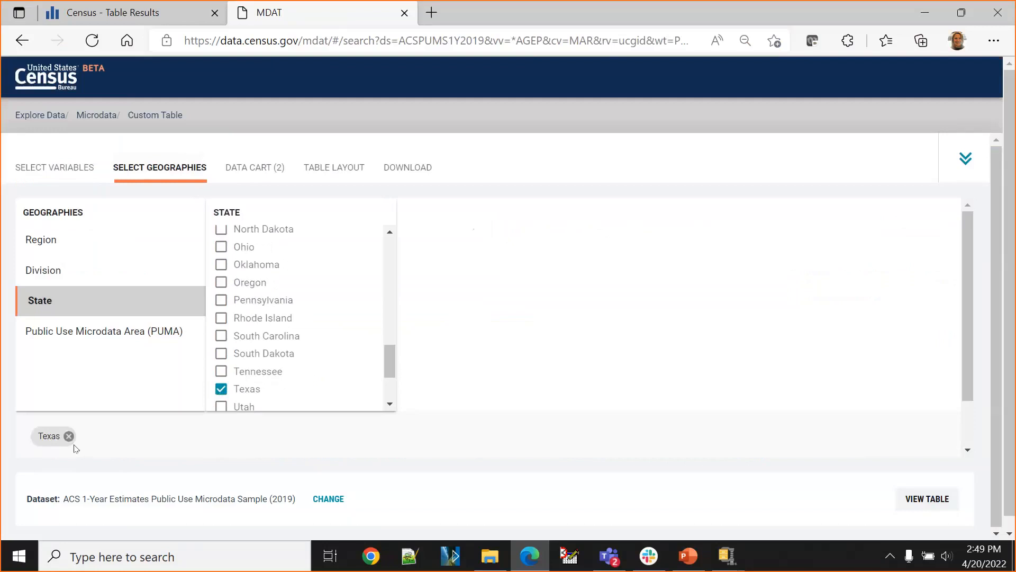
# Create a custom Age group in the data cart covering 1 to 20 years plus Under 1 year, and save it as "Under 21".
pyautogui.click(266, 167)
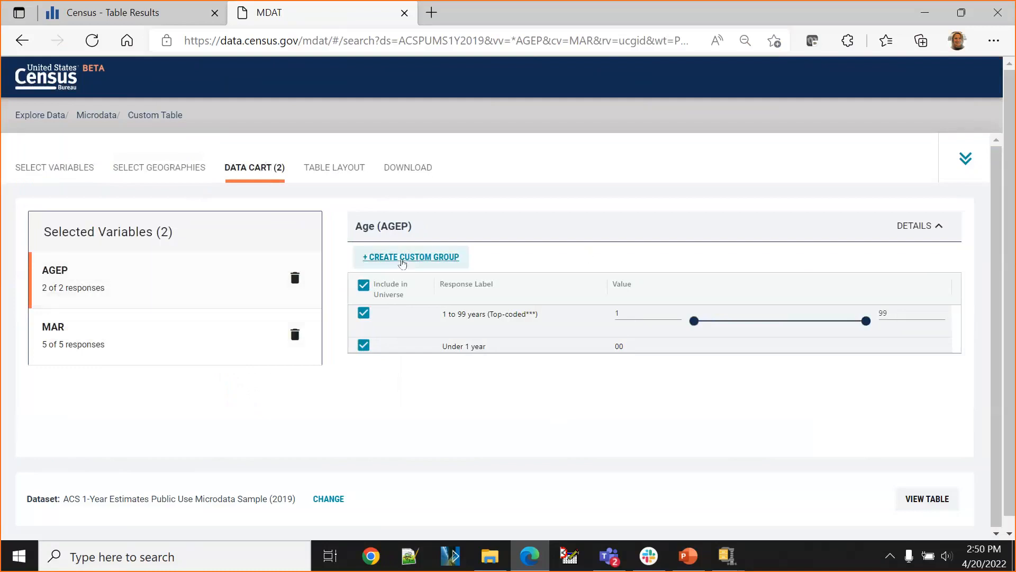
pyautogui.click(403, 259)
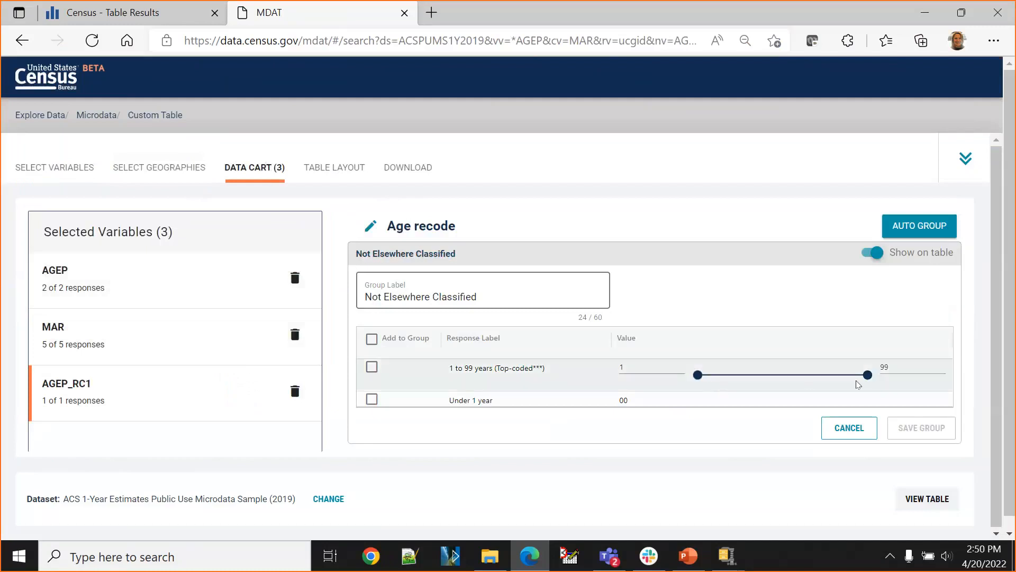
pyautogui.moveTo(868, 375); pyautogui.dragTo(732, 375)
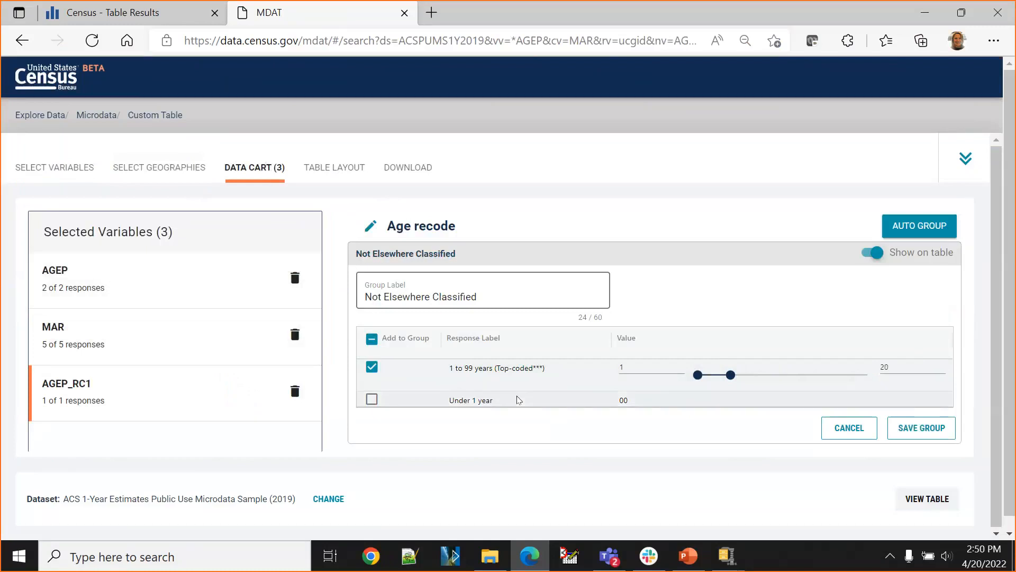
pyautogui.click(372, 399)
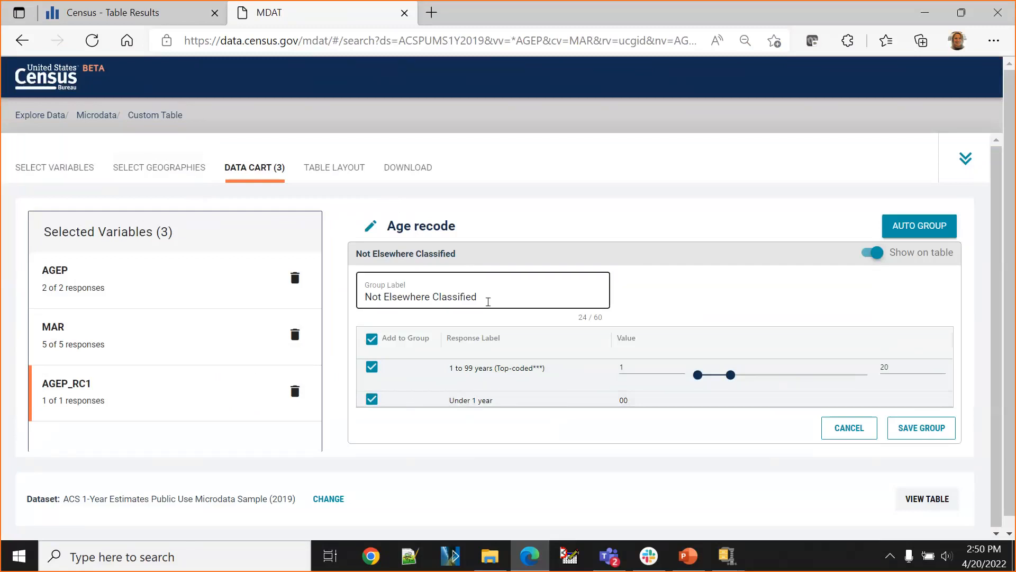
pyautogui.moveTo(488, 302); pyautogui.dragTo(161, 300)
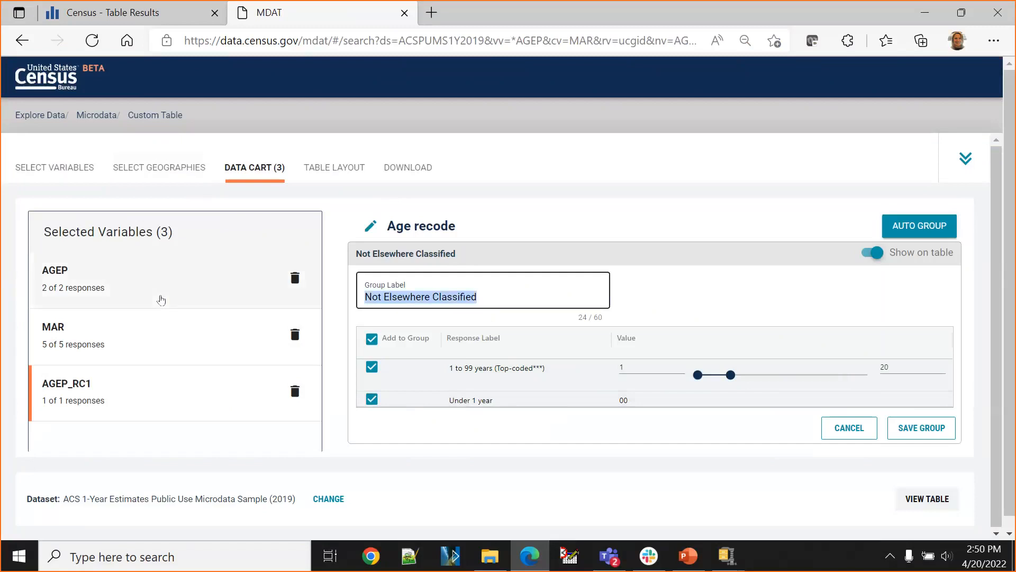
pyautogui.write('Under 21')
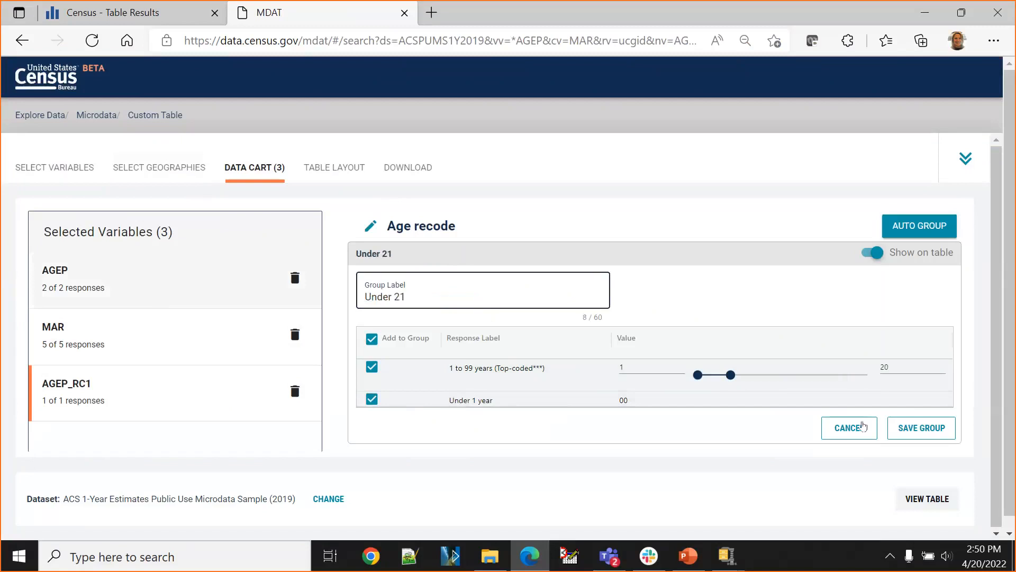
pyautogui.click(931, 430)
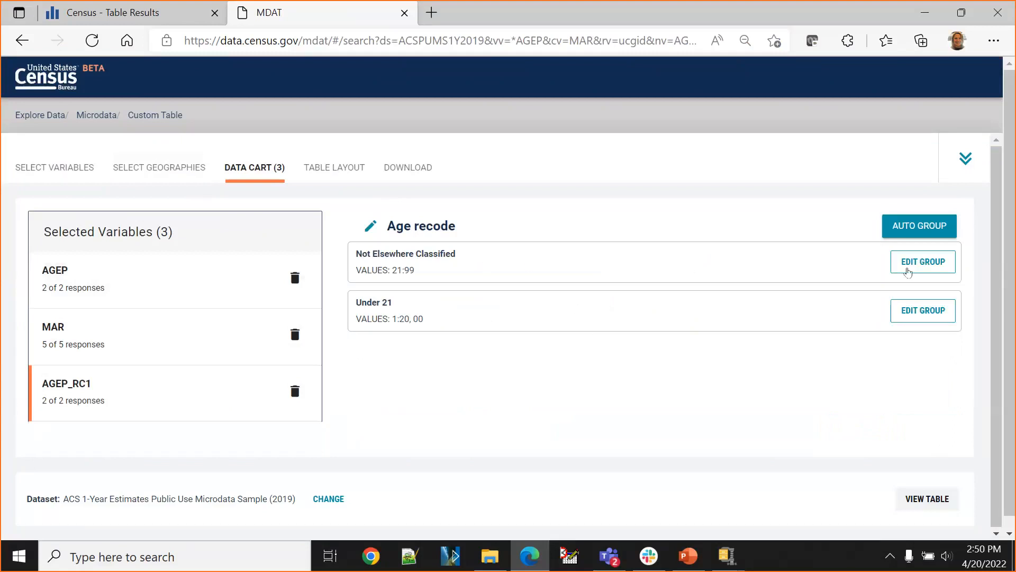
# Auto-group the remaining ages from 21 to 30 in groups of 1, and review the resulting age groups.
pyautogui.click(910, 228)
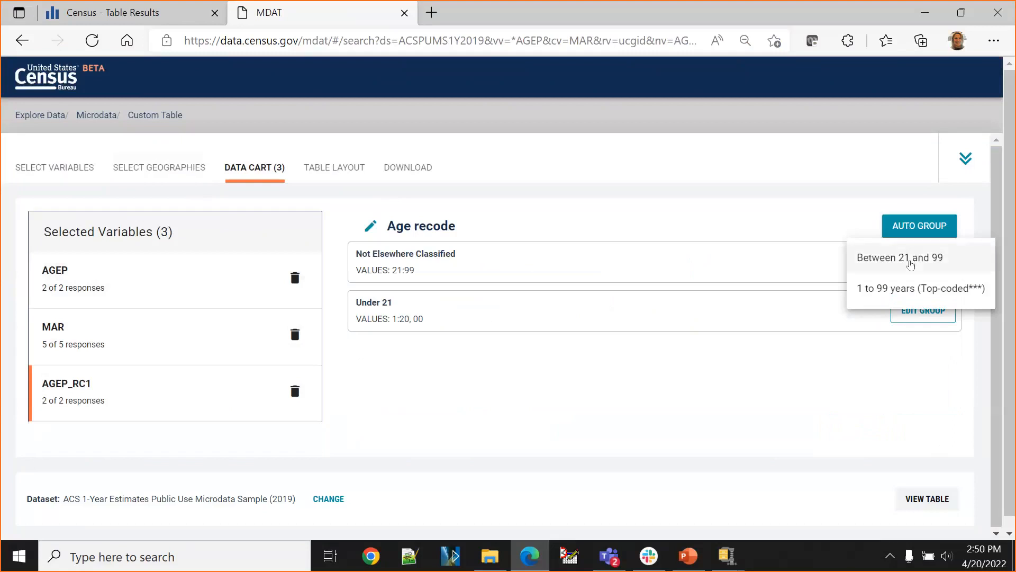
pyautogui.click(910, 259)
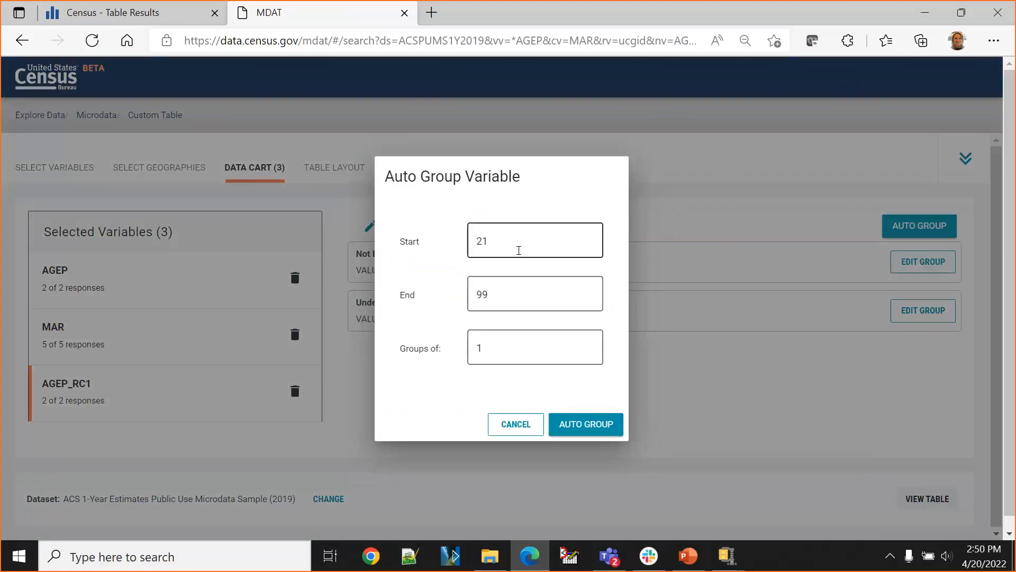
pyautogui.click(511, 358)
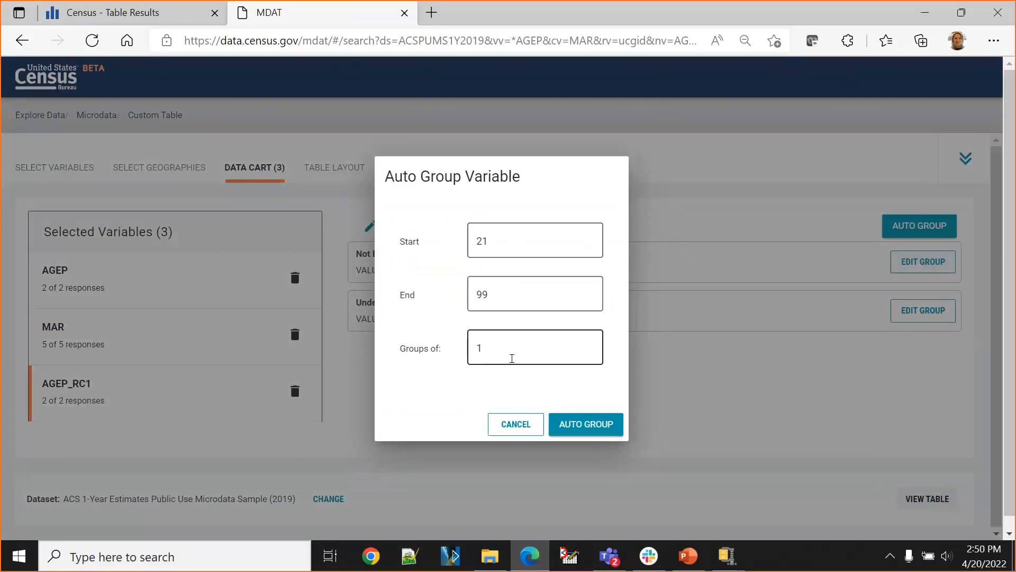
pyautogui.click(510, 246)
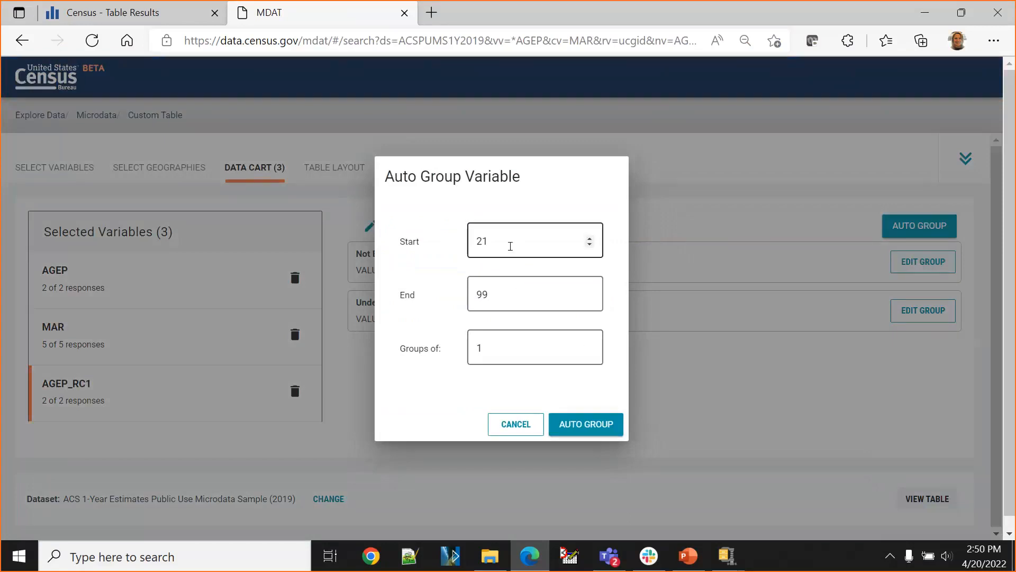
pyautogui.press('Tab')
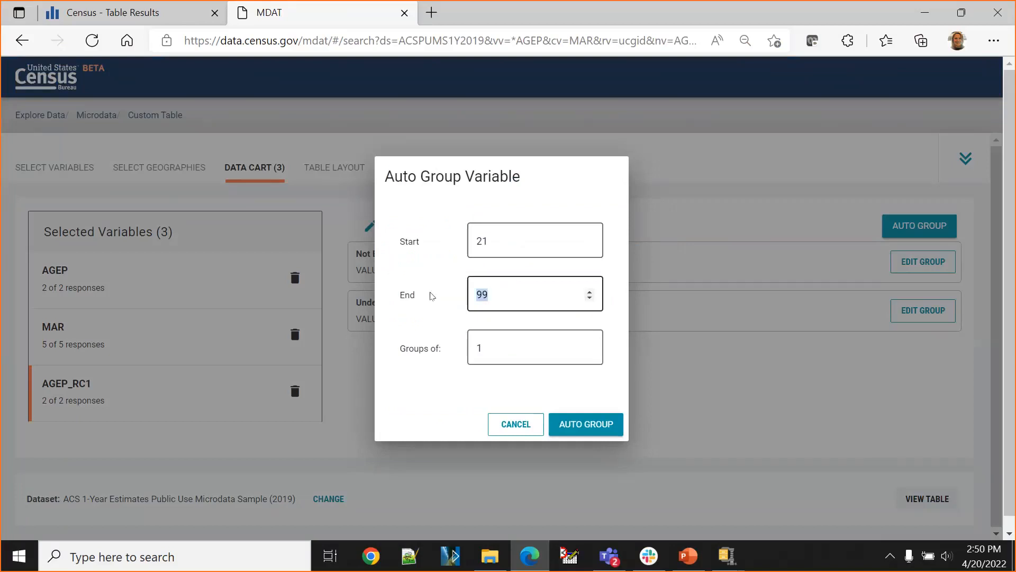
pyautogui.write('30')
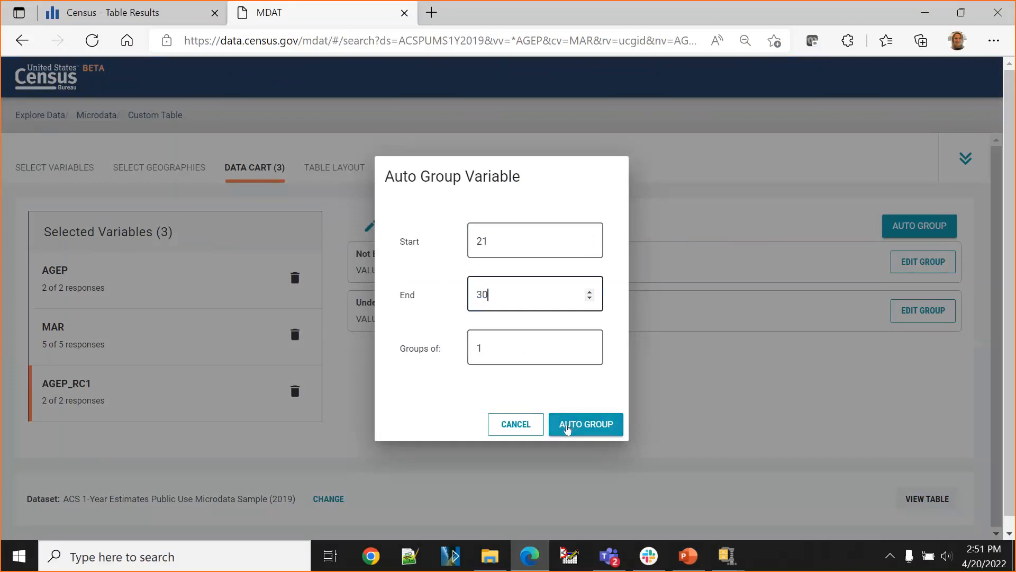
pyautogui.click(568, 429)
pyautogui.scroll(-3, 552, 350)
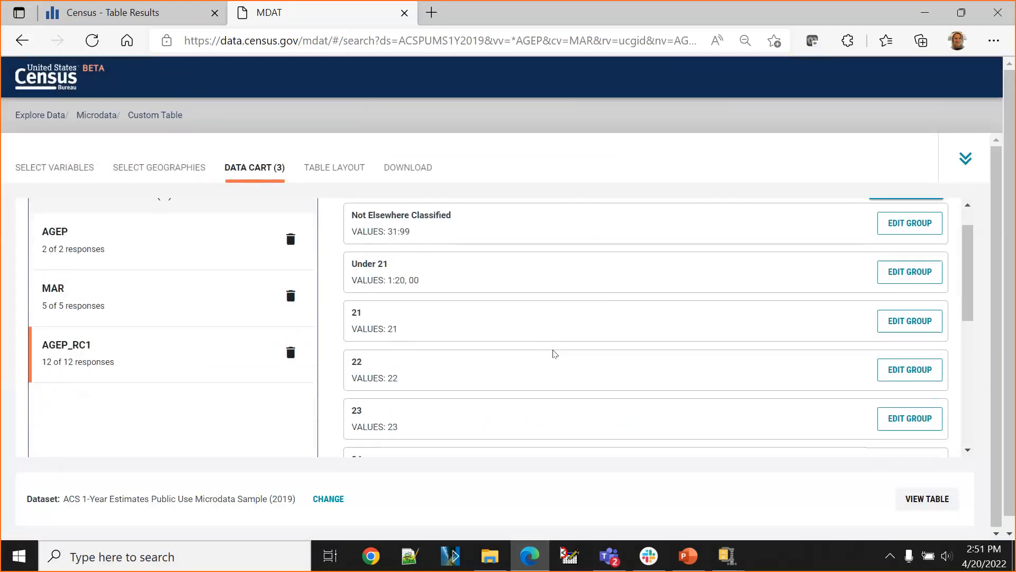
pyautogui.scroll(-3, 553, 426)
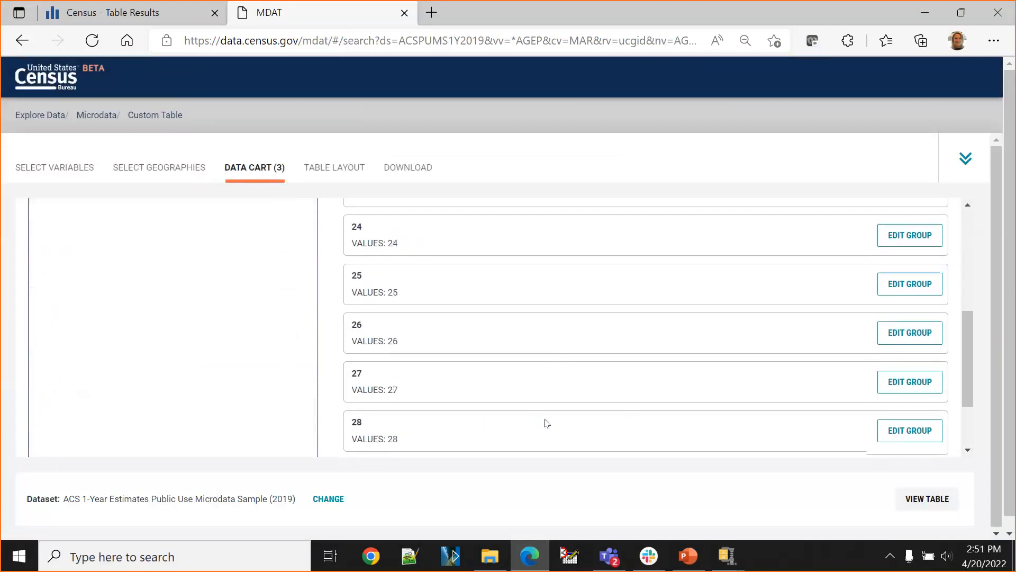
pyautogui.scroll(-2, 547, 423)
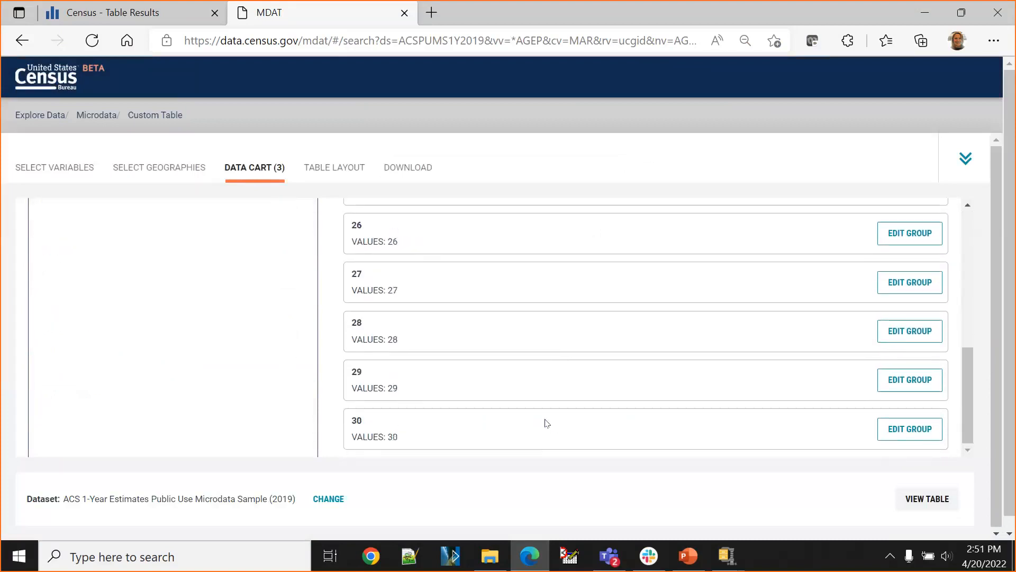
pyautogui.scroll(10, 547, 423)
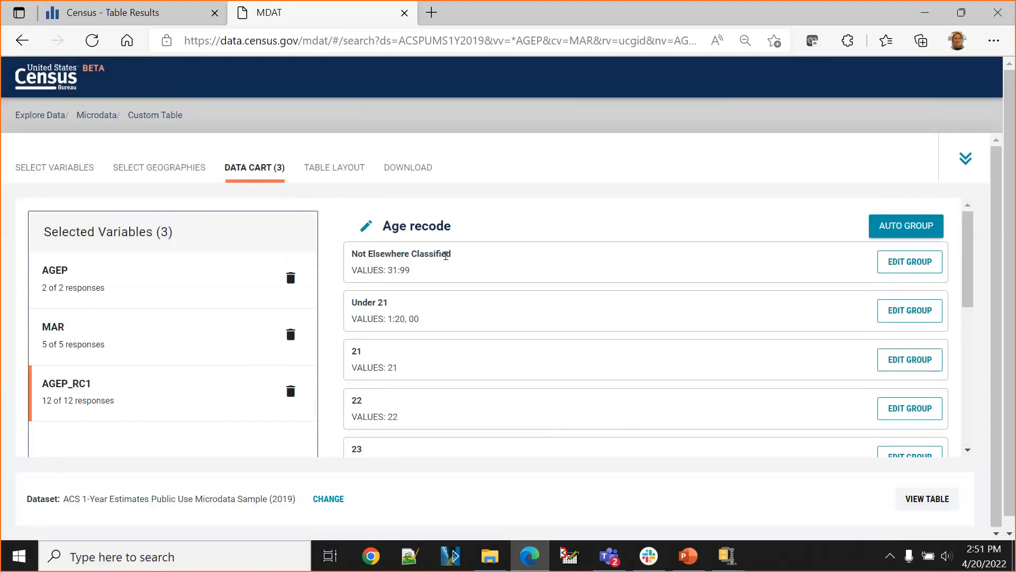
# Relabel the Age recode's Not Elsewhere Classified group as "Over 30" and save the group.
pyautogui.click(896, 267)
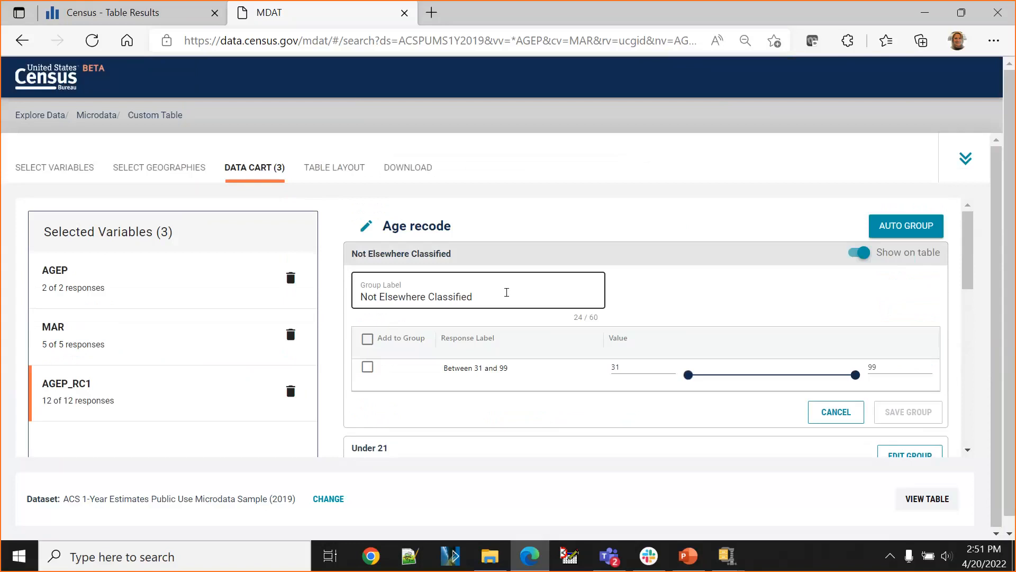
pyautogui.tripleClick(506, 292)
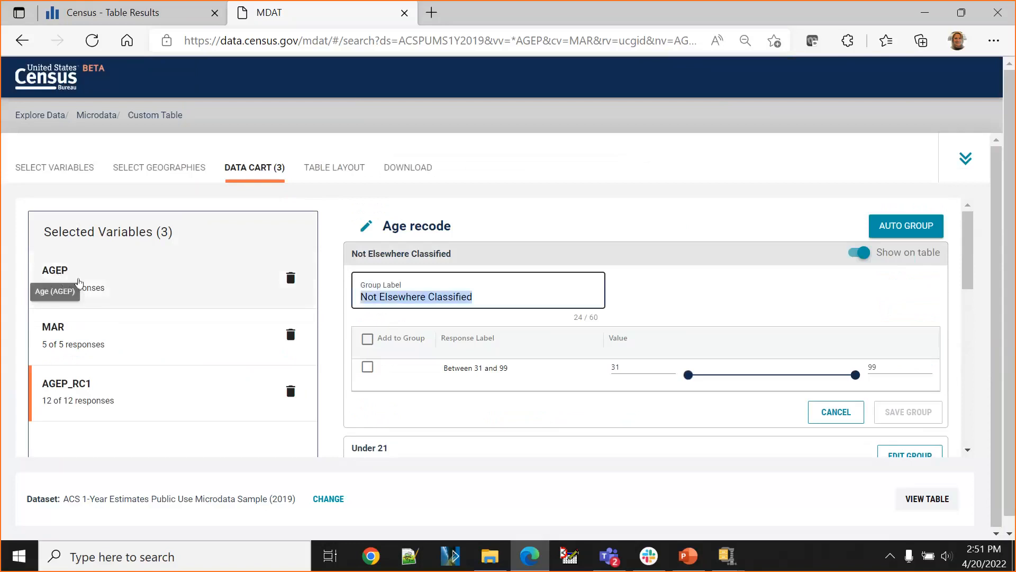
pyautogui.write('Over 30')
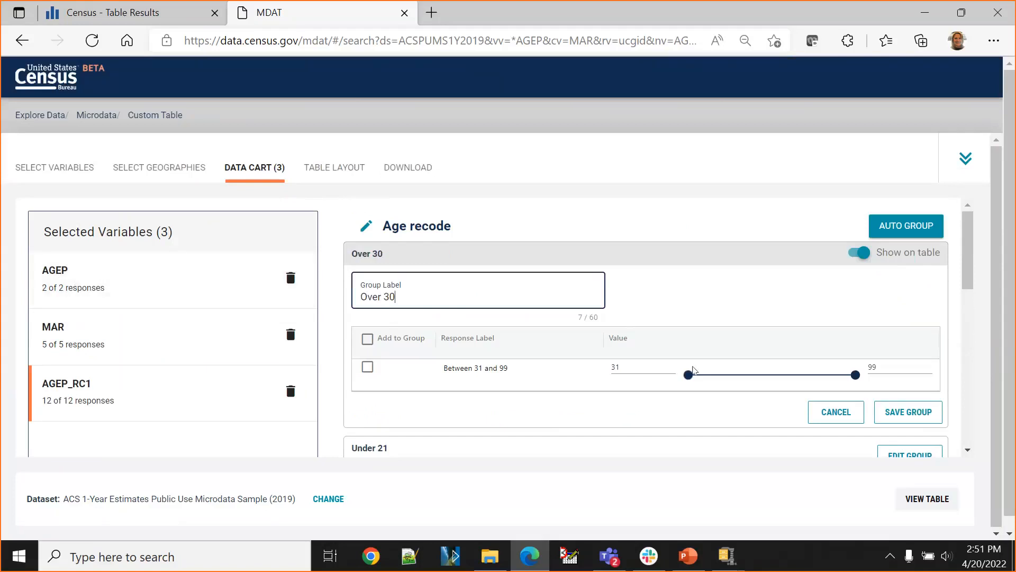
pyautogui.click(908, 413)
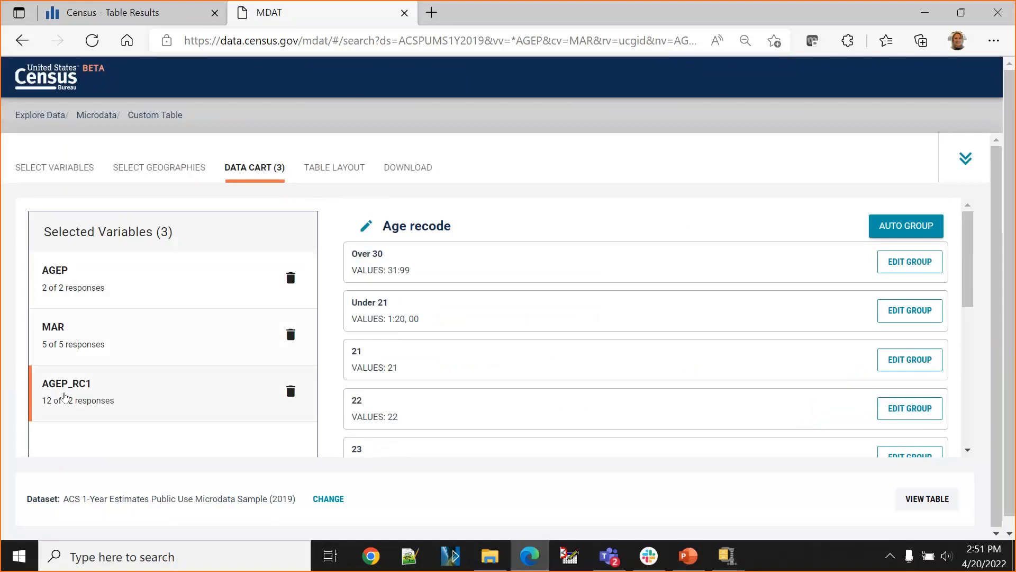
# Restrict the Marital status (MAR) universe to only the response "Never married or under 15 years old".
pyautogui.click(144, 352)
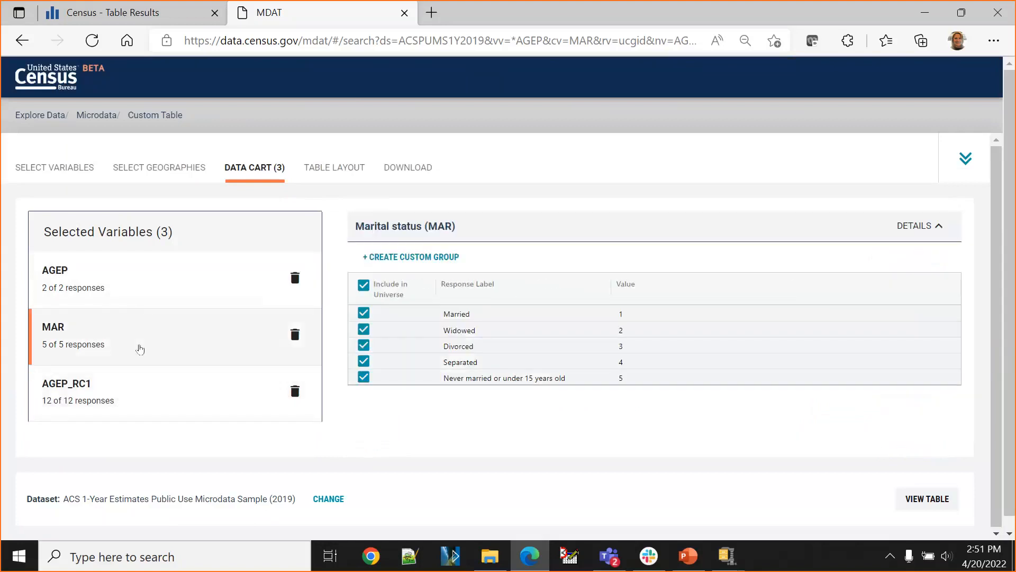
pyautogui.click(363, 286)
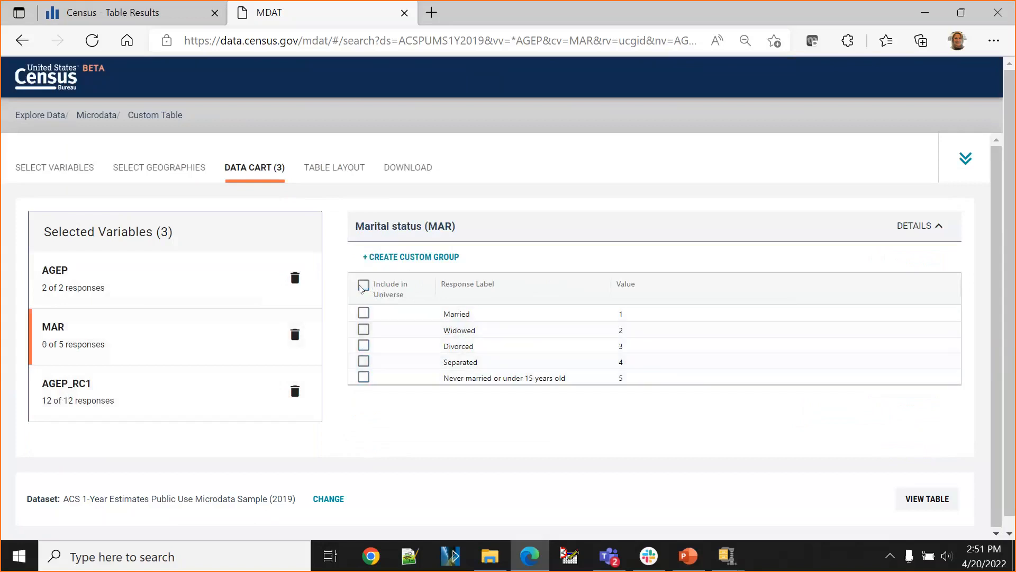
pyautogui.click(363, 377)
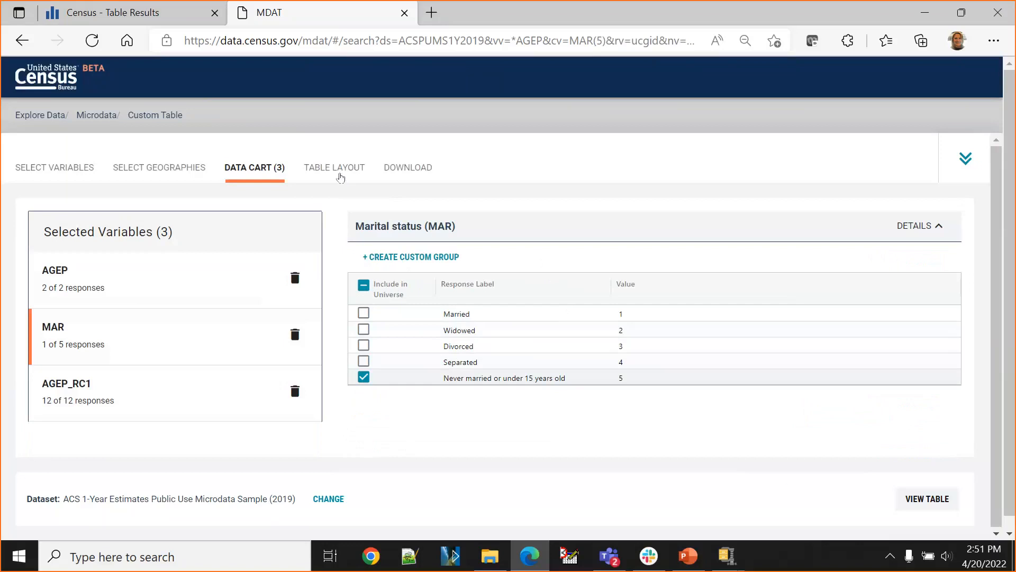
# Open the table layout and move marital status (MAR) from the columns to the variables not on the table.
pyautogui.click(338, 175)
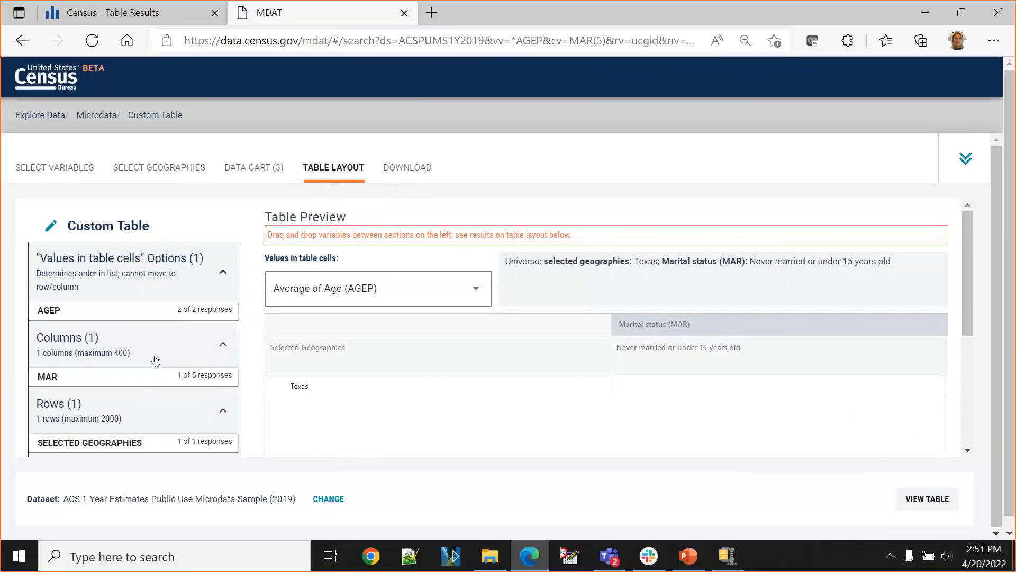
pyautogui.click(87, 359)
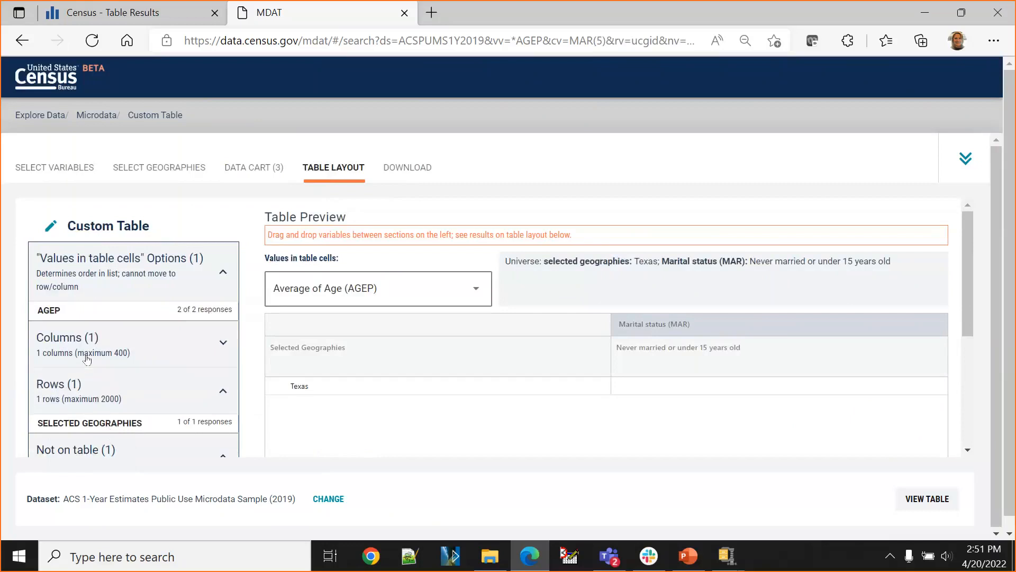
pyautogui.click(93, 380)
pyautogui.scroll(-4, 170, 430)
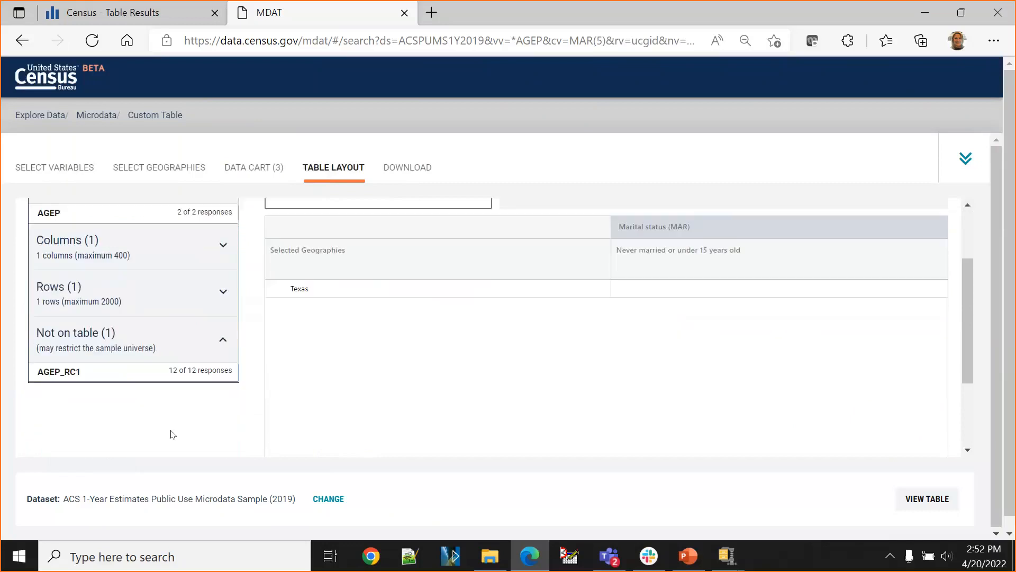
pyautogui.scroll(3, 170, 429)
pyautogui.moveTo(170, 428); pyautogui.dragTo(125, 345)
pyautogui.click(132, 344)
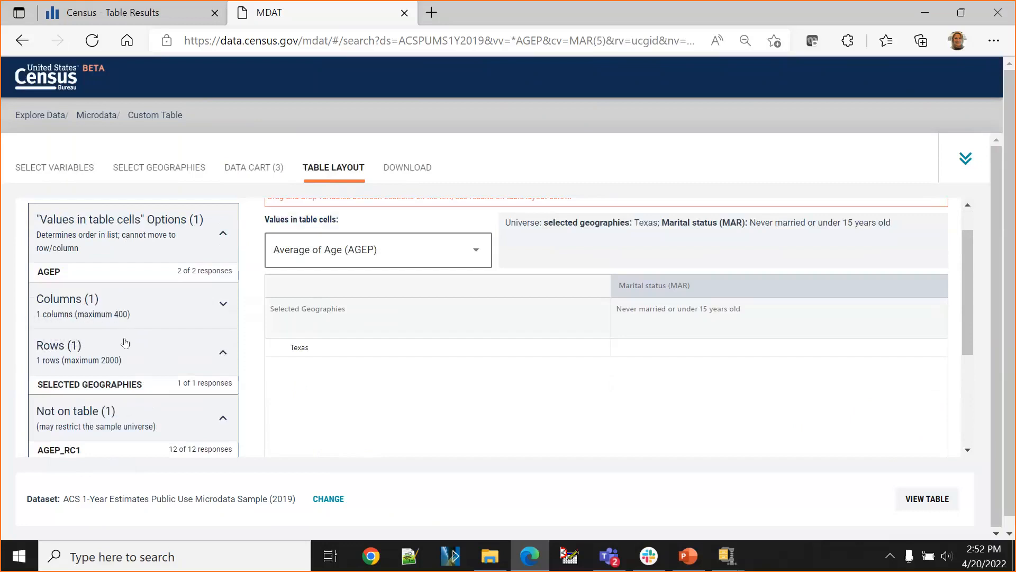
pyautogui.click(222, 305)
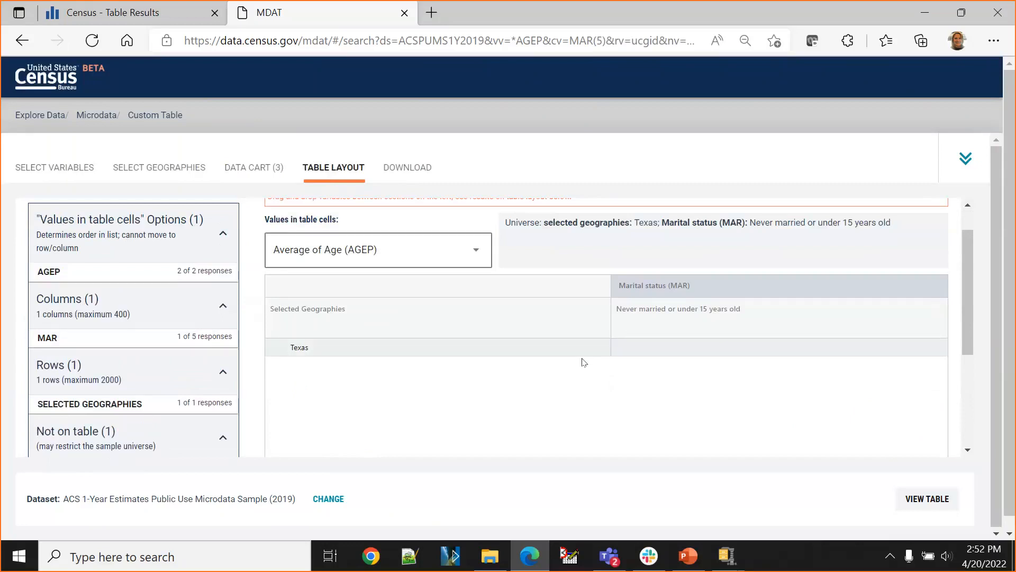
pyautogui.scroll(-1, 209, 376)
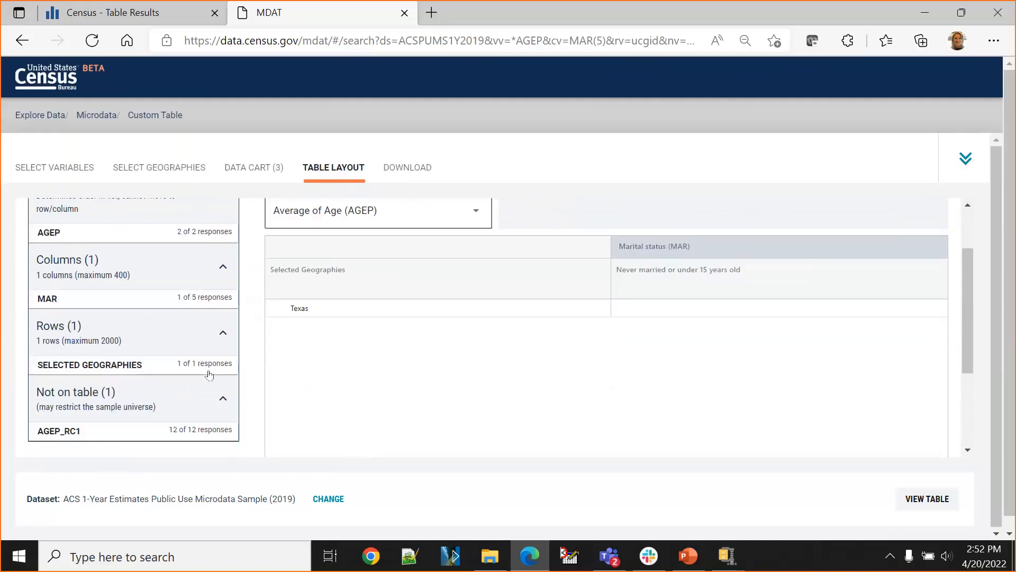
pyautogui.moveTo(118, 303); pyautogui.dragTo(110, 434)
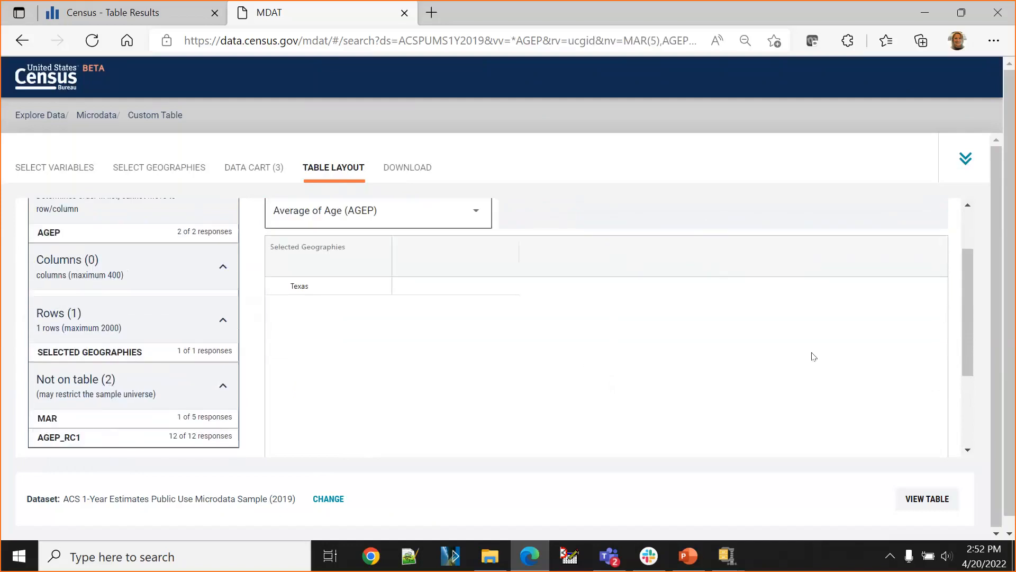
pyautogui.scroll(2, 814, 356)
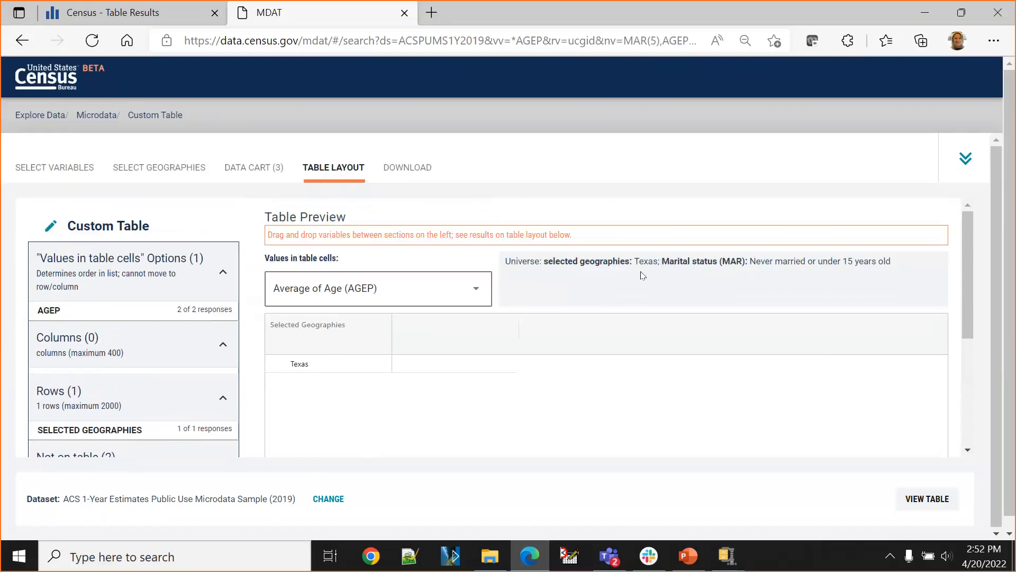
# Arrange the table with the Age recode (AGEP_RC1) on the rows and the selected geographies on the columns.
pyautogui.scroll(-2, 443, 404)
pyautogui.scroll(2, 466, 404)
pyautogui.scroll(-2, 122, 394)
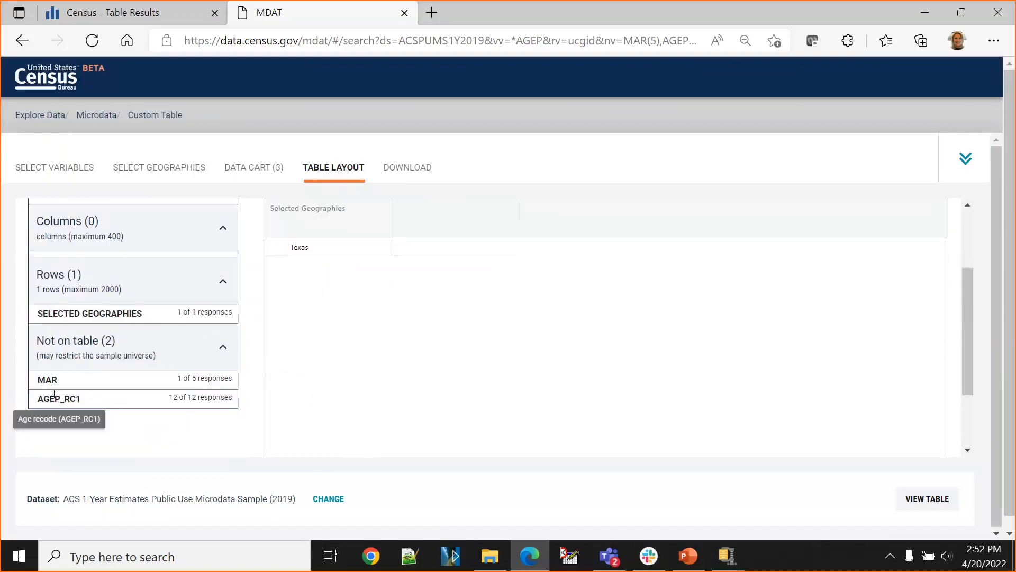
pyautogui.moveTo(54, 394); pyautogui.dragTo(61, 260)
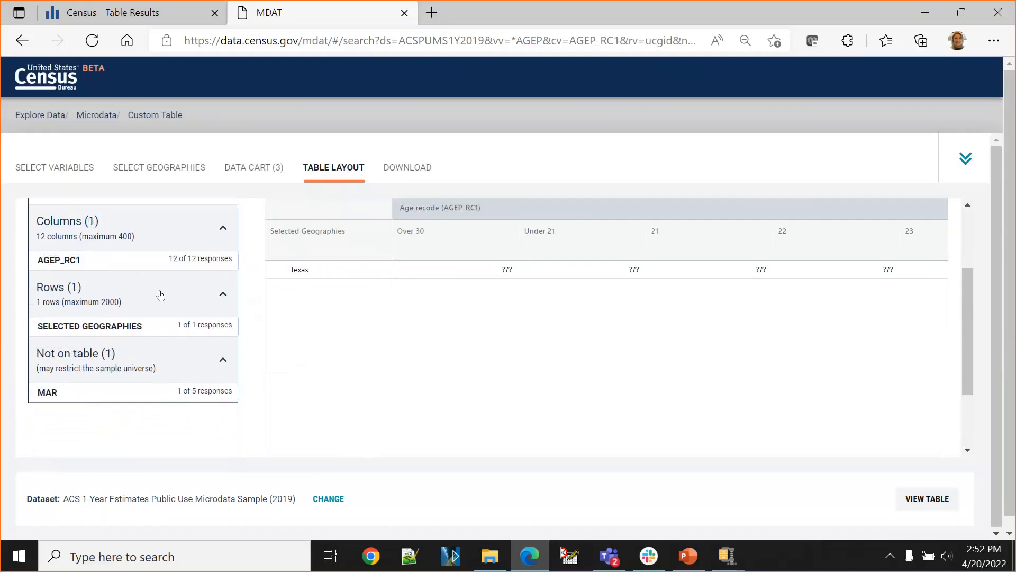
pyautogui.moveTo(102, 320)
pyautogui.mouseDown()
pyautogui.moveTo(102, 261)
pyautogui.moveTo(94, 324)
pyautogui.mouseUp()
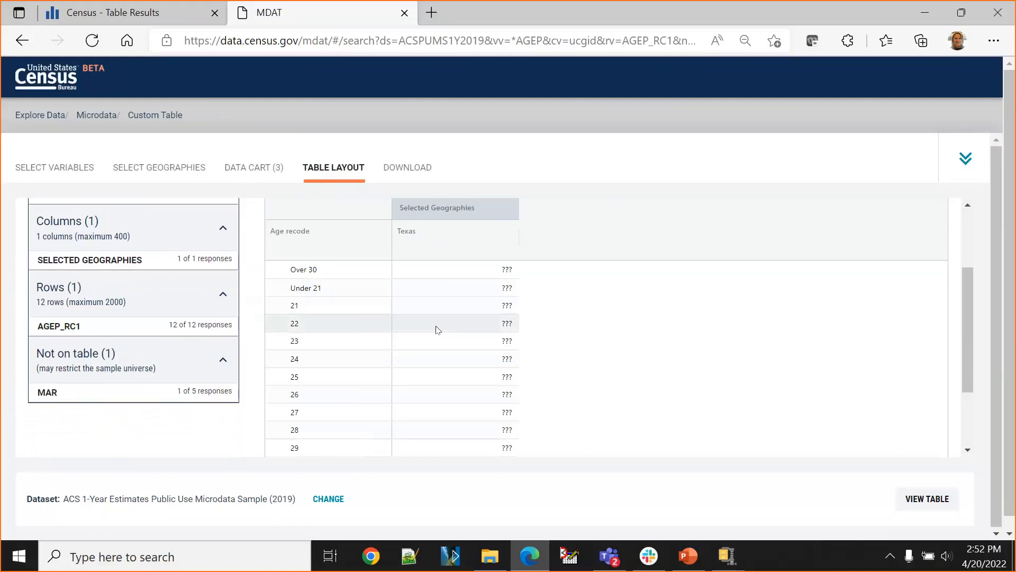
# Set the values in the table cells to Count and review the table preview.
pyautogui.scroll(3, 701, 364)
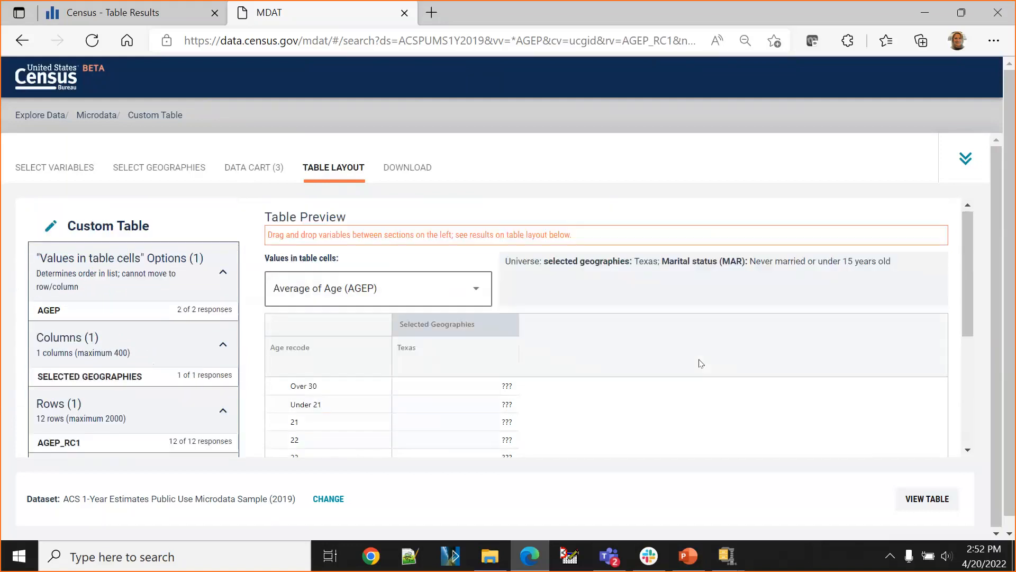
pyautogui.click(341, 299)
pyautogui.click(286, 292)
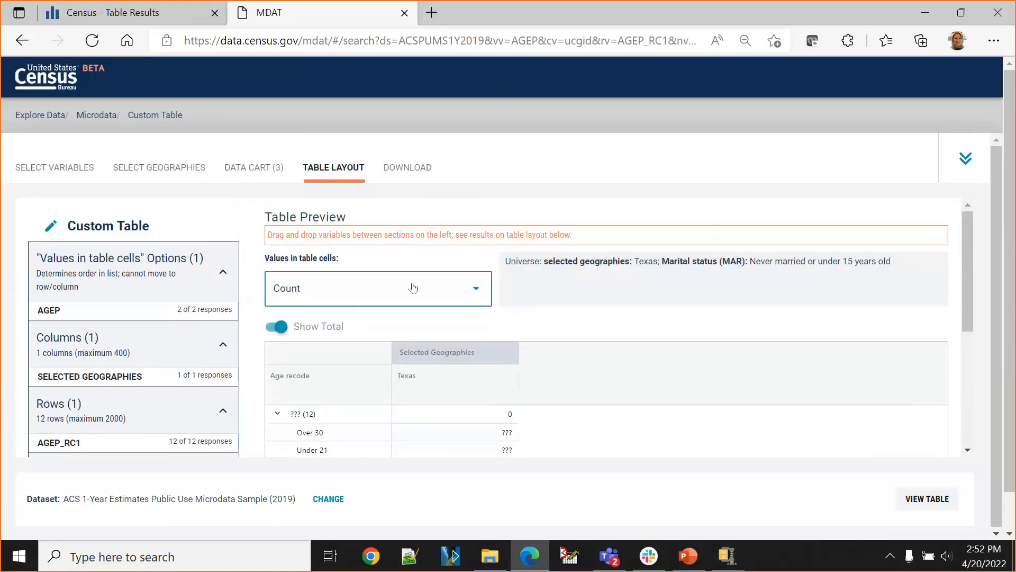
pyautogui.scroll(-5, 818, 349)
pyautogui.scroll(5, 815, 353)
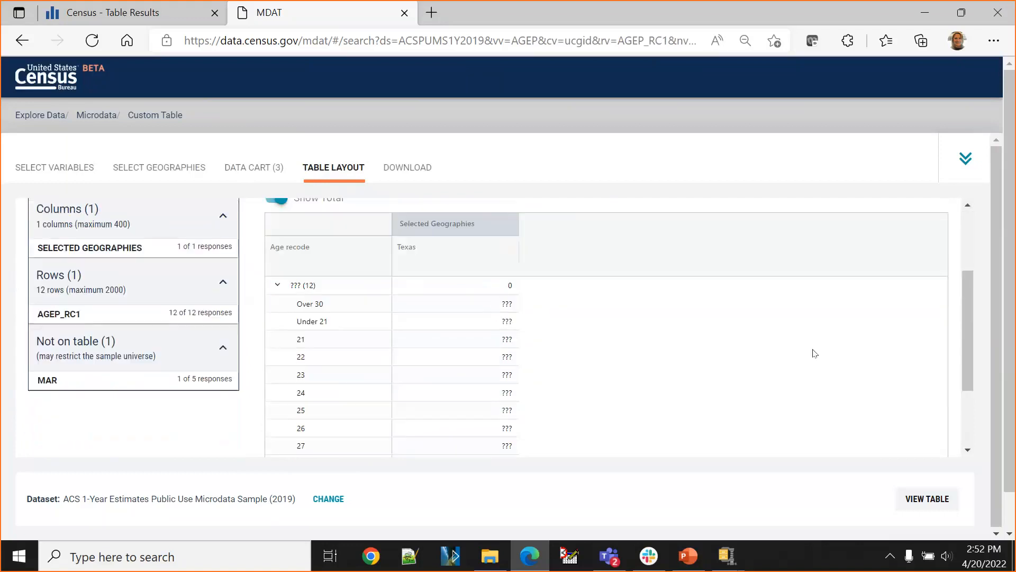
pyautogui.scroll(-5, 814, 353)
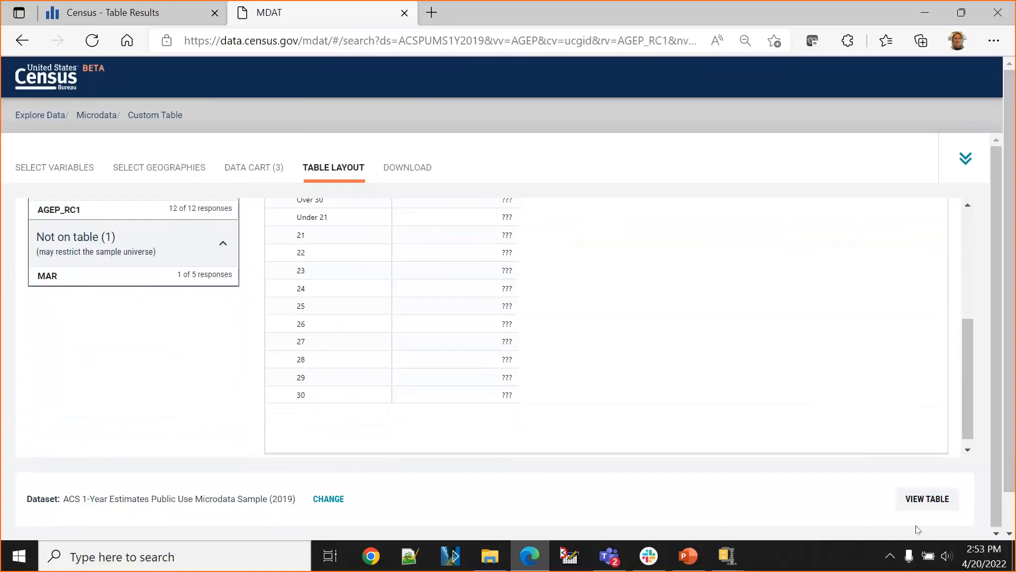
# Generate the custom table, view its weighting options, and review the counts for each age group in Texas.
pyautogui.click(918, 495)
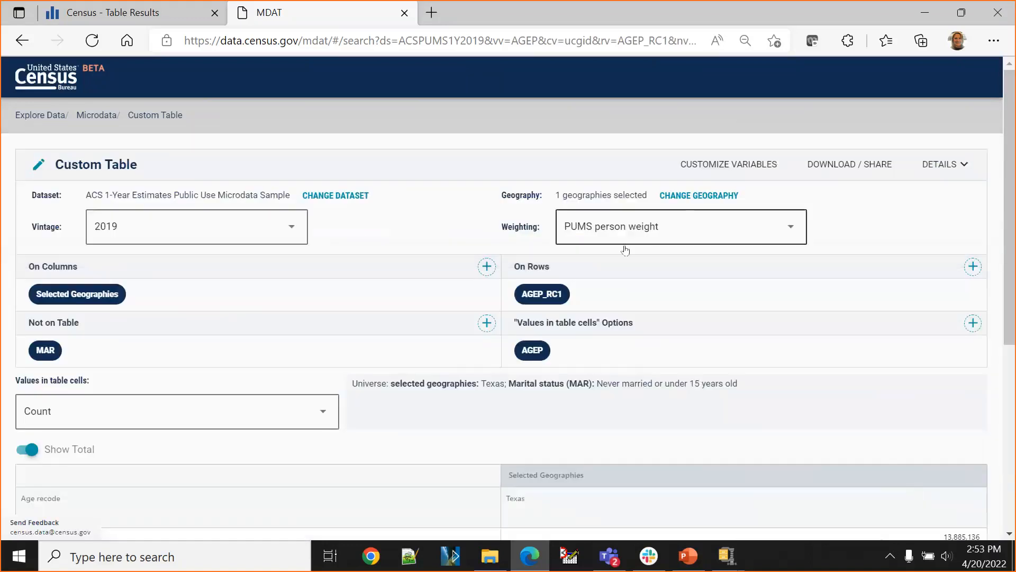
pyautogui.click(615, 231)
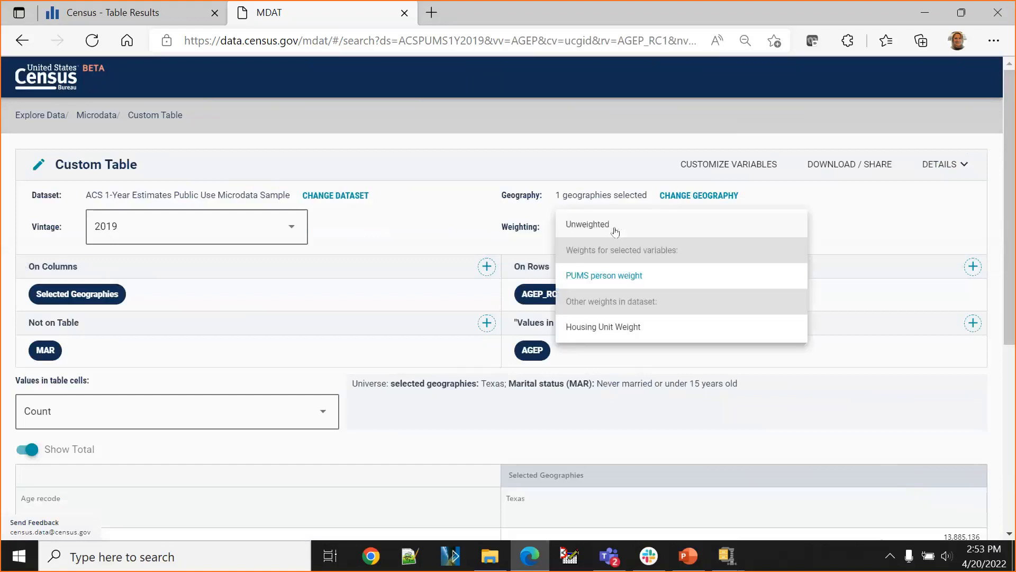
pyautogui.click(863, 291)
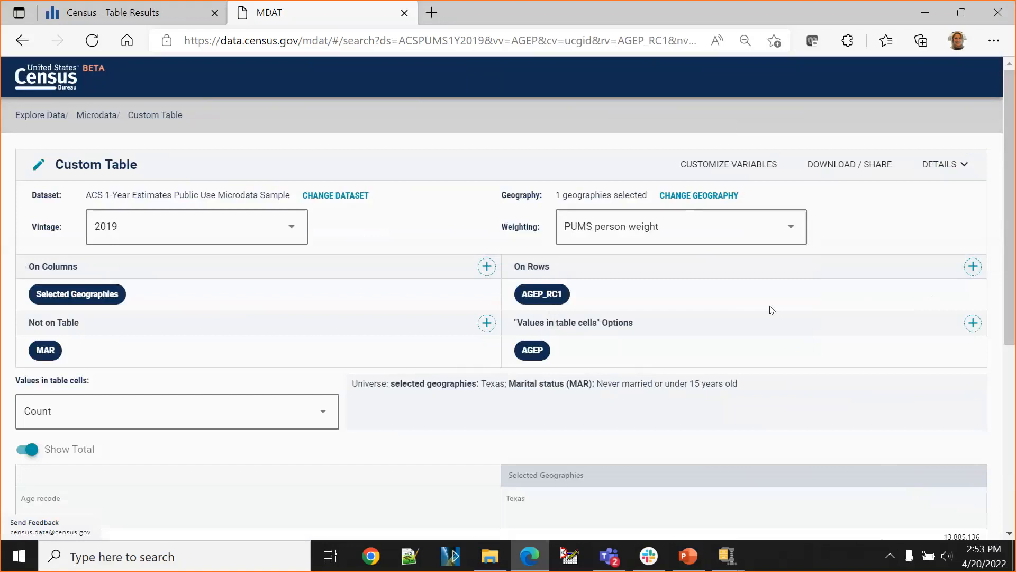
pyautogui.scroll(-5, 772, 319)
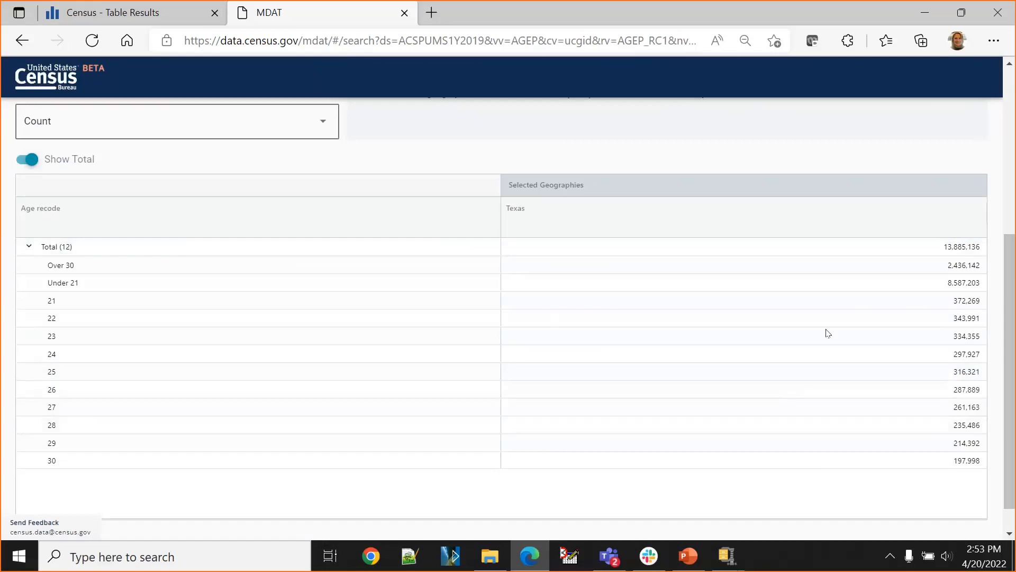
# Leave the custom table and return to the data.census.gov home page.
pyautogui.scroll(2, 768, 291)
pyautogui.scroll(3, 800, 292)
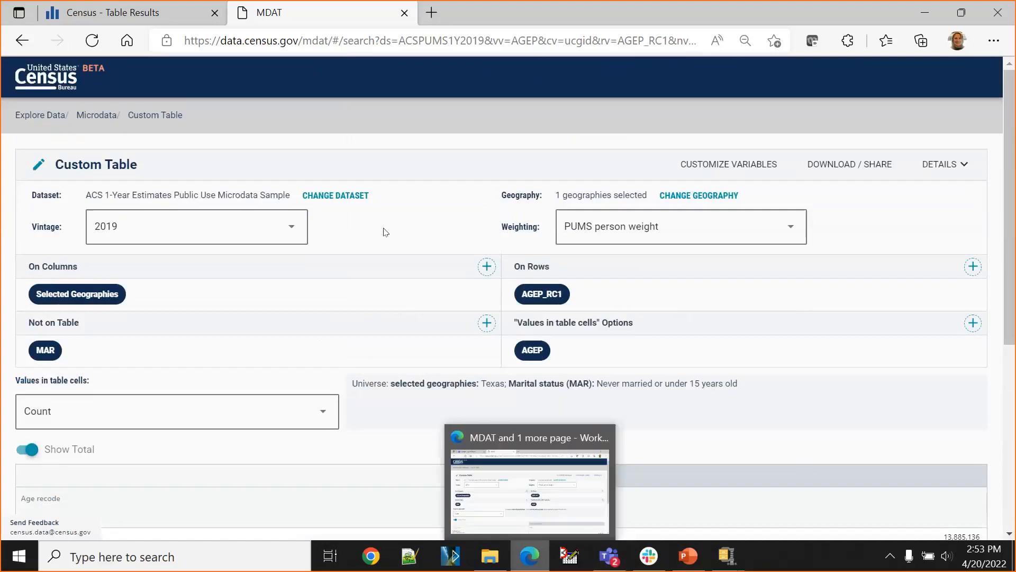
pyautogui.click(35, 93)
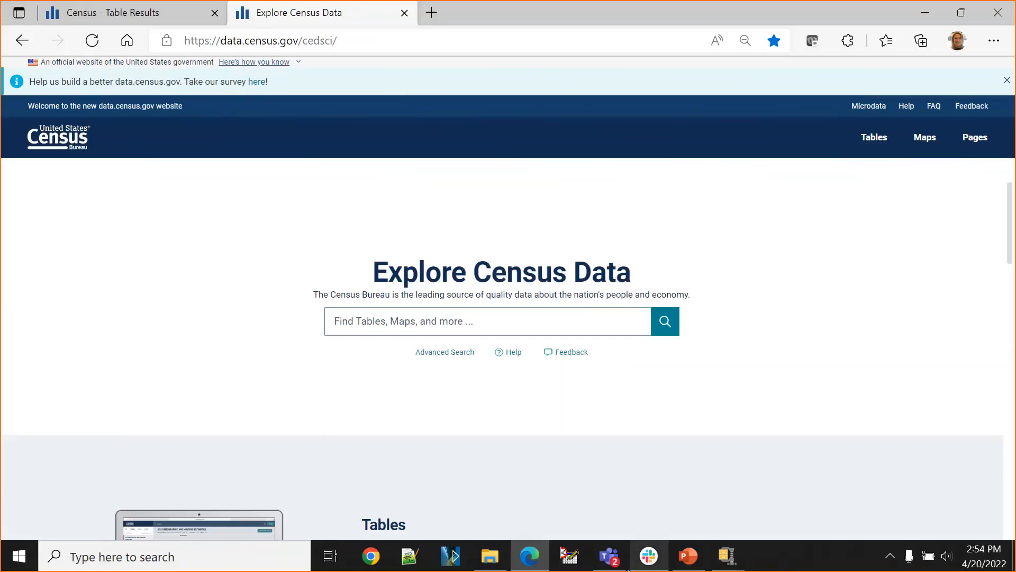
# Switch to the PowerPoint presentation and show slide 80 about taking the data.census.gov survey.
pyautogui.moveTo(605, 565)
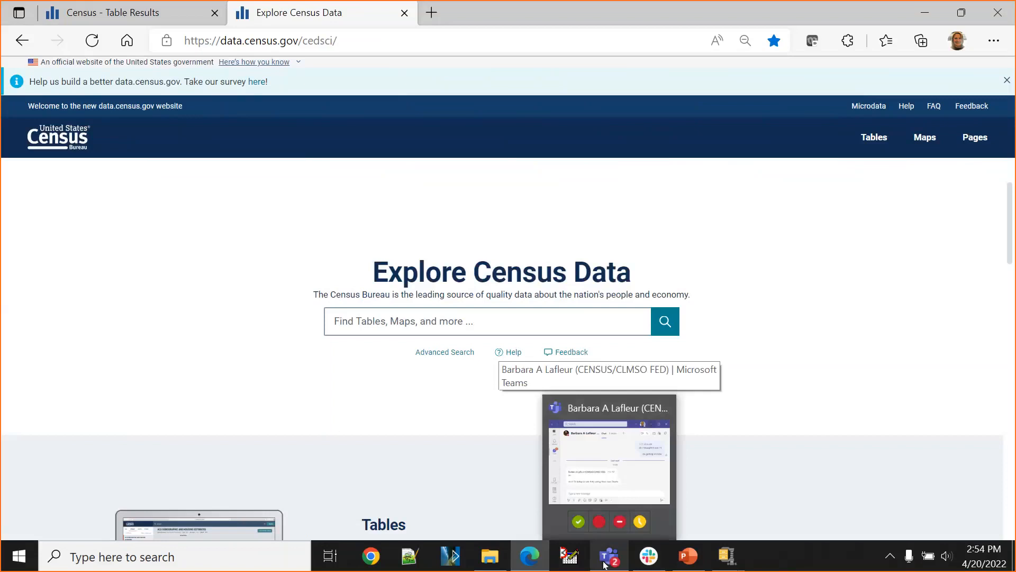
pyautogui.click(688, 557)
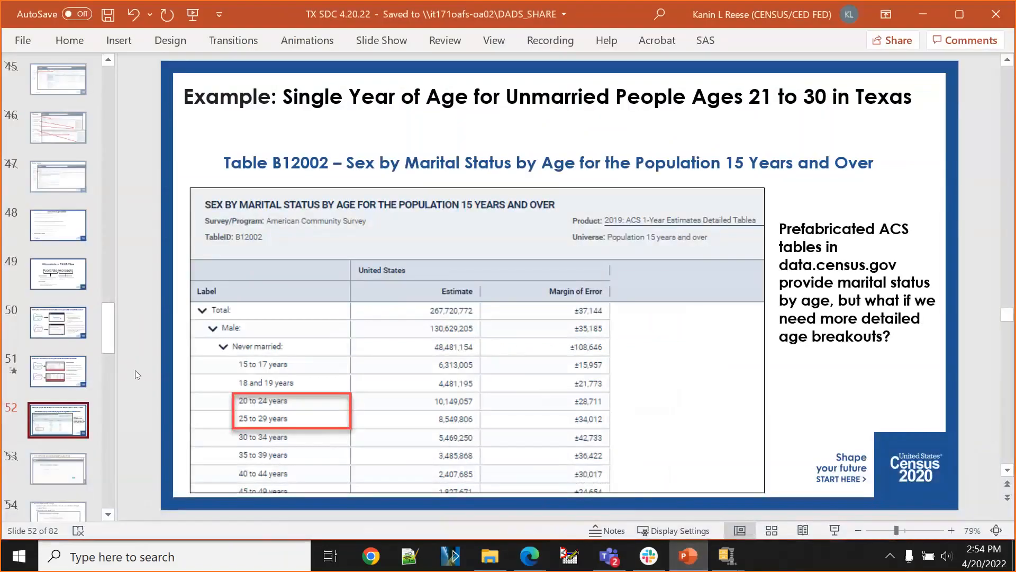
pyautogui.scroll(-10, 109, 345)
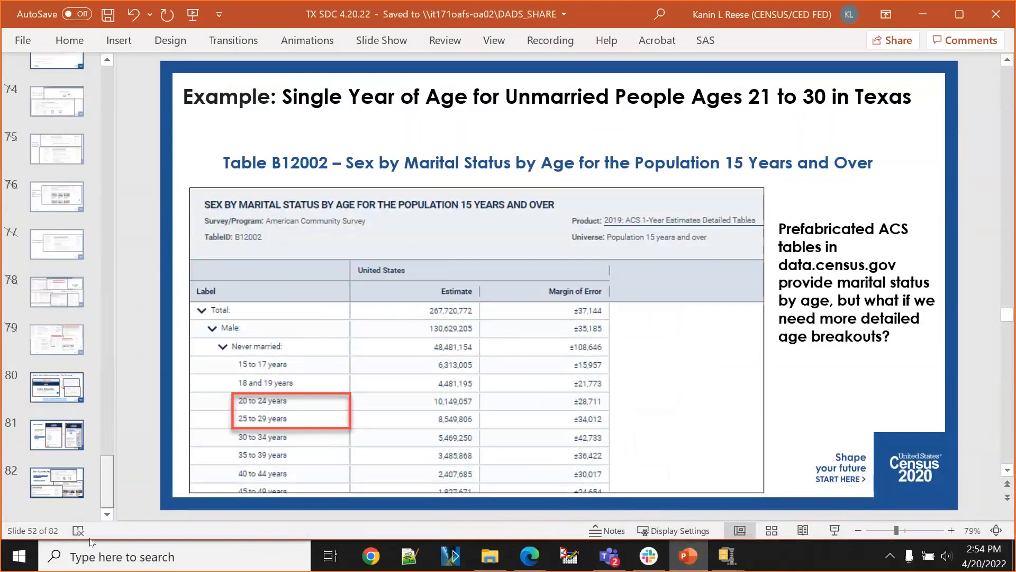
pyautogui.click(67, 400)
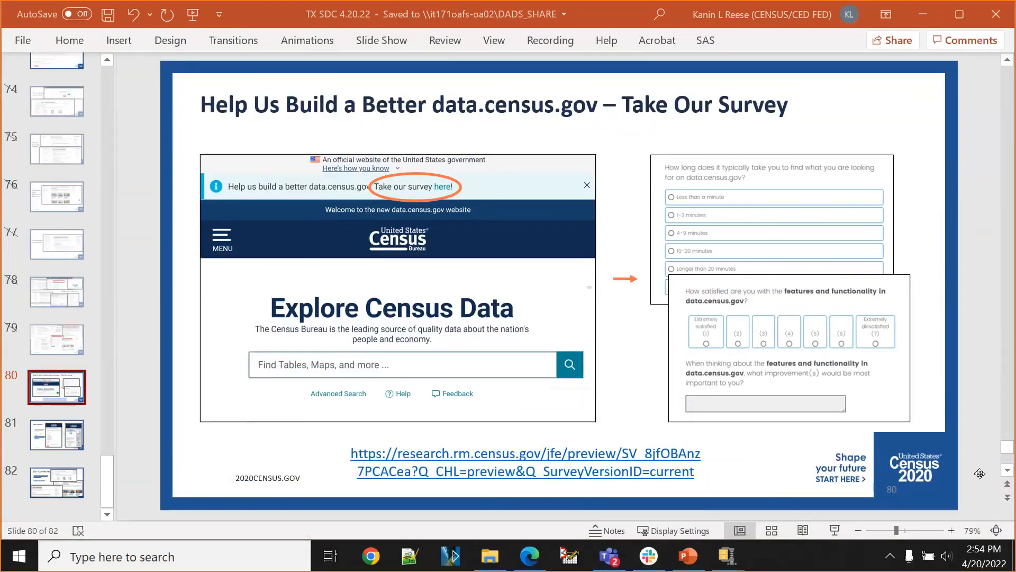
pyautogui.click(961, 294)
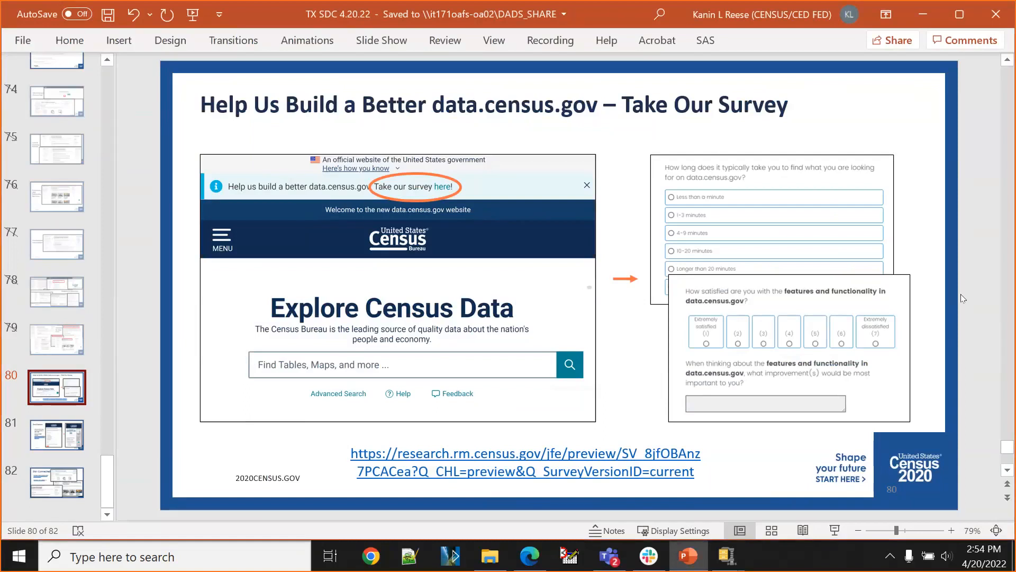
# Switch back to Edge, start an advanced search on data.census.gov, and view the geography filters.
pyautogui.click(529, 556)
pyautogui.click(418, 353)
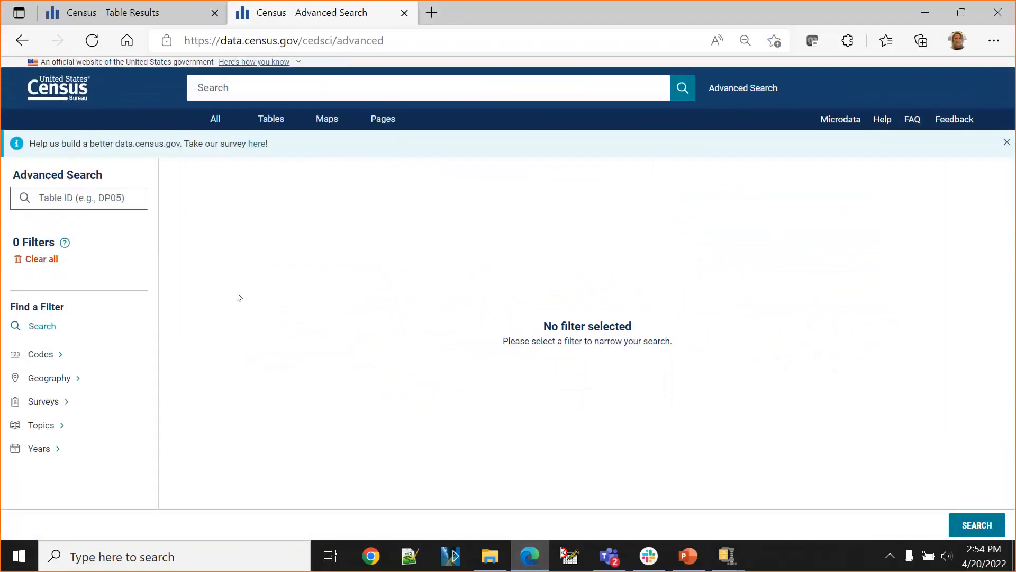
pyautogui.click(56, 392)
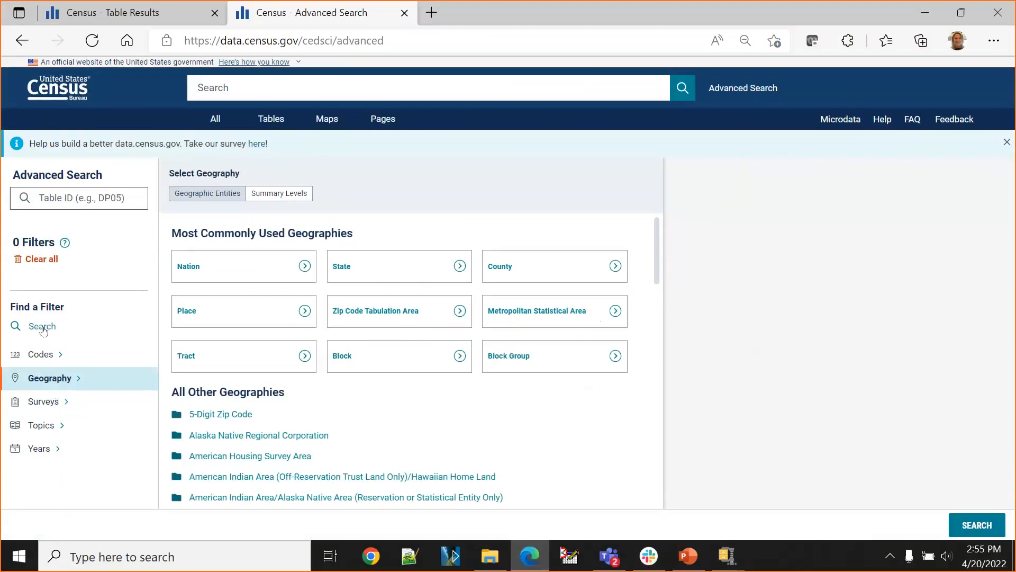
# Add the "401 - Mexican" topic filter from the detailed Hispanic or Latino groups under Race and Ethnicity.
pyautogui.click(50, 426)
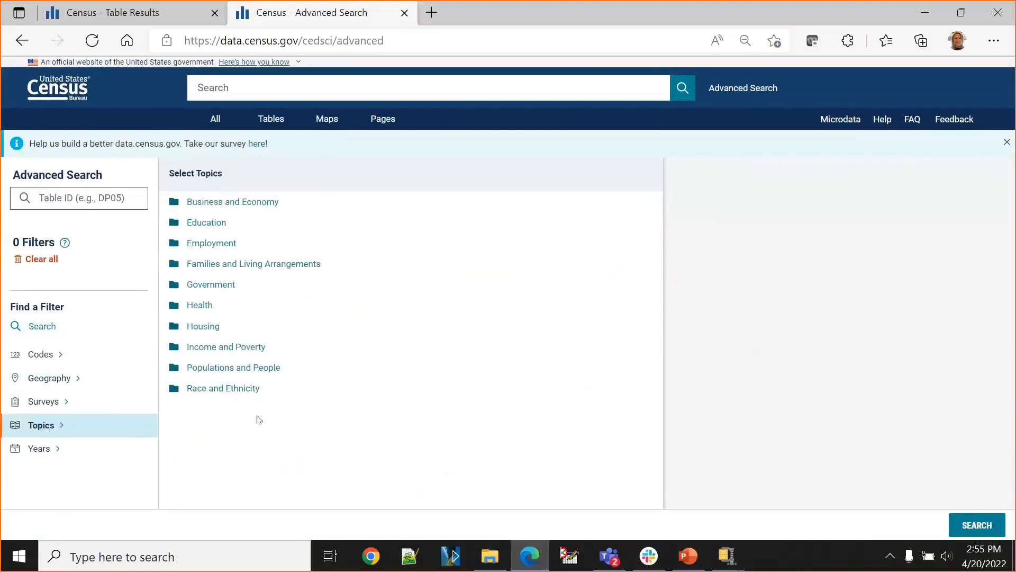
pyautogui.click(228, 387)
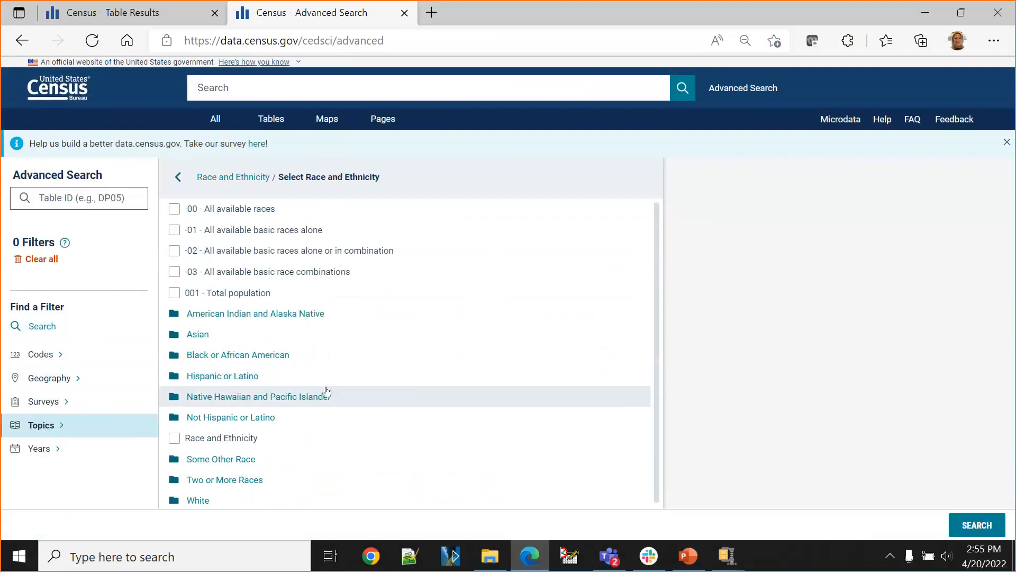
pyautogui.click(232, 382)
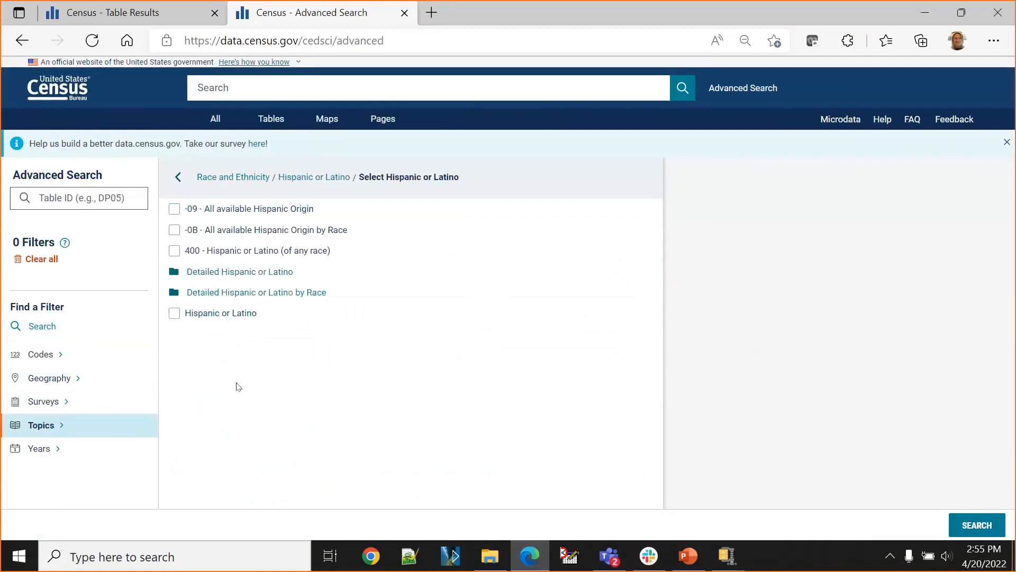
pyautogui.click(241, 273)
pyautogui.scroll(-1, 266, 397)
pyautogui.scroll(-3, 266, 397)
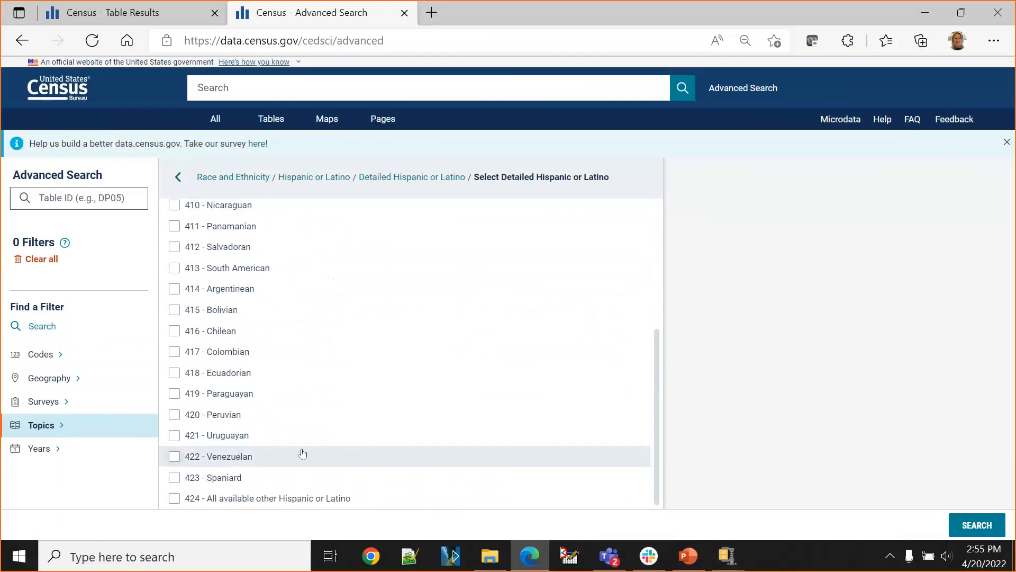
pyautogui.scroll(4, 302, 453)
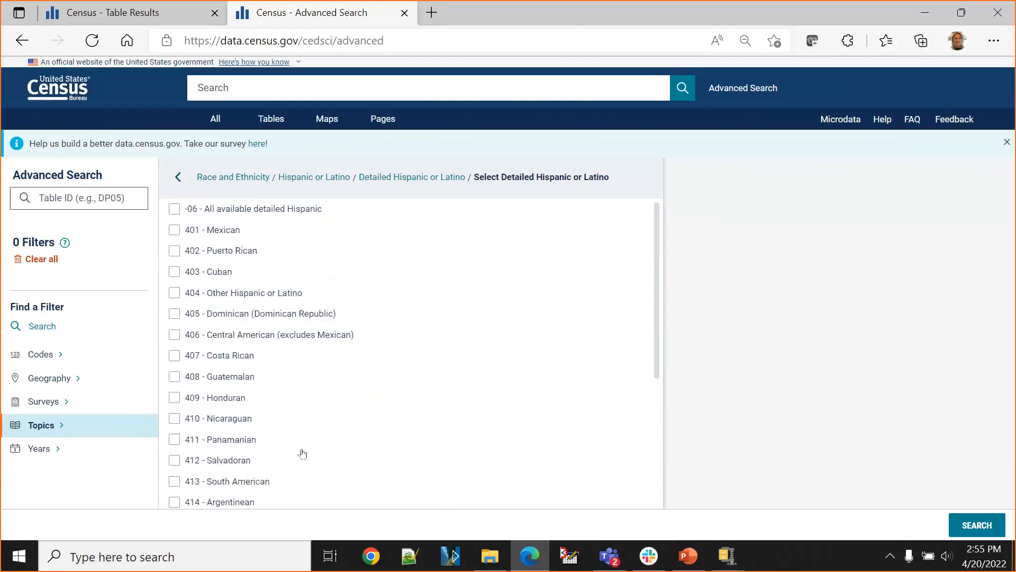
pyautogui.click(172, 230)
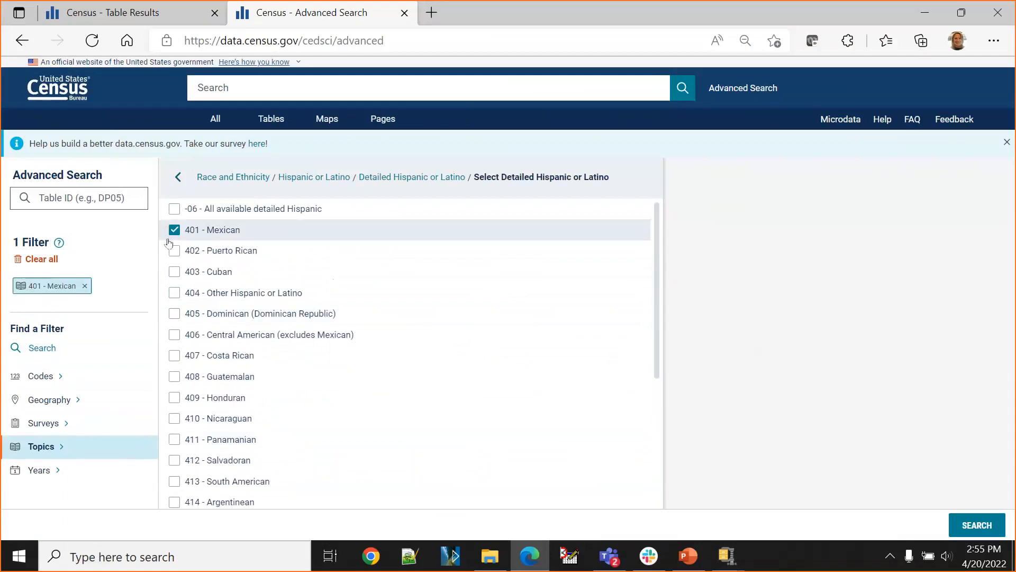
# Add Texas as a state geography filter alongside the 401 - Mexican topic and run the advanced search.
pyautogui.click(45, 401)
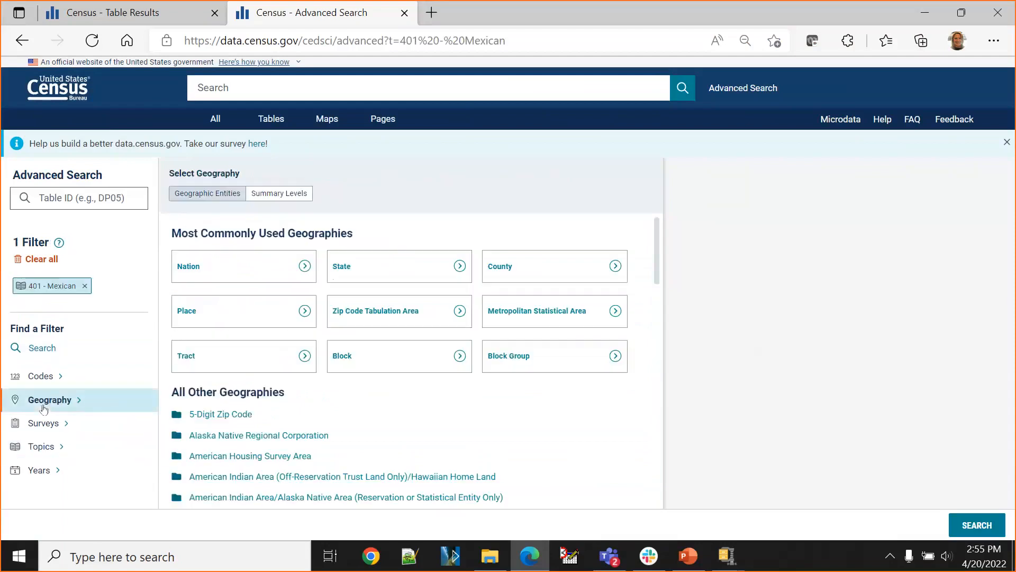
pyautogui.click(413, 269)
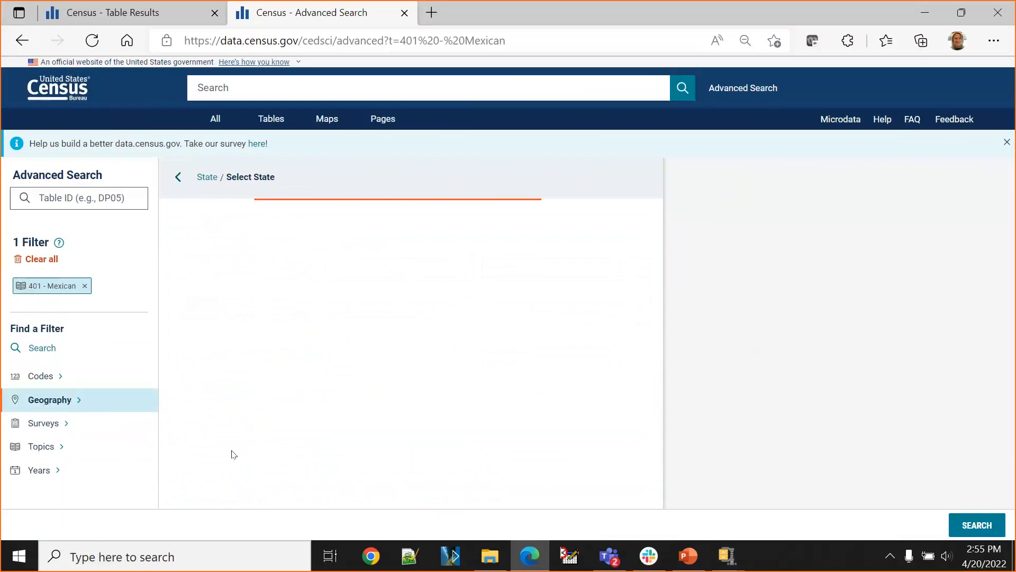
pyautogui.scroll(-15, 230, 454)
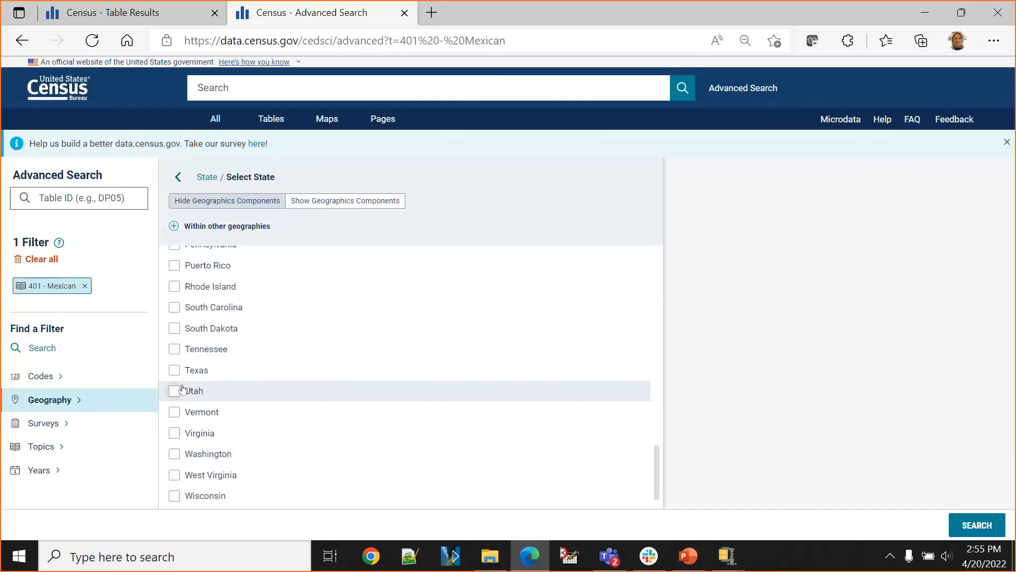
pyautogui.click(175, 370)
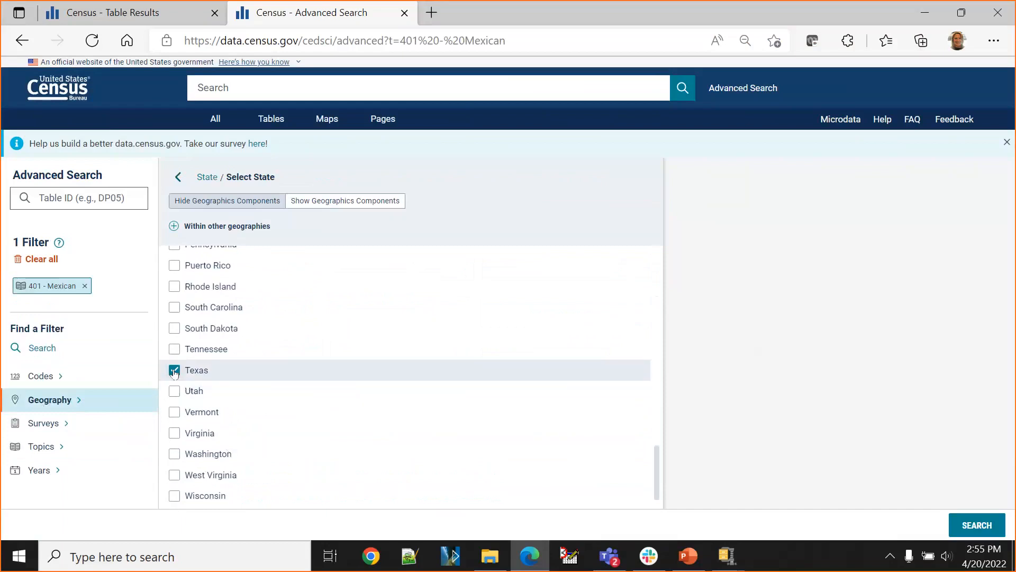
pyautogui.click(958, 522)
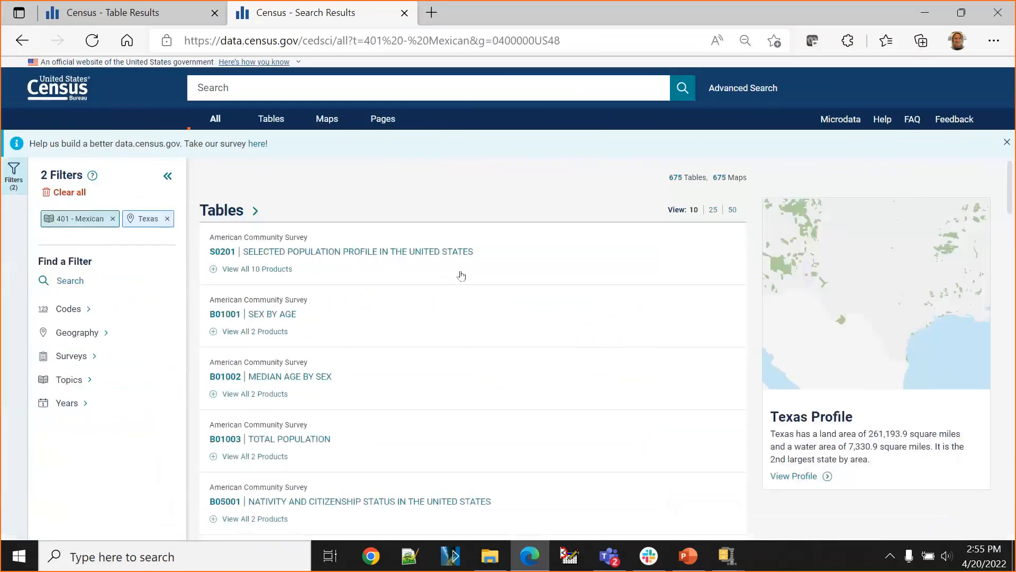
# Open table S0201, Selected Population Profile in the United States, from the results and display it as a map.
pyautogui.click(398, 253)
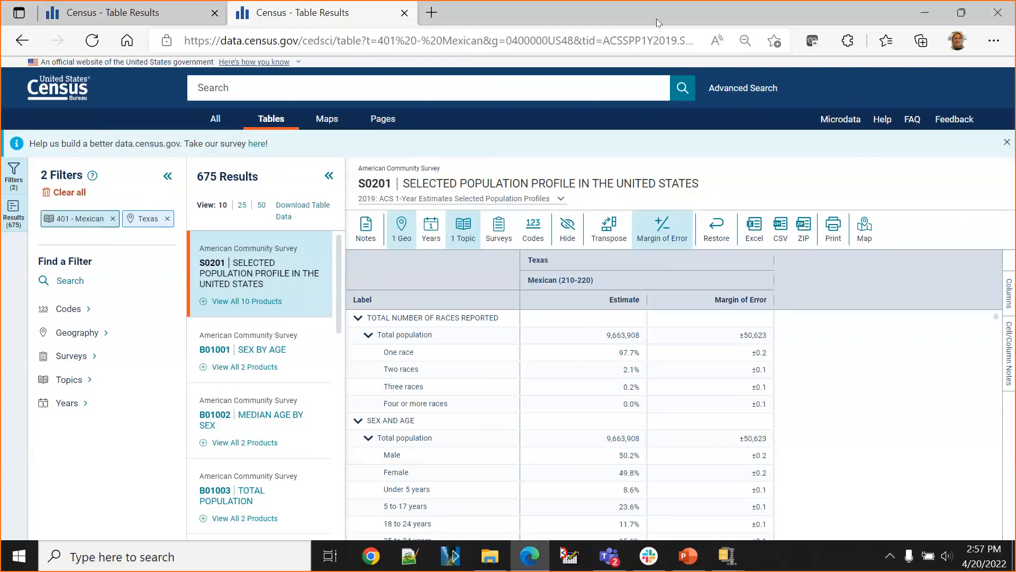
pyautogui.click(498, 15)
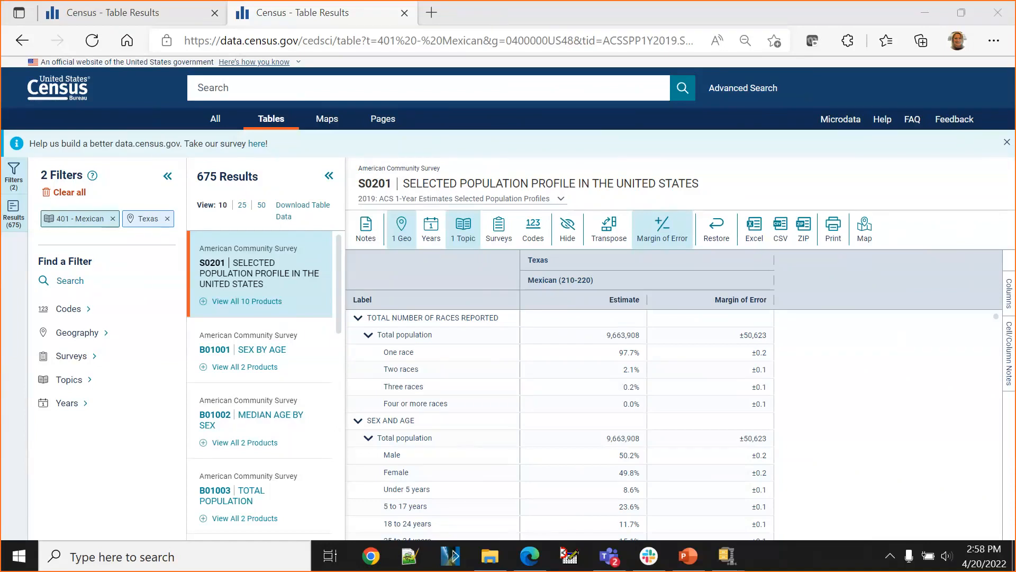
pyautogui.click(321, 128)
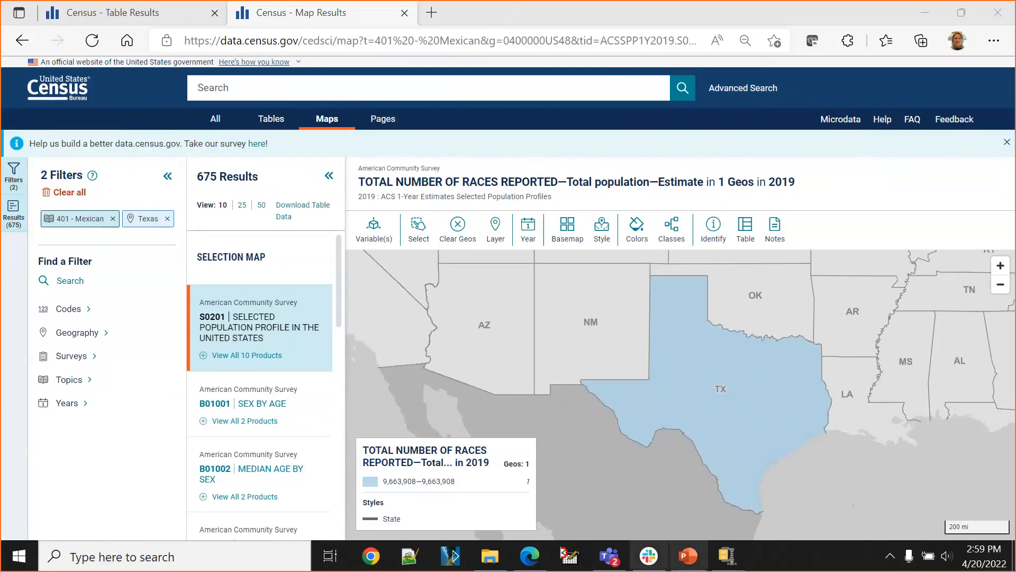
# Switch to the PowerPoint presentation and show slide 81 on email updates, followed by slide 82, Stay Connected.
pyautogui.click(682, 565)
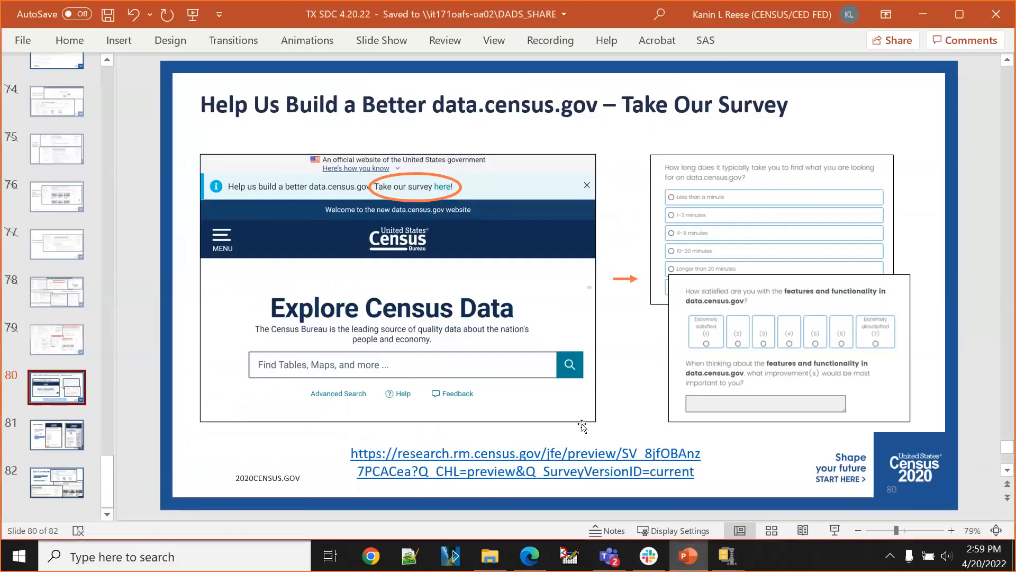
pyautogui.scroll(-1, 469, 411)
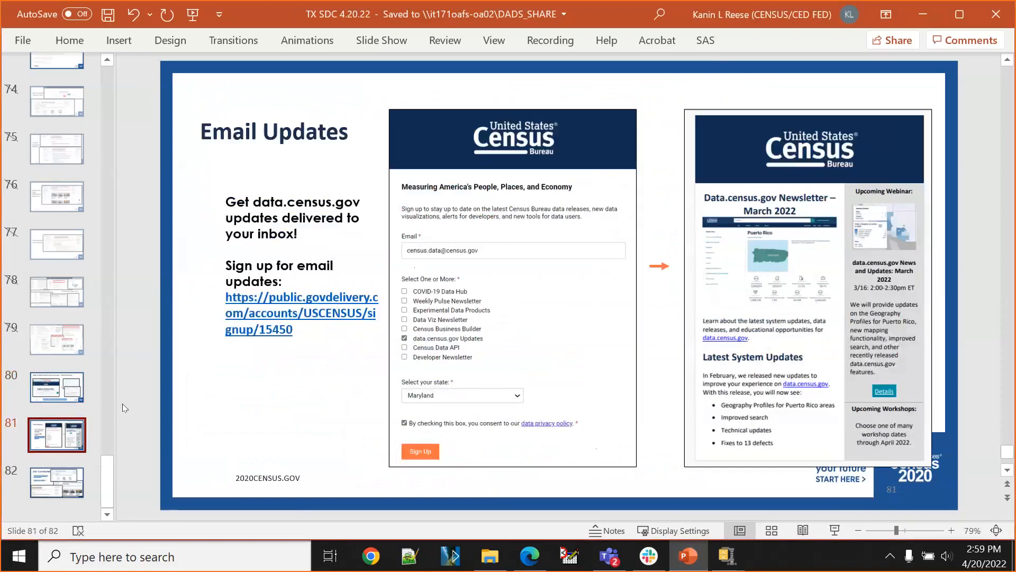
pyautogui.scroll(-1, 368, 352)
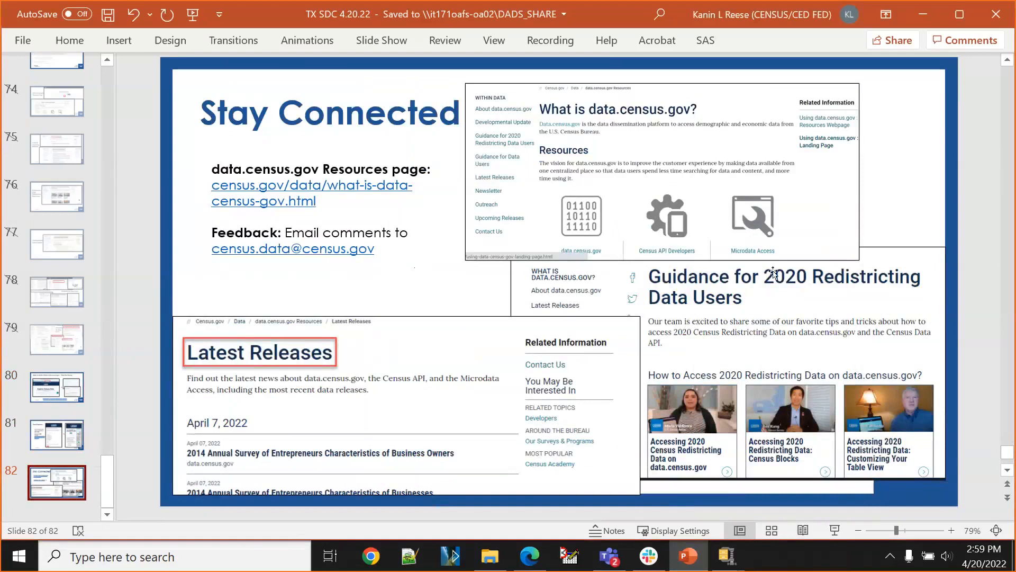
# Switch back to Edge, return to the data.census.gov home page, and open the data.census.gov Resources page.
pyautogui.click(67, 89)
pyautogui.click(512, 353)
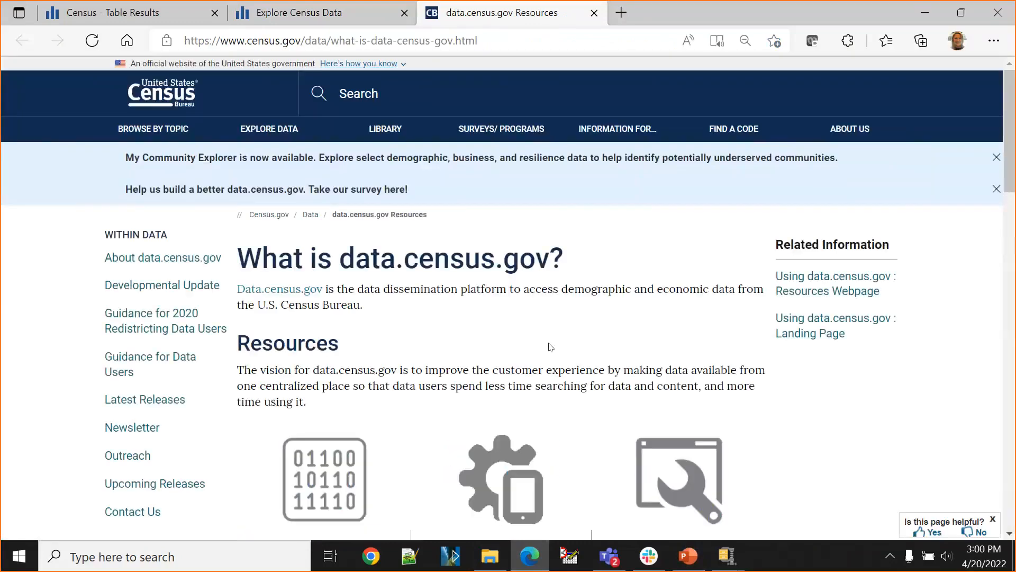
# Open the Guidance for 2020 Redistricting Data Users page and view its how-to videos on accessing redistricting data.
pyautogui.scroll(-1, 551, 346)
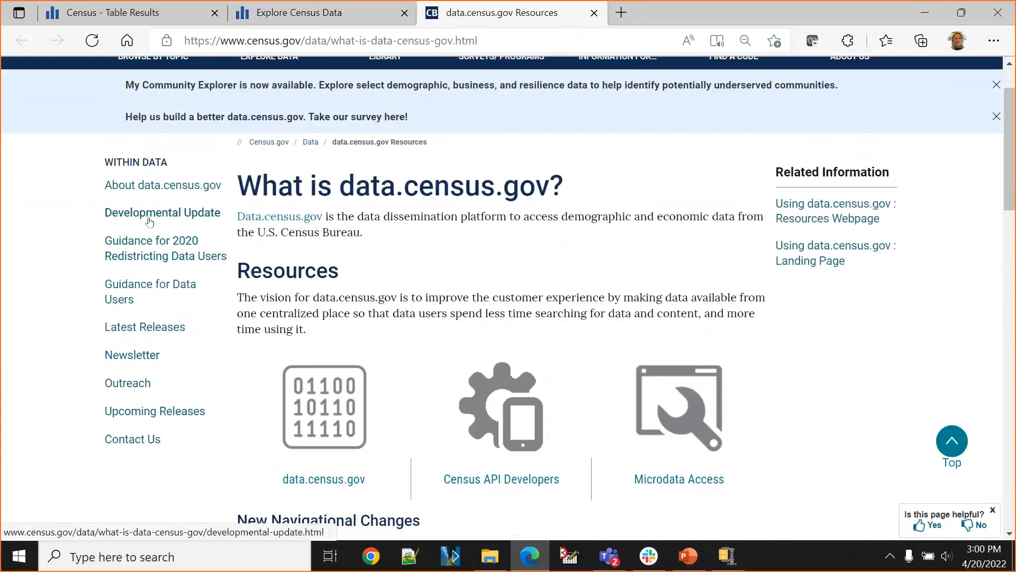
pyautogui.click(170, 257)
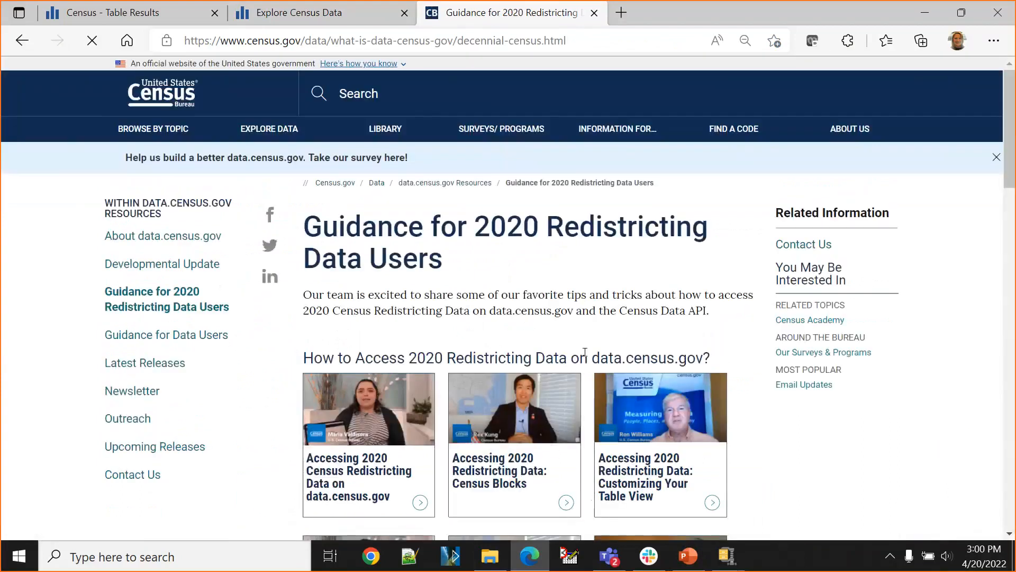
pyautogui.scroll(-3, 796, 425)
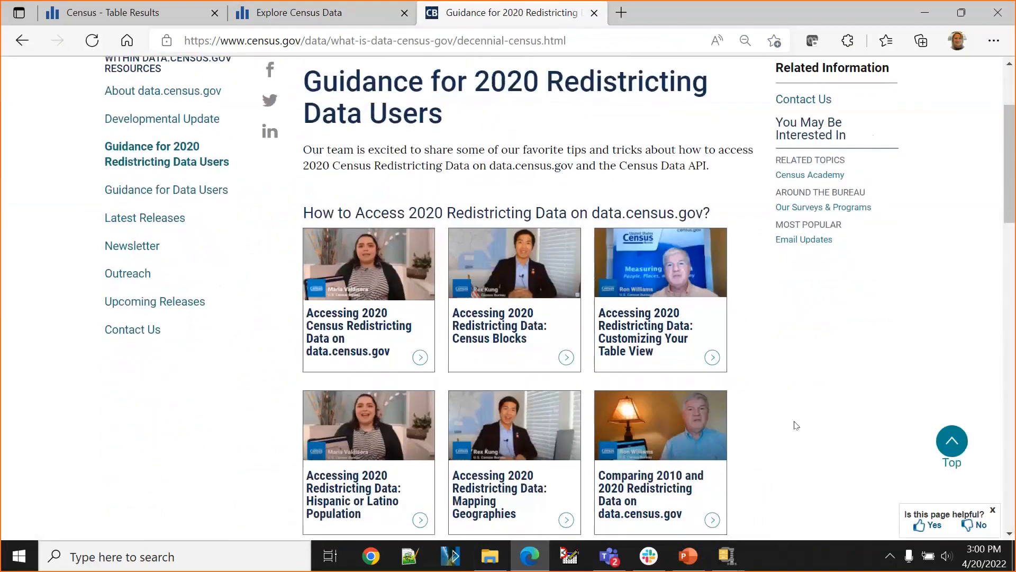